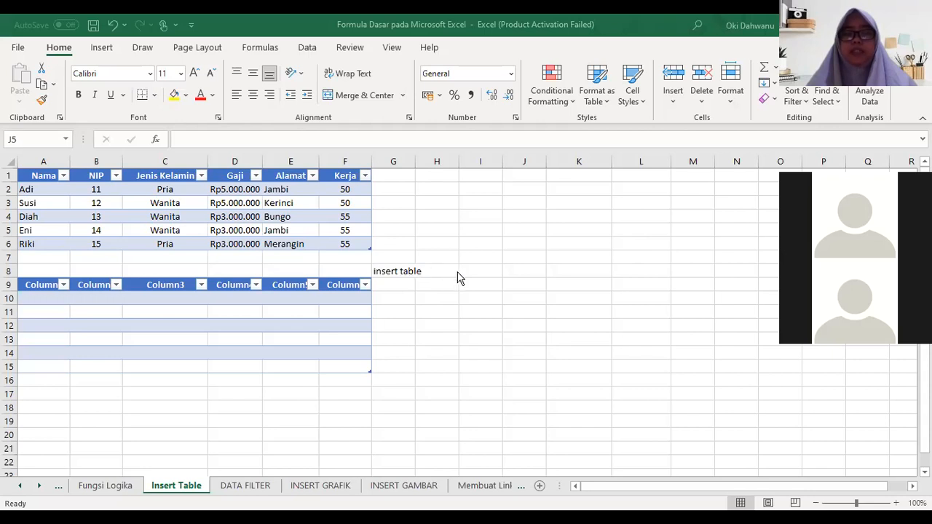
Step: View the sort and filter options of the Nama column, then close the list without applying anything
{"action": "left_click", "coordinate": [417, 336]}
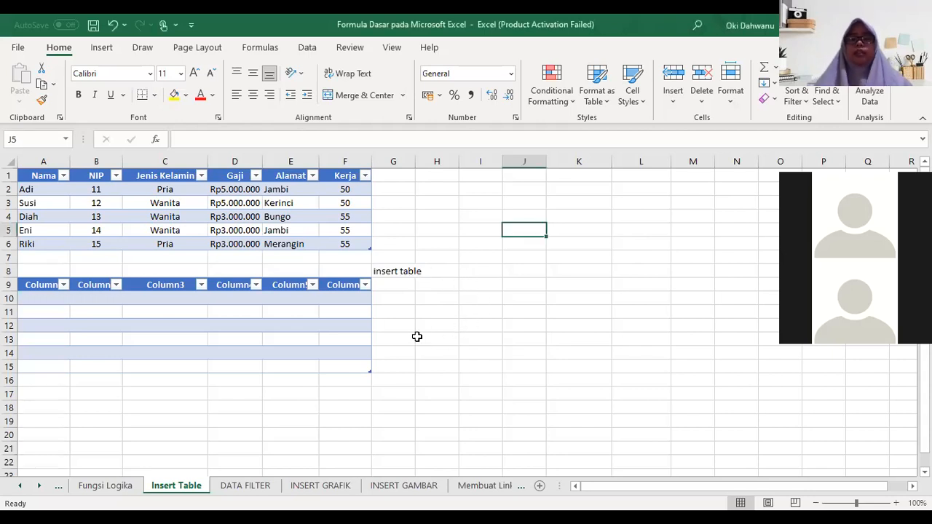
{"action": "left_click", "coordinate": [63, 175]}
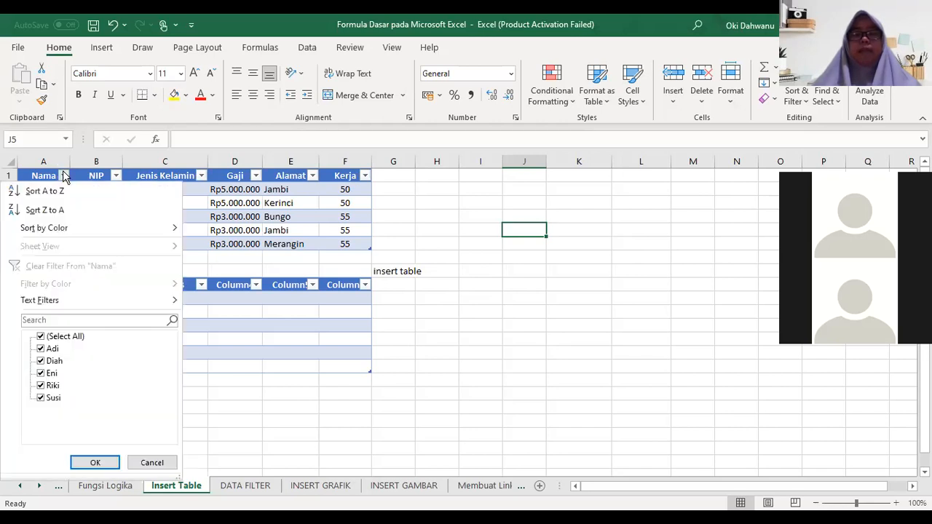
{"action": "left_click", "coordinate": [487, 218]}
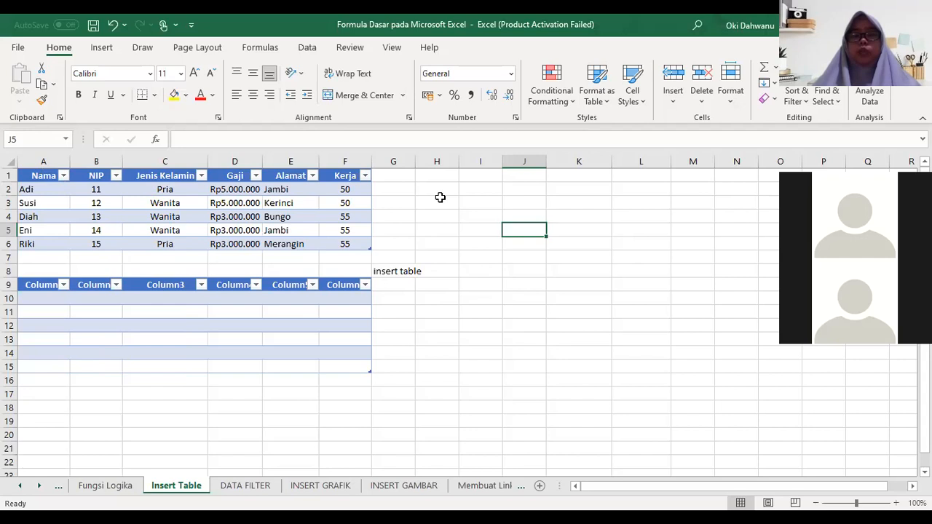
Step: Apply All Borders to the empty cell range I3:N12
{"action": "left_click_drag", "start_coordinate": [491, 204], "coordinate": [727, 326]}
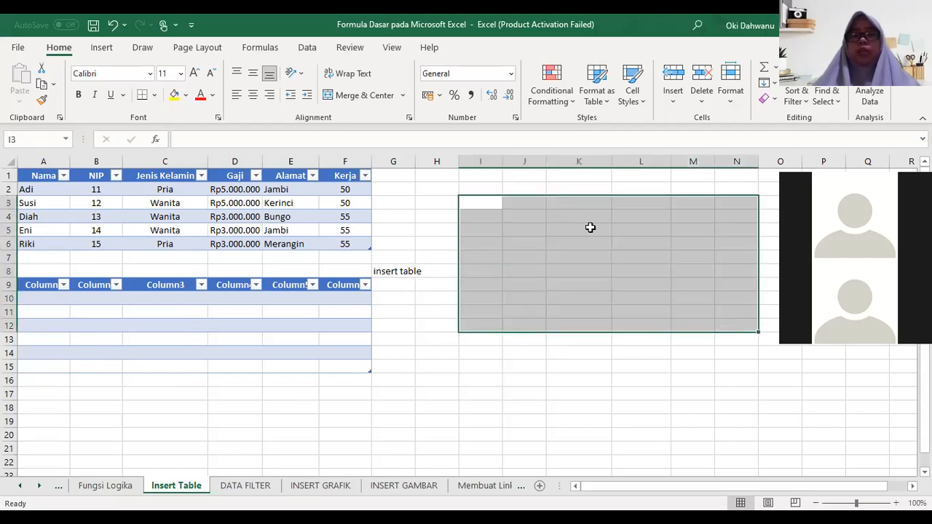
{"action": "left_click", "coordinate": [154, 99]}
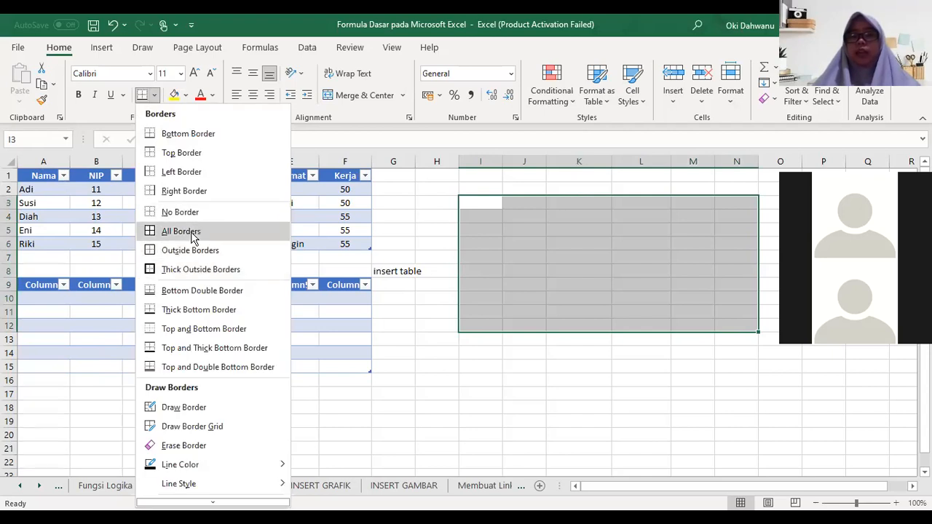
{"action": "left_click", "coordinate": [191, 231]}
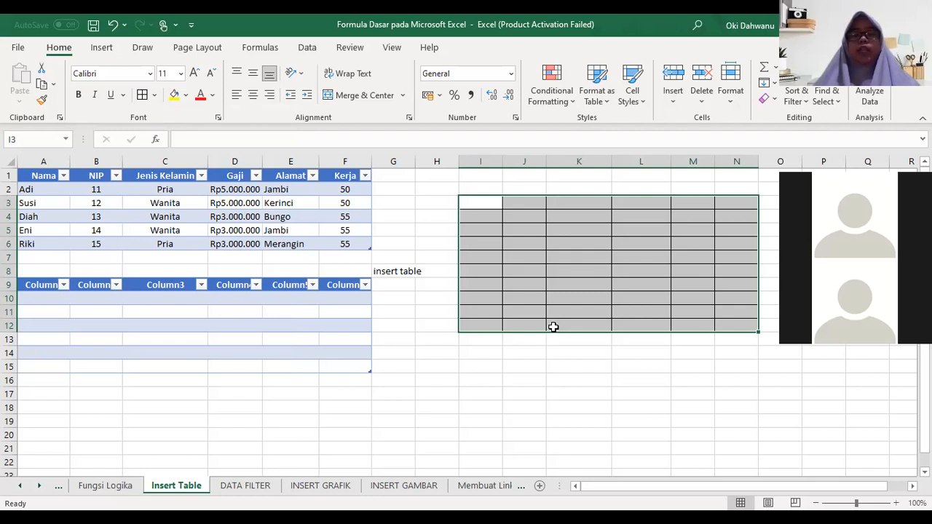
Step: Review the Nama header's filter list again for comparison with the plain bordered range, leaving the filter unchanged
{"action": "left_click", "coordinate": [63, 176]}
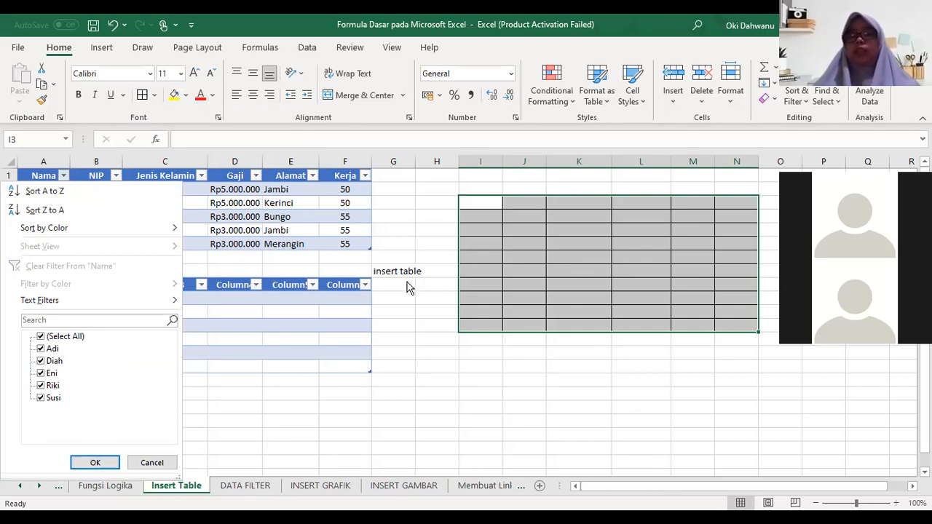
{"action": "left_click", "coordinate": [204, 370]}
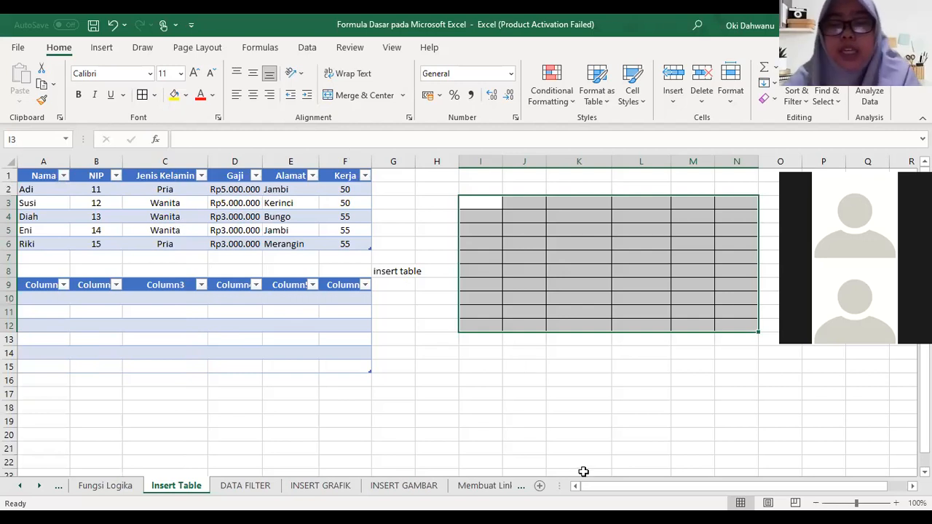
{"action": "left_click", "coordinate": [665, 407]}
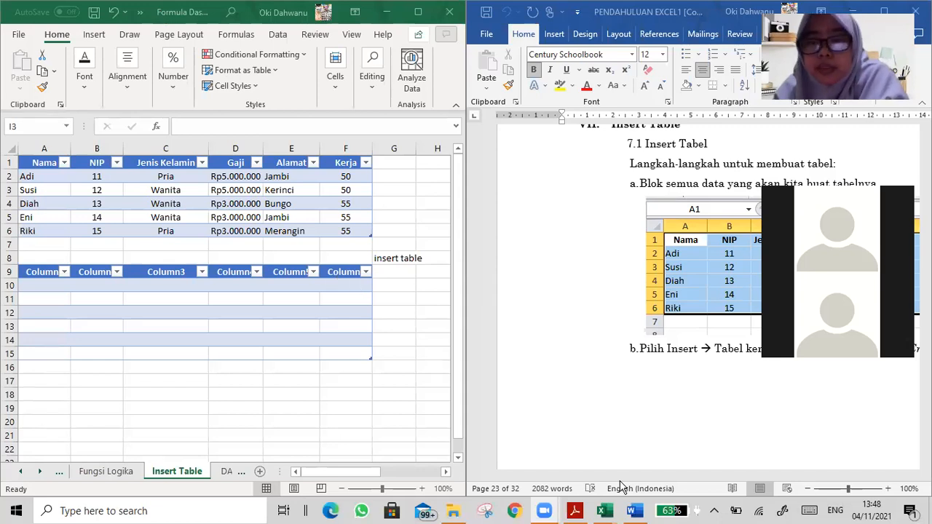
Step: Read the steps for creating a table under section 7.1 Insert Tabel in the Word document
{"action": "scroll", "coordinate": [621, 477], "scroll_direction": "down", "scroll_amount": 1}
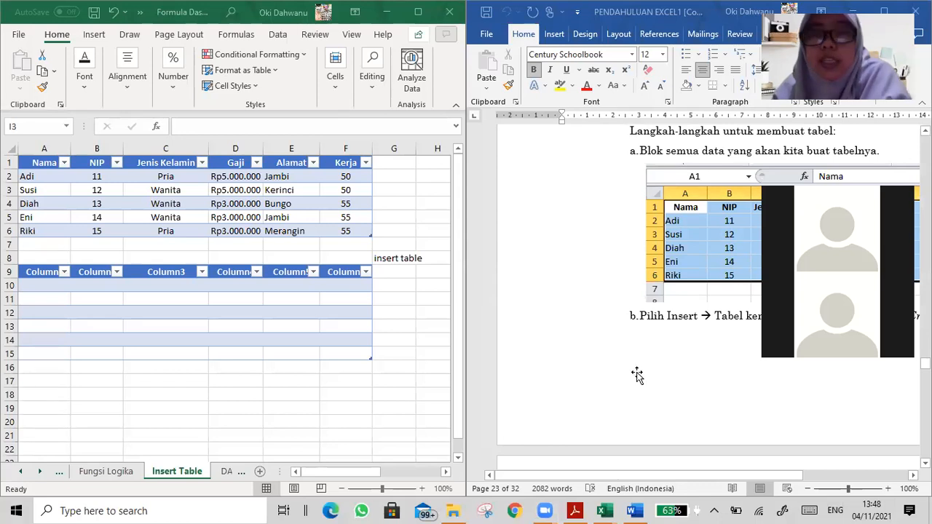
{"action": "scroll", "coordinate": [637, 375], "scroll_direction": "right", "scroll_amount": 2}
{"action": "scroll", "coordinate": [637, 375], "scroll_direction": "up", "scroll_amount": 5}
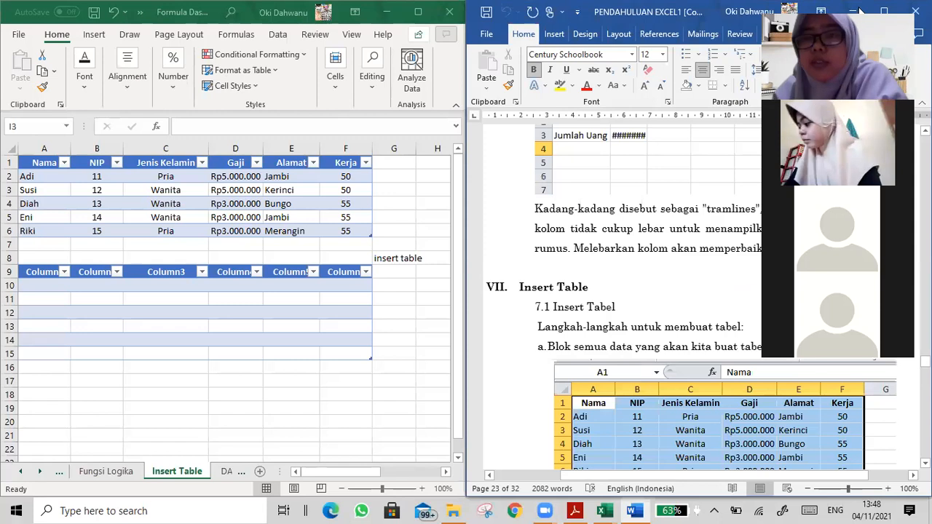
{"action": "left_click_drag", "start_coordinate": [859, 10], "coordinate": [655, 466]}
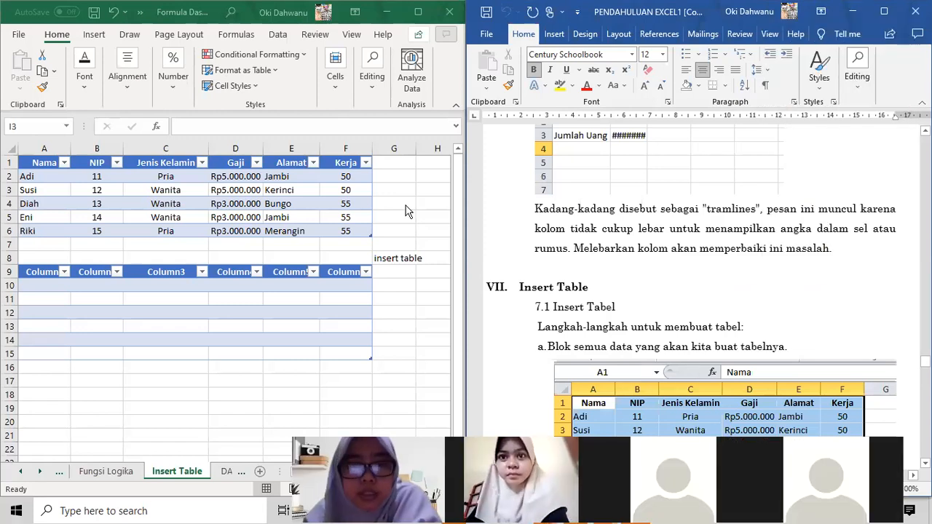
{"action": "scroll", "coordinate": [637, 306], "scroll_direction": "down", "scroll_amount": 2}
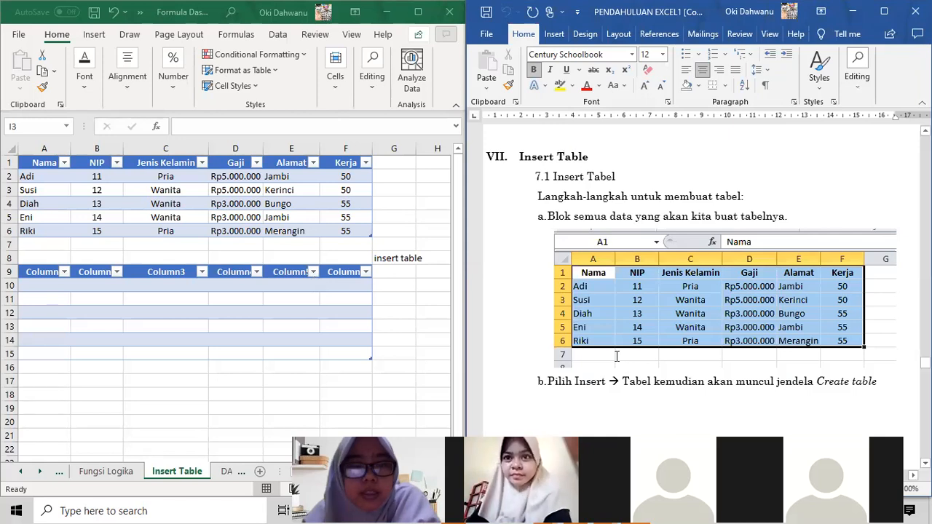
{"action": "scroll", "coordinate": [616, 356], "scroll_direction": "down", "scroll_amount": 1}
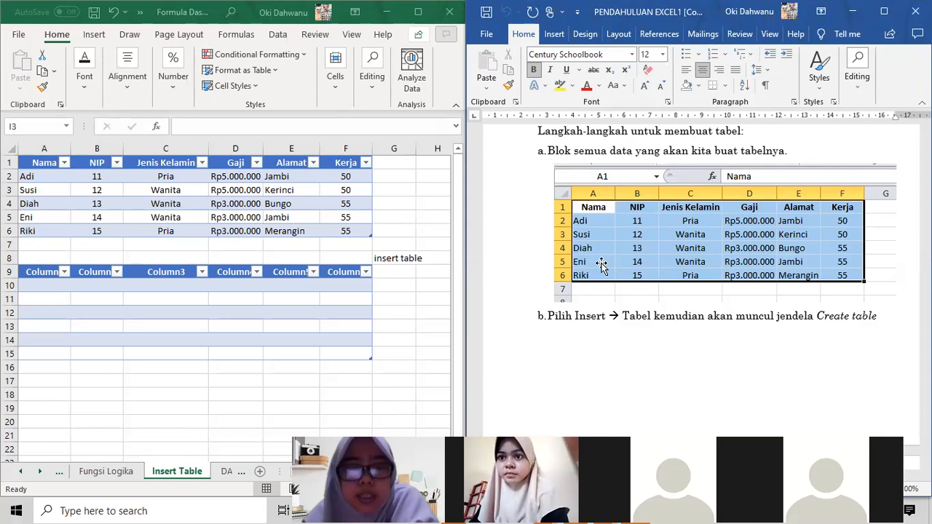
{"action": "scroll", "coordinate": [602, 266], "scroll_direction": "up", "scroll_amount": 1}
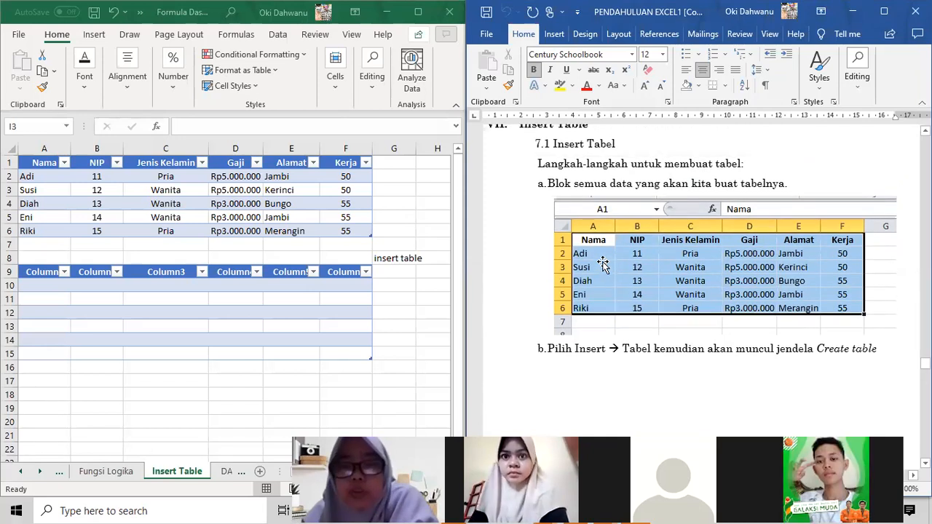
{"action": "scroll", "coordinate": [602, 265], "scroll_direction": "up", "scroll_amount": 1}
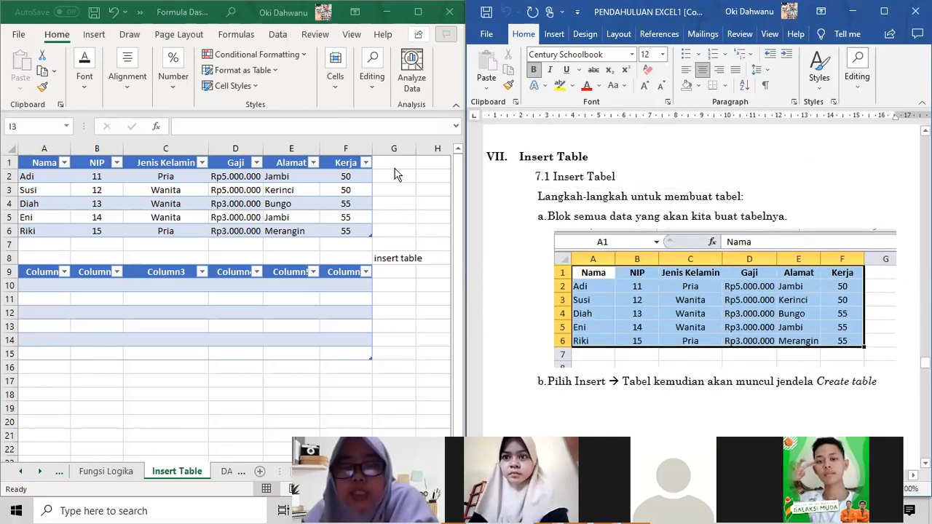
Step: Select the full data range A1:F6 in the Excel sheet, including the header row
{"action": "left_click", "coordinate": [39, 162]}
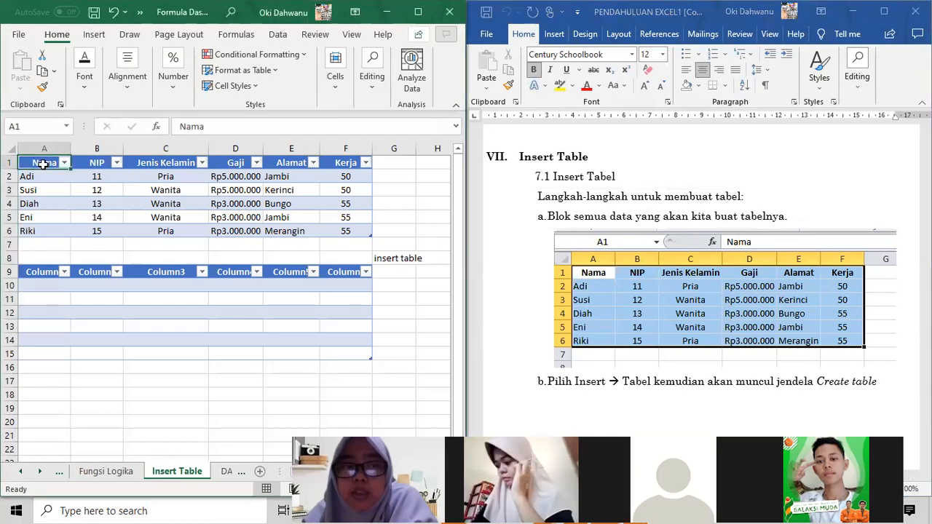
{"action": "left_click", "coordinate": [359, 234], "text": "shift"}
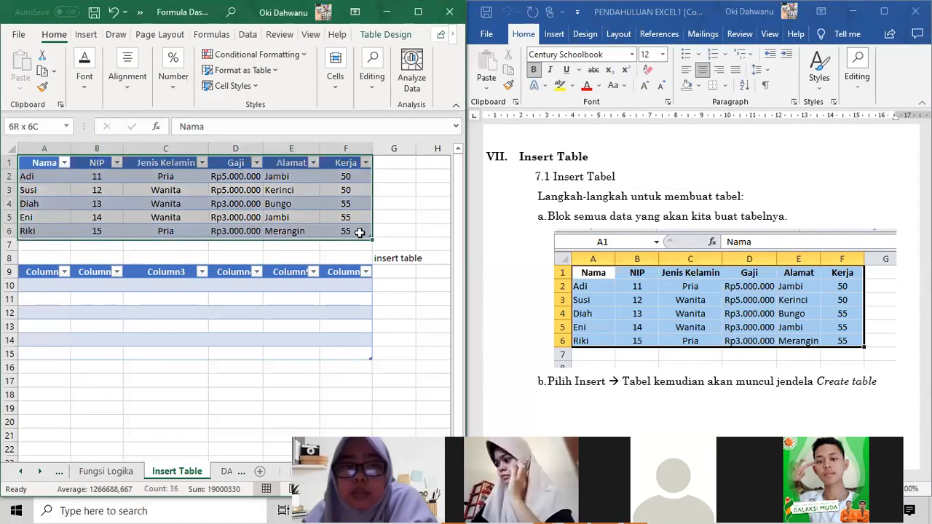
{"action": "left_click", "coordinate": [40, 166]}
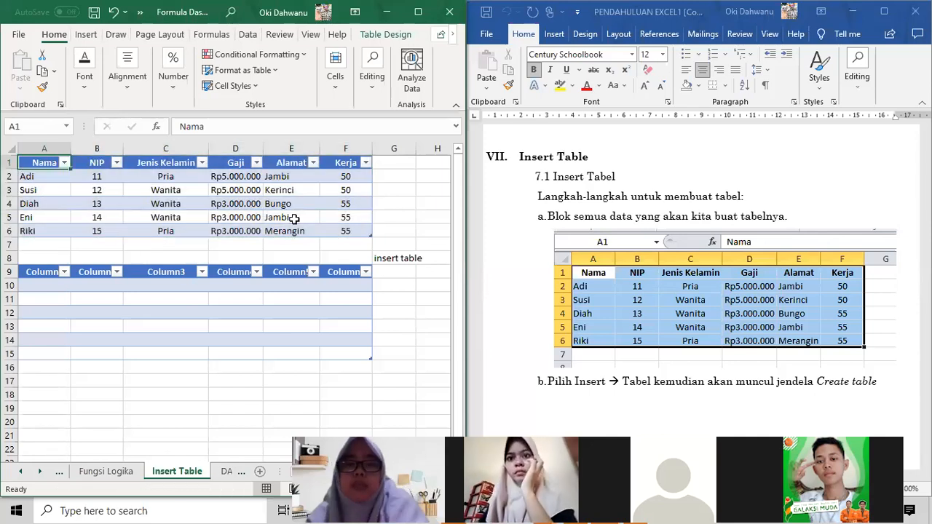
{"action": "left_click", "coordinate": [344, 232], "text": "shift"}
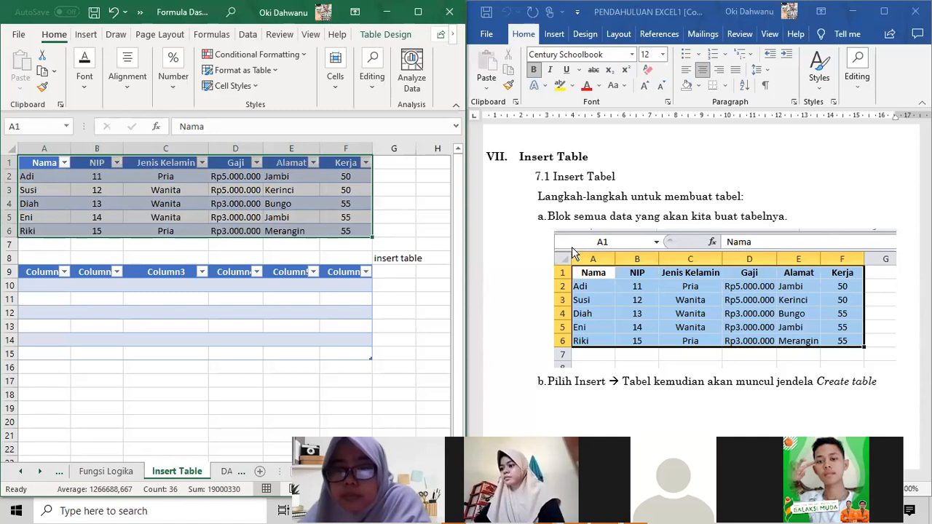
Step: Check instruction b in the Word document and display Excel's Insert commands for the selected data
{"action": "scroll", "coordinate": [573, 250], "scroll_direction": "down", "scroll_amount": 1}
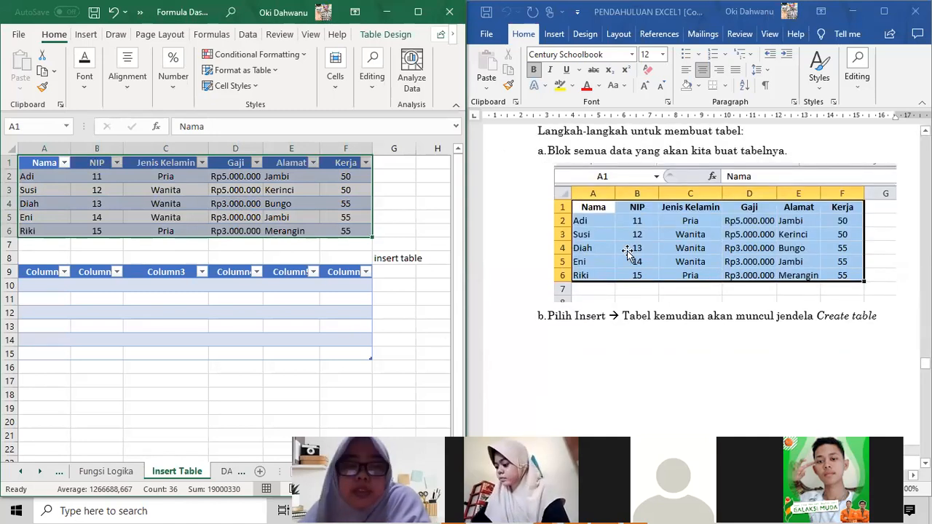
{"action": "left_click", "coordinate": [160, 353]}
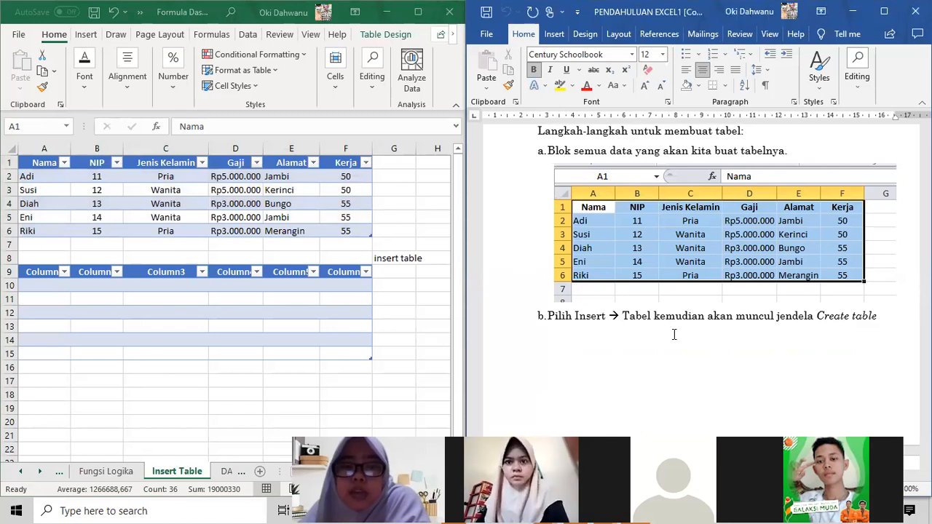
{"action": "left_click", "coordinate": [83, 40]}
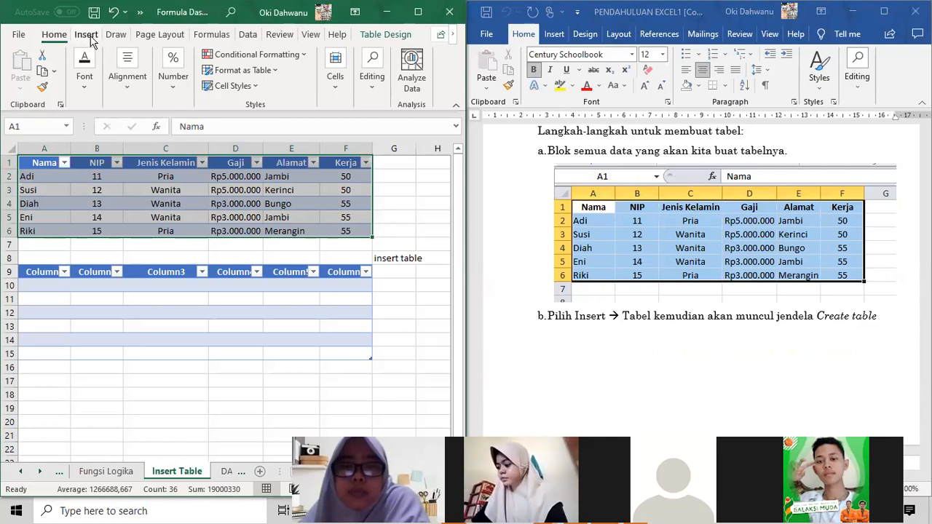
{"action": "left_click", "coordinate": [85, 35]}
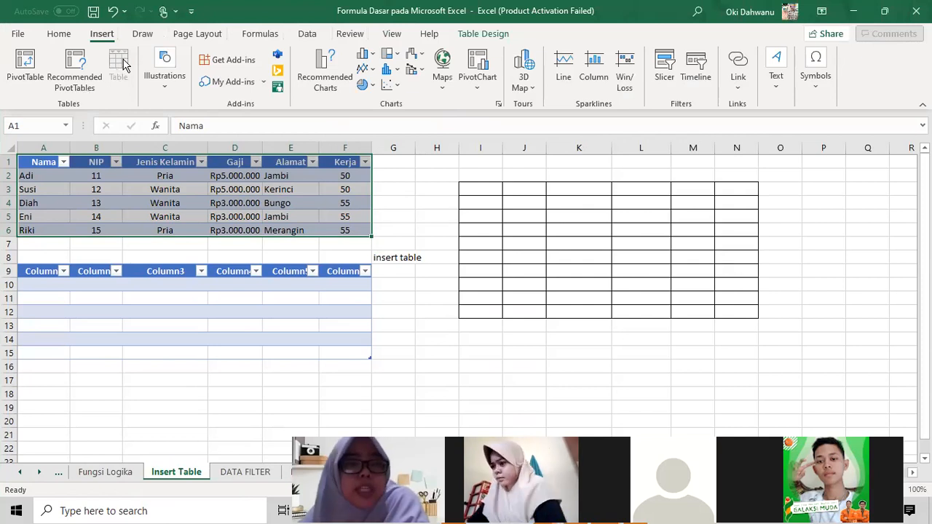
Step: Deselect the data range and make the empty cell A16 below the second table active
{"action": "left_click", "coordinate": [165, 244]}
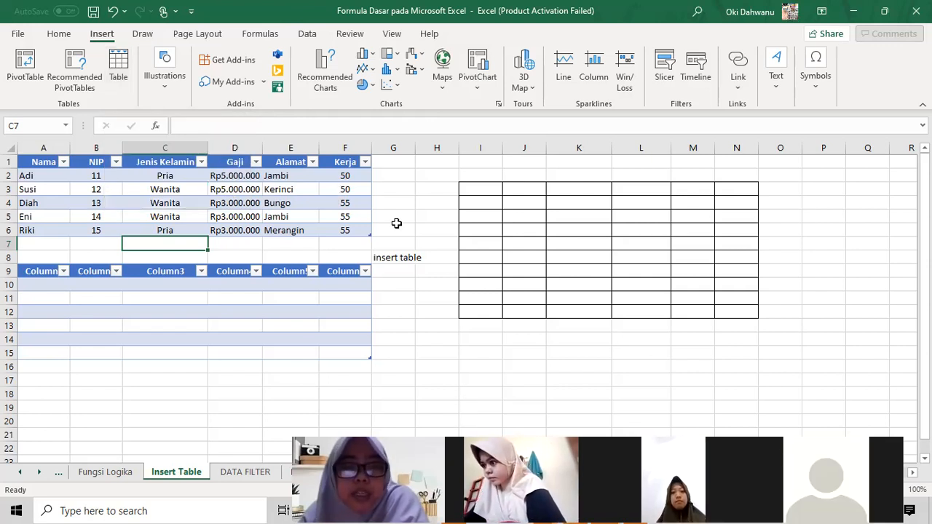
{"action": "left_click", "coordinate": [234, 474]}
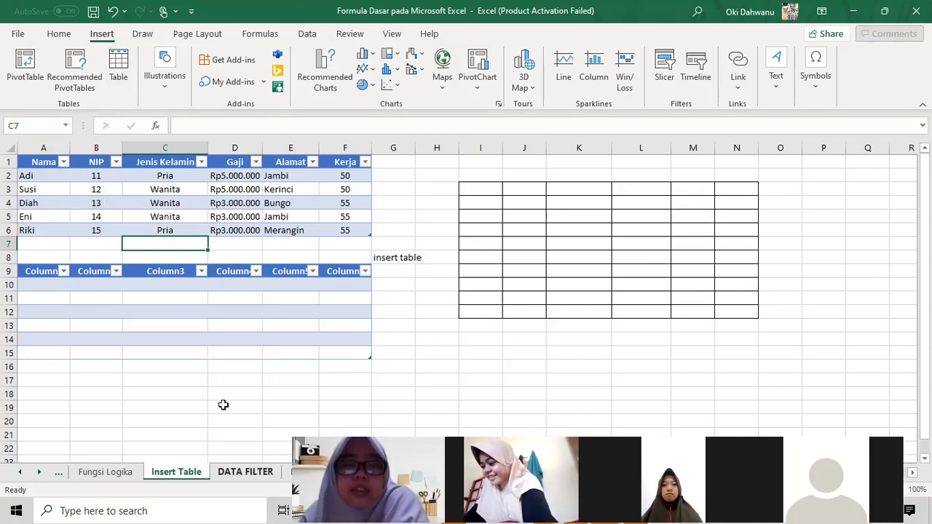
{"action": "left_click", "coordinate": [45, 367]}
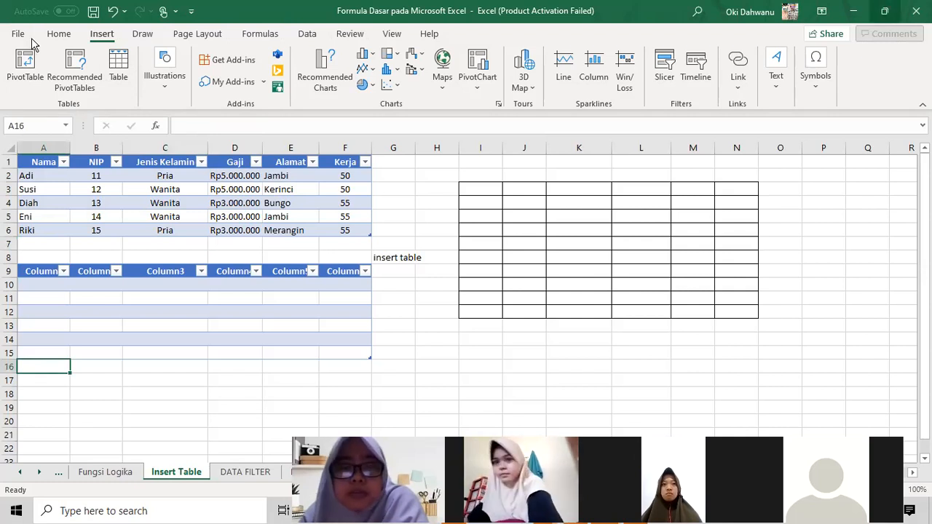
Step: Return to the side-by-side view and read the Word instructions on the Create Table dialog, its result and section 7.2 Data Filter
{"action": "left_click", "coordinate": [885, 12]}
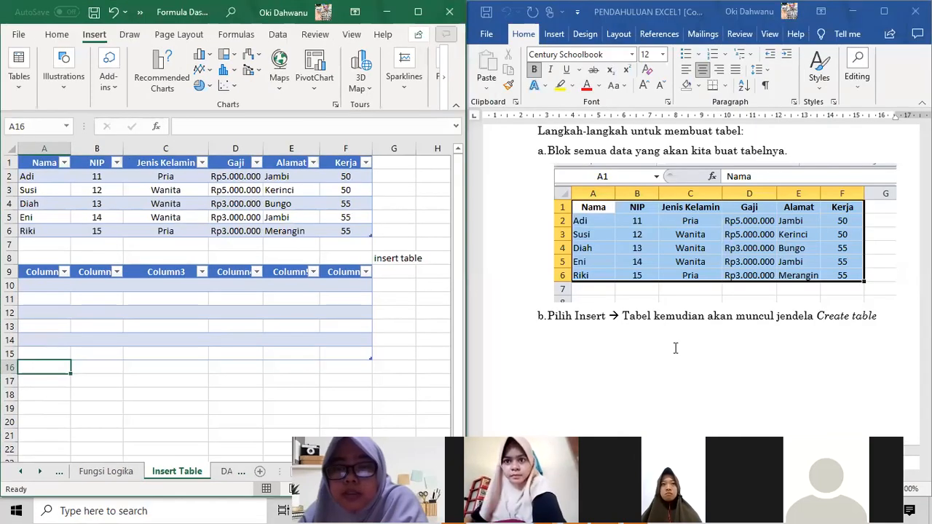
{"action": "scroll", "coordinate": [653, 313], "scroll_direction": "down", "scroll_amount": 3}
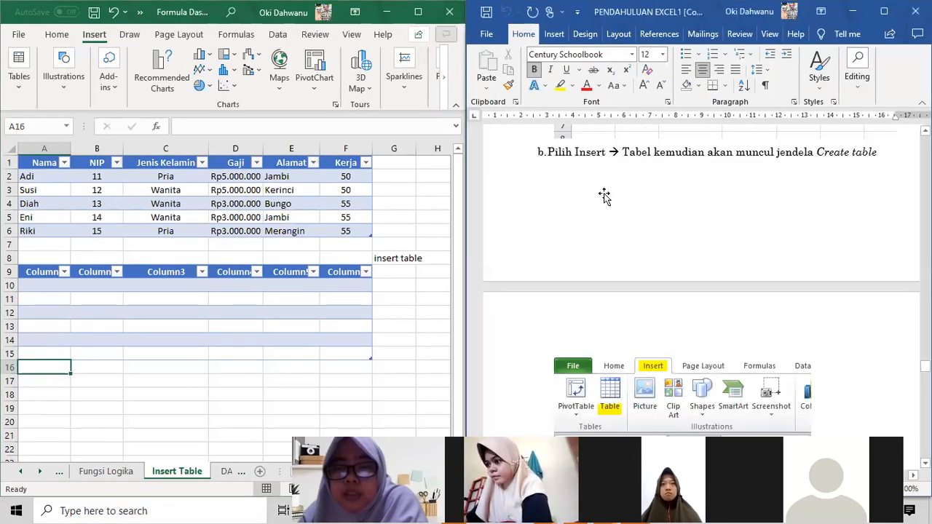
{"action": "scroll", "coordinate": [646, 289], "scroll_direction": "down", "scroll_amount": 3}
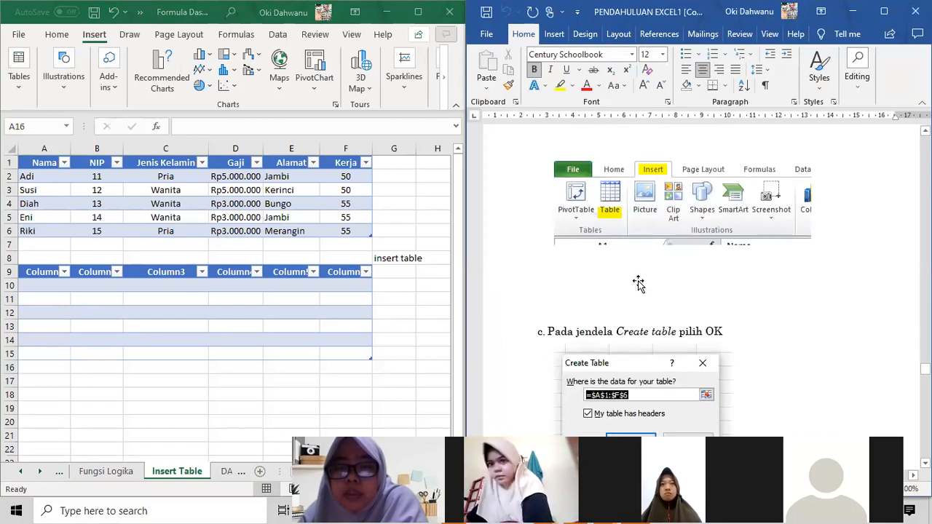
{"action": "scroll", "coordinate": [638, 284], "scroll_direction": "down", "scroll_amount": 1}
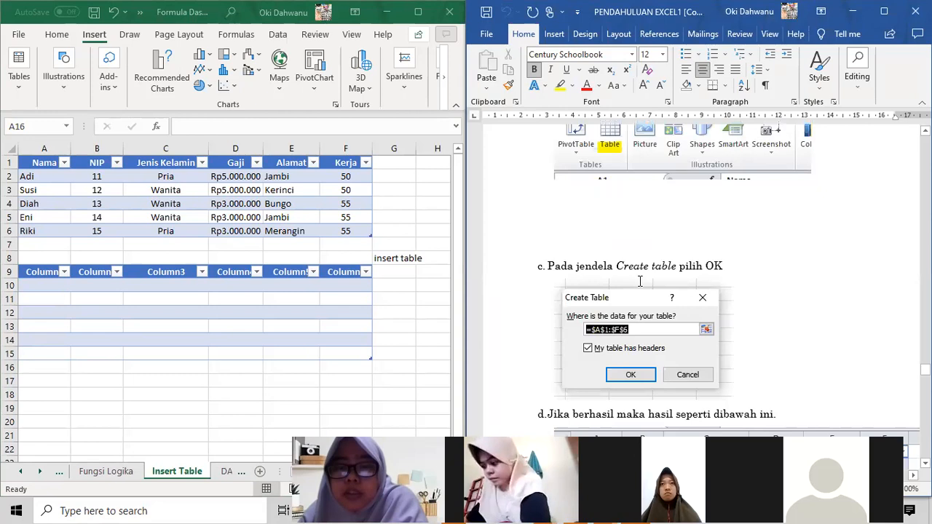
{"action": "scroll", "coordinate": [638, 284], "scroll_direction": "down", "scroll_amount": 2}
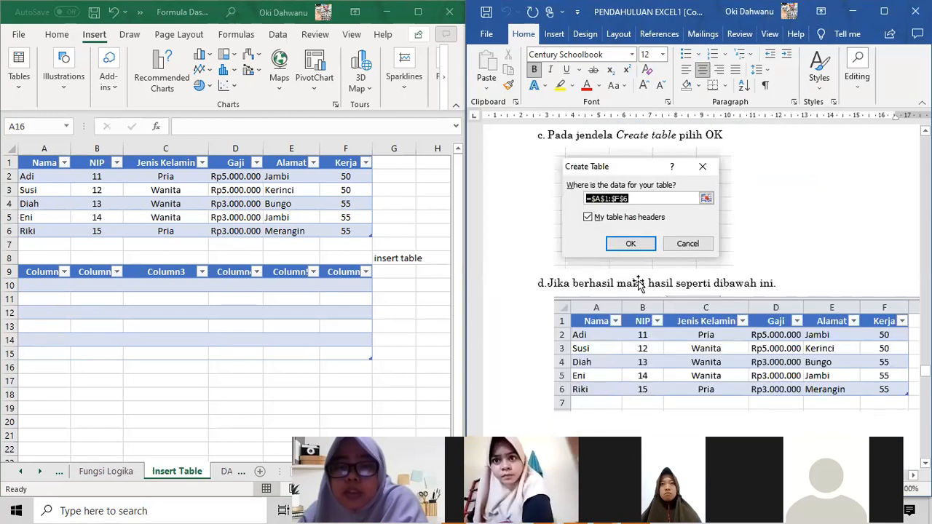
{"action": "scroll", "coordinate": [638, 284], "scroll_direction": "down", "scroll_amount": 1}
{"action": "scroll", "coordinate": [638, 284], "scroll_direction": "down", "scroll_amount": 1}
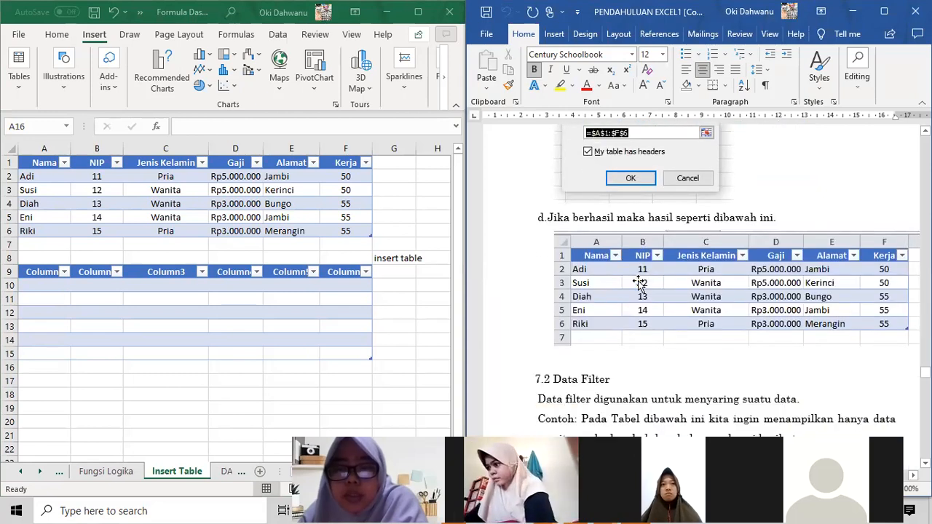
{"action": "scroll", "coordinate": [638, 284], "scroll_direction": "down", "scroll_amount": 1}
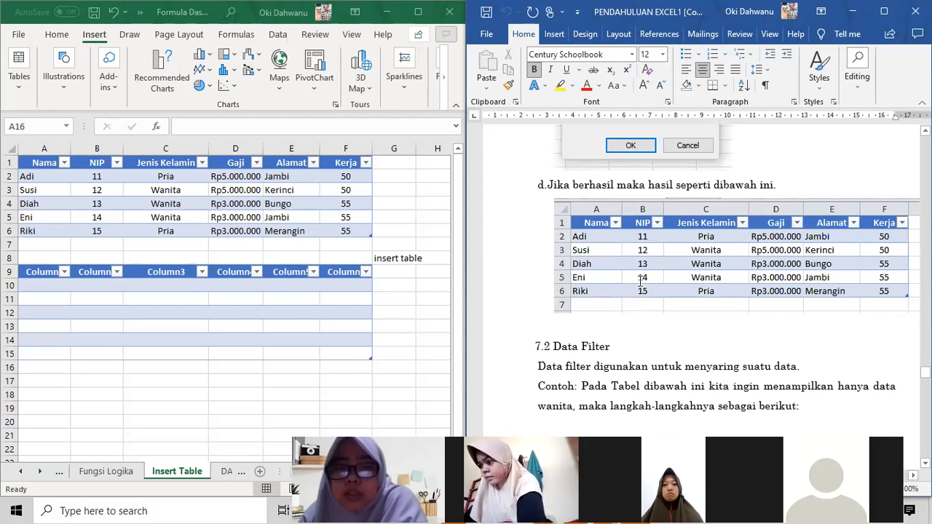
{"action": "scroll", "coordinate": [638, 284], "scroll_direction": "down", "scroll_amount": 4}
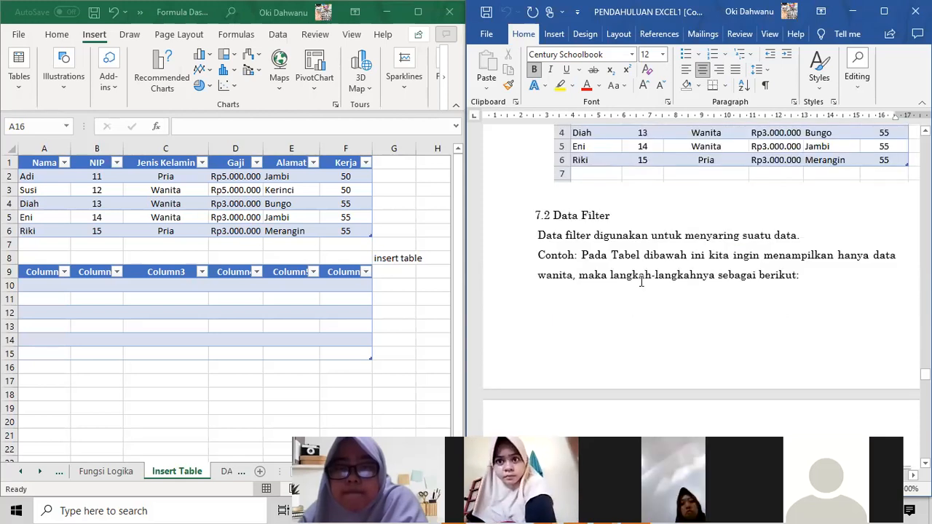
Step: Read section 7.2 Data Filter in the Word module through instruction a on filtering the Jenis Kelamin column by Wanita
{"action": "scroll", "coordinate": [640, 281], "scroll_direction": "down", "scroll_amount": 2}
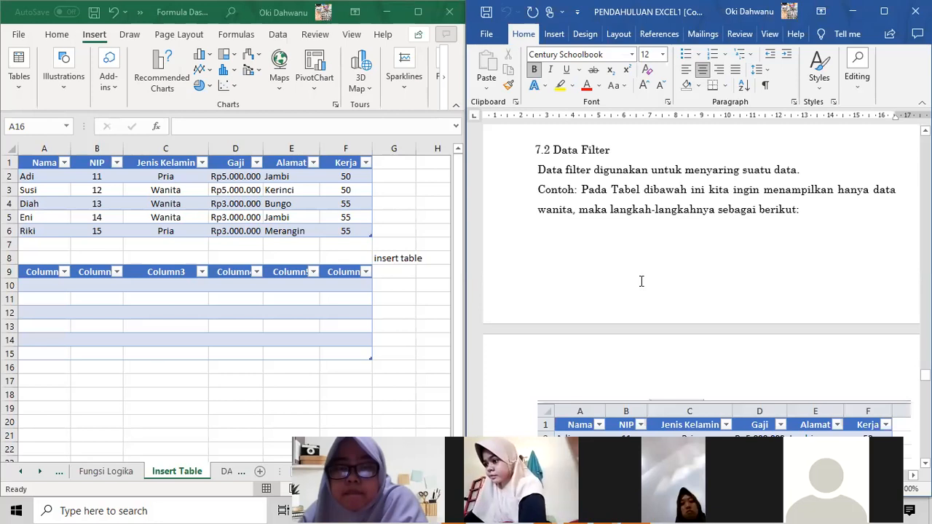
{"action": "scroll", "coordinate": [642, 281], "scroll_direction": "down", "scroll_amount": 2}
{"action": "scroll", "coordinate": [642, 281], "scroll_direction": "up", "scroll_amount": 2}
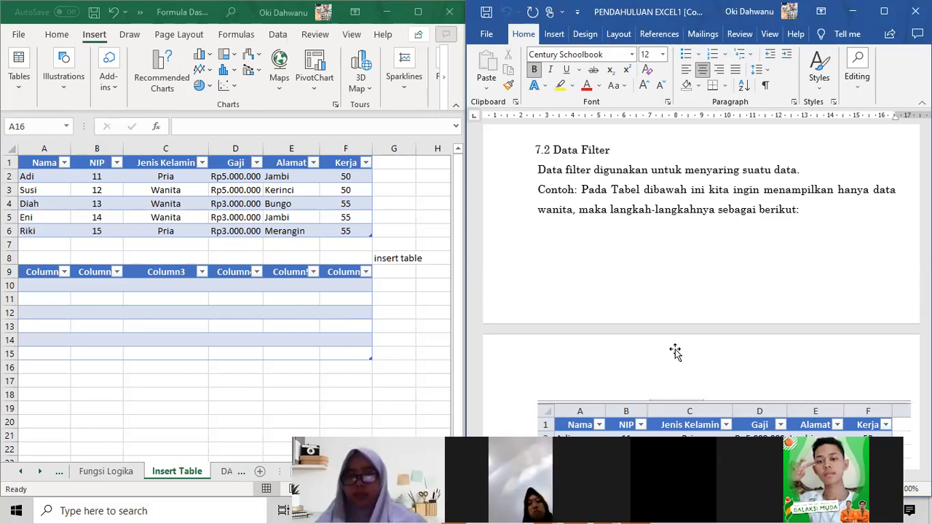
{"action": "scroll", "coordinate": [674, 352], "scroll_direction": "down", "scroll_amount": 8}
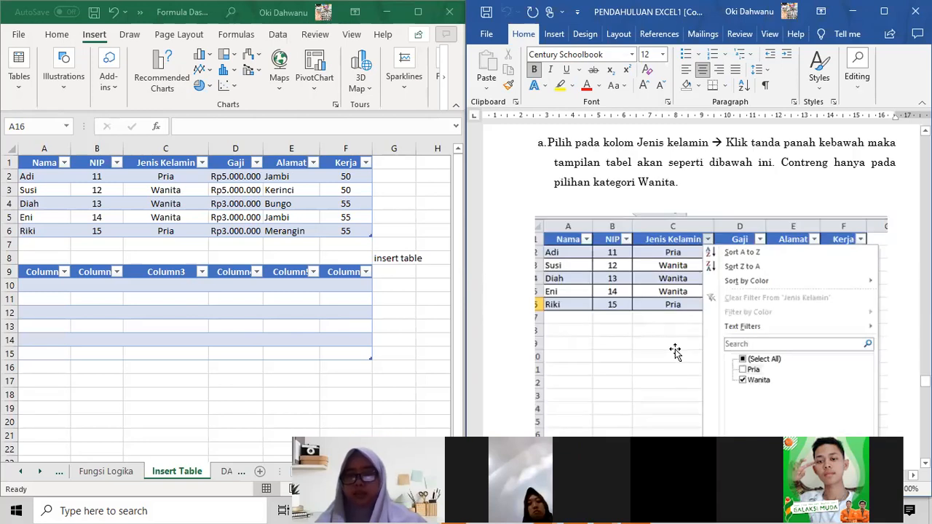
{"action": "scroll", "coordinate": [674, 352], "scroll_direction": "up", "scroll_amount": 3}
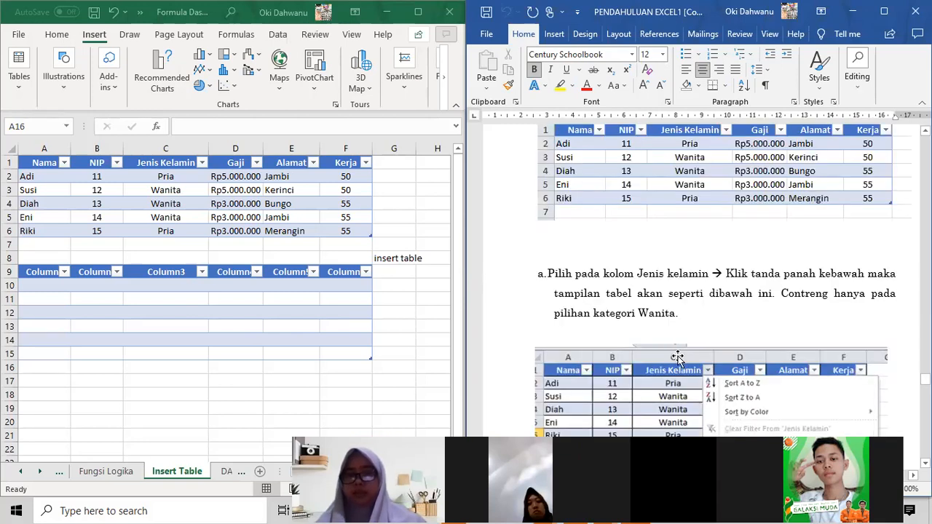
{"action": "scroll", "coordinate": [677, 357], "scroll_direction": "down", "scroll_amount": 2}
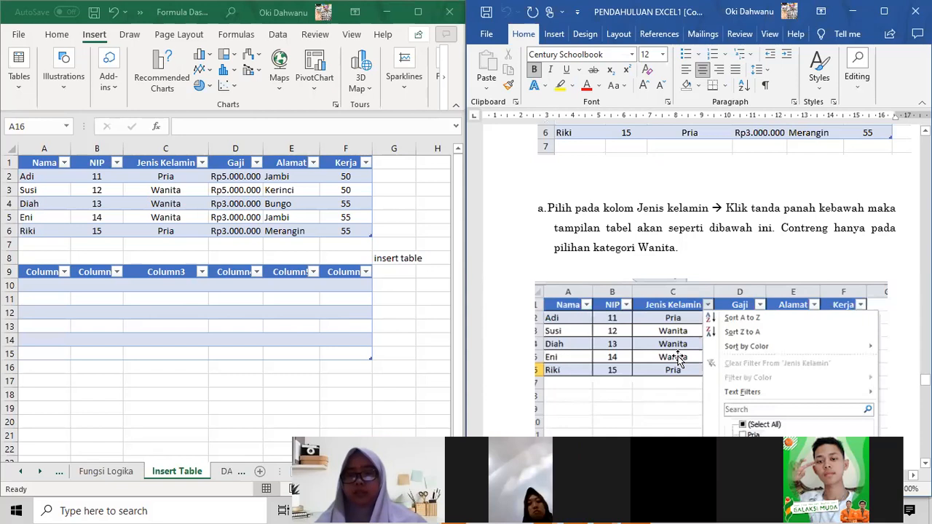
{"action": "scroll", "coordinate": [677, 360], "scroll_direction": "down", "scroll_amount": 1}
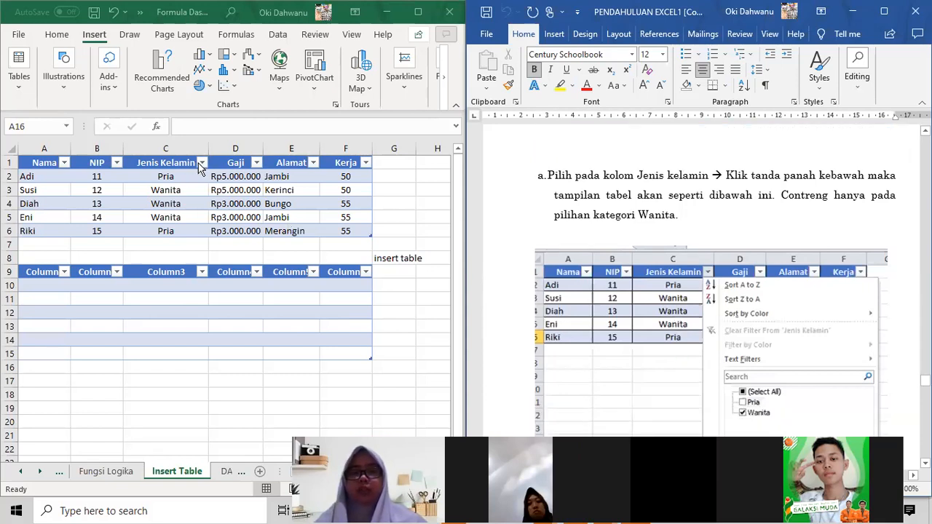
Step: Filter the Jenis Kelamin column of the first Excel table to show only Wanita
{"action": "left_click", "coordinate": [201, 163]}
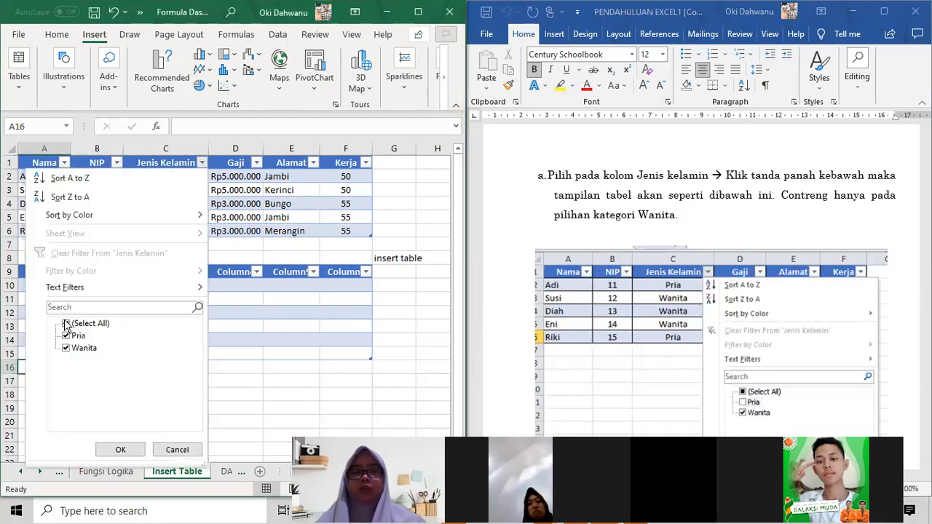
{"action": "left_click", "coordinate": [66, 323]}
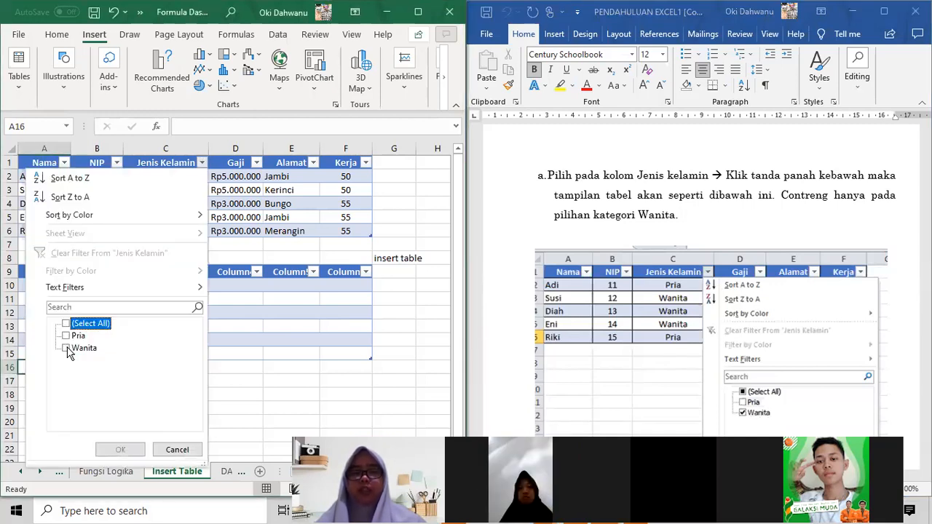
{"action": "left_click", "coordinate": [129, 449]}
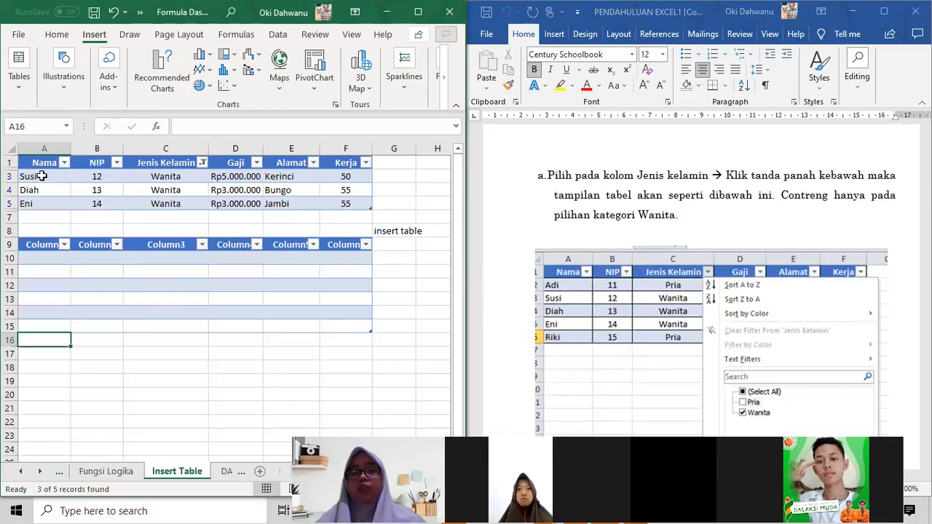
Step: Include Pria again in the Jenis Kelamin filter to restore all rows of the first table
{"action": "left_click", "coordinate": [204, 164]}
{"action": "left_click", "coordinate": [67, 336]}
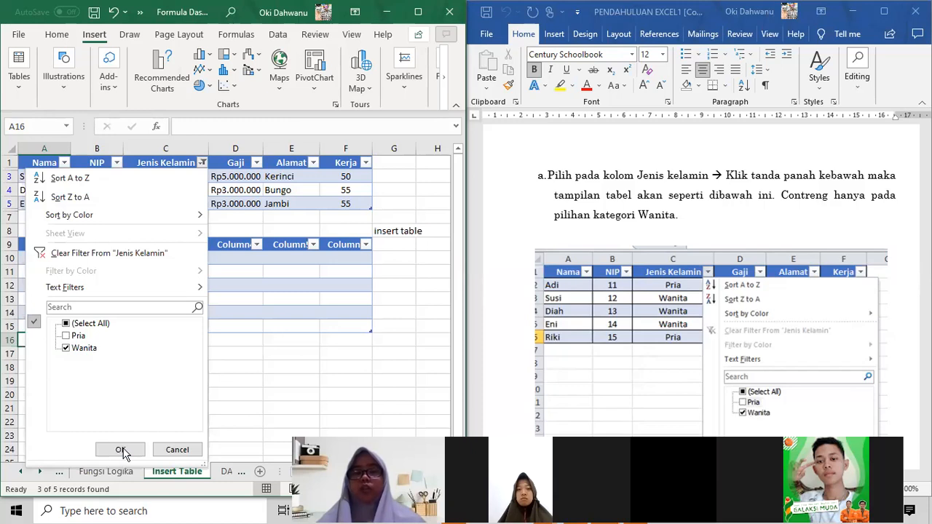
{"action": "key", "text": "Return"}
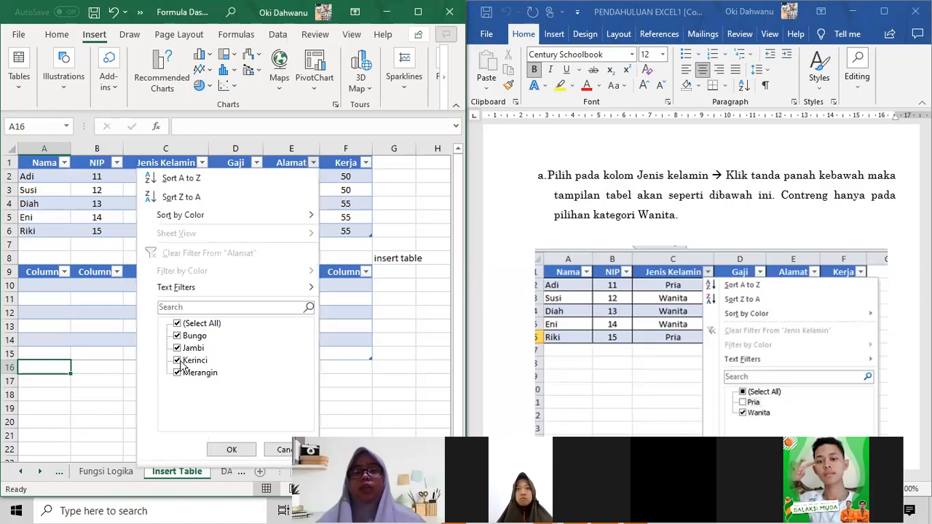
Step: Filter the Alamat column to only Jambi, and restore the table by reselecting all addresses
{"action": "left_click", "coordinate": [184, 348]}
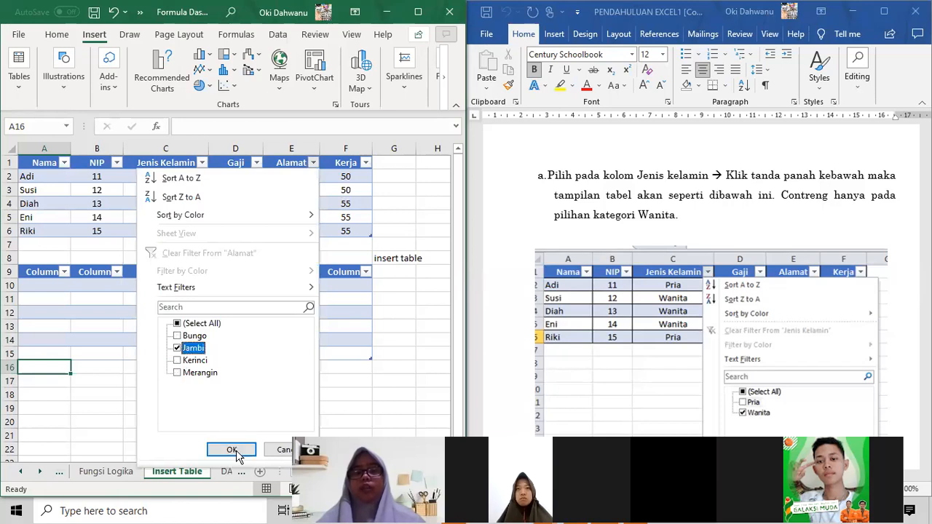
{"action": "left_click", "coordinate": [314, 163]}
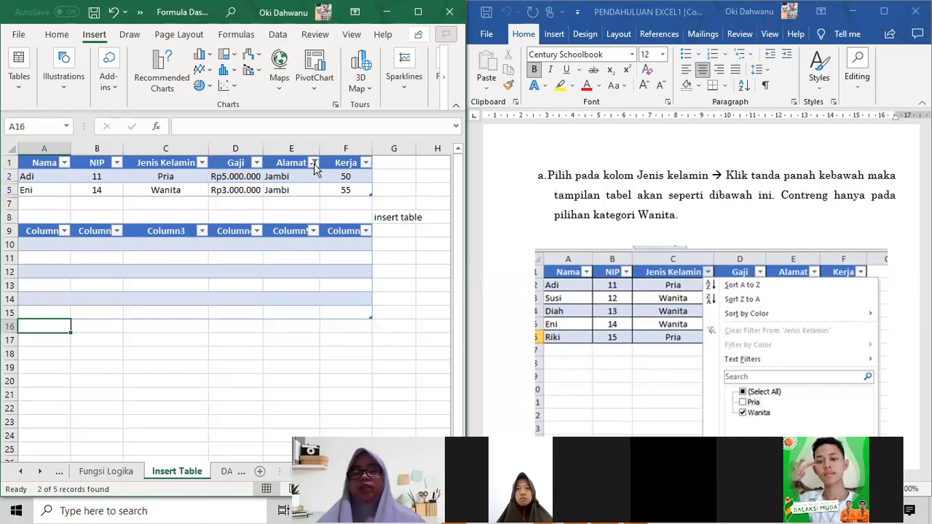
{"action": "left_click", "coordinate": [179, 329]}
{"action": "left_click", "coordinate": [211, 451]}
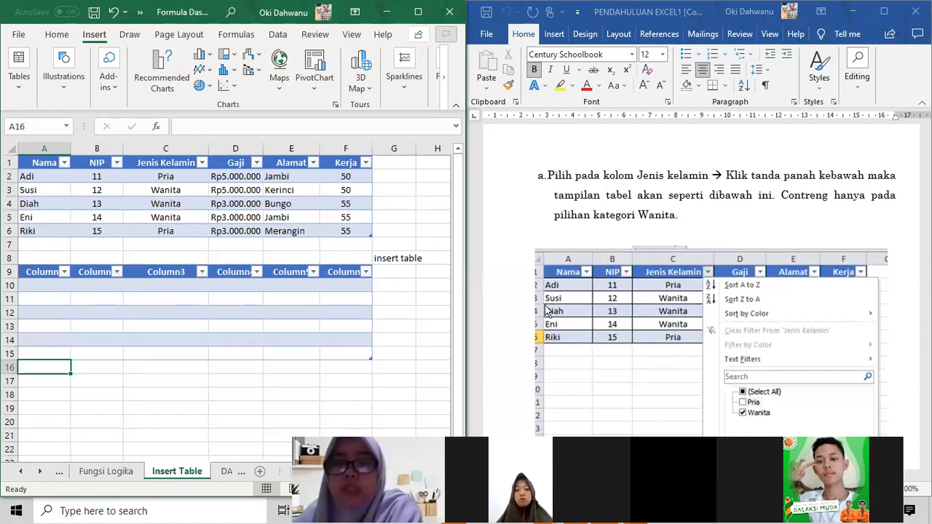
Step: Read instruction b on the data filter result and the start of section 8.1 Insert Grafik in the Word module
{"action": "scroll", "coordinate": [633, 318], "scroll_direction": "down", "scroll_amount": 1}
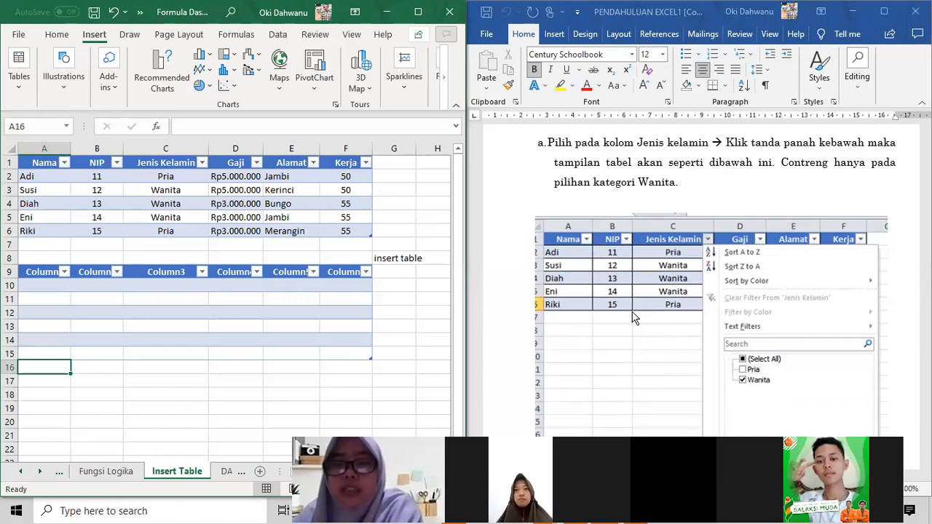
{"action": "scroll", "coordinate": [634, 318], "scroll_direction": "down", "scroll_amount": 5}
{"action": "scroll", "coordinate": [634, 318], "scroll_direction": "down", "scroll_amount": 3}
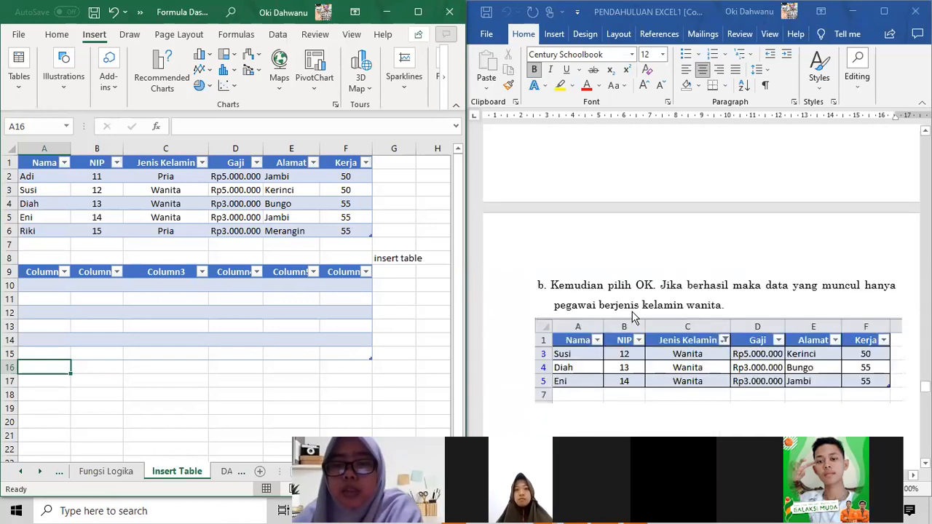
{"action": "scroll", "coordinate": [634, 318], "scroll_direction": "down", "scroll_amount": 1}
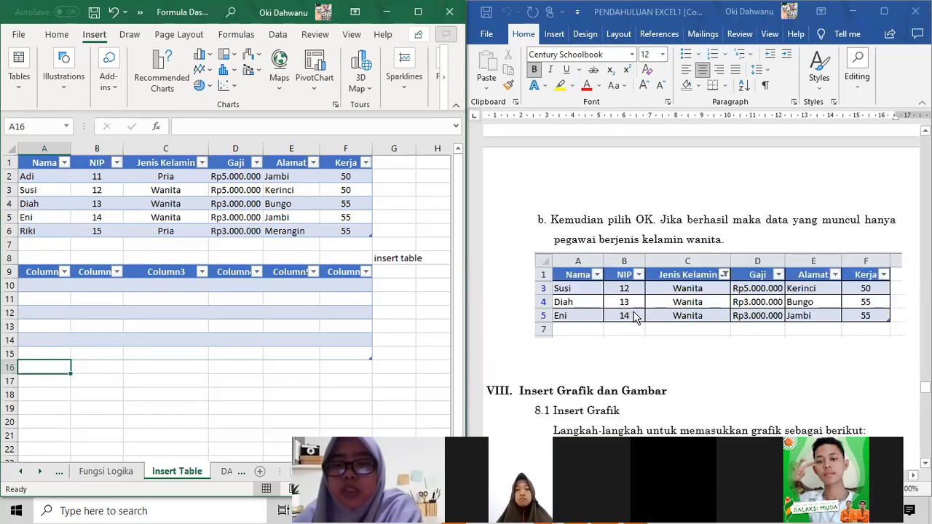
{"action": "scroll", "coordinate": [633, 318], "scroll_direction": "down", "scroll_amount": 3}
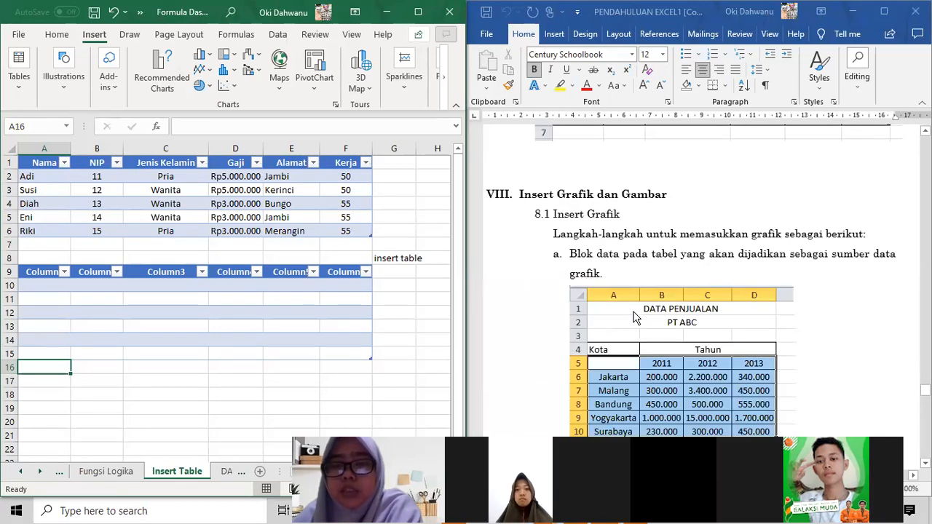
{"action": "scroll", "coordinate": [633, 318], "scroll_direction": "down", "scroll_amount": 1}
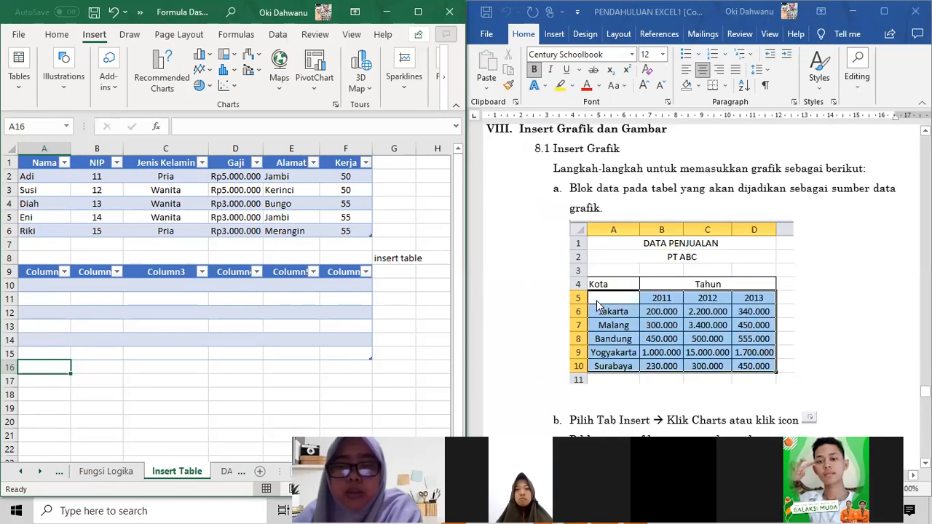
Step: Switch to the INSERT GRAFIK sheet and highlight the sales data A1:D10, ending with the empty cell H6 active
{"action": "left_click", "coordinate": [227, 472]}
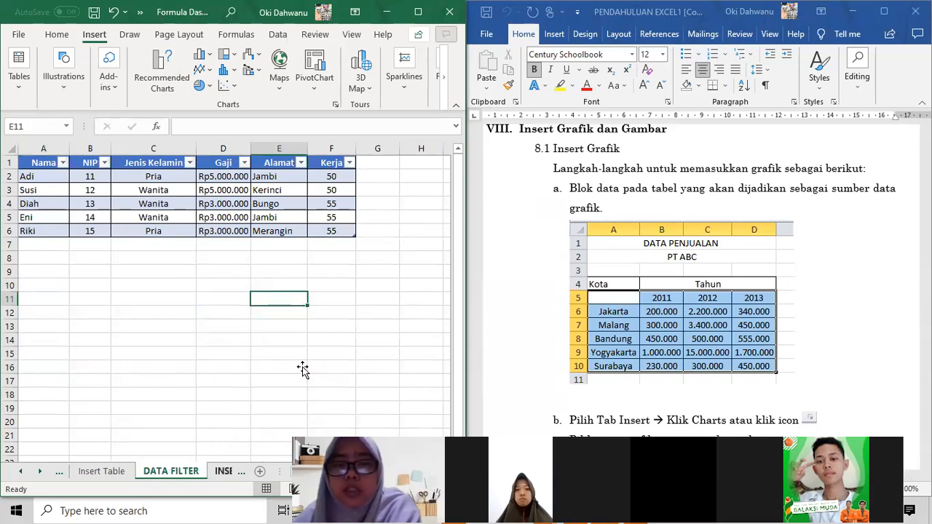
{"action": "key", "text": "ctrl+Page_Down"}
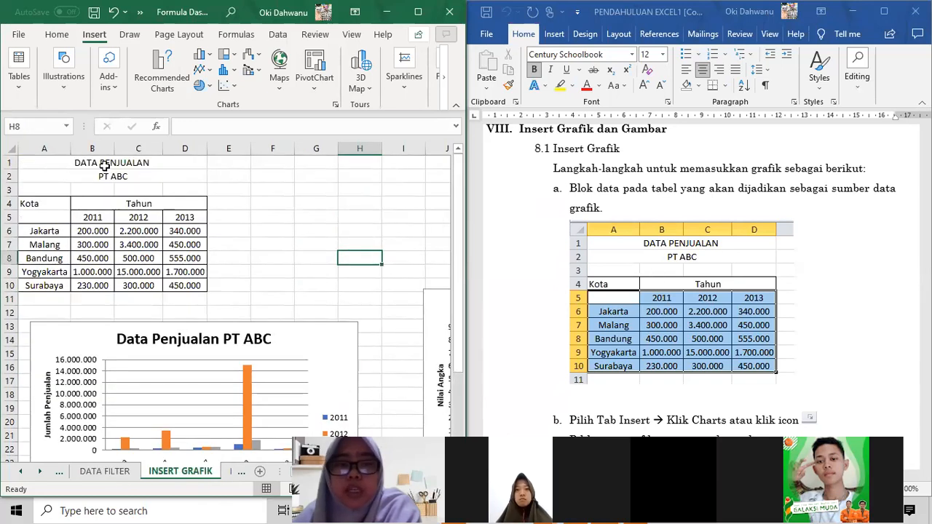
{"action": "left_click", "coordinate": [55, 158]}
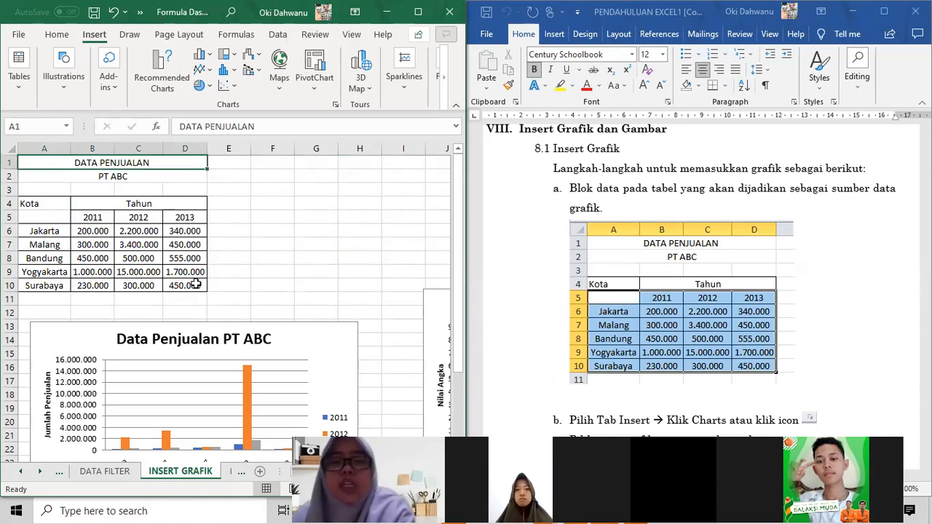
{"action": "left_click", "coordinate": [197, 285], "text": "shift"}
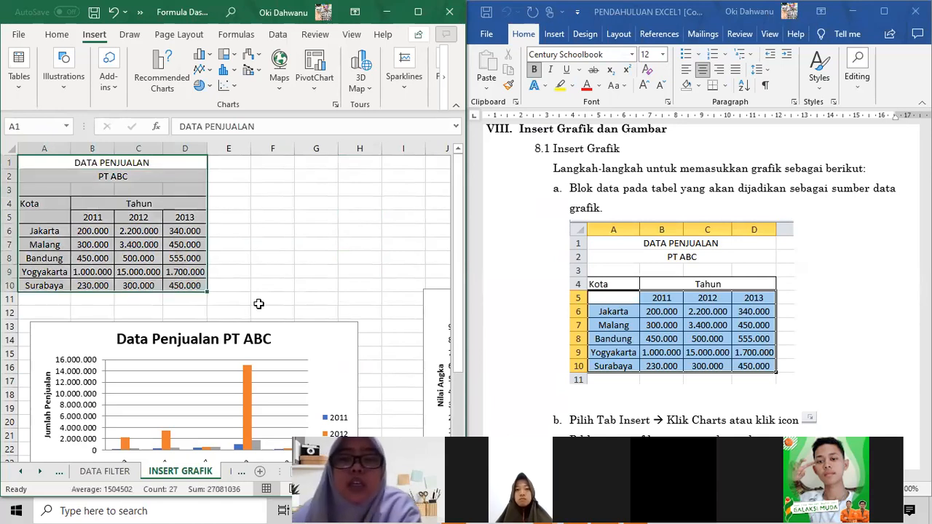
{"action": "left_click", "coordinate": [366, 231]}
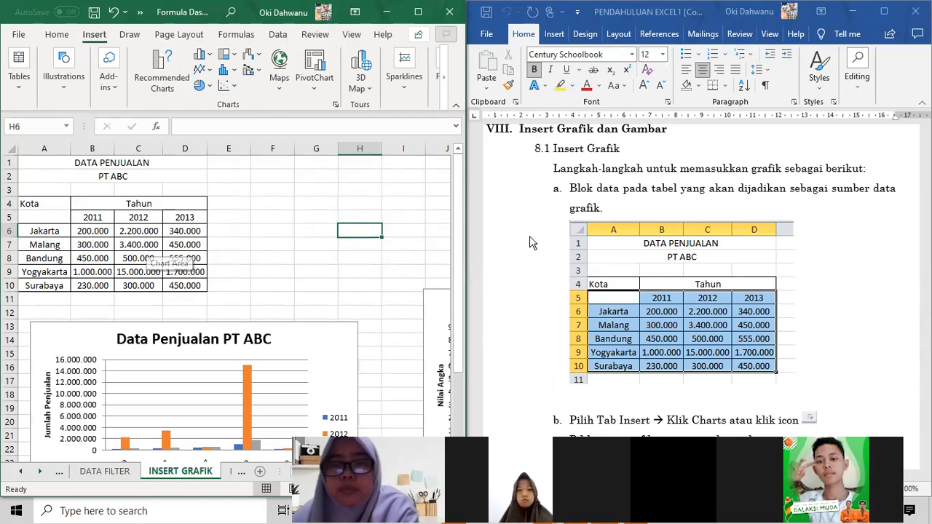
Step: Read chart instructions b to e in the Word module, covering chart type, chart layout and the finished sales chart
{"action": "scroll", "coordinate": [529, 236], "scroll_direction": "down", "scroll_amount": 1}
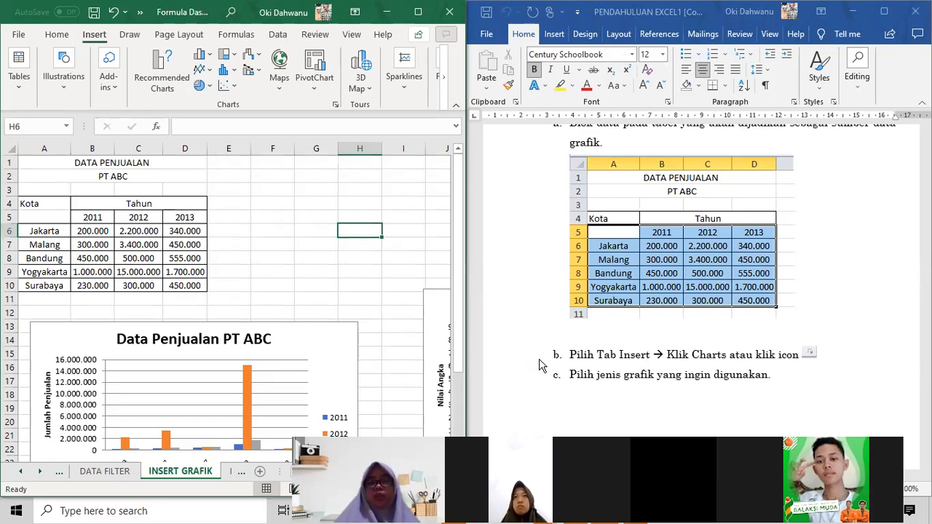
{"action": "scroll", "coordinate": [540, 362], "scroll_direction": "down", "scroll_amount": 1}
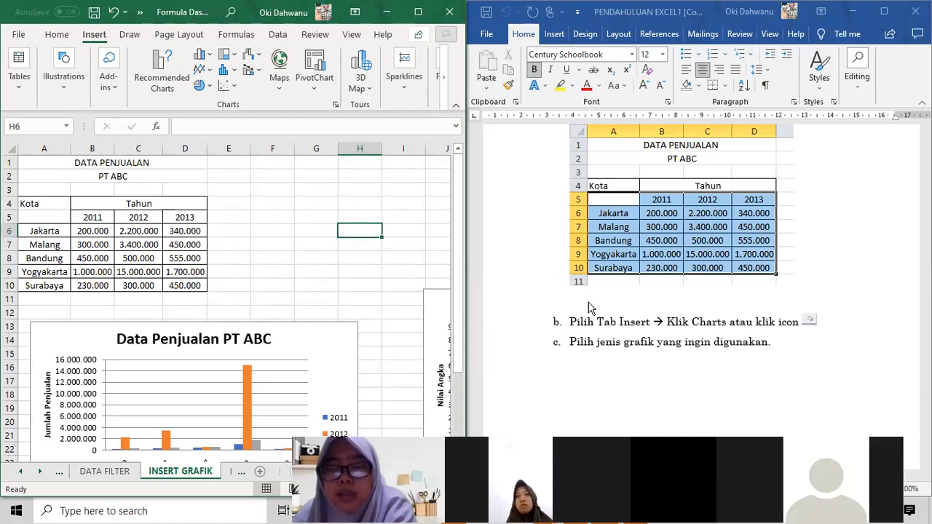
{"action": "scroll", "coordinate": [590, 308], "scroll_direction": "down", "scroll_amount": 1}
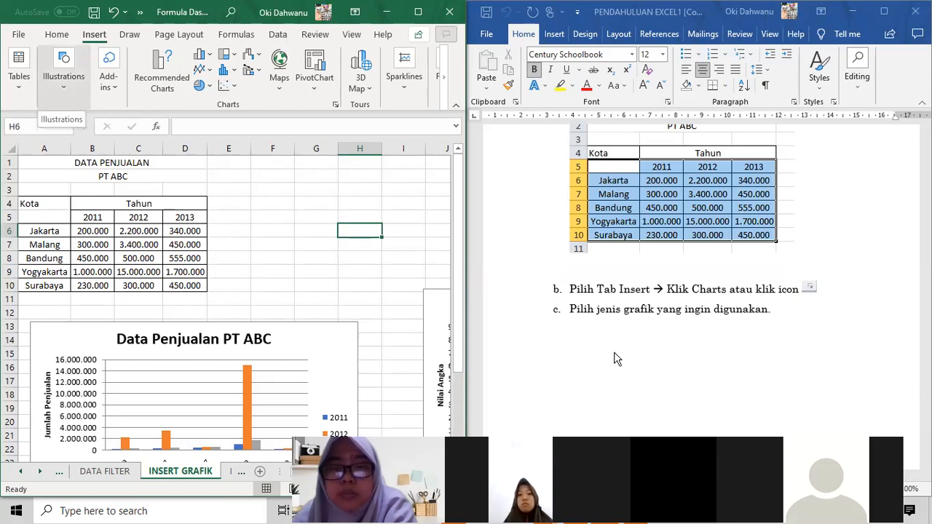
{"action": "scroll", "coordinate": [614, 358], "scroll_direction": "down", "scroll_amount": 3}
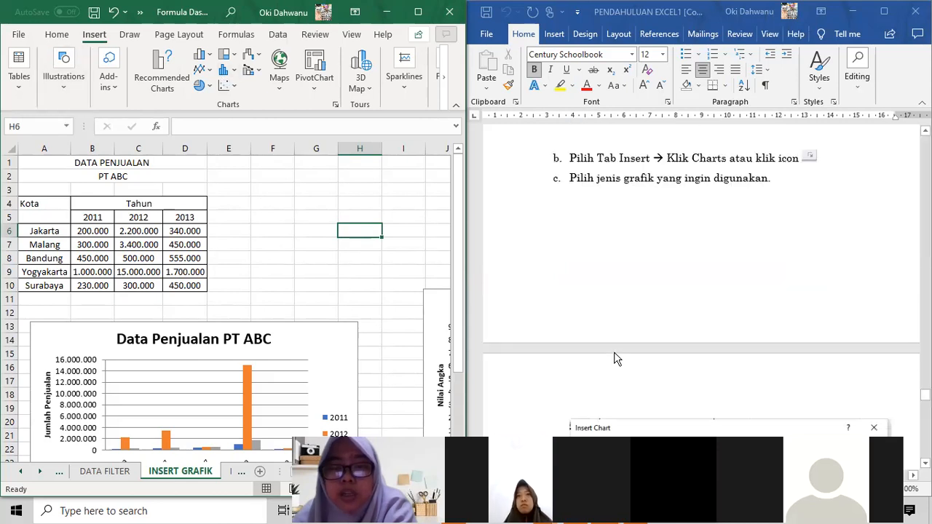
{"action": "scroll", "coordinate": [613, 358], "scroll_direction": "down", "scroll_amount": 3}
{"action": "scroll", "coordinate": [614, 358], "scroll_direction": "down", "scroll_amount": 7}
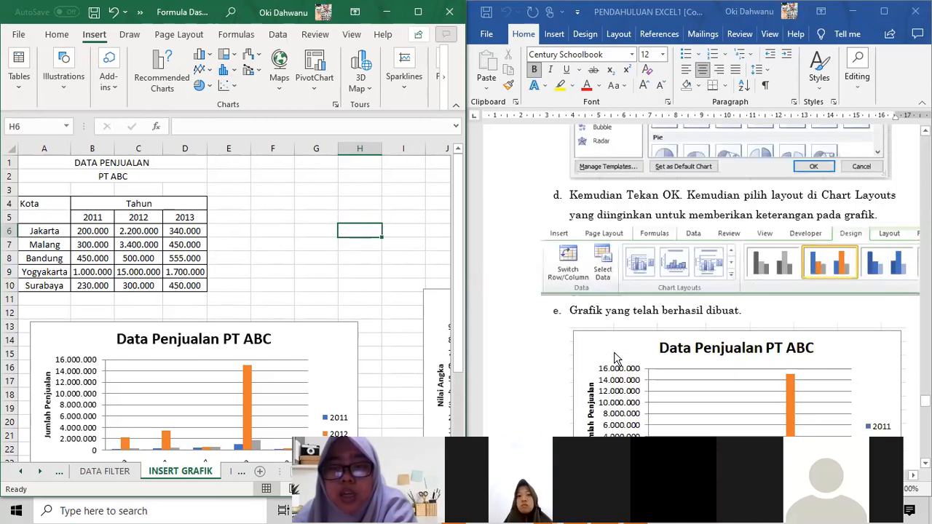
{"action": "scroll", "coordinate": [614, 358], "scroll_direction": "down", "scroll_amount": 3}
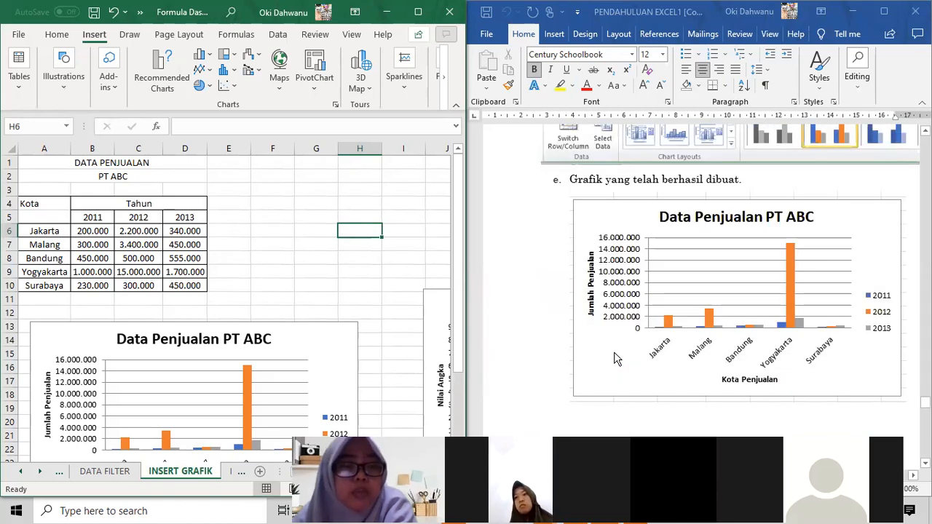
Step: Go back to chart instructions b and c in Word and make cell A5 of the Excel sales table active
{"action": "scroll", "coordinate": [614, 358], "scroll_direction": "up", "scroll_amount": 3}
{"action": "scroll", "coordinate": [616, 358], "scroll_direction": "up", "scroll_amount": 3}
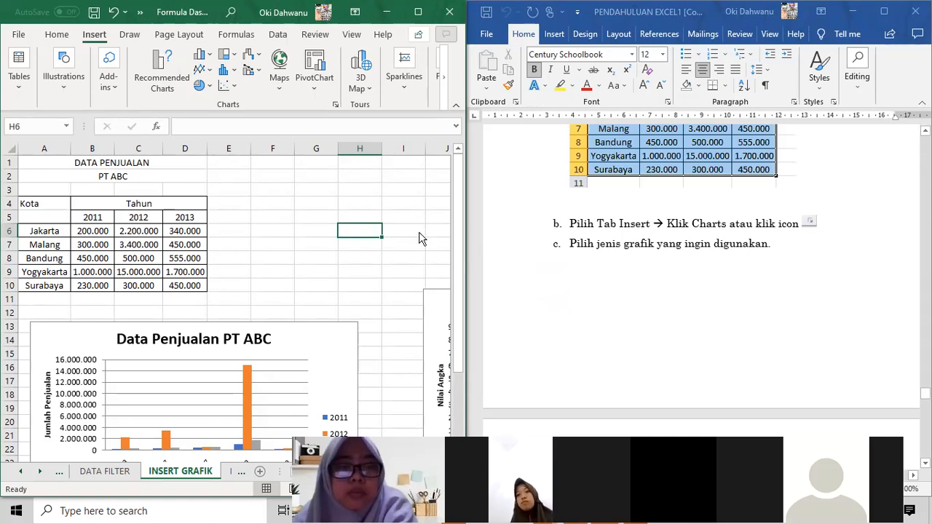
{"action": "left_click", "coordinate": [67, 206]}
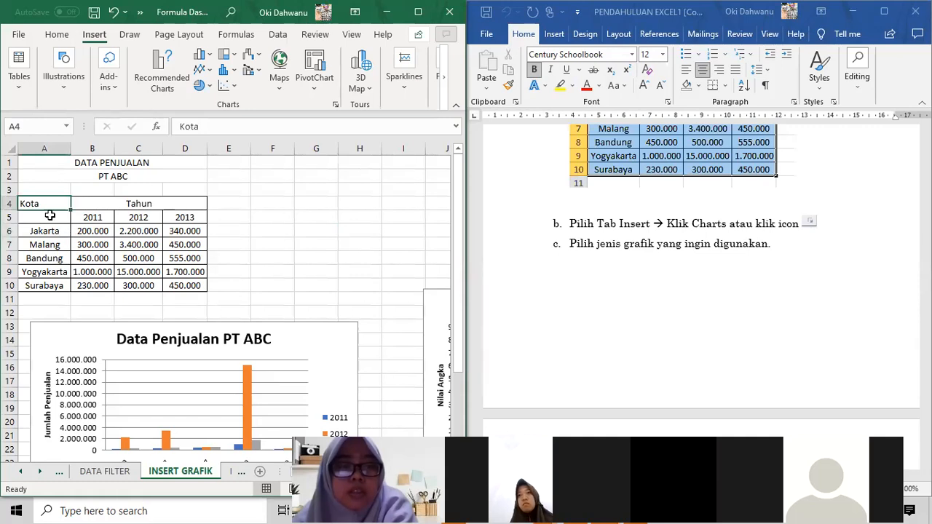
{"action": "left_click", "coordinate": [50, 215]}
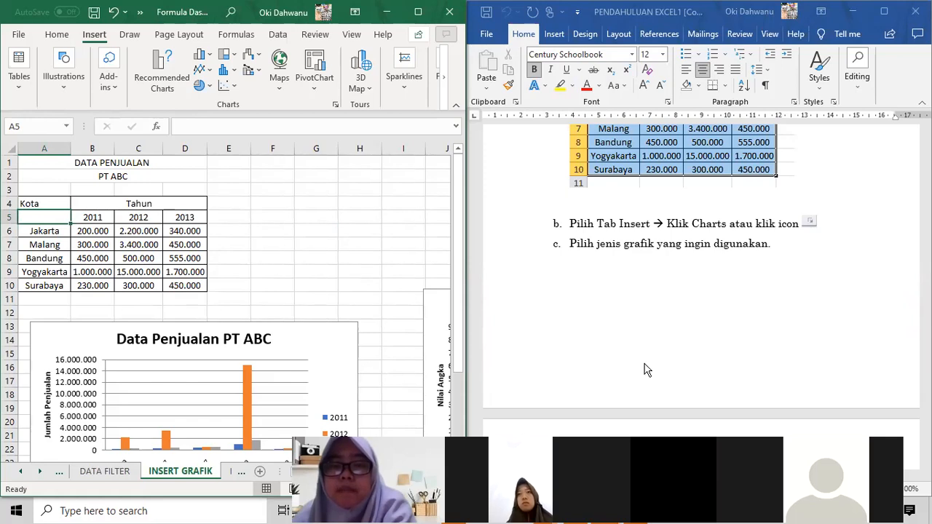
Step: Review the Insert Chart dialog picture in the Word module and continue to section 8.2 Insert Gambar
{"action": "scroll", "coordinate": [653, 362], "scroll_direction": "down", "scroll_amount": 5}
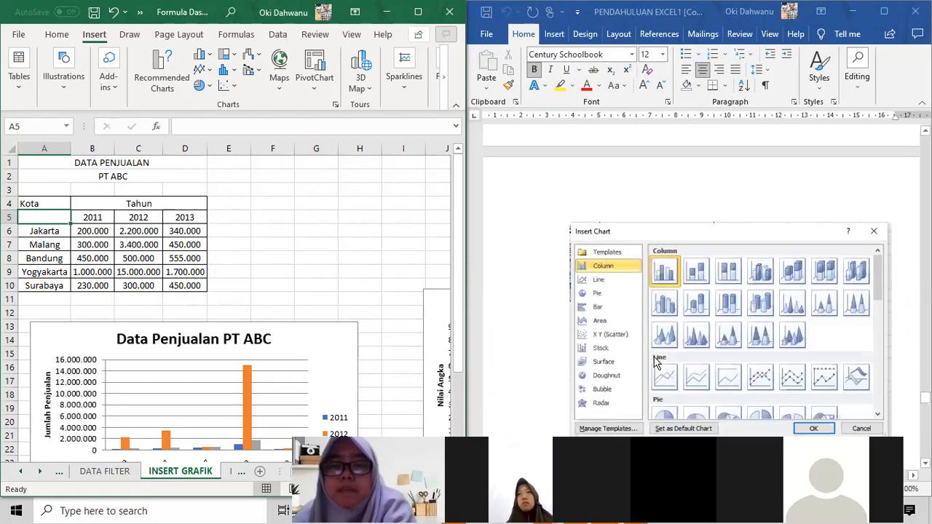
{"action": "scroll", "coordinate": [654, 363], "scroll_direction": "down", "scroll_amount": 5}
{"action": "scroll", "coordinate": [654, 363], "scroll_direction": "down", "scroll_amount": 3}
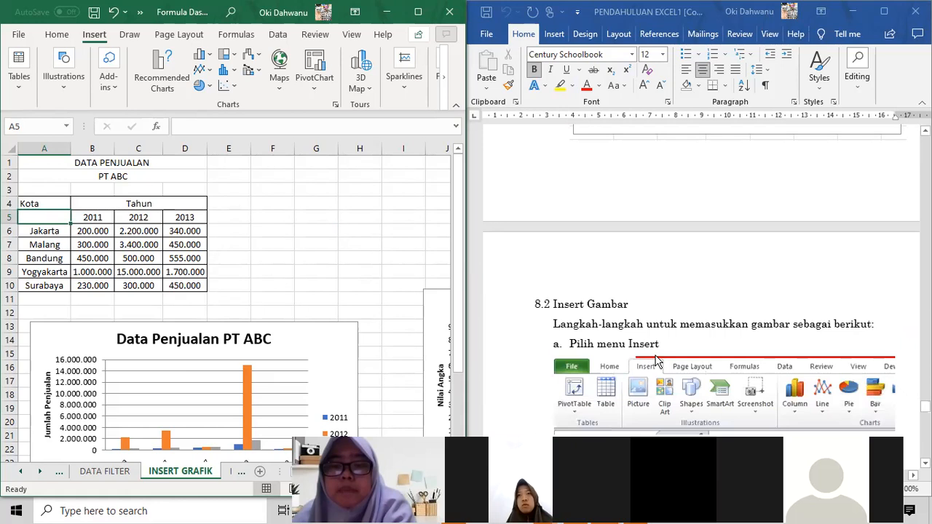
Step: Read the picture-insertion steps in section 8.2 of the Word module, then return to section 8.1 Insert Grafik
{"action": "scroll", "coordinate": [657, 362], "scroll_direction": "down", "scroll_amount": 3}
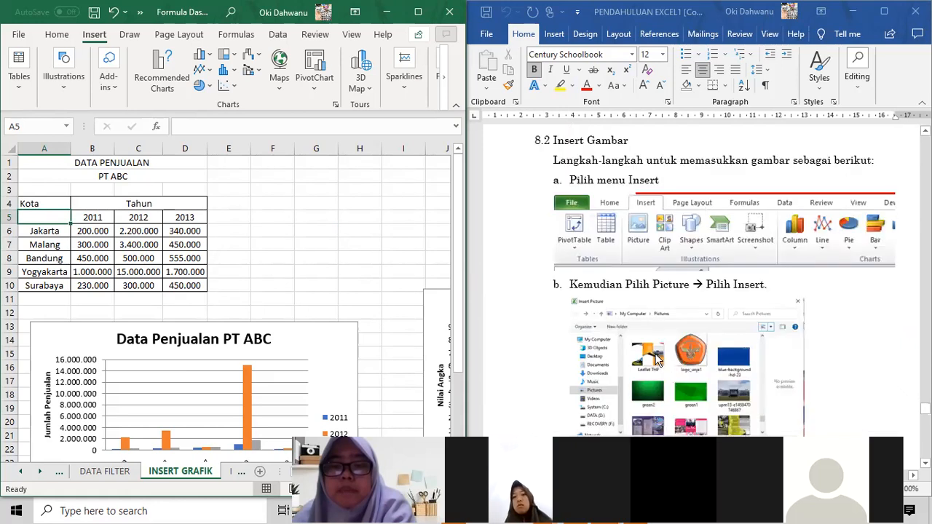
{"action": "scroll", "coordinate": [656, 361], "scroll_direction": "down", "scroll_amount": 3}
{"action": "scroll", "coordinate": [657, 360], "scroll_direction": "down", "scroll_amount": 1}
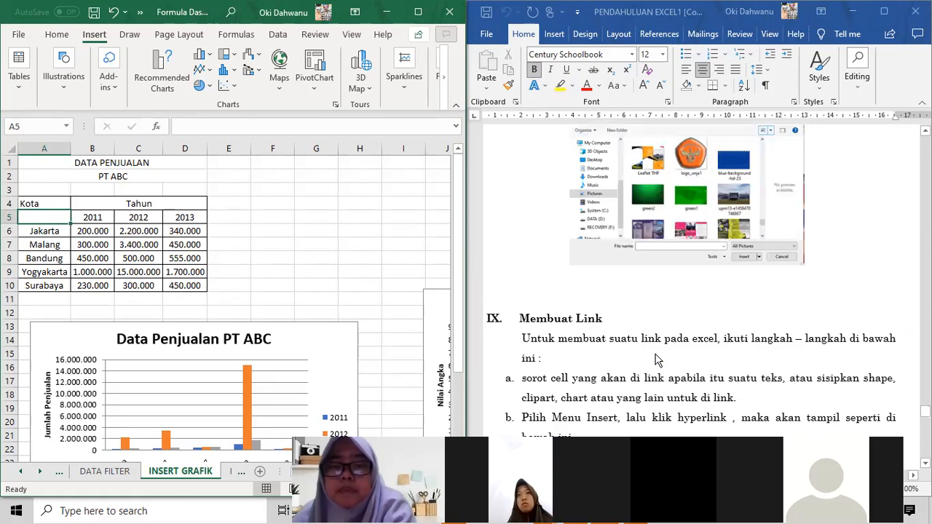
{"action": "scroll", "coordinate": [656, 359], "scroll_direction": "up", "scroll_amount": 5}
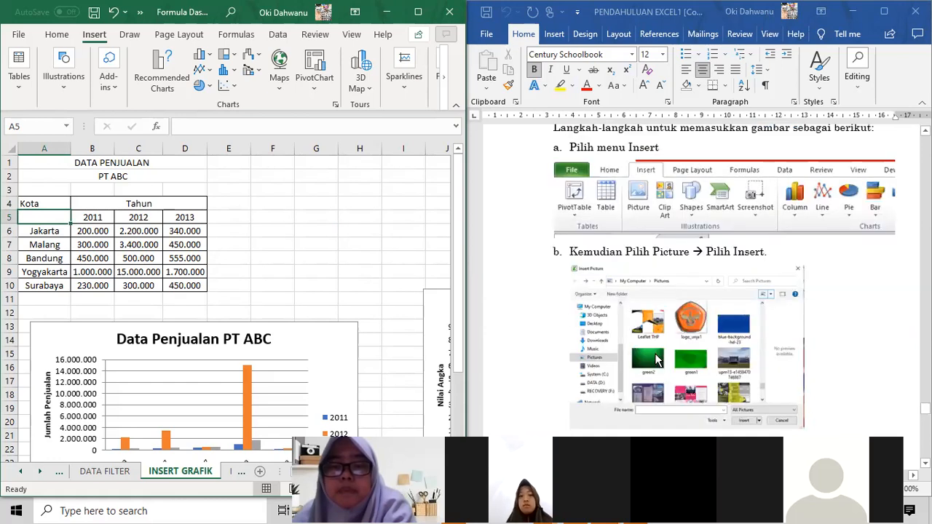
{"action": "scroll", "coordinate": [657, 358], "scroll_direction": "up", "scroll_amount": 12}
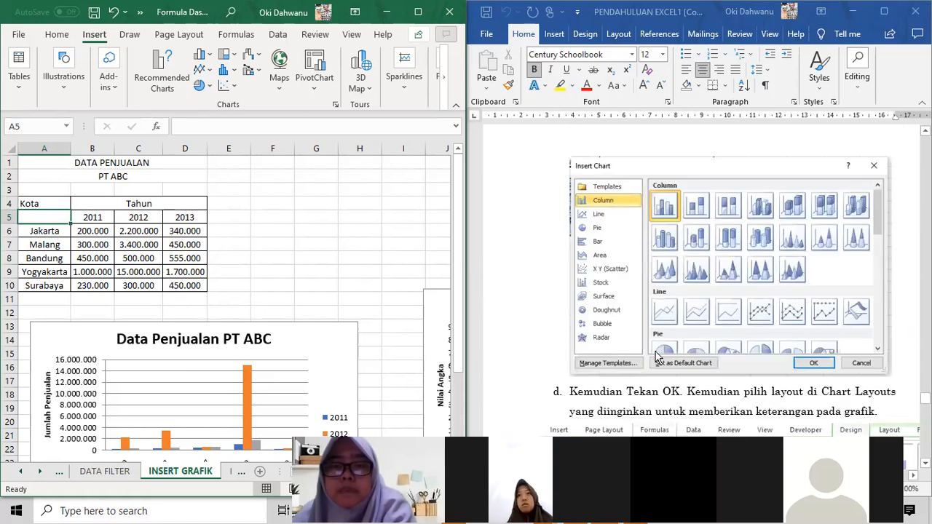
{"action": "scroll", "coordinate": [657, 358], "scroll_direction": "up", "scroll_amount": 7}
{"action": "scroll", "coordinate": [657, 358], "scroll_direction": "up", "scroll_amount": 3}
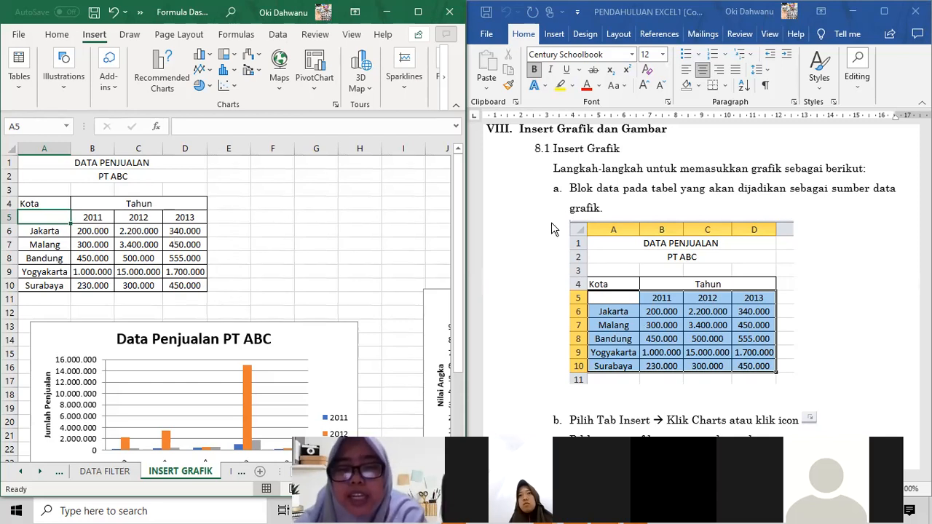
Step: Select the sales data A5:D10 as the chart source, following instruction a, and open the Insert Chart dialog
{"action": "scroll", "coordinate": [551, 230], "scroll_direction": "down", "scroll_amount": 2}
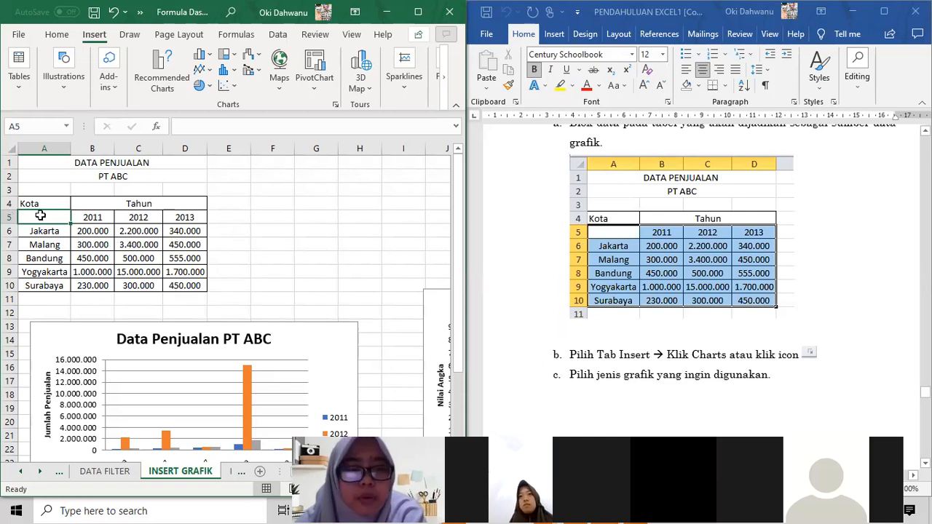
{"action": "left_click_drag", "start_coordinate": [40, 216], "coordinate": [191, 286]}
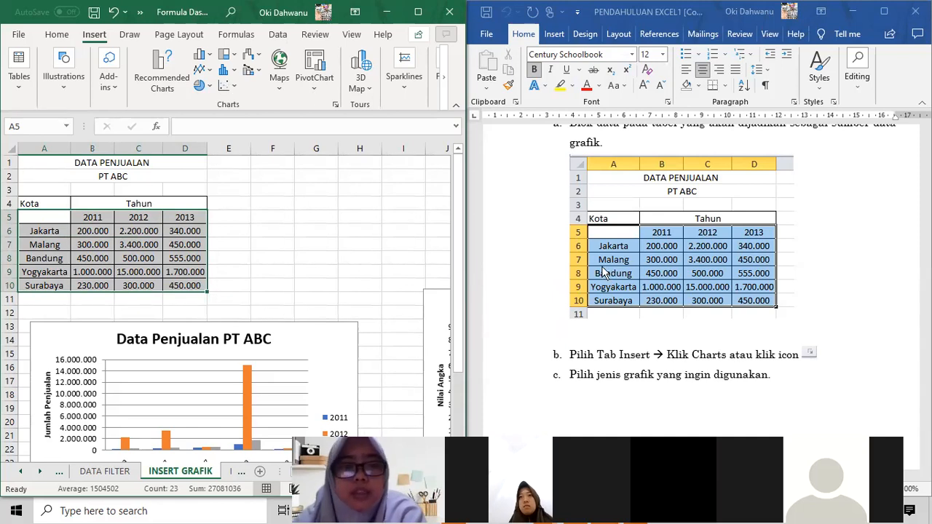
{"action": "scroll", "coordinate": [550, 248], "scroll_direction": "down", "scroll_amount": 1}
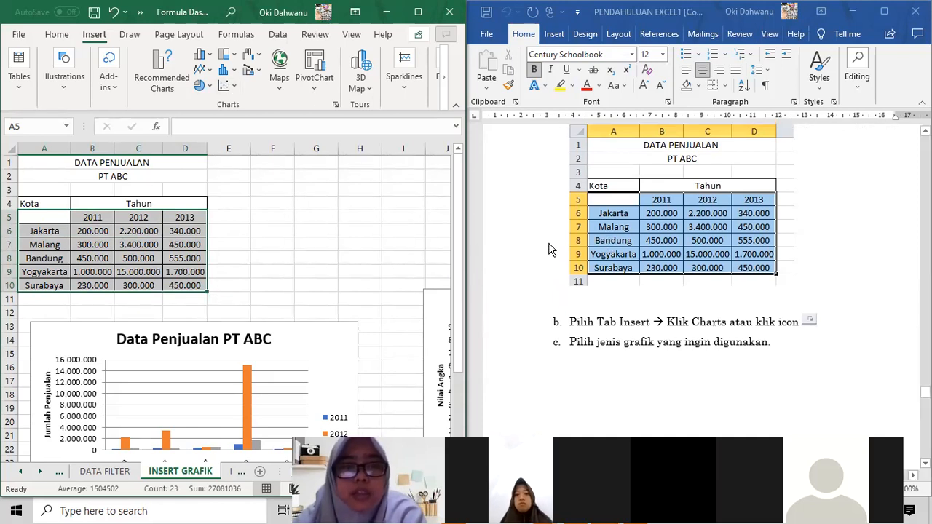
{"action": "scroll", "coordinate": [549, 249], "scroll_direction": "up", "scroll_amount": 1}
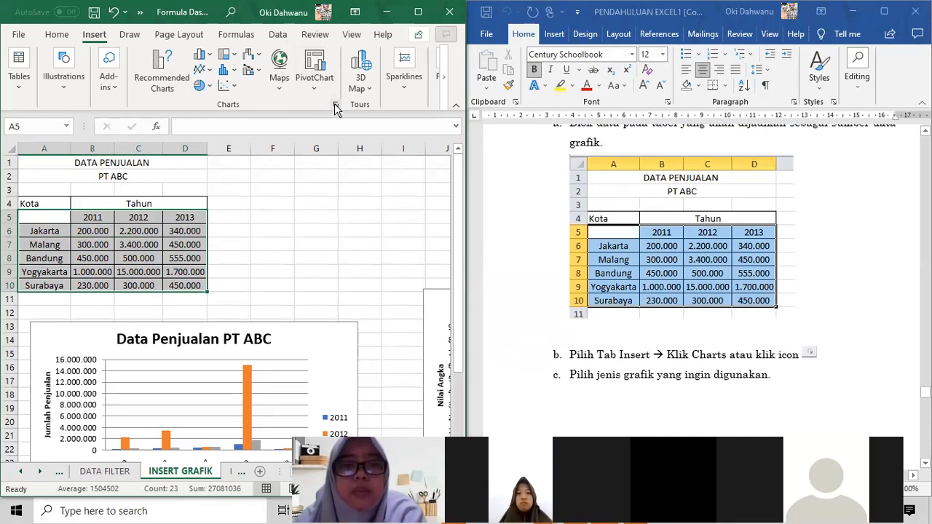
{"action": "left_click", "coordinate": [336, 106]}
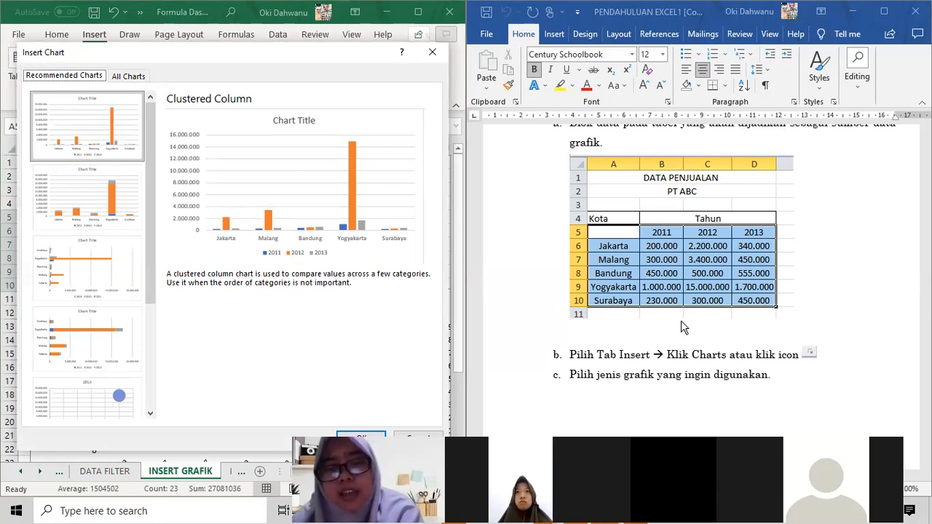
Step: Check the Word module's picture of the available chart types and instruction d against the open Insert Chart dialog
{"action": "scroll", "coordinate": [680, 321], "scroll_direction": "down", "scroll_amount": 3}
{"action": "scroll", "coordinate": [681, 320], "scroll_direction": "down", "scroll_amount": 6}
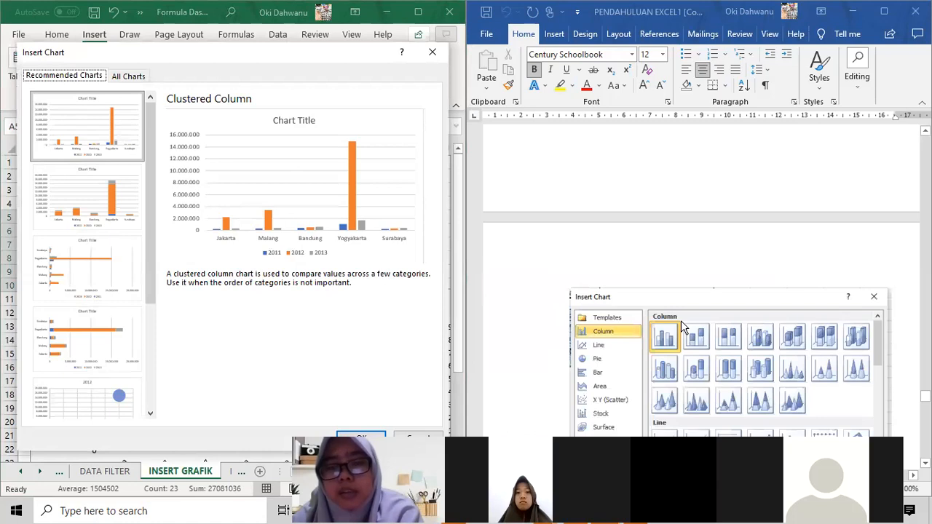
{"action": "scroll", "coordinate": [682, 324], "scroll_direction": "down", "scroll_amount": 3}
{"action": "scroll", "coordinate": [681, 324], "scroll_direction": "down", "scroll_amount": 2}
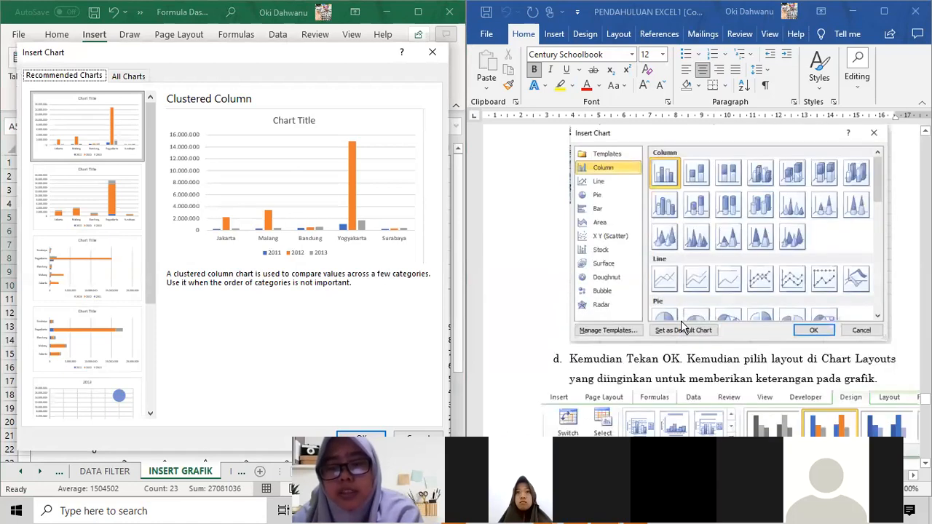
{"action": "scroll", "coordinate": [683, 328], "scroll_direction": "up", "scroll_amount": 1}
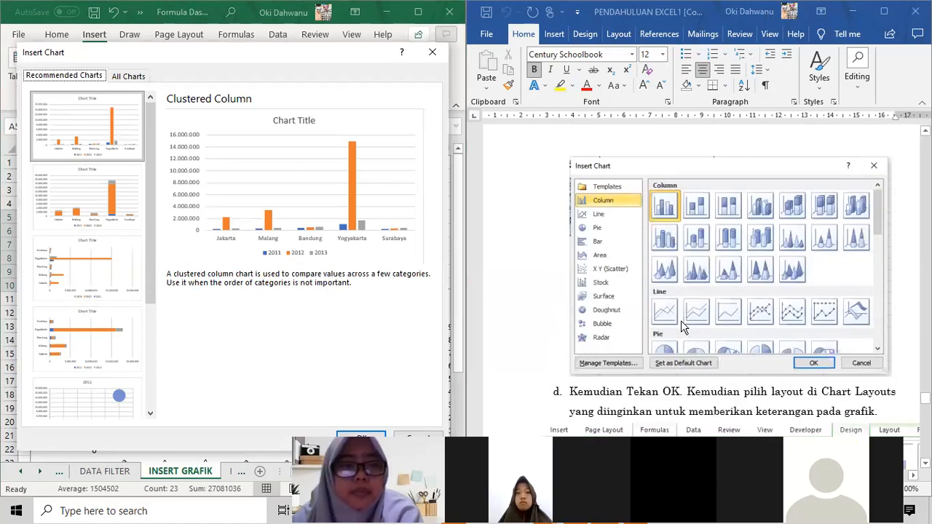
{"action": "scroll", "coordinate": [683, 328], "scroll_direction": "up", "scroll_amount": 2}
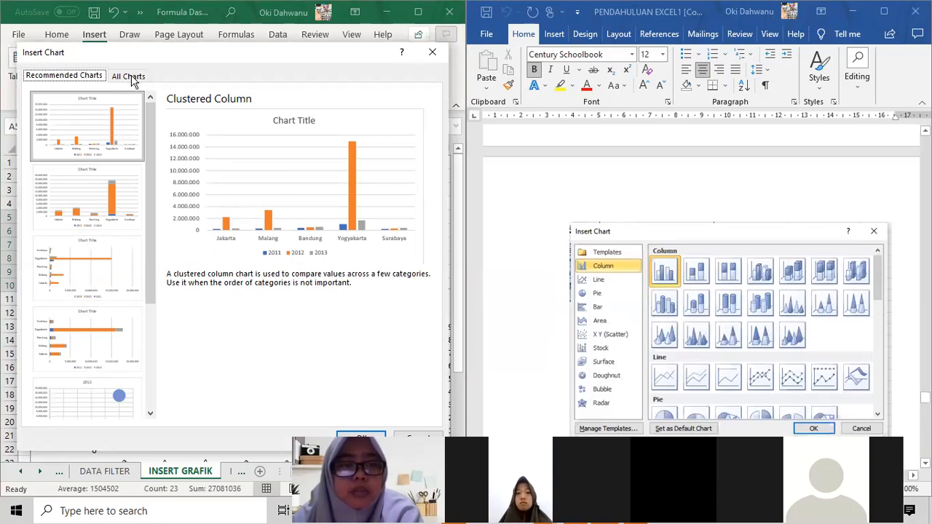
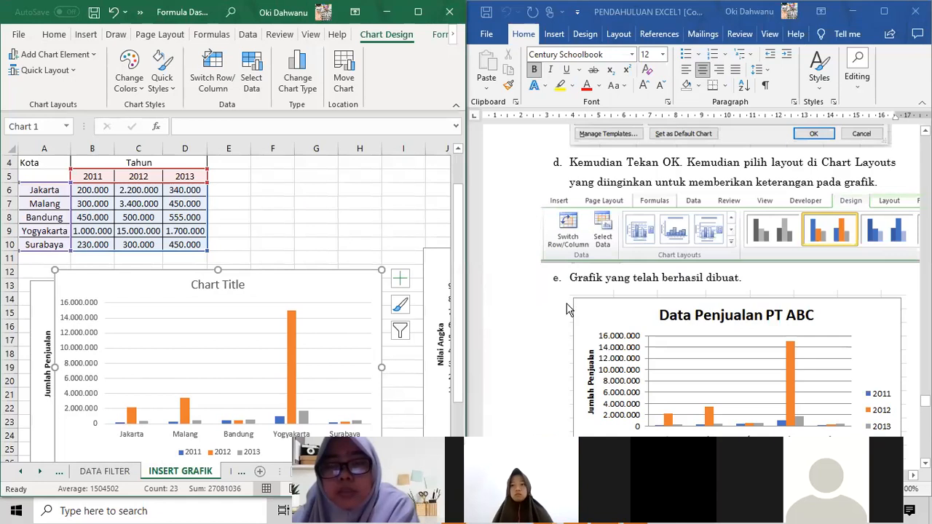
Step: Review the finished chart example and section 8.2 in the Word module, then return to chart instructions d and e
{"action": "scroll", "coordinate": [569, 310], "scroll_direction": "down", "scroll_amount": 3}
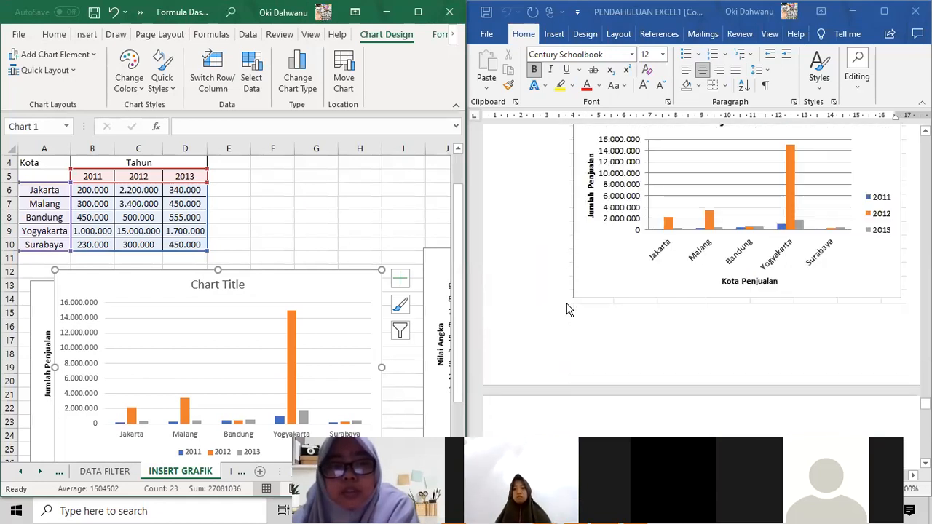
{"action": "scroll", "coordinate": [568, 310], "scroll_direction": "down", "scroll_amount": 1}
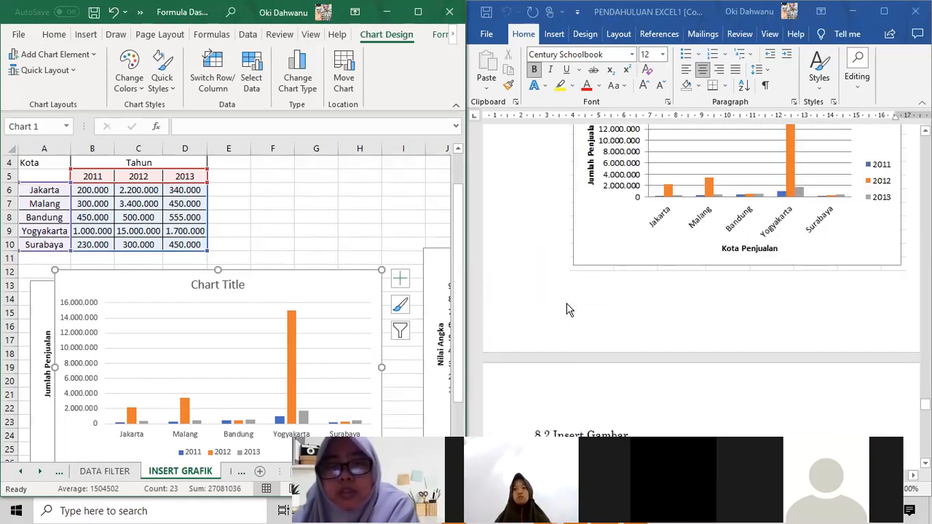
{"action": "scroll", "coordinate": [568, 310], "scroll_direction": "down", "scroll_amount": 2}
{"action": "scroll", "coordinate": [568, 309], "scroll_direction": "down", "scroll_amount": 3}
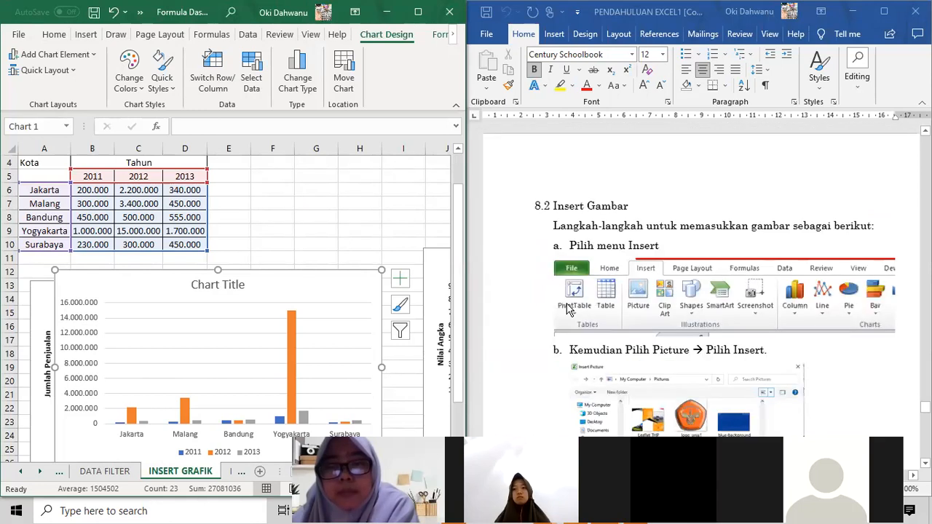
{"action": "scroll", "coordinate": [568, 309], "scroll_direction": "down", "scroll_amount": 2}
{"action": "scroll", "coordinate": [569, 310], "scroll_direction": "down", "scroll_amount": 3}
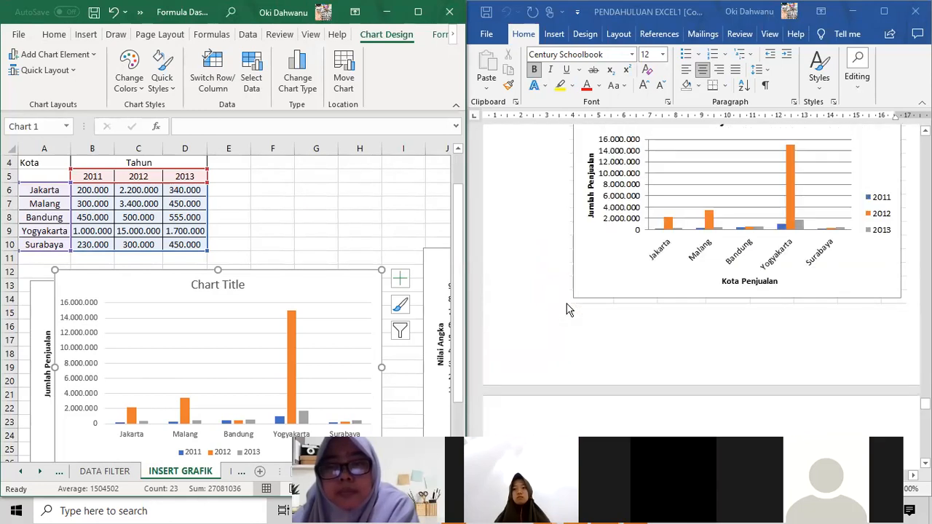
{"action": "scroll", "coordinate": [568, 309], "scroll_direction": "down", "scroll_amount": 3}
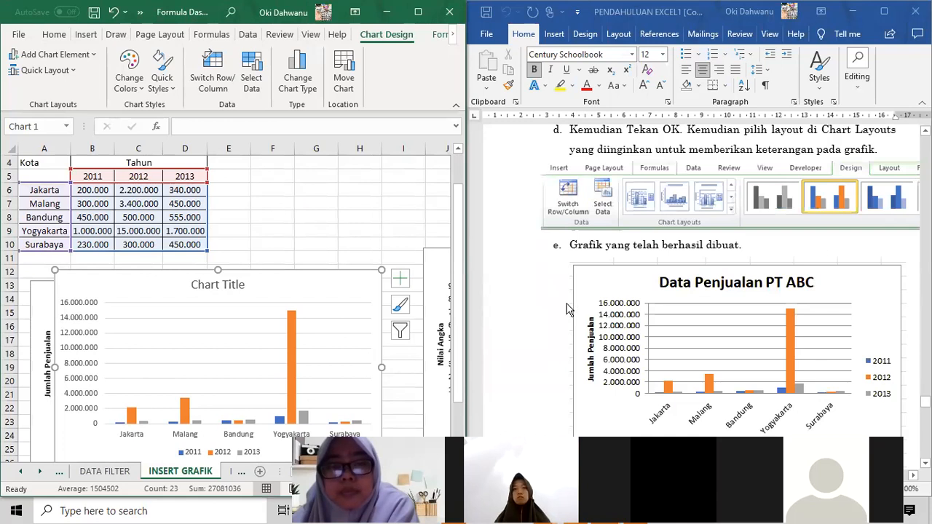
{"action": "scroll", "coordinate": [569, 309], "scroll_direction": "up", "scroll_amount": 3}
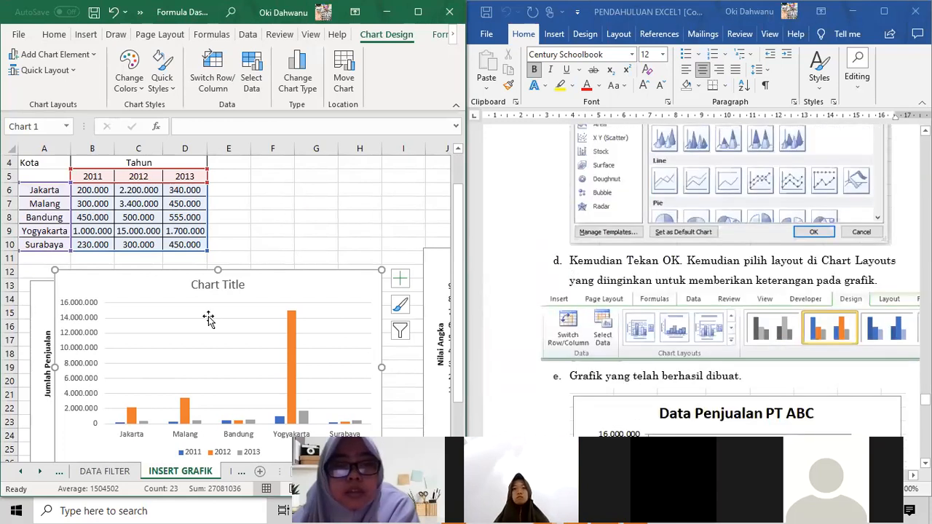
Step: Maximize the Excel window and move the new sales chart about two columns right, partly over the Nilai UAS Bu Ayu chart
{"action": "scroll", "coordinate": [208, 318], "scroll_direction": "up", "scroll_amount": 1}
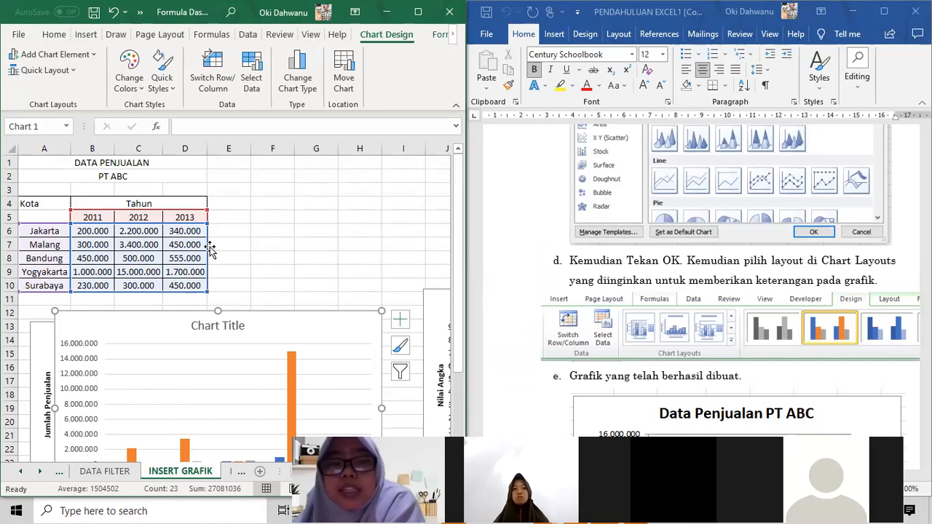
{"action": "scroll", "coordinate": [210, 248], "scroll_direction": "down", "scroll_amount": 2}
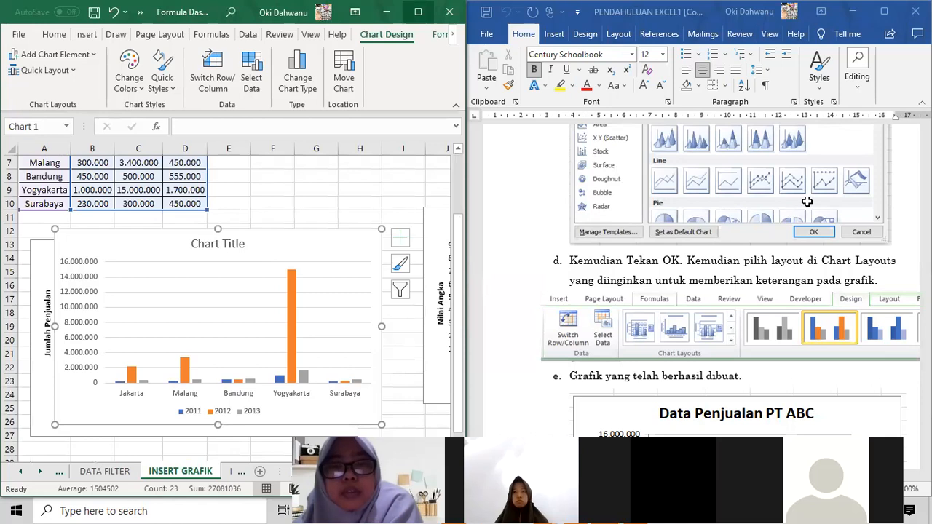
{"action": "left_click", "coordinate": [418, 12]}
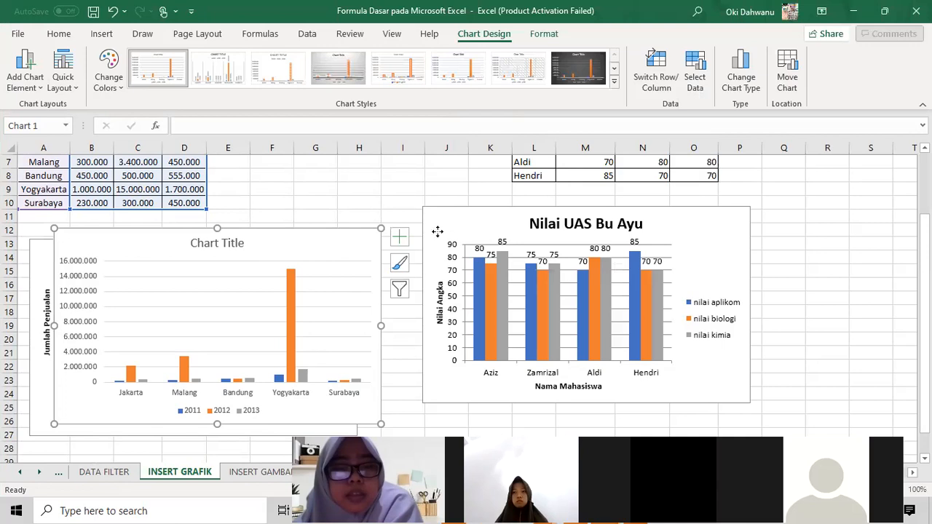
{"action": "left_click_drag", "start_coordinate": [337, 267], "coordinate": [436, 234]}
{"action": "left_click_drag", "start_coordinate": [254, 293], "coordinate": [254, 293]}
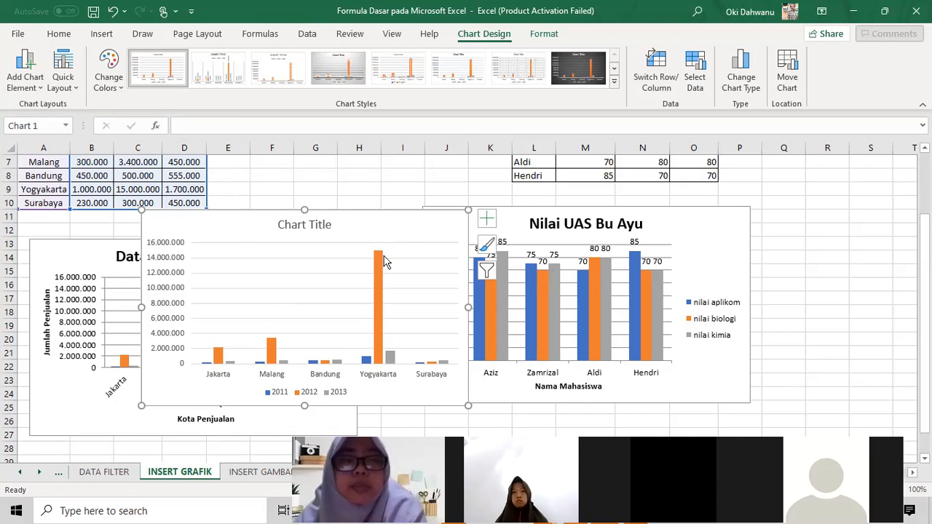
Step: Review the axes options for the new sales chart and add a vertical axis title
{"action": "left_click", "coordinate": [312, 229]}
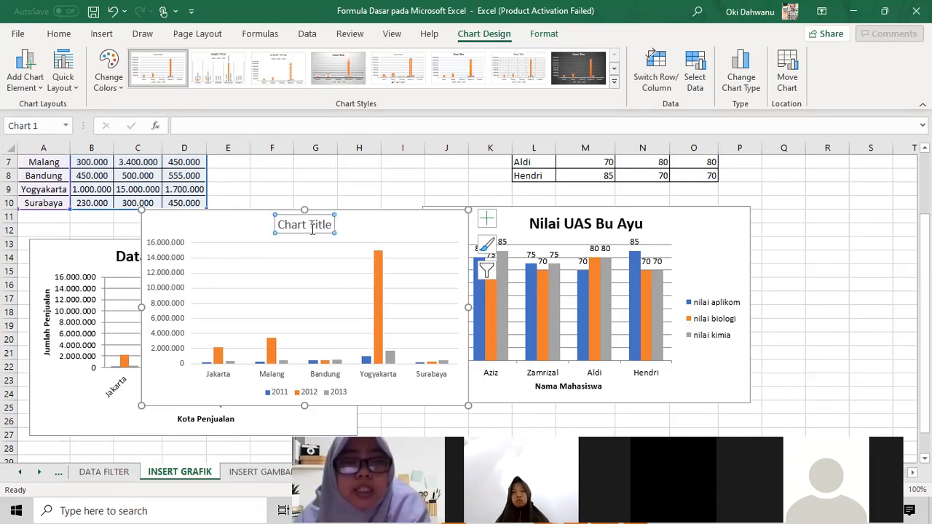
{"action": "left_click", "coordinate": [25, 86]}
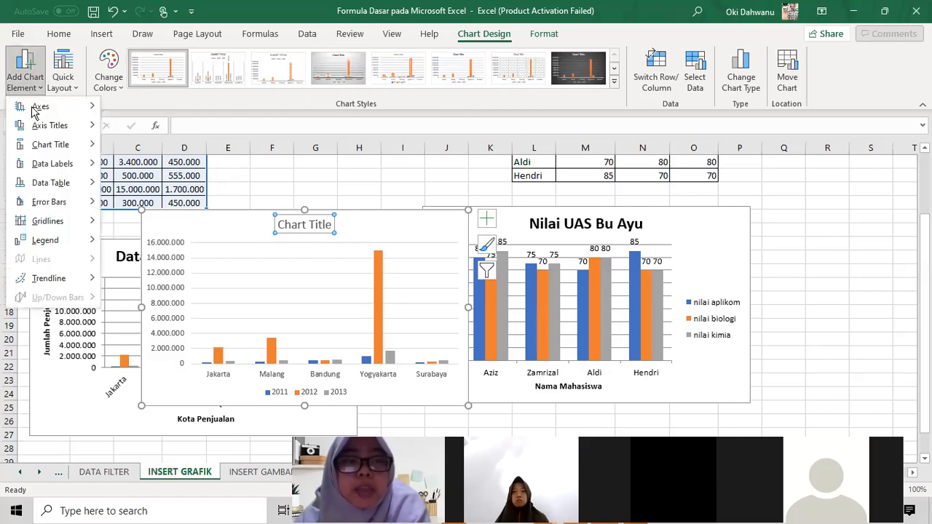
{"action": "mouse_move", "coordinate": [34, 111]}
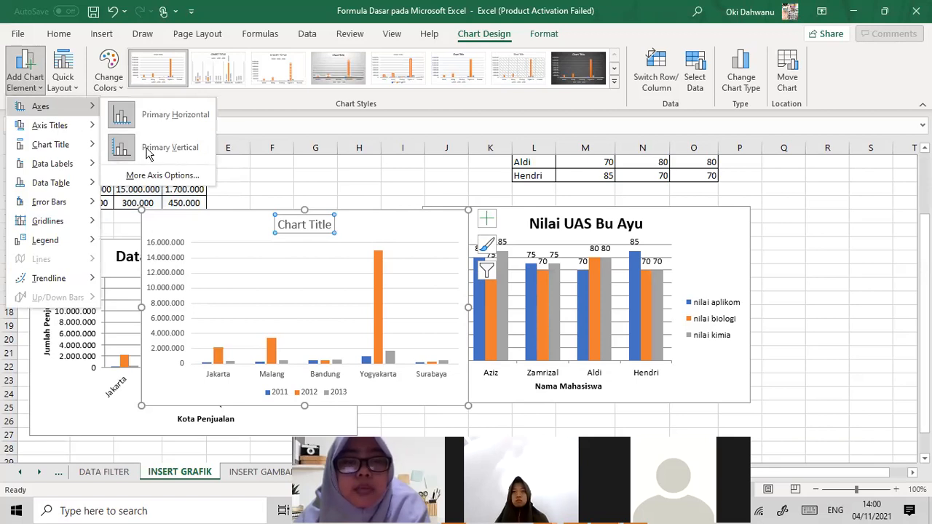
{"action": "mouse_move", "coordinate": [86, 126]}
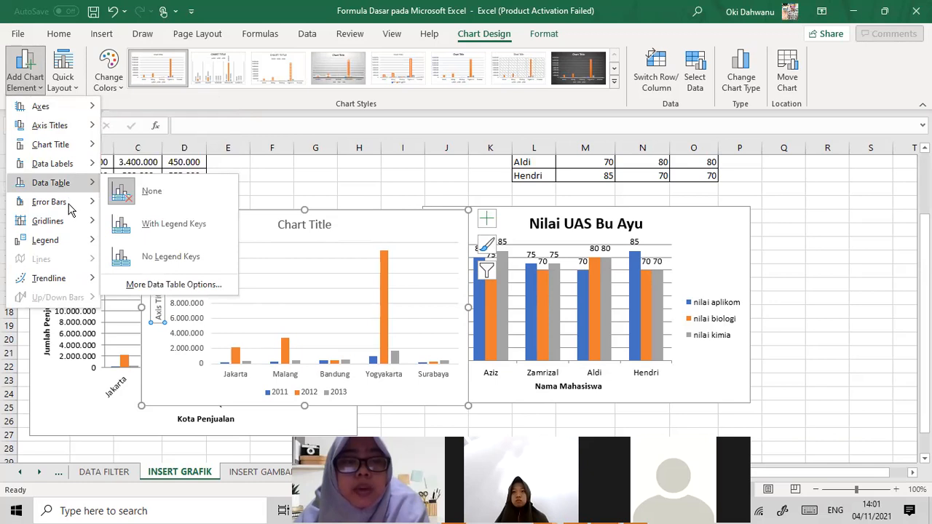
Step: Examine the Error Bars, Gridlines, Legend and Trendline choices available as chart elements for the sales chart
{"action": "mouse_move", "coordinate": [71, 201]}
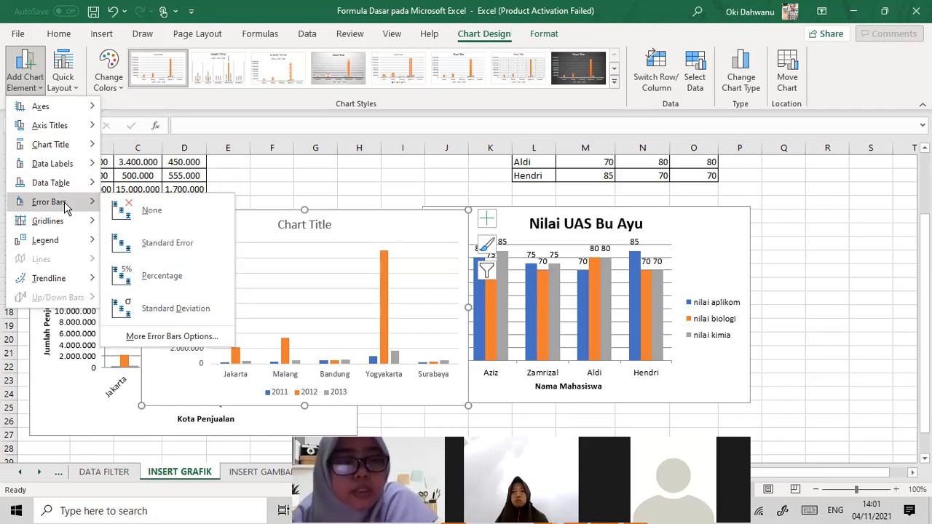
{"action": "mouse_move", "coordinate": [62, 227]}
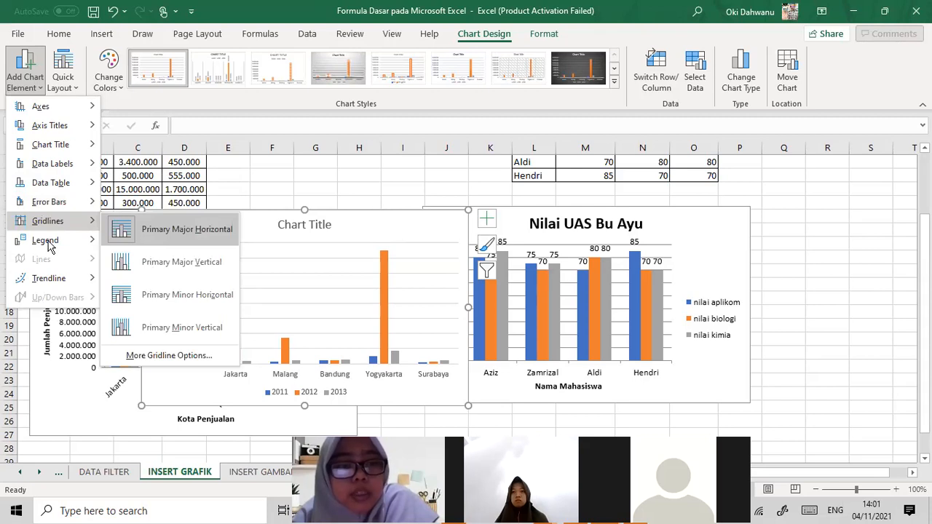
{"action": "mouse_move", "coordinate": [50, 246]}
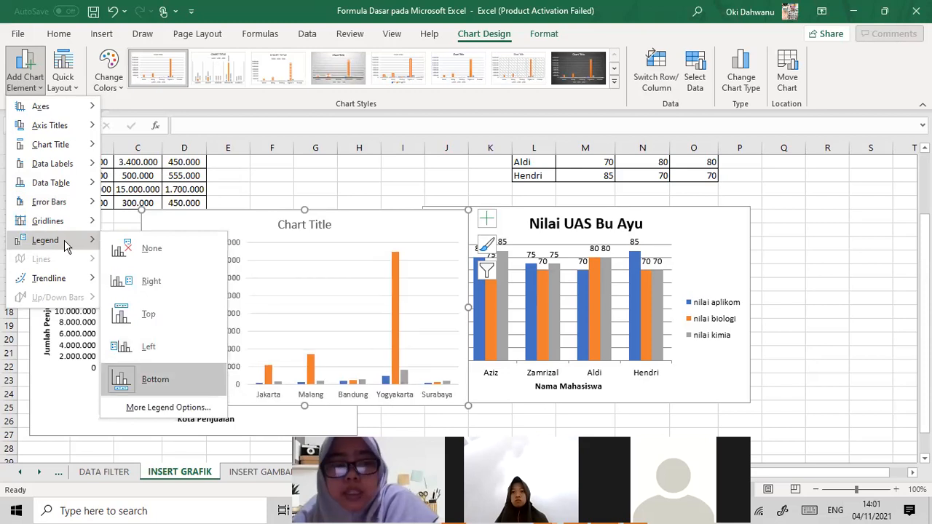
{"action": "mouse_move", "coordinate": [76, 283]}
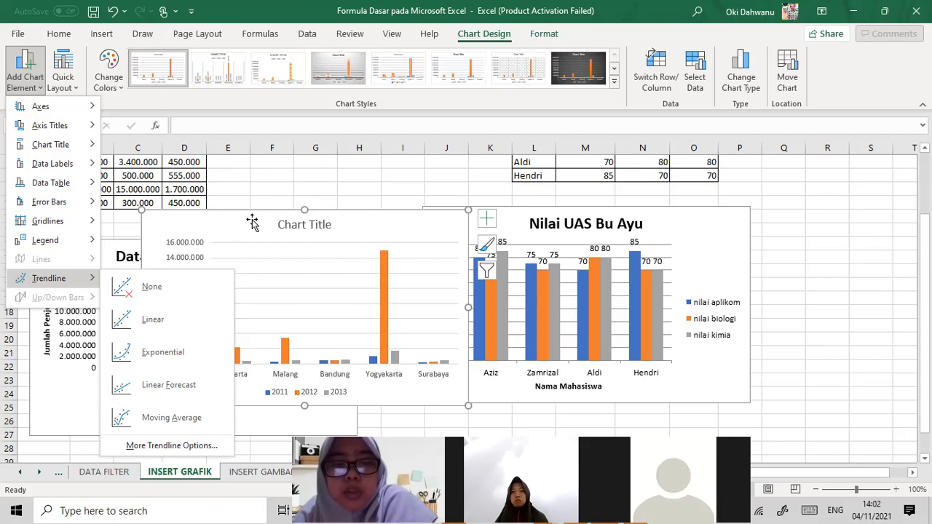
{"action": "left_click", "coordinate": [159, 319]}
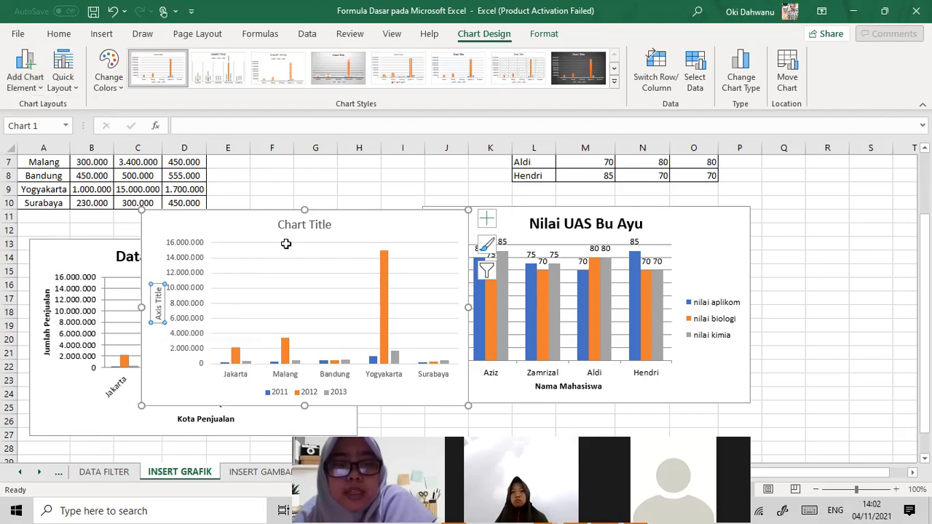
{"action": "scroll", "coordinate": [286, 244], "scroll_direction": "up", "scroll_amount": 2}
{"action": "scroll", "coordinate": [286, 244], "scroll_direction": "down", "scroll_amount": 2}
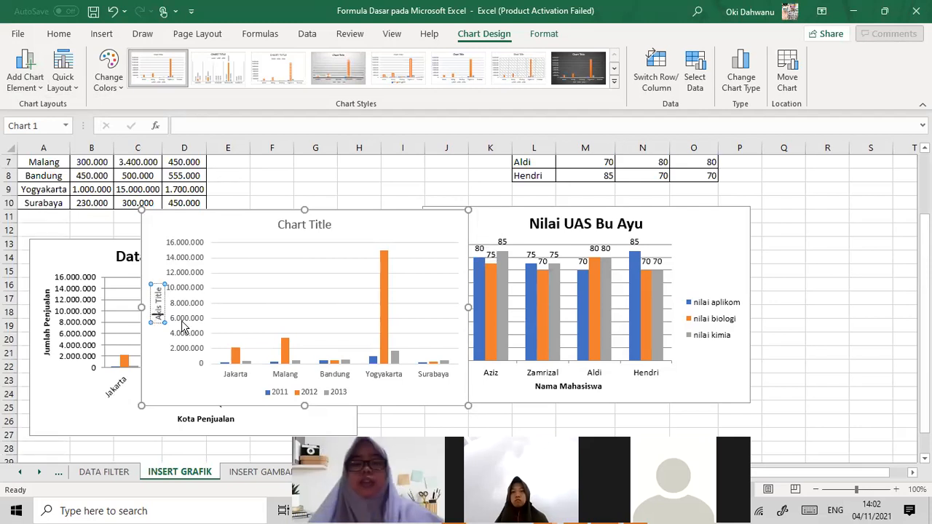
Step: Replace the new sales chart's vertical axis title with "Jumlah Penjualan"
{"action": "key", "text": "BackSpace"}
{"action": "key", "text": "BackSpace"}
{"action": "key", "text": "BackSpace"}
{"action": "key", "text": "Delete"}
{"action": "key", "text": "Delete"}
{"action": "key", "text": "Delete"}
{"action": "key", "text": "Delete"}
{"action": "key", "text": "Delete"}
{"action": "key", "text": "Delete"}
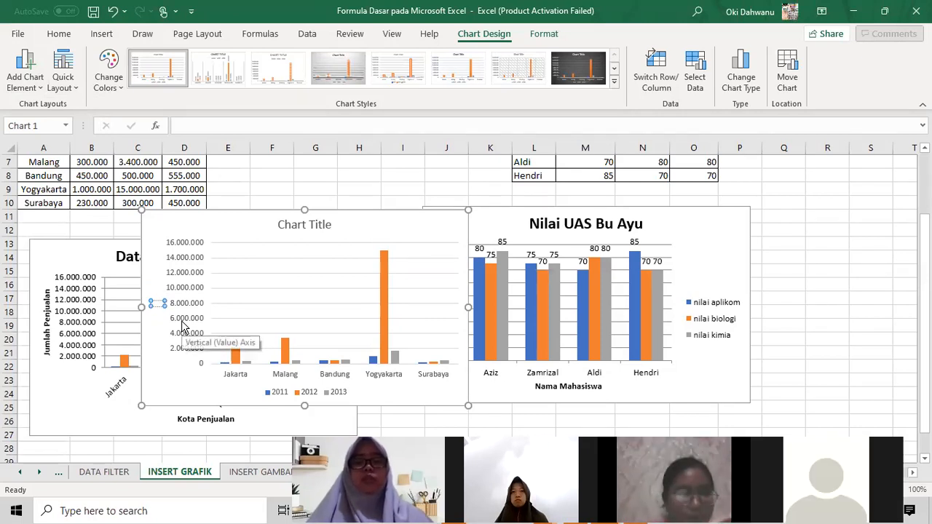
{"action": "type", "text": "Jumlah Penjualan"}
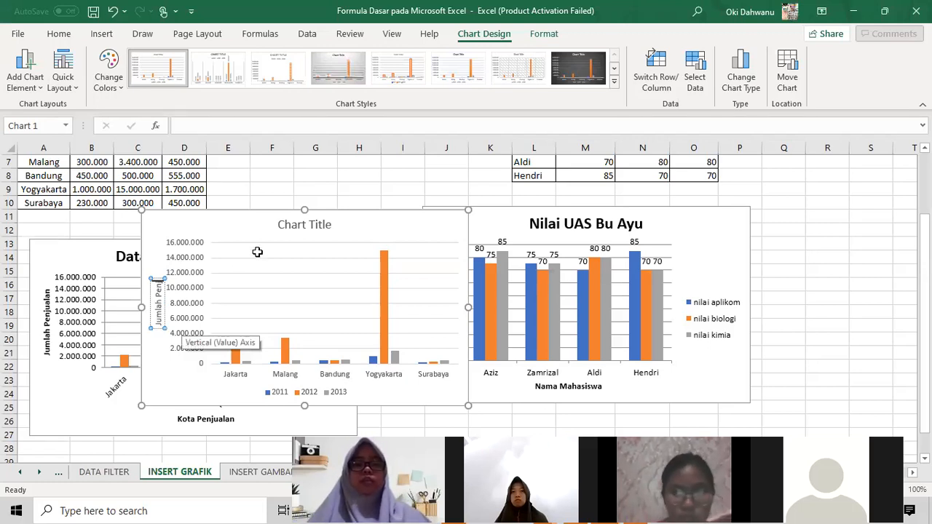
Step: Replace the placeholder title of the new sales chart with "Data Penjuanal PT ABC"
{"action": "scroll", "coordinate": [302, 310], "scroll_direction": "up", "scroll_amount": 2}
{"action": "left_click", "coordinate": [302, 309]}
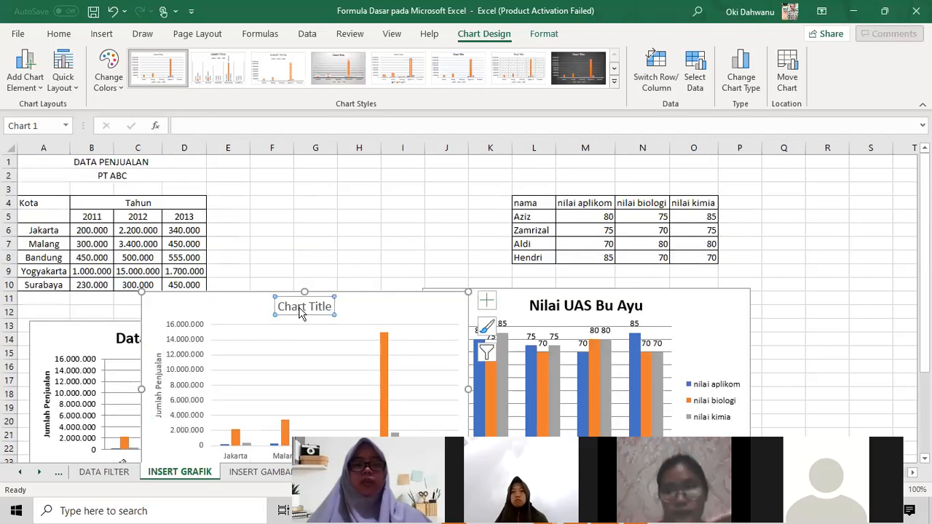
{"action": "double_click", "coordinate": [301, 308]}
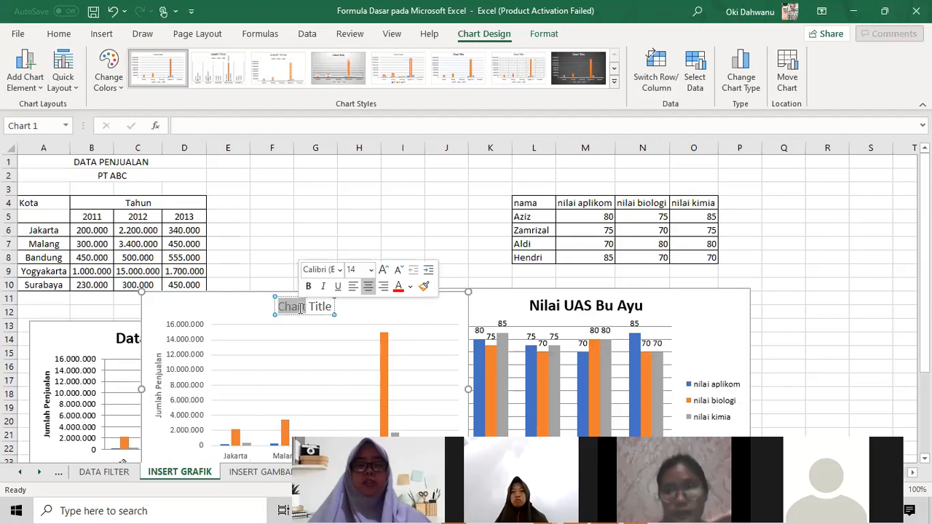
{"action": "key", "text": "BackSpace"}
{"action": "type", "text": "Data"}
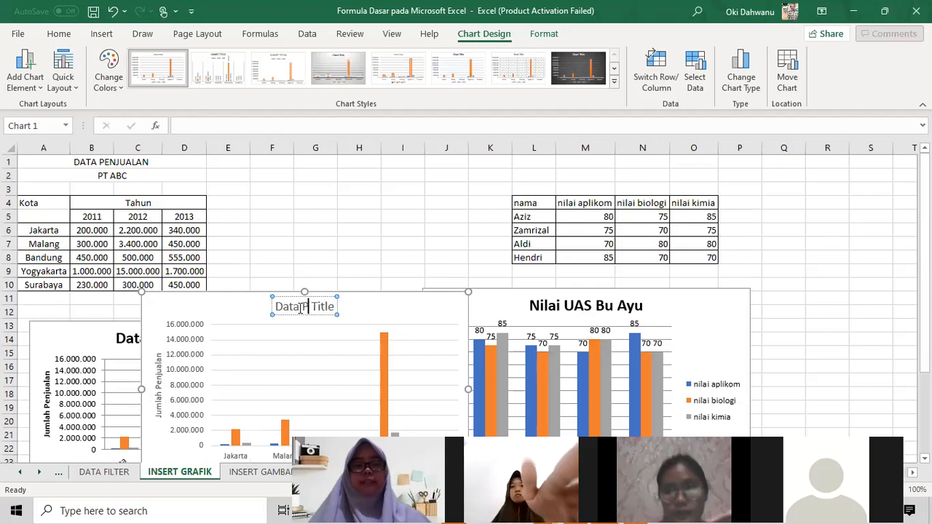
{"action": "type", "text": " Penjuan"}
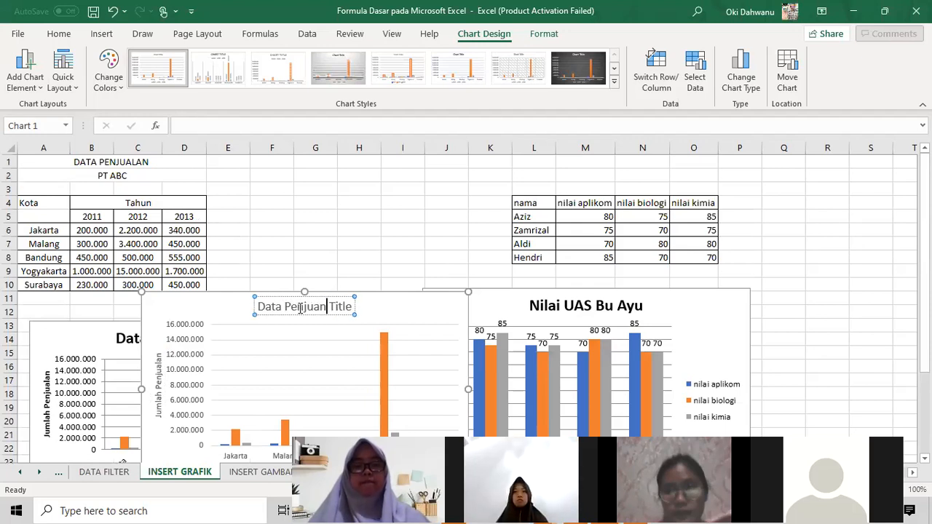
{"action": "type", "text": "al"}
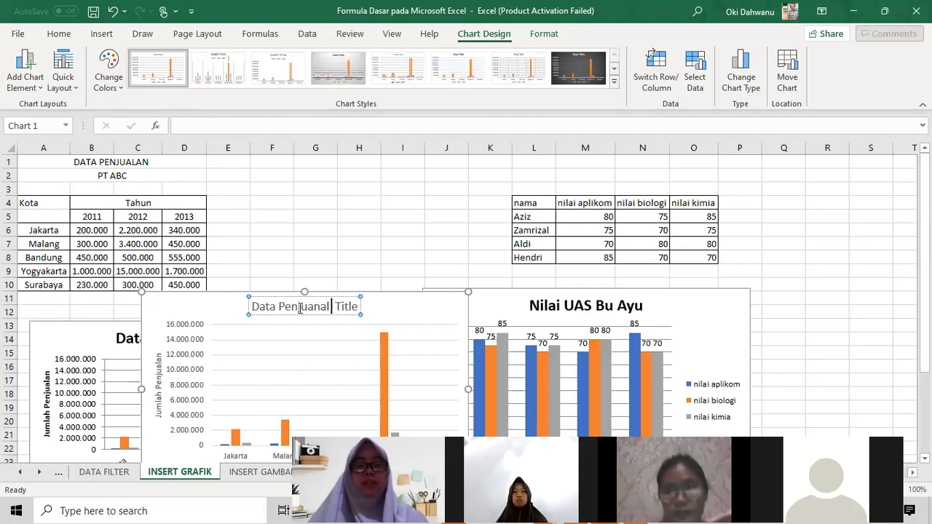
{"action": "type", "text": " PT A "}
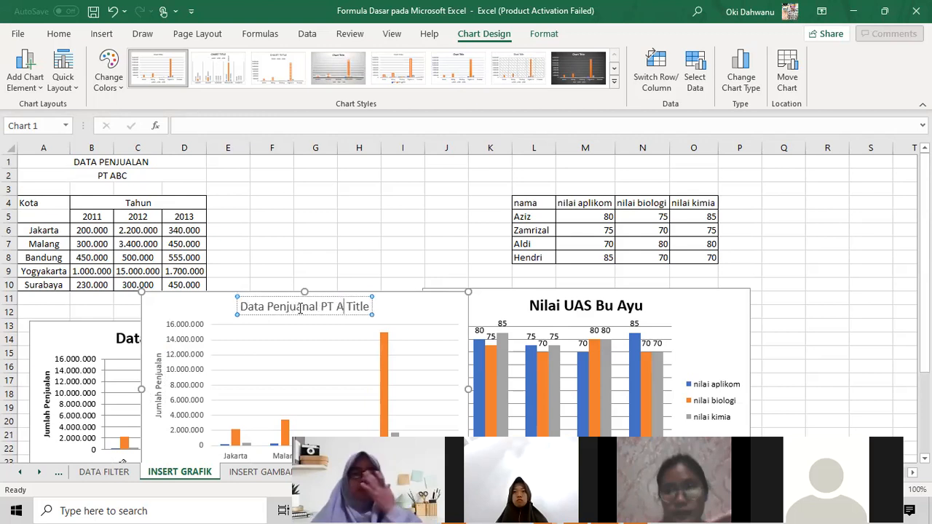
{"action": "type", "text": "BC"}
{"action": "key", "text": "Delete"}
{"action": "key", "text": "Delete"}
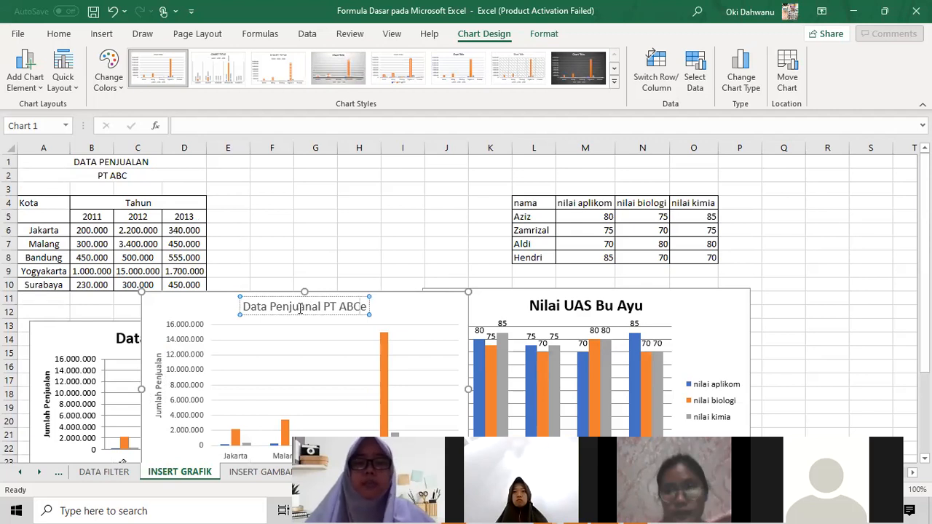
{"action": "key", "text": "Delete"}
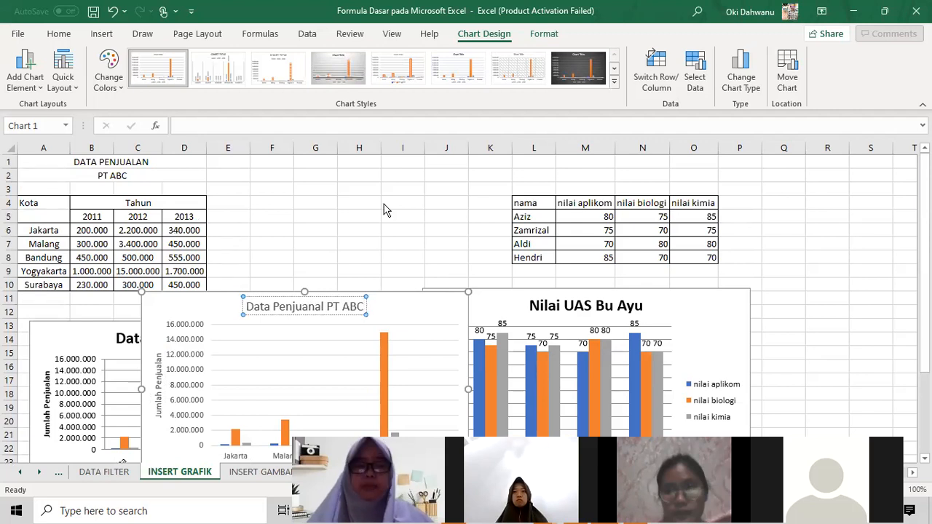
Step: Move the new sales chart down and left so its upper edge sits at row 13, over the older sales chart
{"action": "scroll", "coordinate": [366, 226], "scroll_direction": "down", "scroll_amount": 2}
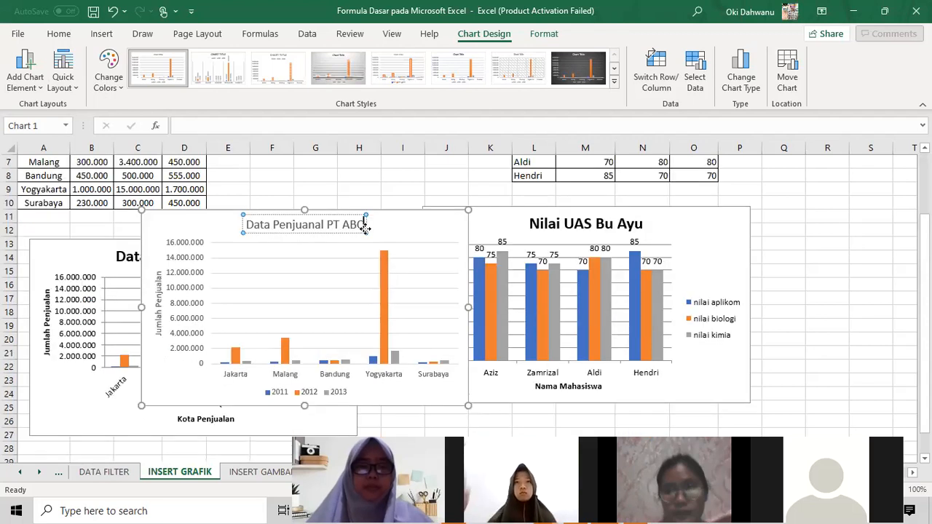
{"action": "left_click_drag", "start_coordinate": [420, 216], "coordinate": [366, 227]}
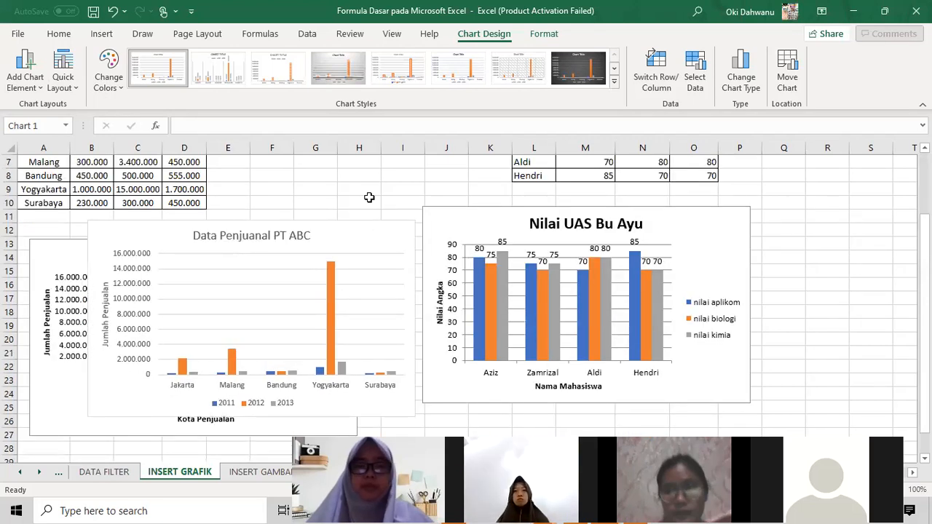
{"action": "left_click", "coordinate": [391, 215]}
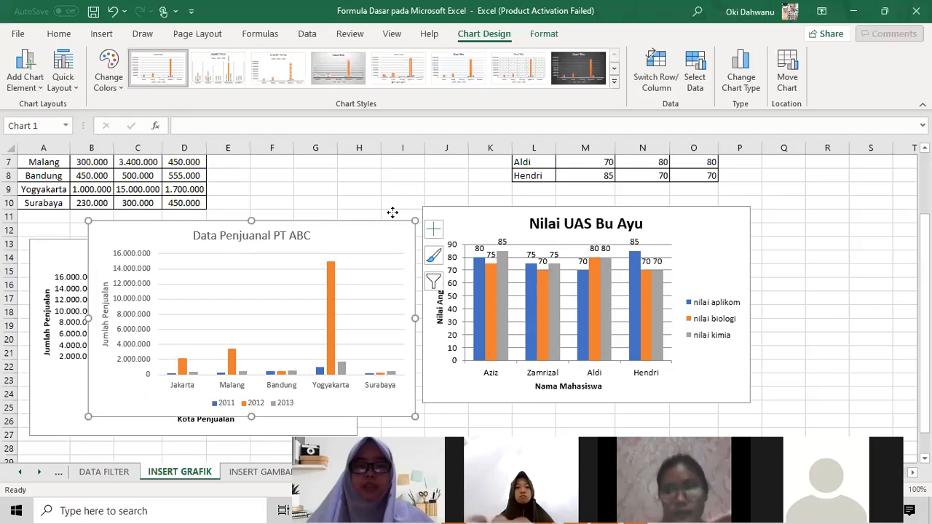
{"action": "scroll", "coordinate": [390, 233], "scroll_direction": "down", "scroll_amount": 1}
{"action": "scroll", "coordinate": [390, 225], "scroll_direction": "up", "scroll_amount": 1}
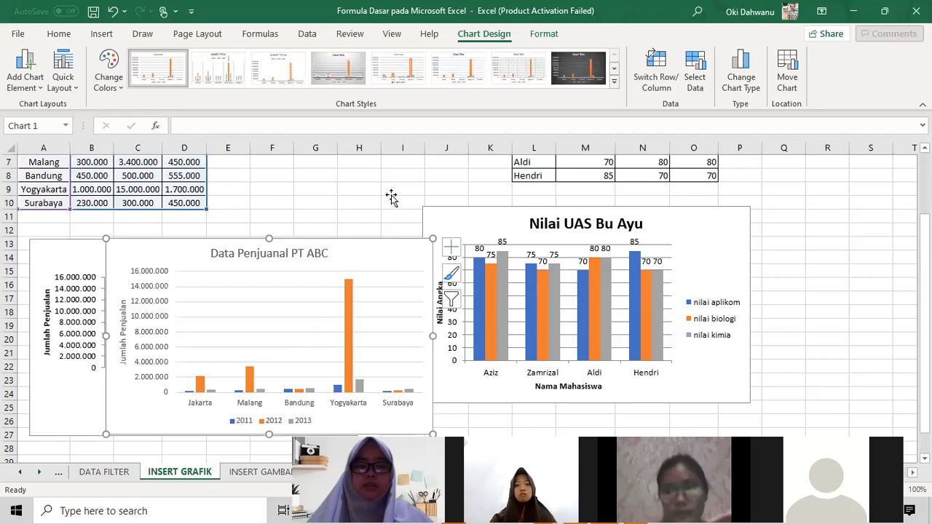
Step: Correct the misspelled word in the new sales chart's title so it reads "Data Penjualan PT ABC"
{"action": "scroll", "coordinate": [270, 178], "scroll_direction": "down", "scroll_amount": 2}
{"action": "left_click", "coordinate": [271, 178]}
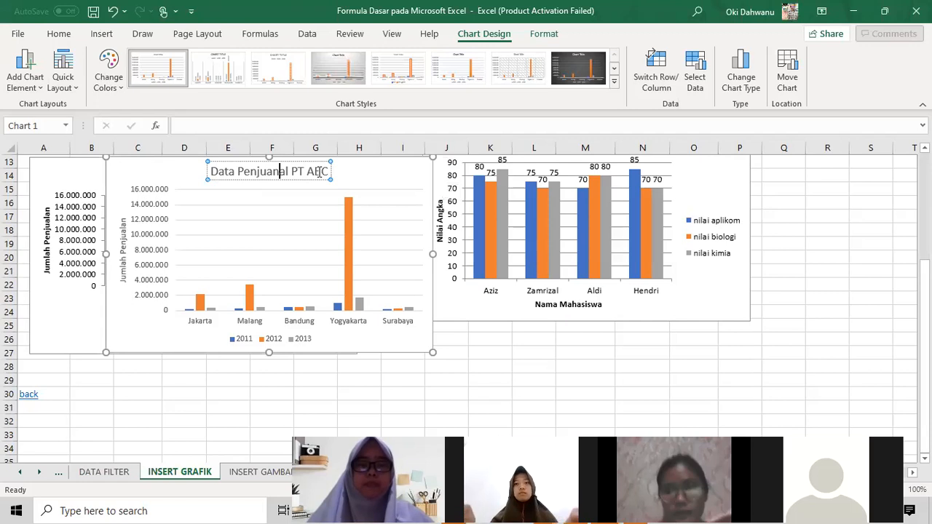
{"action": "key", "text": "BackSpace"}
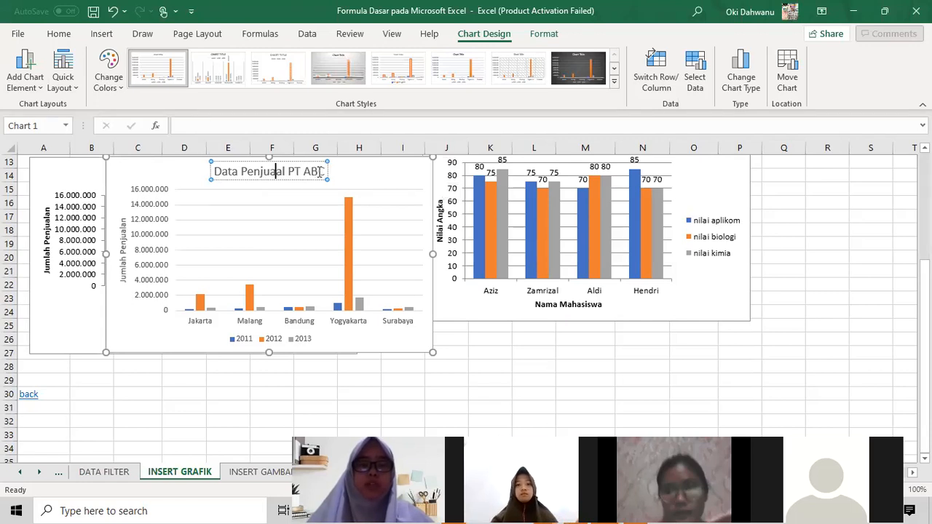
{"action": "key", "text": "Right"}
{"action": "key", "text": "Right"}
{"action": "type", "text": "n"}
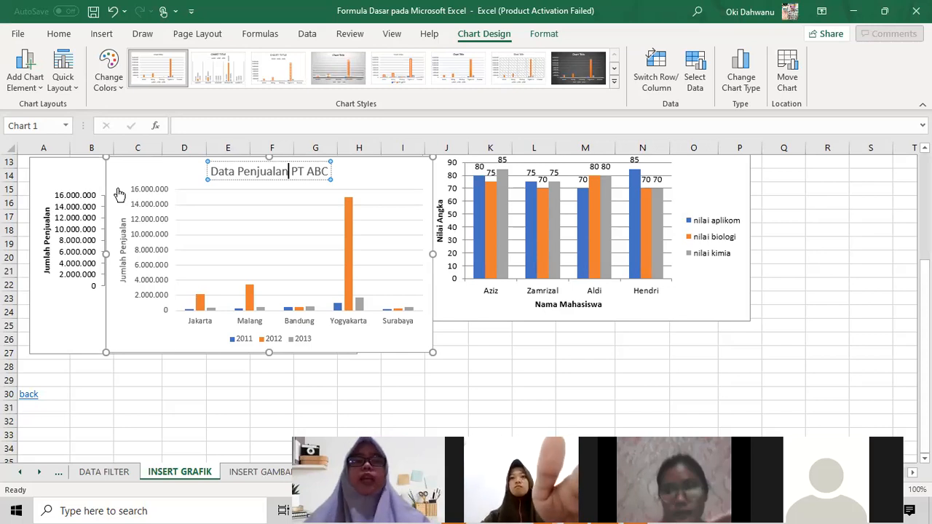
Step: Switch to the INSERT GAMBAR sheet and tile the Excel window beside the Word module
{"action": "key", "text": "ctrl+Page_Down"}
{"action": "left_click", "coordinate": [101, 34]}
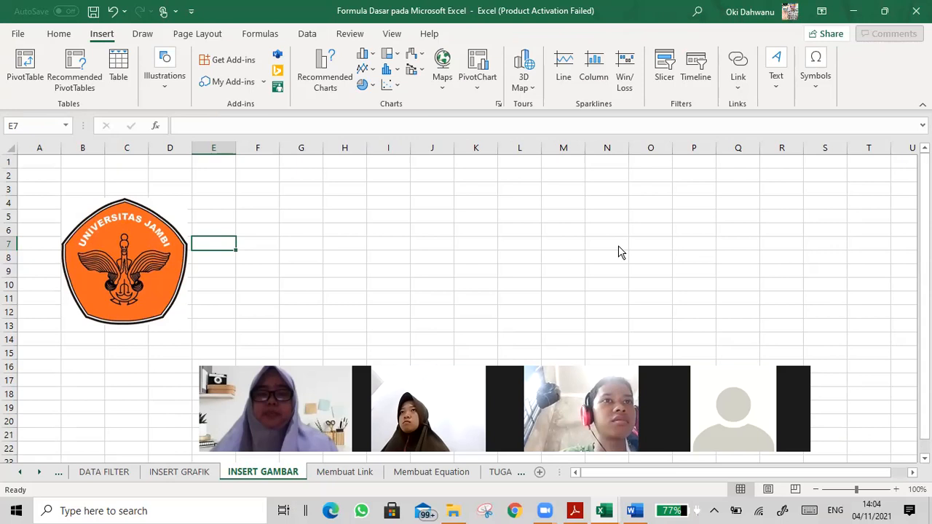
{"action": "key", "text": "super+Left"}
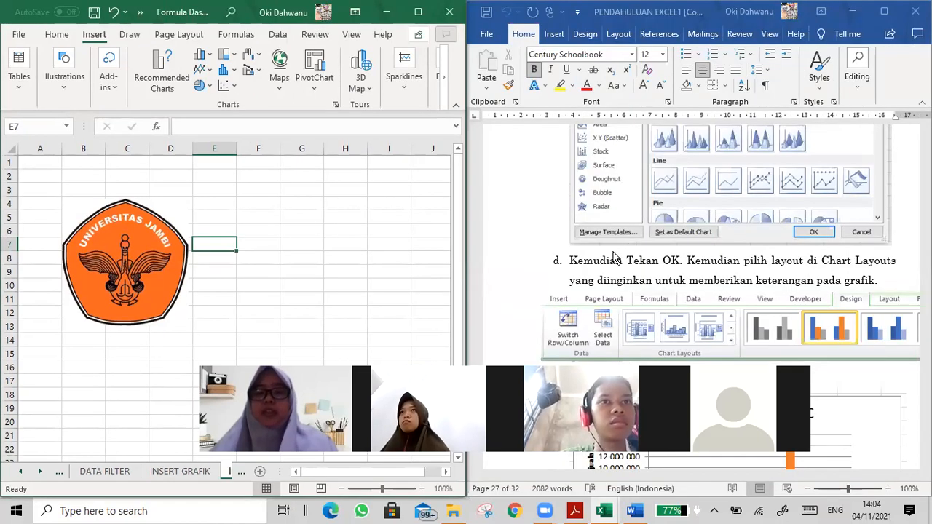
Step: Review steps a and b for inserting a picture in section 8.2 Insert Gambar of the Word module
{"action": "scroll", "coordinate": [618, 254], "scroll_direction": "down", "scroll_amount": 5}
{"action": "scroll", "coordinate": [618, 259], "scroll_direction": "down", "scroll_amount": 3}
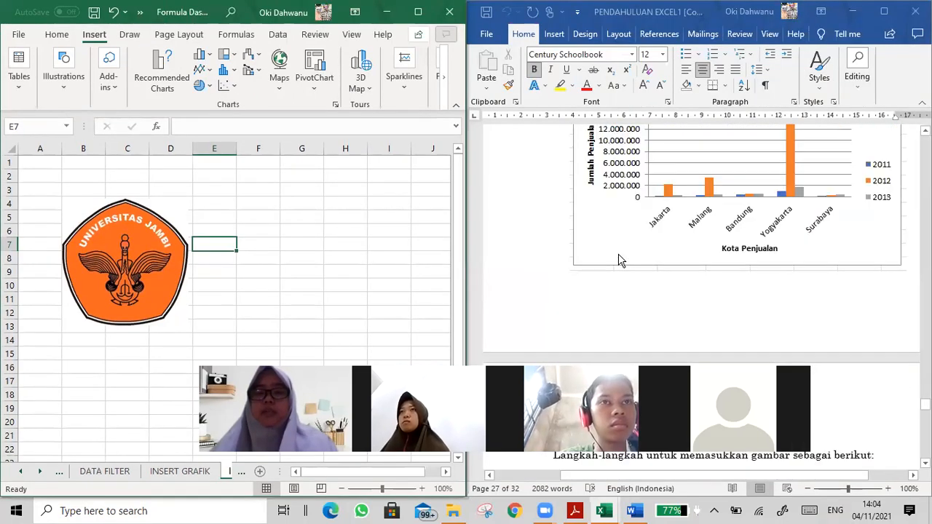
{"action": "scroll", "coordinate": [619, 259], "scroll_direction": "down", "scroll_amount": 7}
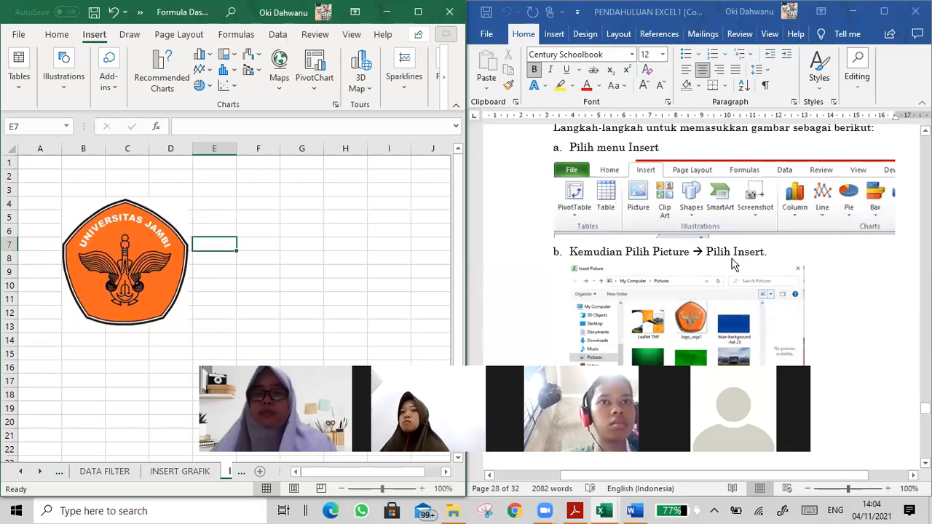
{"action": "scroll", "coordinate": [733, 266], "scroll_direction": "up", "scroll_amount": 2}
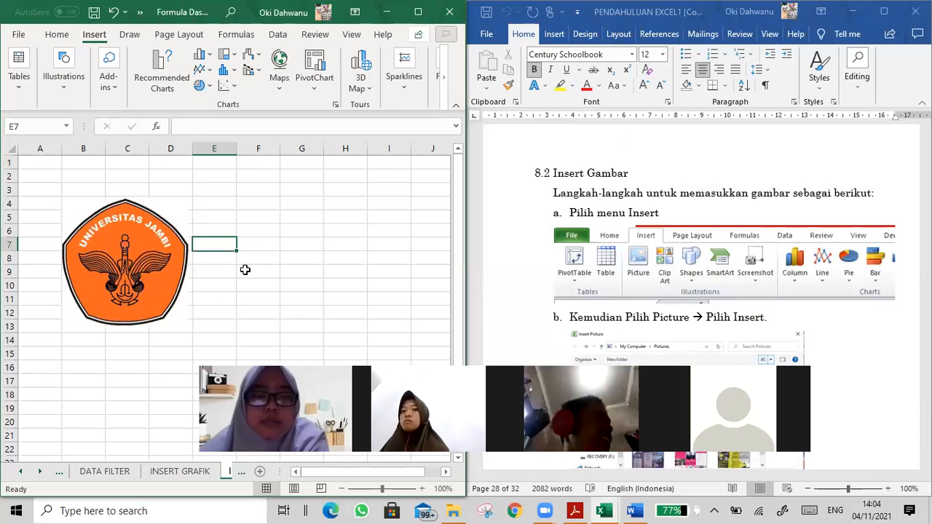
Step: Examine the available sources for inserting a picture into the sheet, then close the choices without inserting one
{"action": "left_click", "coordinate": [62, 99]}
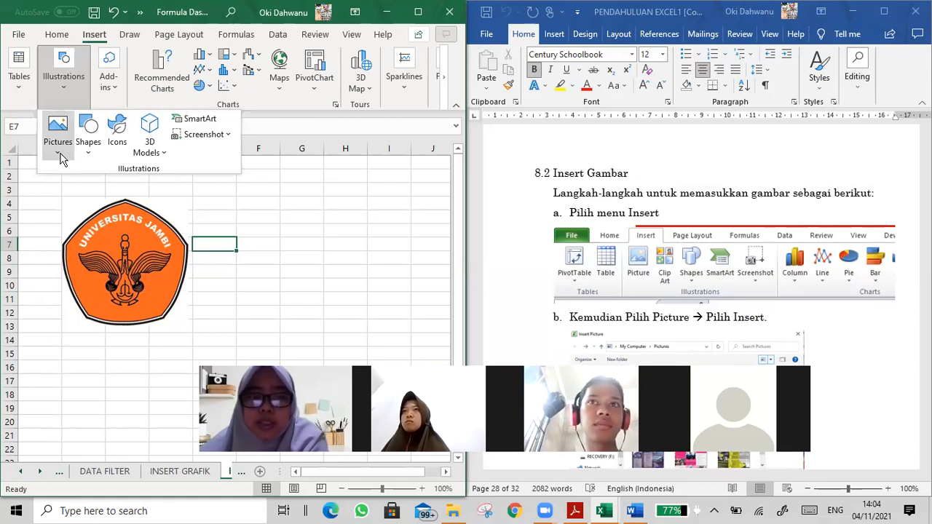
{"action": "left_click", "coordinate": [63, 159]}
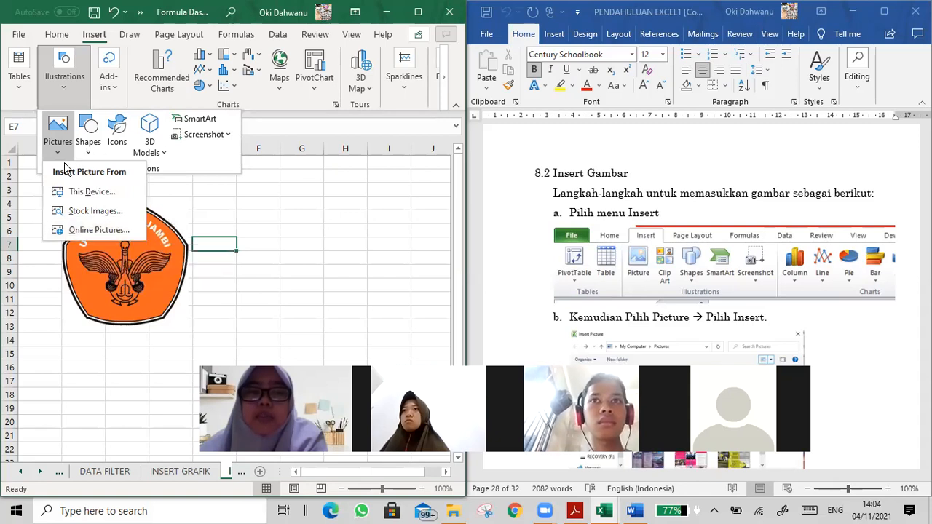
{"action": "left_click", "coordinate": [65, 163]}
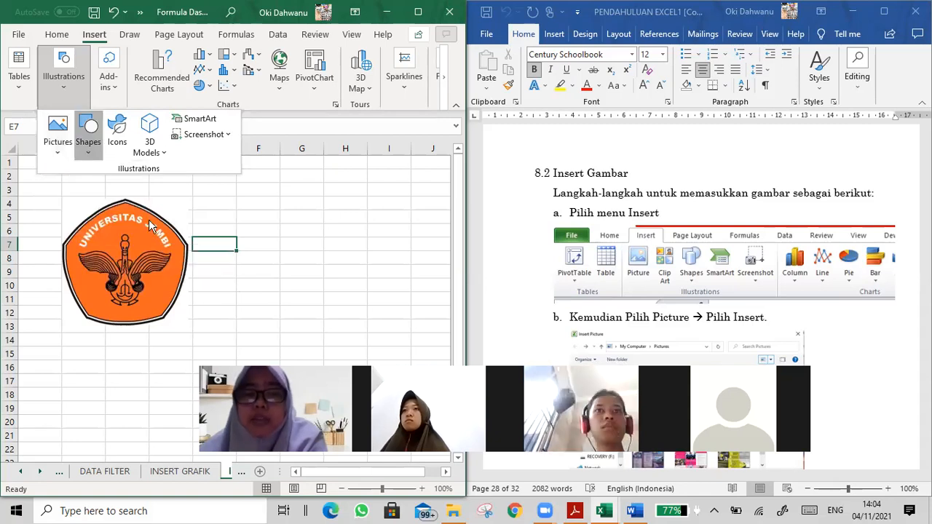
{"action": "left_click", "coordinate": [379, 263]}
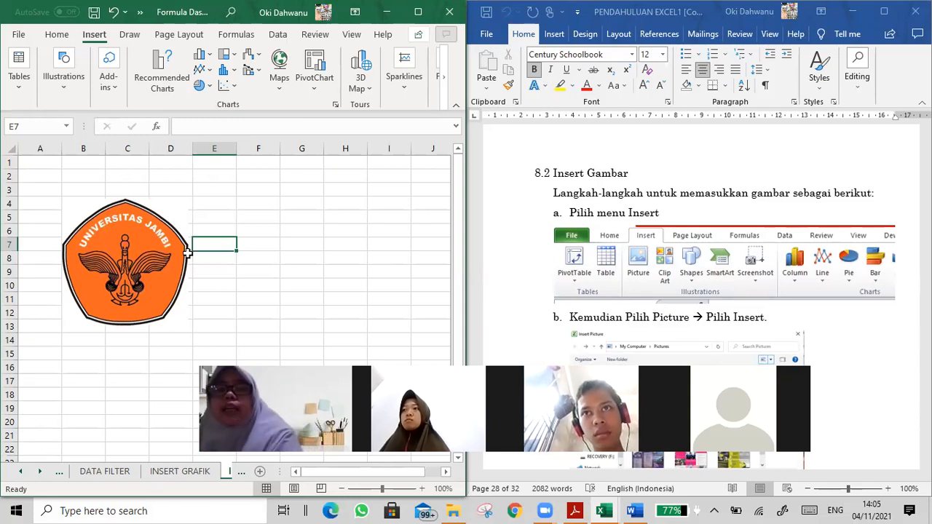
Step: Switch to the Membuat Link sheet and read steps a and b of section IX, Membuat Link, in the module
{"action": "key", "text": "ctrl+Page_Down"}
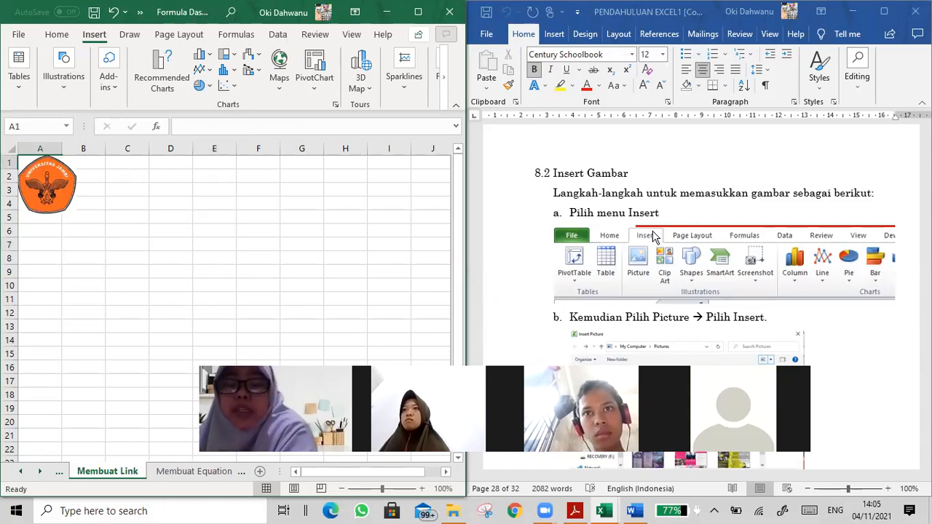
{"action": "scroll", "coordinate": [657, 243], "scroll_direction": "down", "scroll_amount": 5}
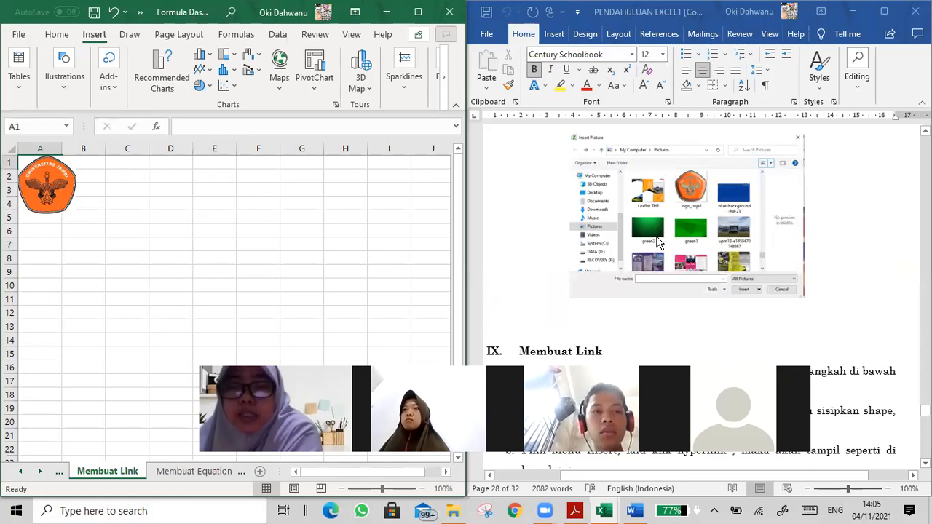
{"action": "scroll", "coordinate": [657, 242], "scroll_direction": "down", "scroll_amount": 4}
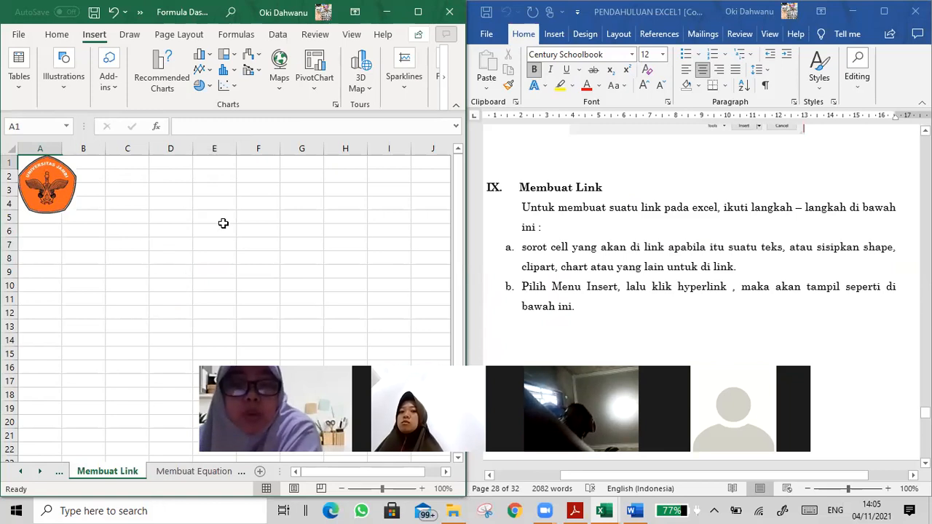
Step: Open the Insert Hyperlink dialog for the logo picture, following the module's link instructions
{"action": "left_click", "coordinate": [52, 198]}
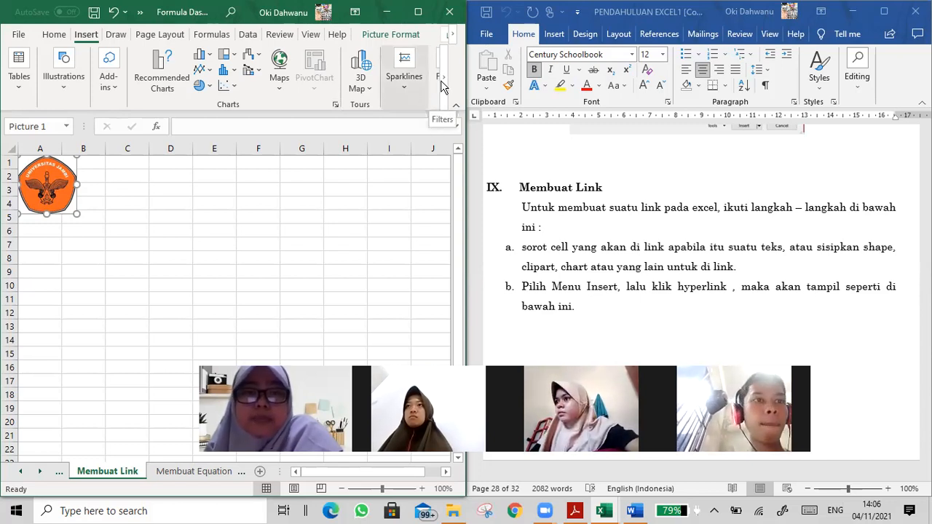
{"action": "left_click", "coordinate": [444, 80]}
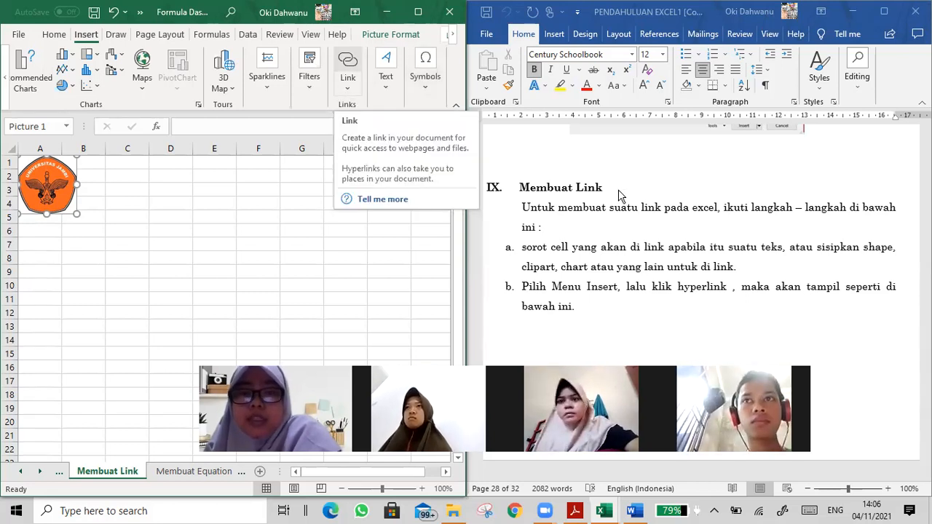
{"action": "scroll", "coordinate": [620, 197], "scroll_direction": "down", "scroll_amount": 3}
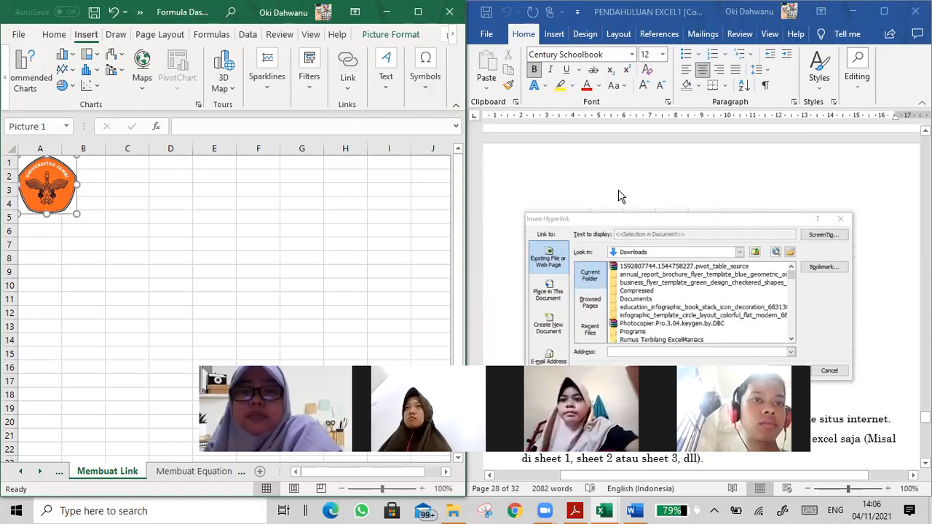
{"action": "scroll", "coordinate": [620, 197], "scroll_direction": "down", "scroll_amount": 1}
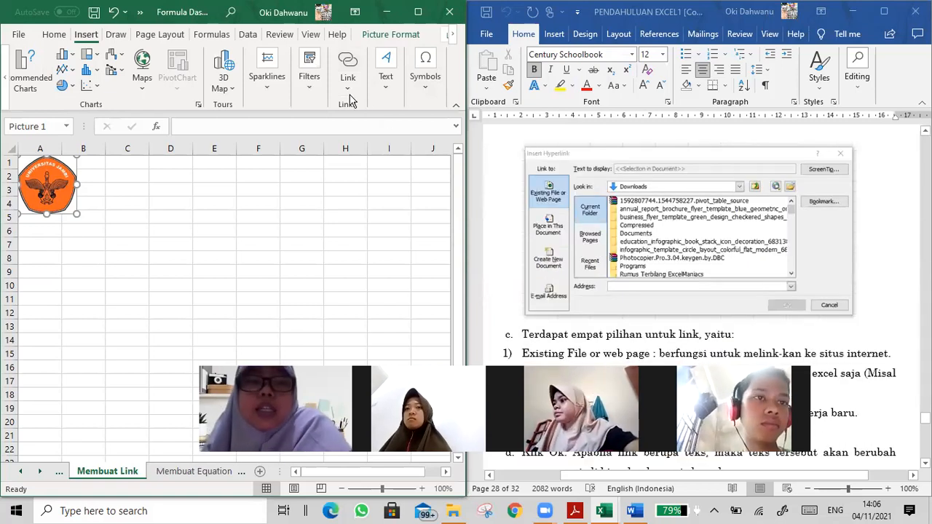
{"action": "left_click", "coordinate": [348, 89]}
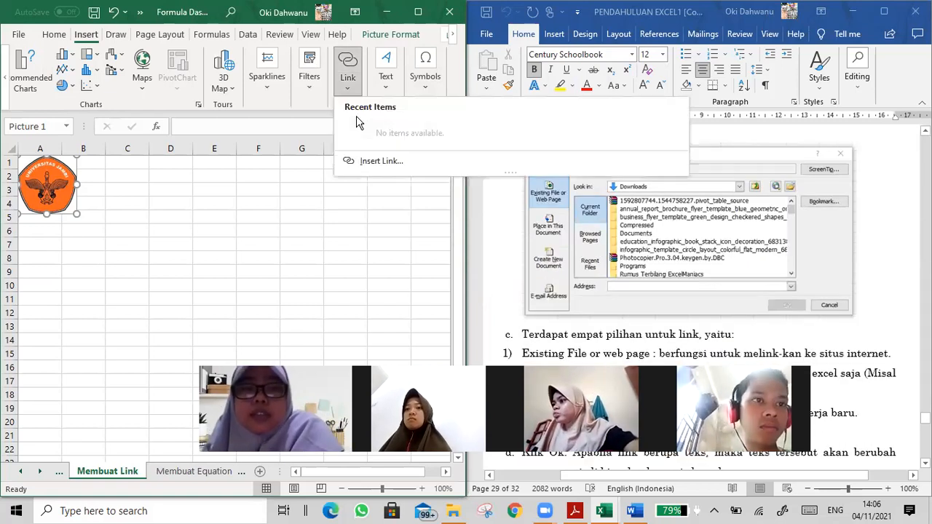
{"action": "left_click", "coordinate": [374, 160]}
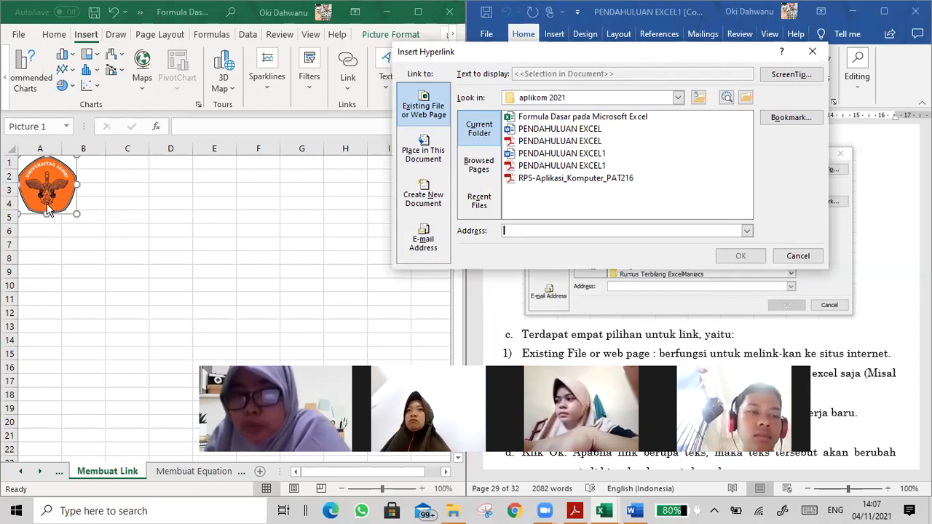
Step: Link the logo to cell A1 of the 'INSERT GRAFIK' sheet as a place in this document
{"action": "left_click", "coordinate": [412, 155]}
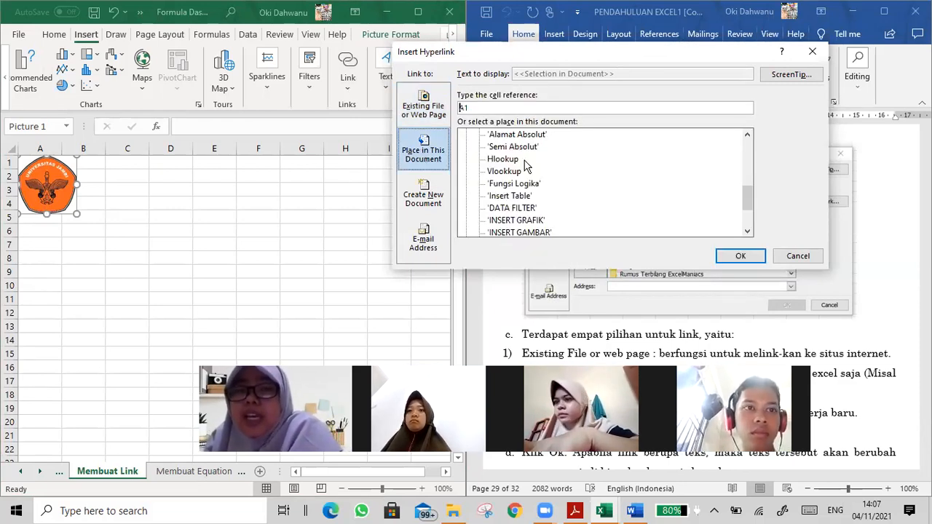
{"action": "scroll", "coordinate": [527, 166], "scroll_direction": "up", "scroll_amount": 2}
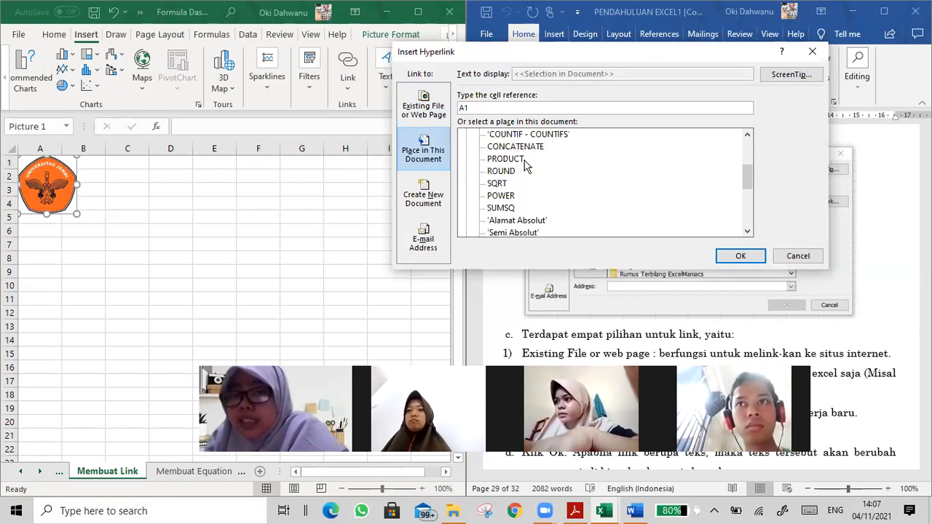
{"action": "scroll", "coordinate": [527, 166], "scroll_direction": "up", "scroll_amount": 3}
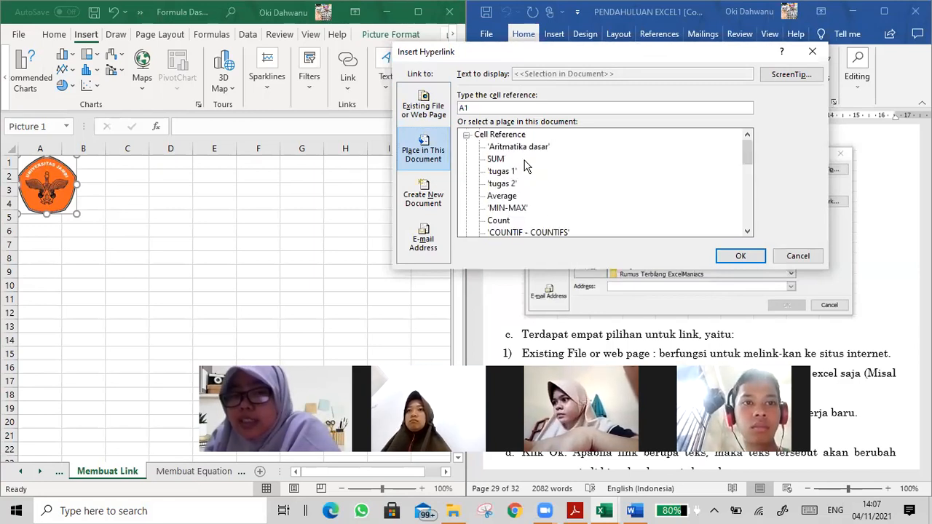
{"action": "scroll", "coordinate": [527, 166], "scroll_direction": "down", "scroll_amount": 5}
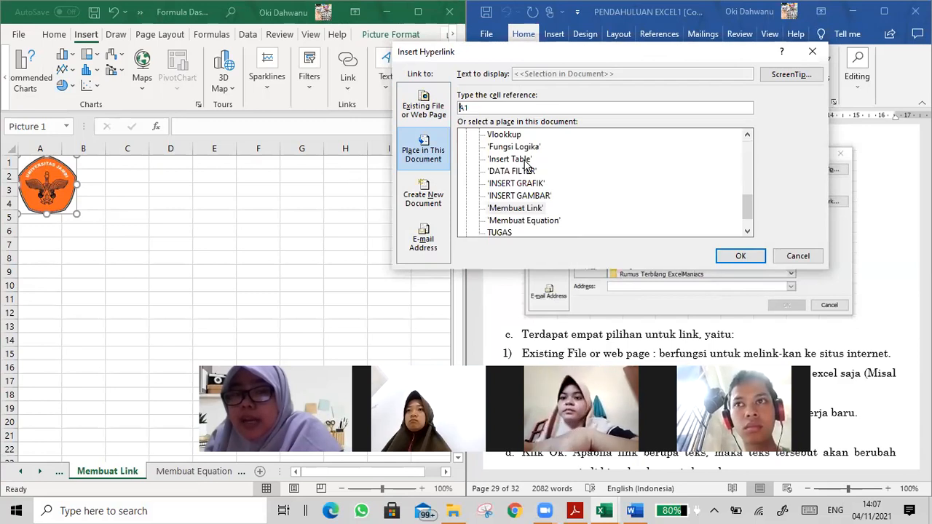
{"action": "scroll", "coordinate": [530, 195], "scroll_direction": "down", "scroll_amount": 1}
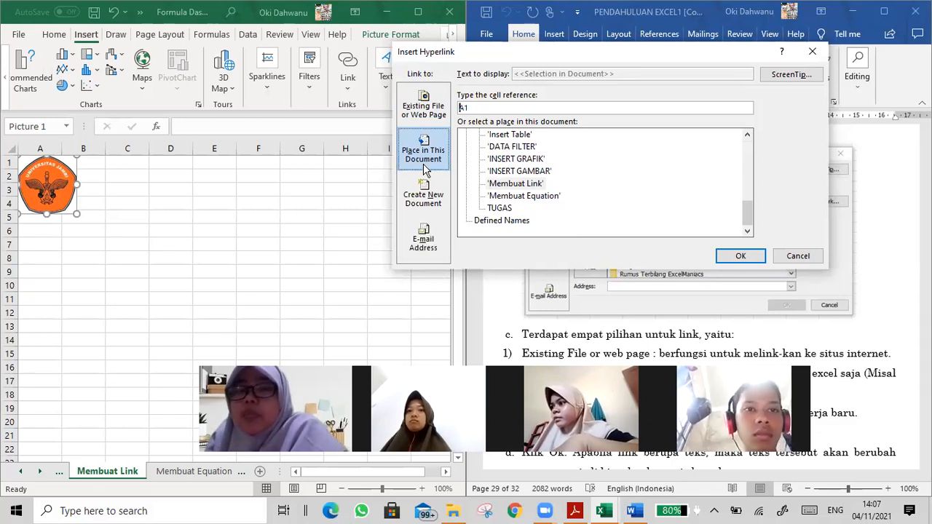
{"action": "left_click", "coordinate": [421, 115]}
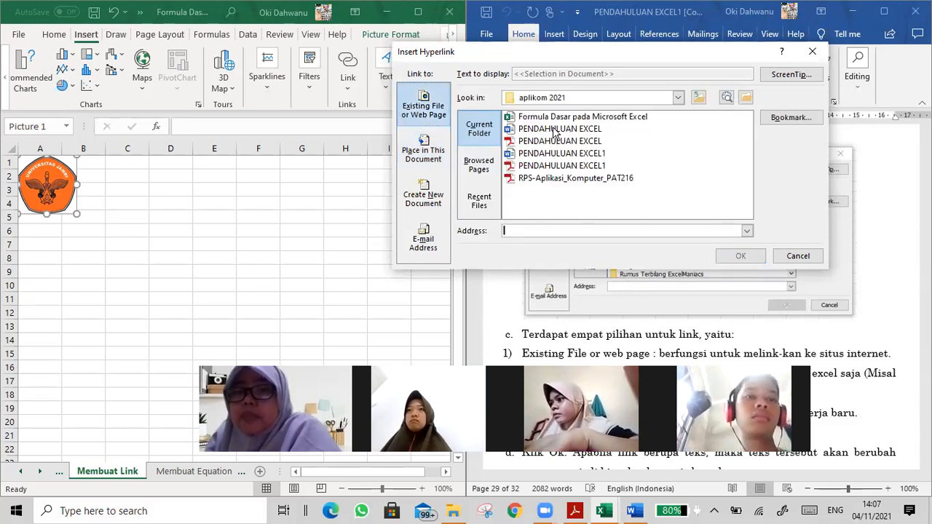
{"action": "left_click", "coordinate": [426, 155]}
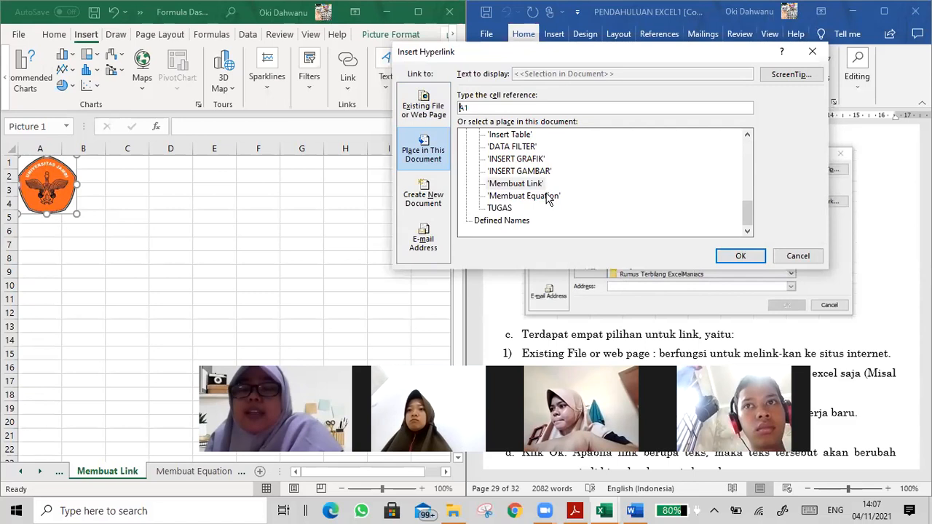
{"action": "scroll", "coordinate": [537, 194], "scroll_direction": "up", "scroll_amount": 3}
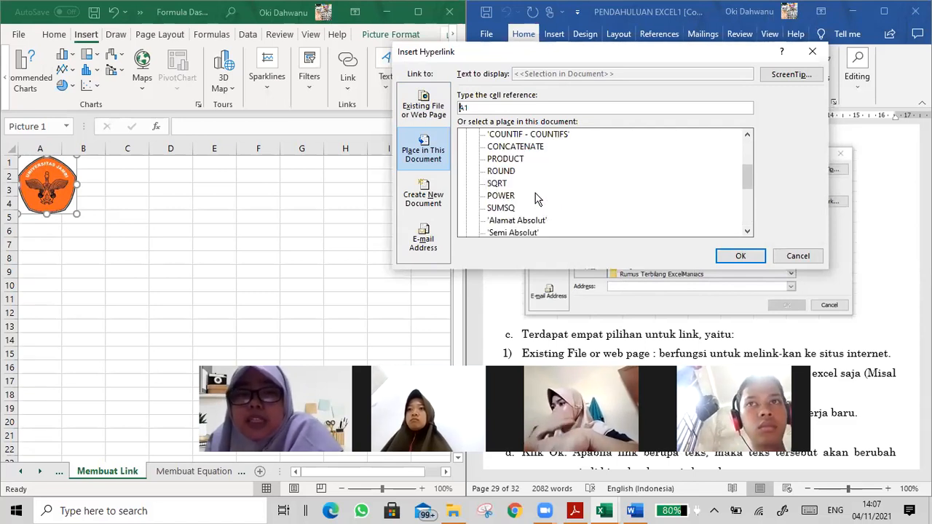
{"action": "scroll", "coordinate": [518, 167], "scroll_direction": "down", "scroll_amount": 3}
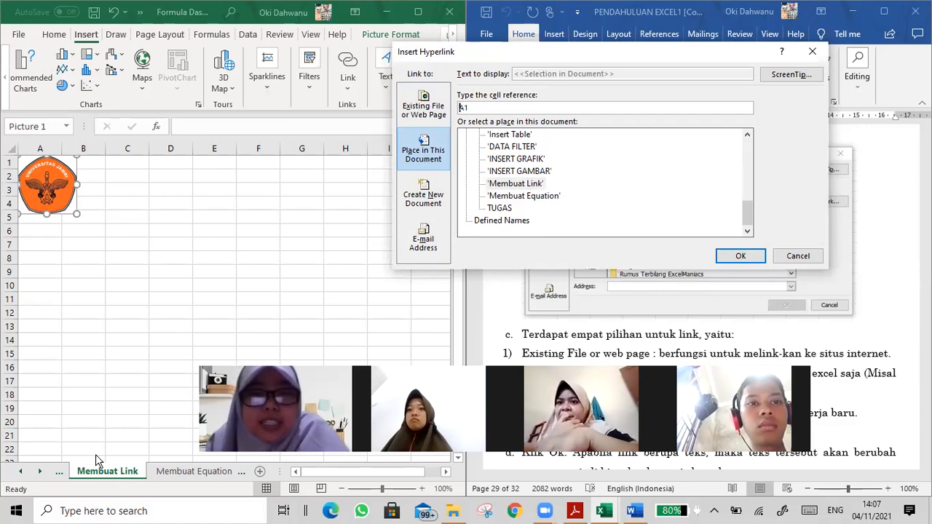
{"action": "left_click", "coordinate": [517, 159]}
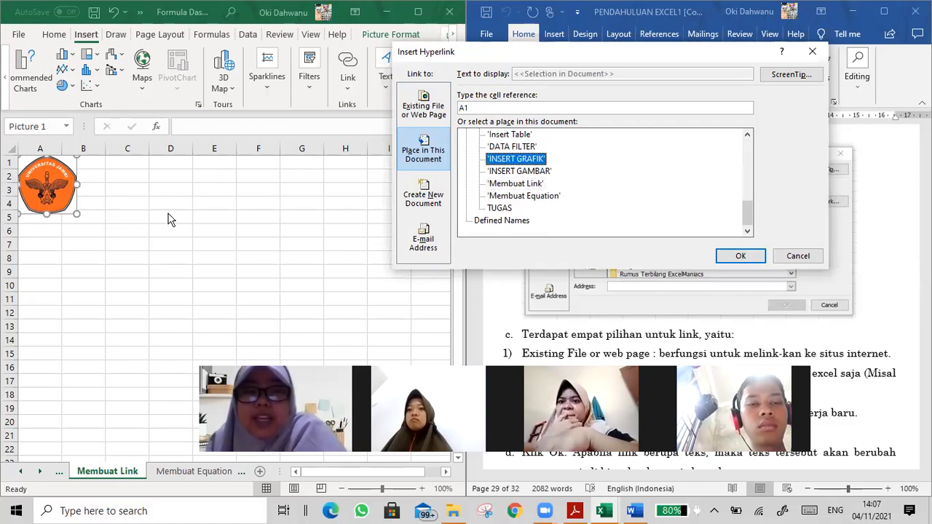
{"action": "left_click", "coordinate": [740, 256]}
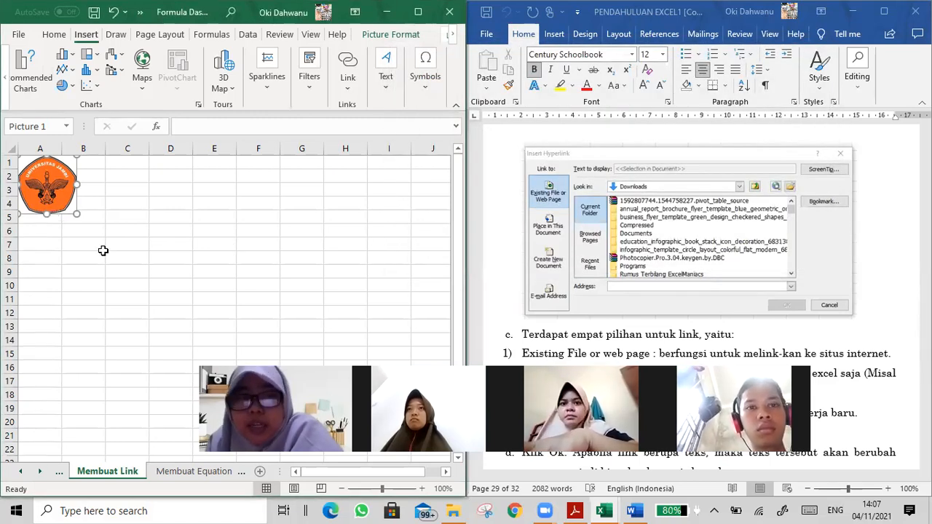
Step: Test the logo's link by following it, then return to the Membuat Link sheet
{"action": "left_click", "coordinate": [214, 244]}
{"action": "mouse_move", "coordinate": [64, 186]}
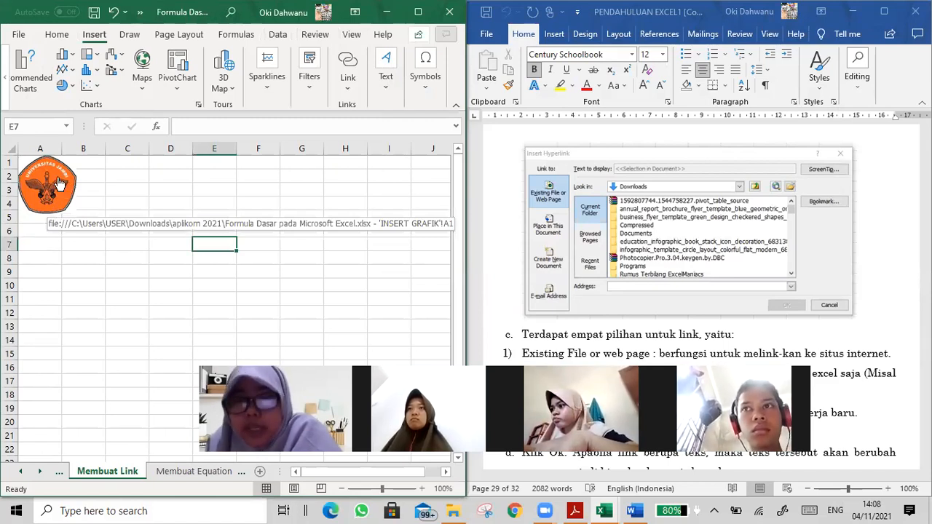
{"action": "left_click", "coordinate": [57, 181]}
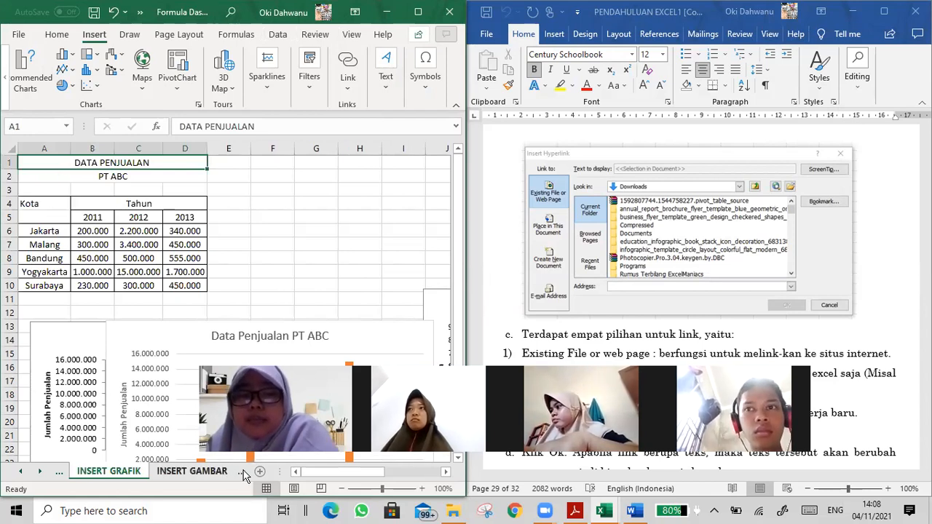
{"action": "left_click", "coordinate": [93, 364]}
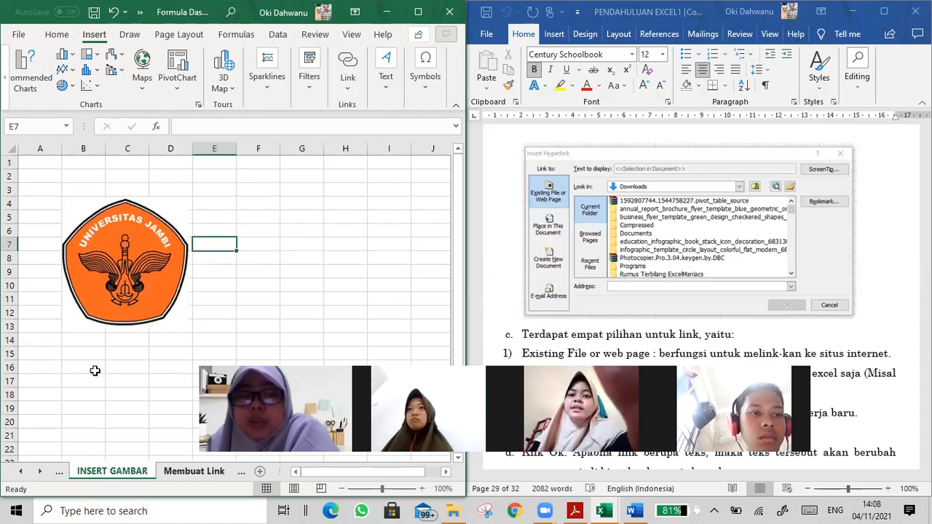
{"action": "left_click", "coordinate": [192, 472]}
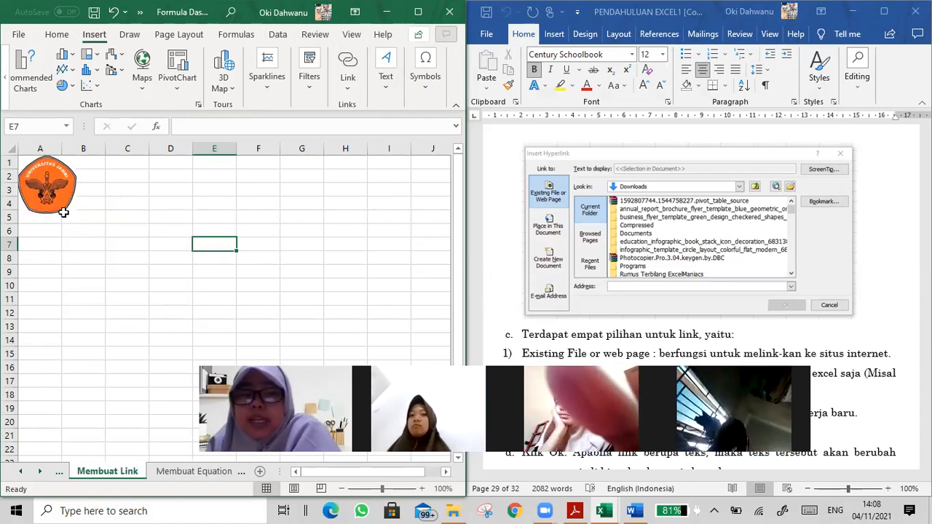
Step: Switch to the Membuat Equation sheet and read steps a to d of section X, Membuat Equation, in the module
{"action": "left_click", "coordinate": [188, 475]}
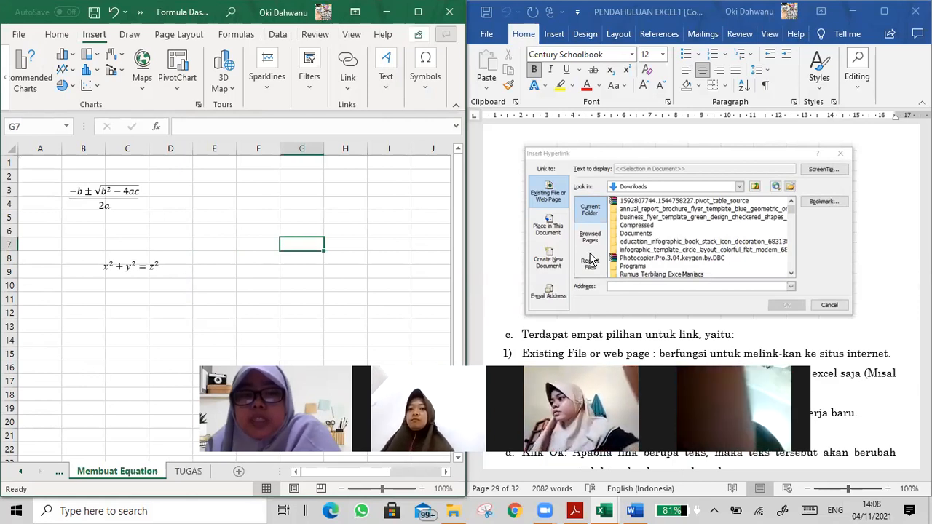
{"action": "scroll", "coordinate": [589, 258], "scroll_direction": "down", "scroll_amount": 4}
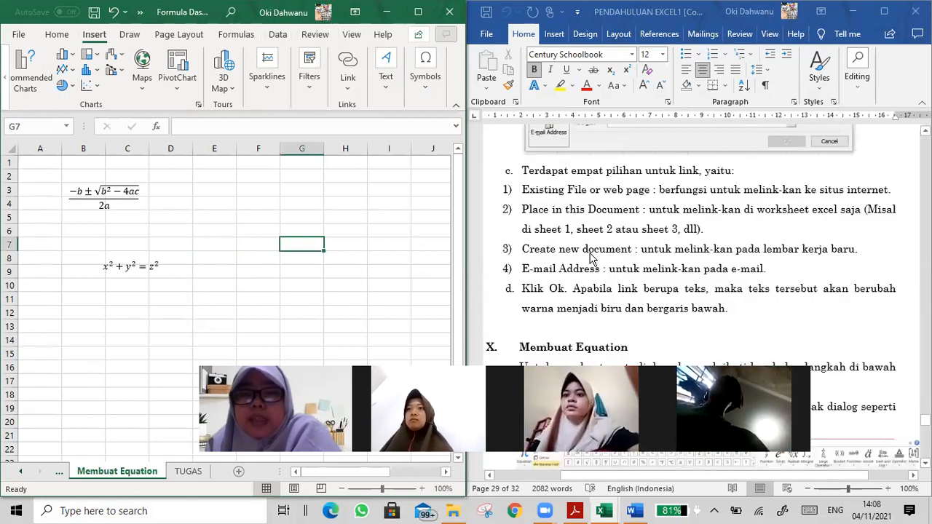
{"action": "scroll", "coordinate": [590, 258], "scroll_direction": "down", "scroll_amount": 6}
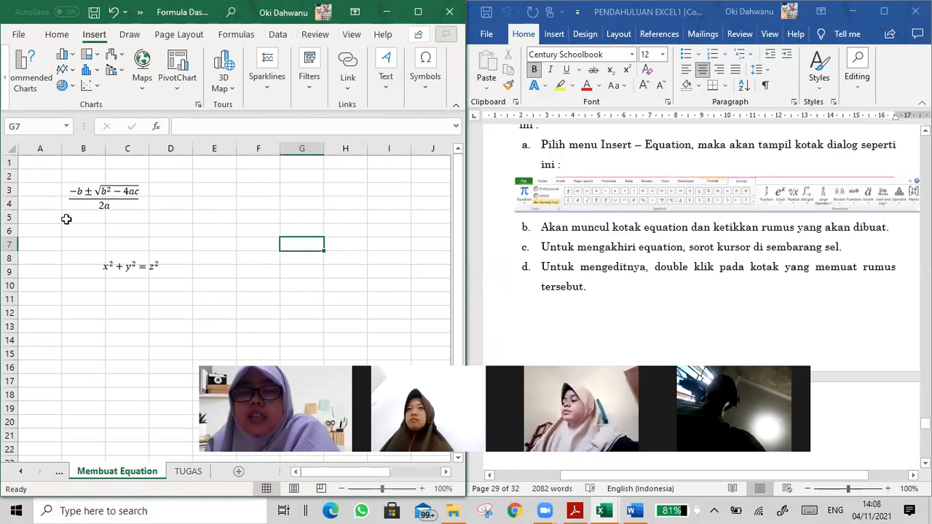
{"action": "scroll", "coordinate": [590, 254], "scroll_direction": "up", "scroll_amount": 1}
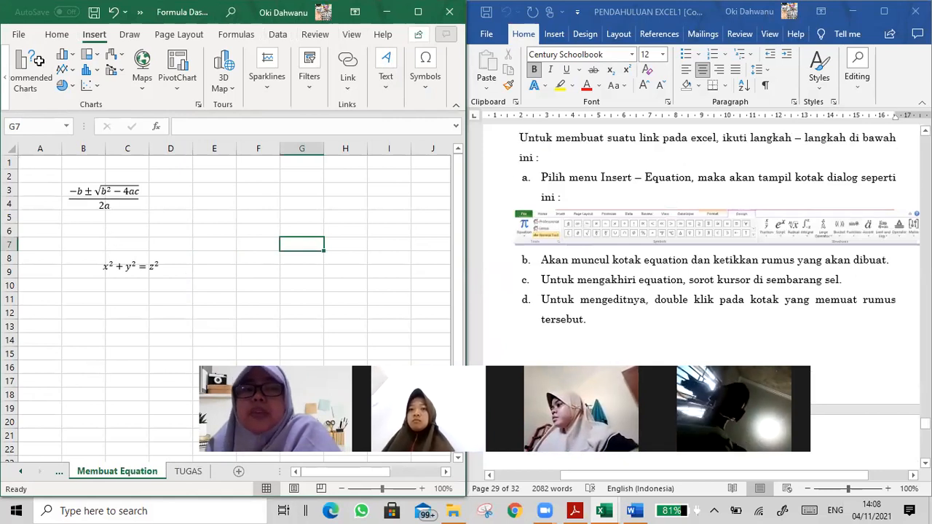
Step: Examine the built-in equations and the Ink Equation writing window, then close it without inserting anything
{"action": "left_click", "coordinate": [419, 103]}
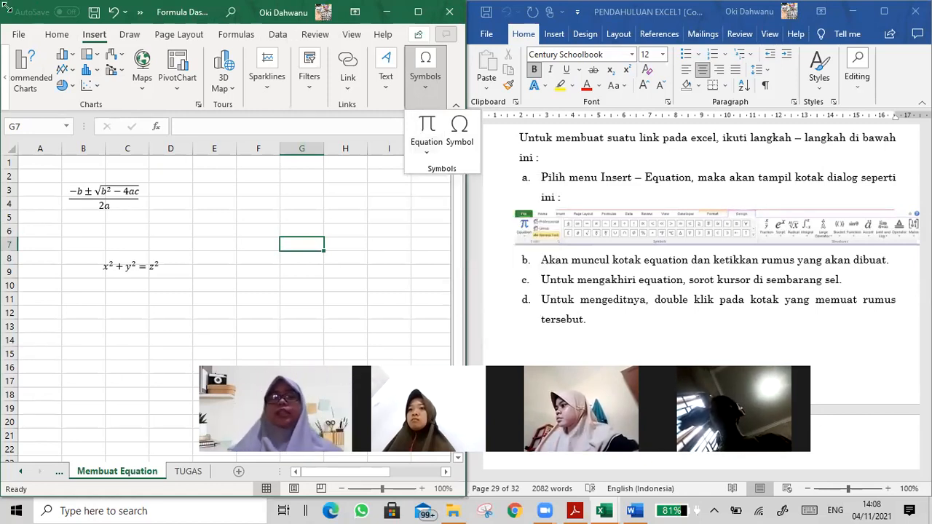
{"action": "left_click", "coordinate": [422, 150]}
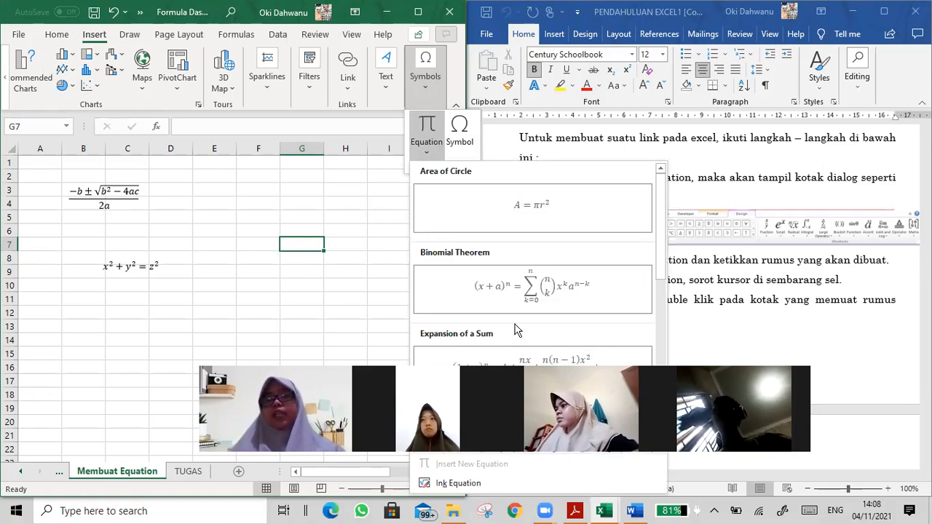
{"action": "scroll", "coordinate": [527, 280], "scroll_direction": "down", "scroll_amount": 10}
{"action": "scroll", "coordinate": [551, 250], "scroll_direction": "up", "scroll_amount": 10}
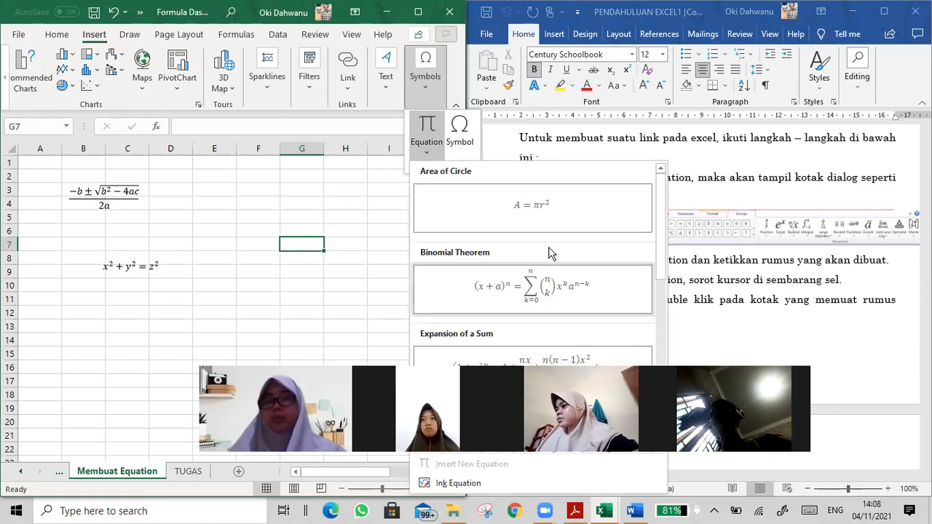
{"action": "scroll", "coordinate": [556, 358], "scroll_direction": "down", "scroll_amount": 4}
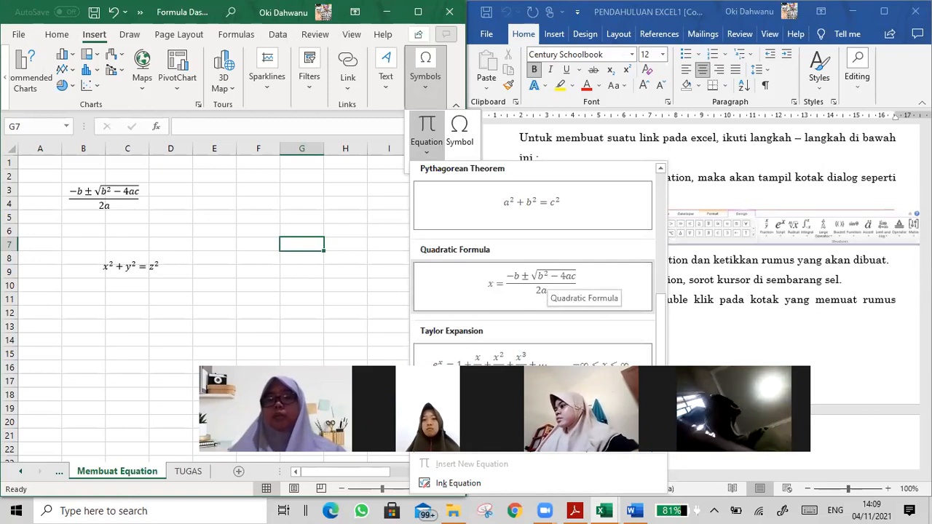
{"action": "scroll", "coordinate": [542, 284], "scroll_direction": "down", "scroll_amount": 2}
{"action": "scroll", "coordinate": [543, 284], "scroll_direction": "up", "scroll_amount": 8}
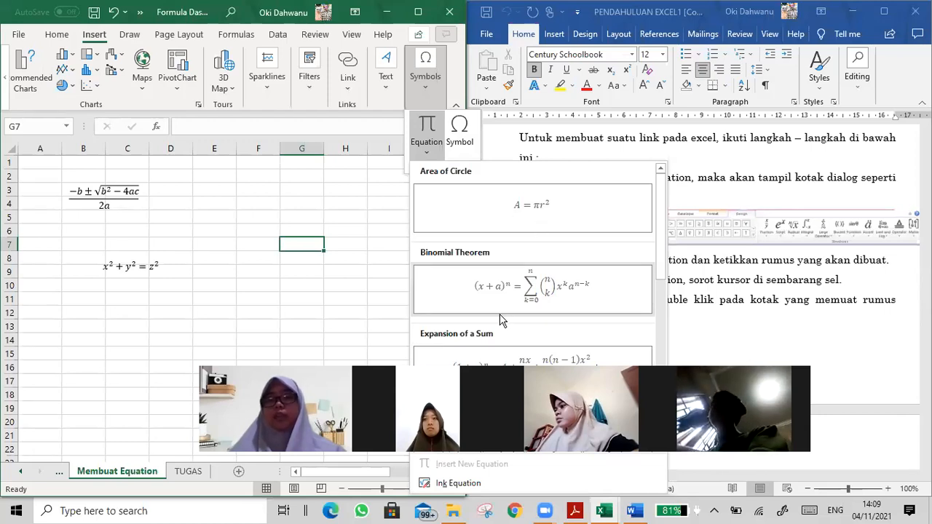
{"action": "scroll", "coordinate": [526, 313], "scroll_direction": "down", "scroll_amount": 2}
{"action": "scroll", "coordinate": [529, 312], "scroll_direction": "down", "scroll_amount": 1}
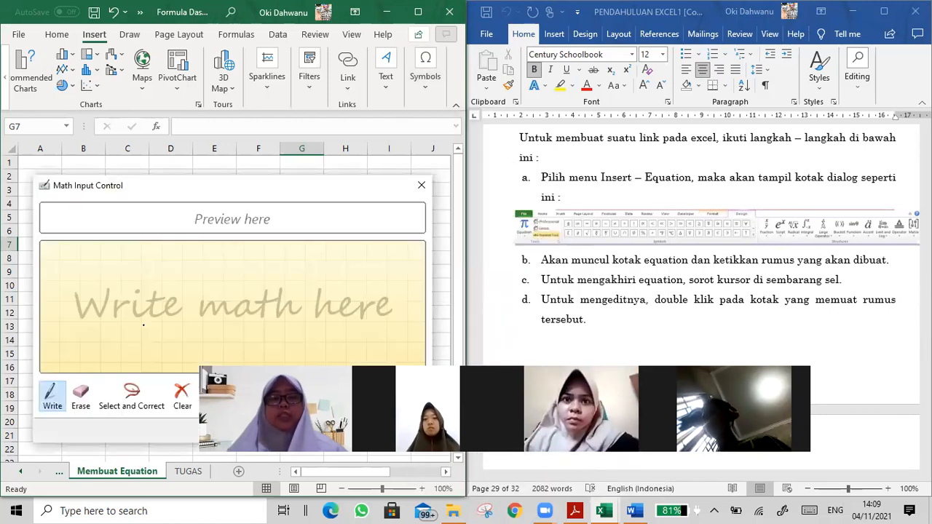
{"action": "left_click", "coordinate": [421, 187]}
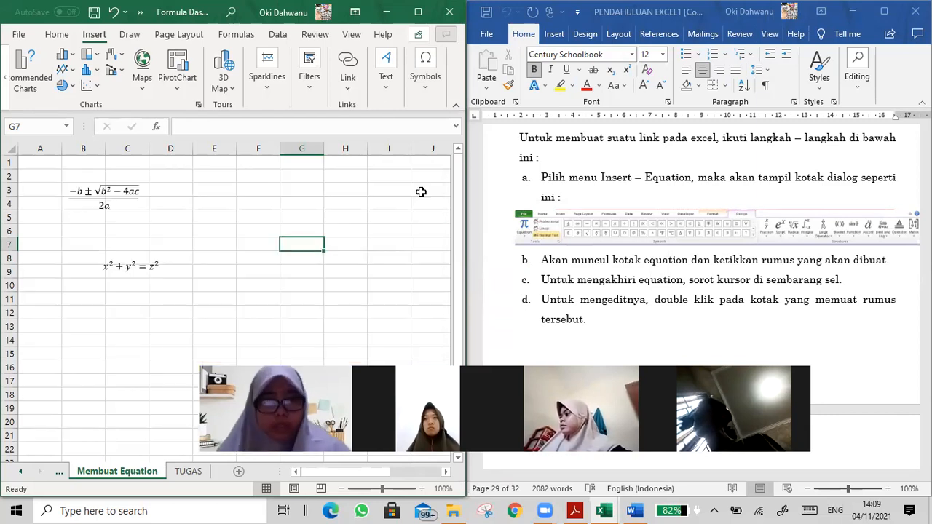
Step: Insert a new blank equation box on the Membuat Equation sheet
{"action": "left_click", "coordinate": [378, 97]}
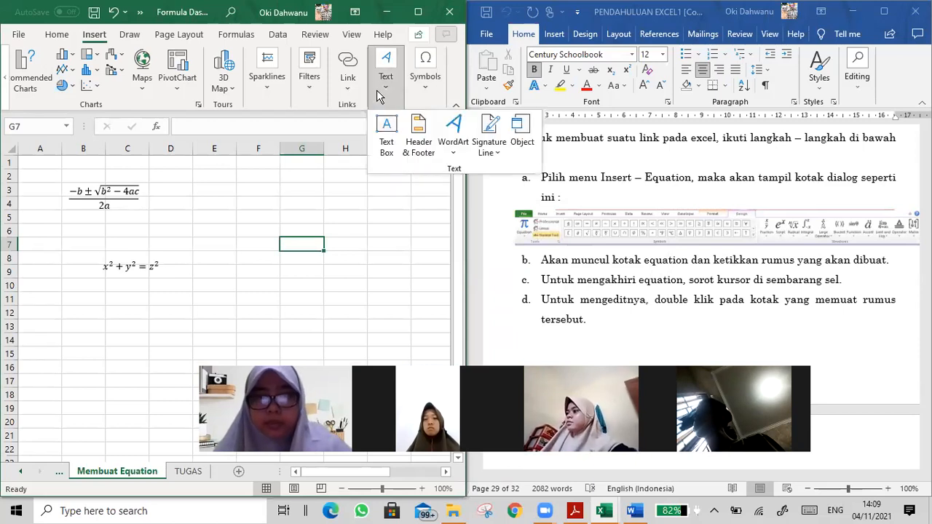
{"action": "left_click", "coordinate": [425, 76]}
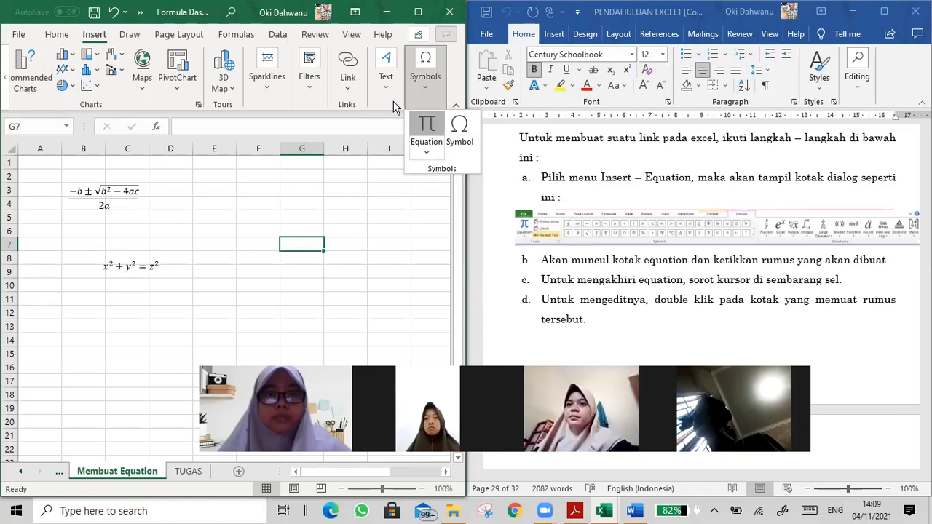
{"action": "left_click", "coordinate": [426, 125]}
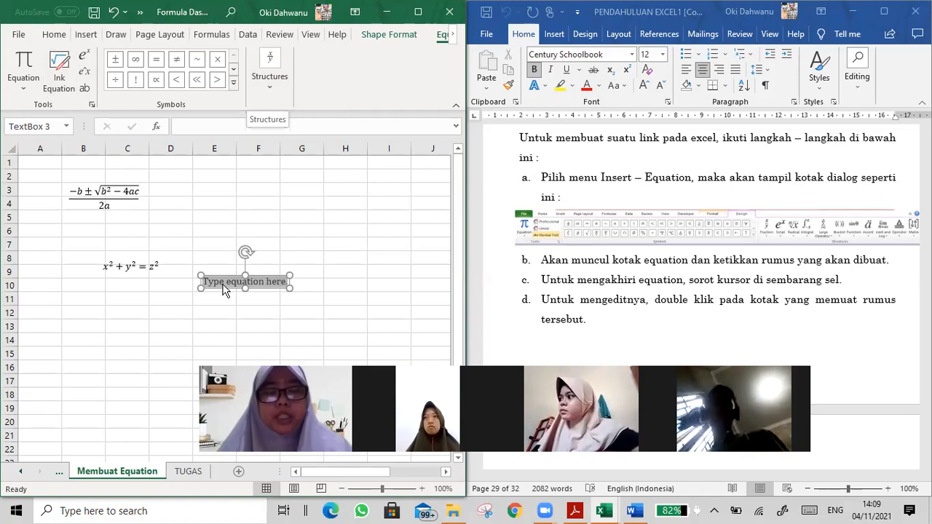
Step: Add a stacked fraction to the new equation box and place a square root in its numerator
{"action": "left_click", "coordinate": [272, 90]}
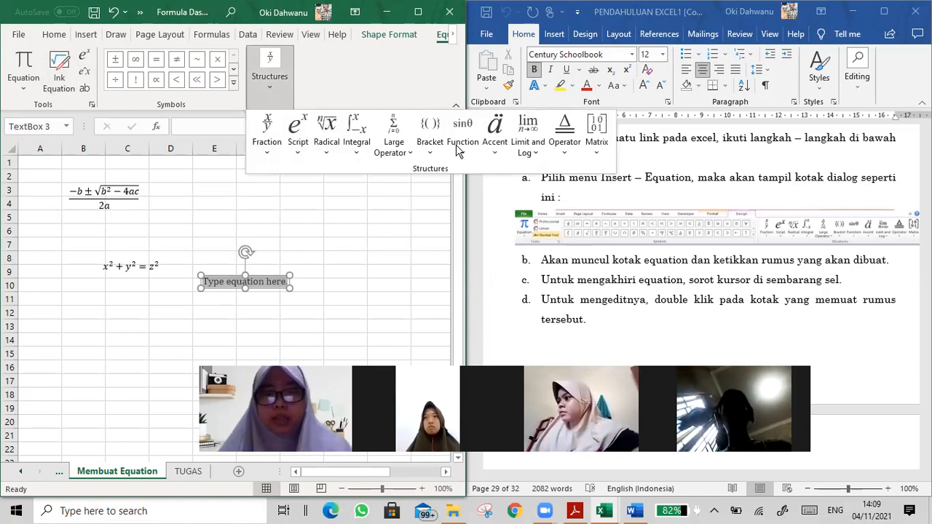
{"action": "left_click", "coordinate": [267, 155]}
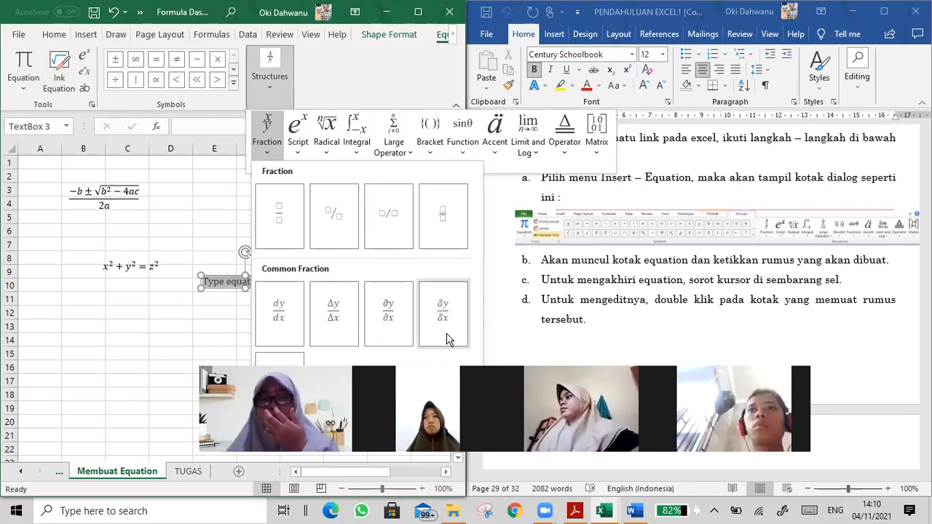
{"action": "left_click", "coordinate": [273, 241]}
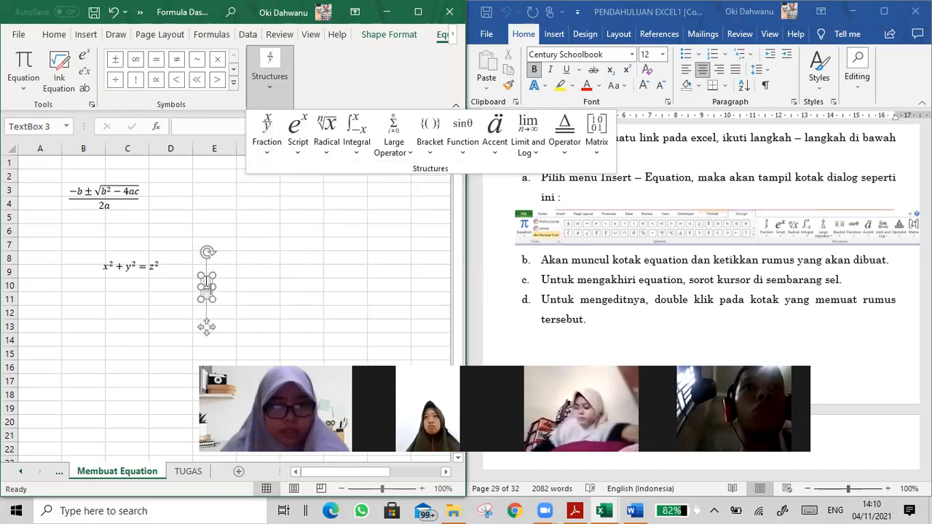
{"action": "left_click", "coordinate": [207, 283]}
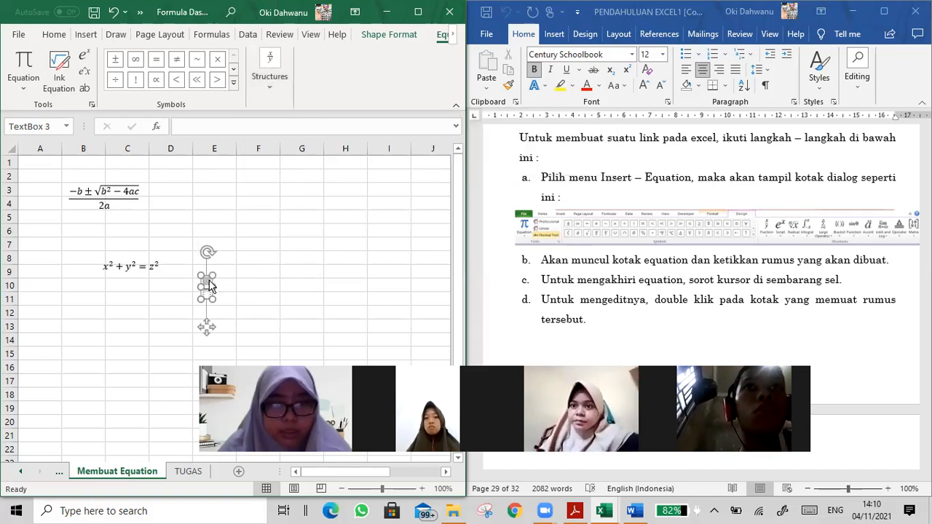
{"action": "left_click", "coordinate": [314, 128]}
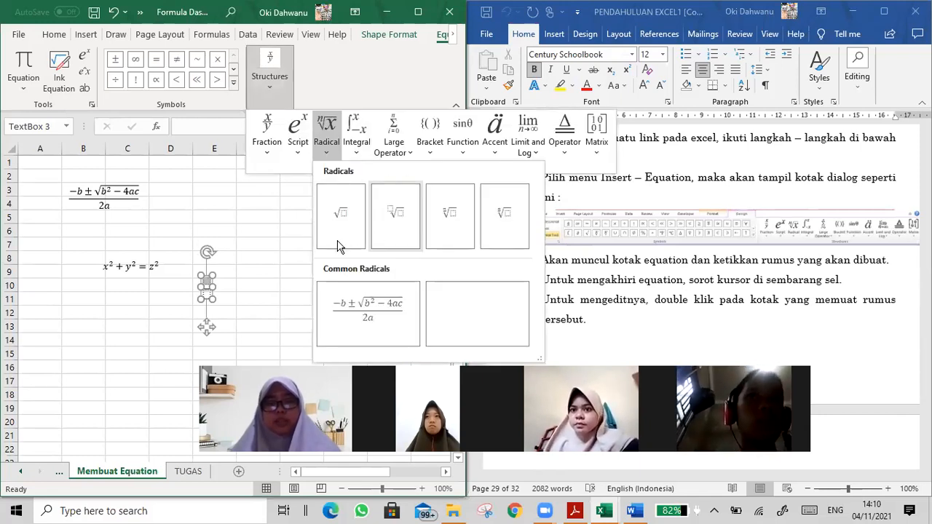
{"action": "left_click", "coordinate": [337, 245]}
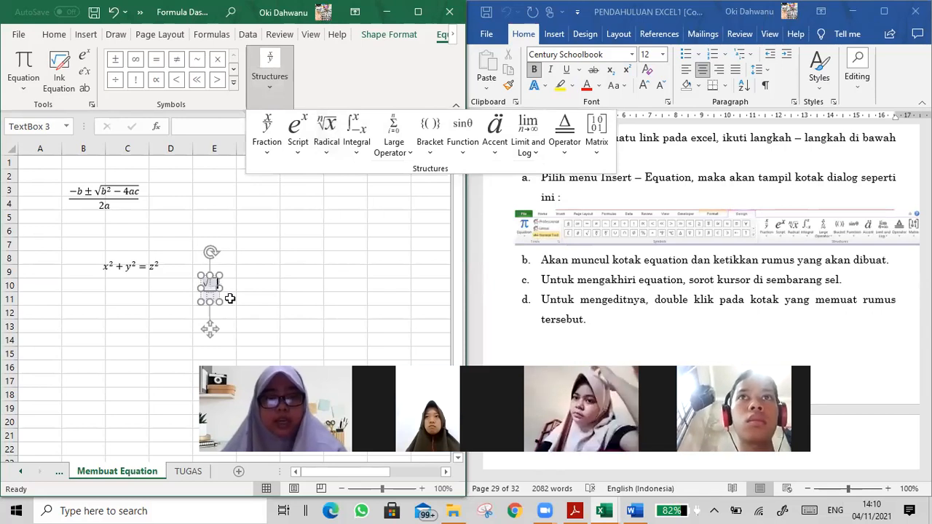
{"action": "left_click", "coordinate": [207, 301]}
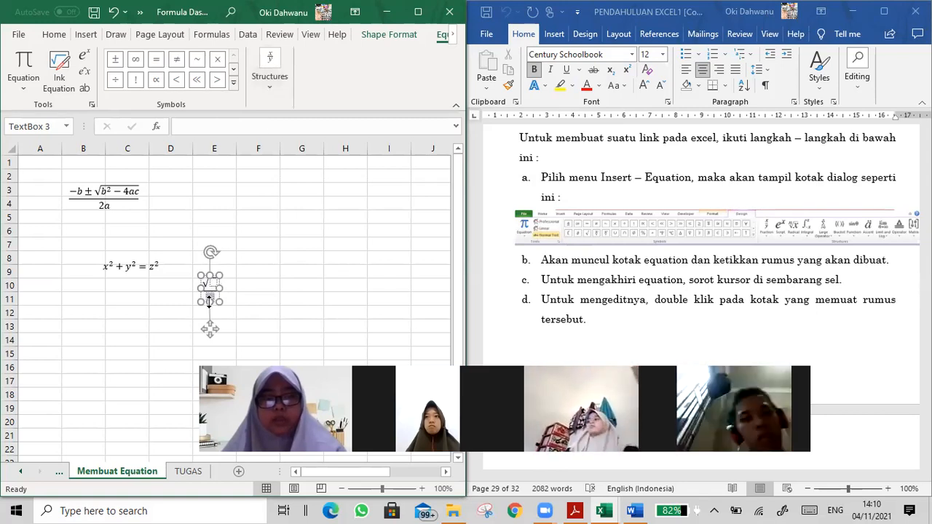
{"action": "left_click", "coordinate": [269, 76]}
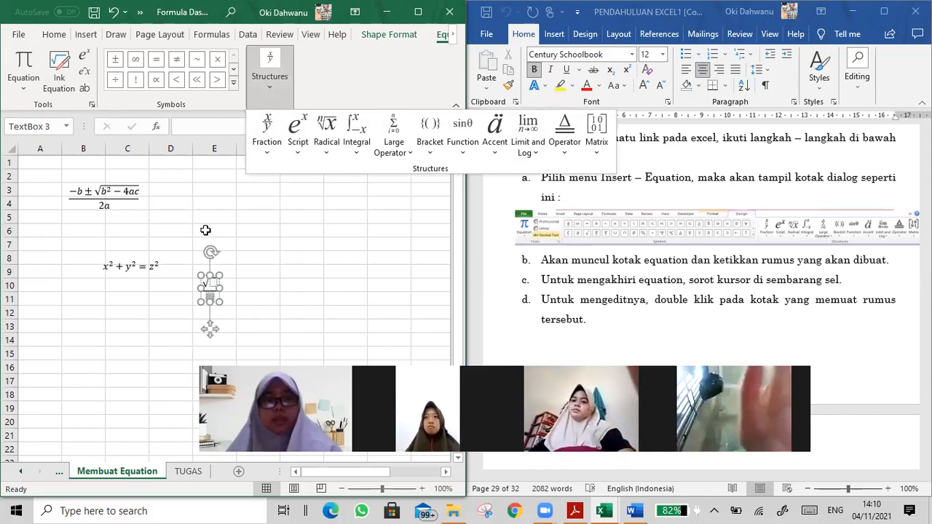
{"action": "left_click", "coordinate": [122, 195]}
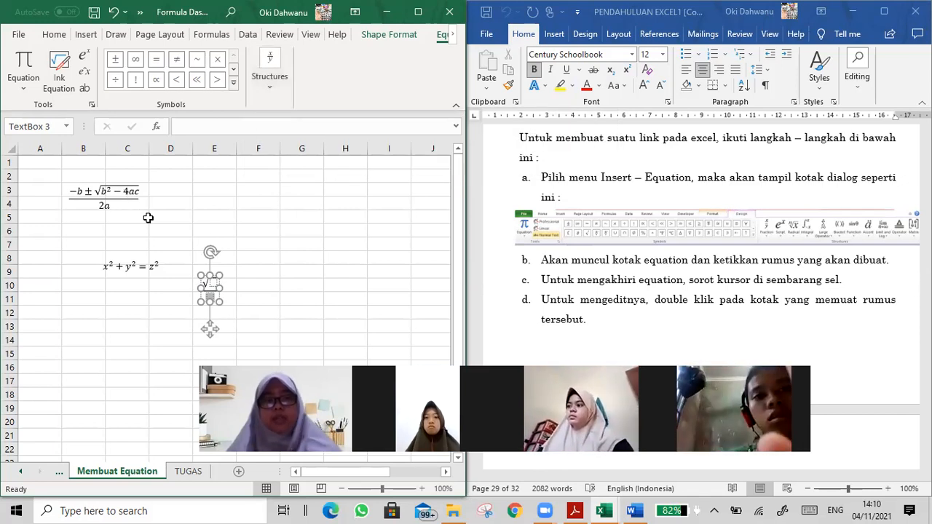
{"action": "left_click", "coordinate": [138, 191]}
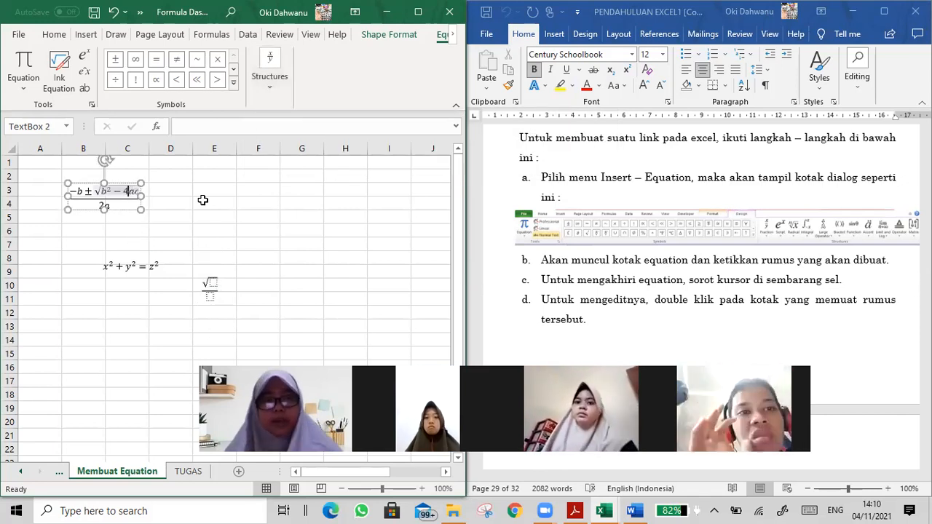
{"action": "key", "text": "Escape"}
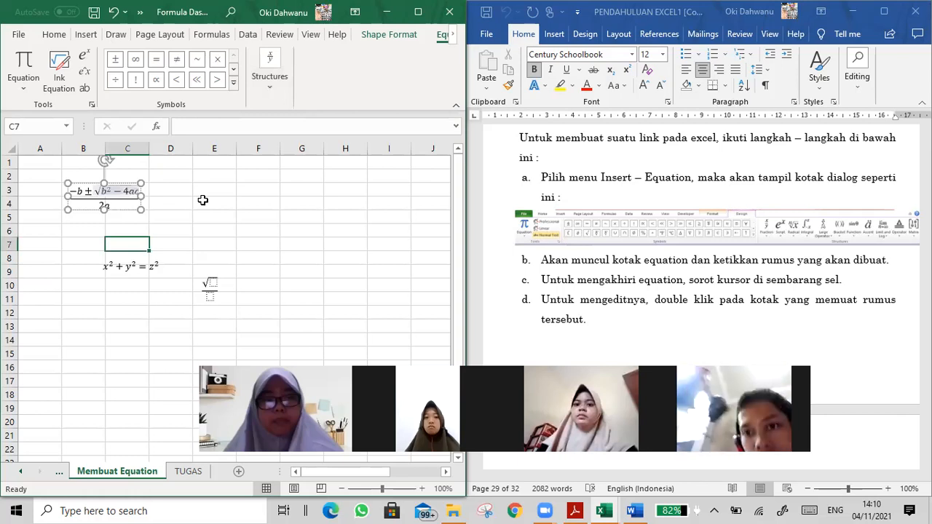
{"action": "left_click", "coordinate": [202, 200]}
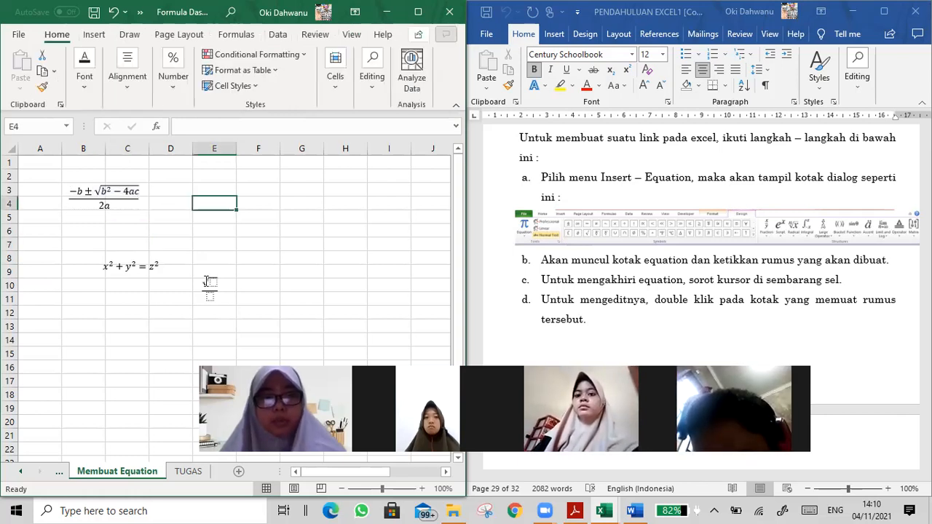
Step: Enter b under the square root in the fraction's numerator and maximize the workbook window
{"action": "left_click", "coordinate": [209, 286]}
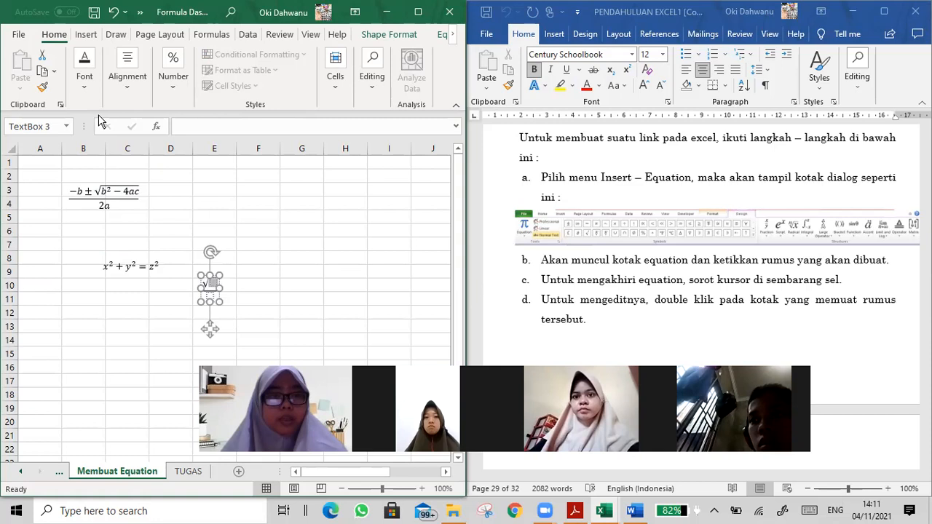
{"action": "type", "text": "b"}
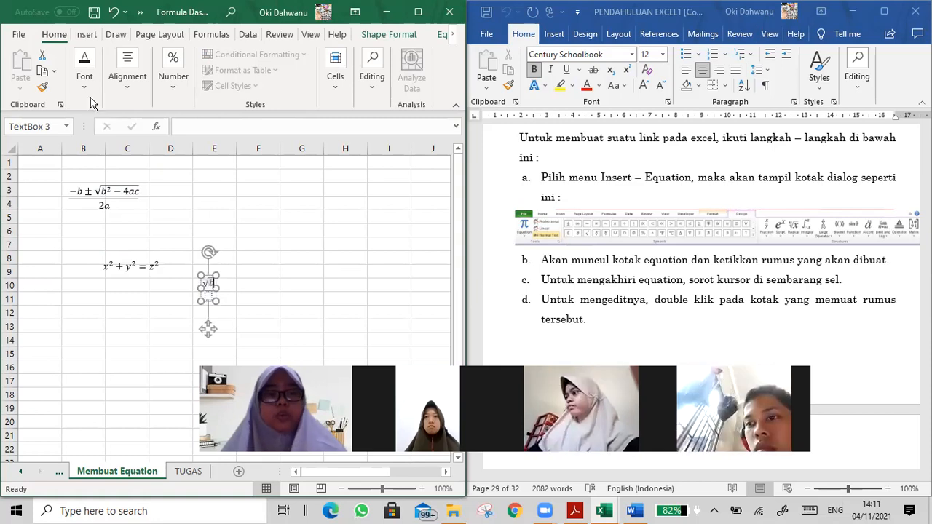
{"action": "left_click", "coordinate": [84, 75]}
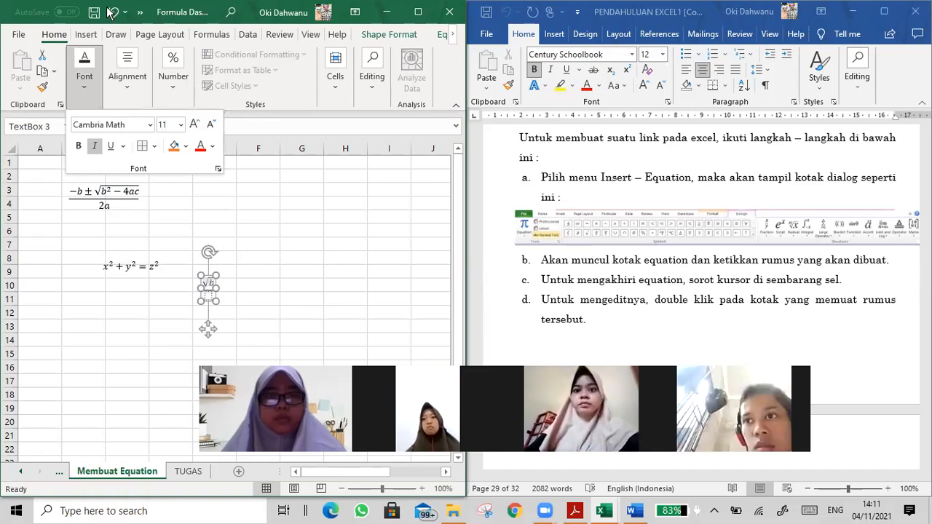
{"action": "left_click", "coordinate": [454, 239]}
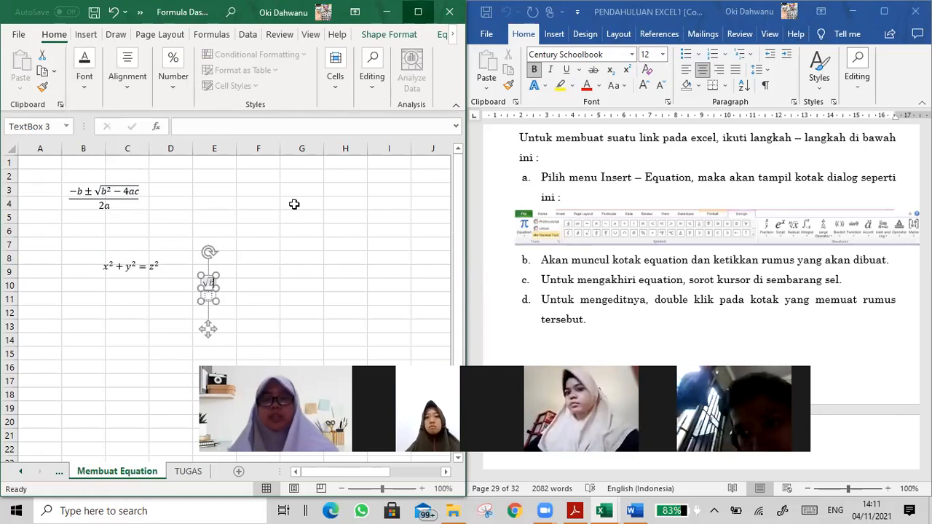
{"action": "key", "text": "super+Up"}
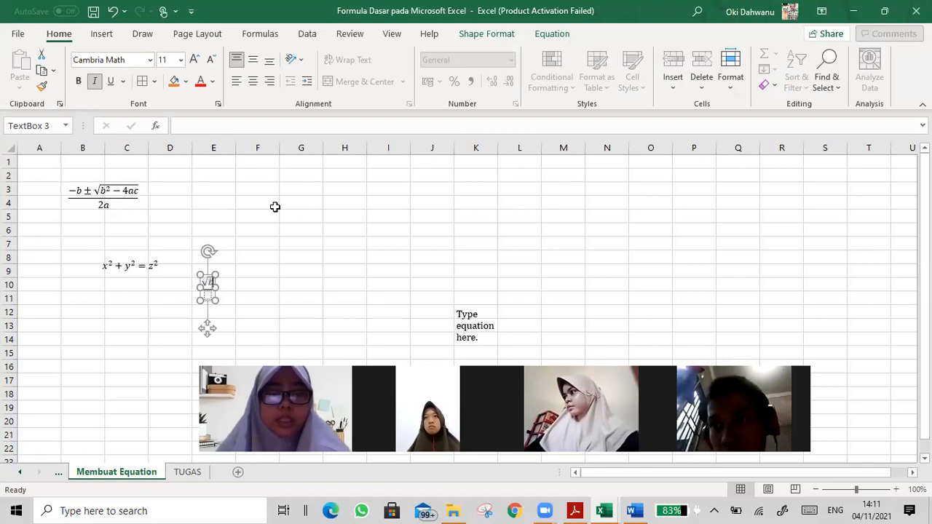
Step: Insert the Superscript Two symbol after the b under the square root
{"action": "left_click", "coordinate": [93, 38]}
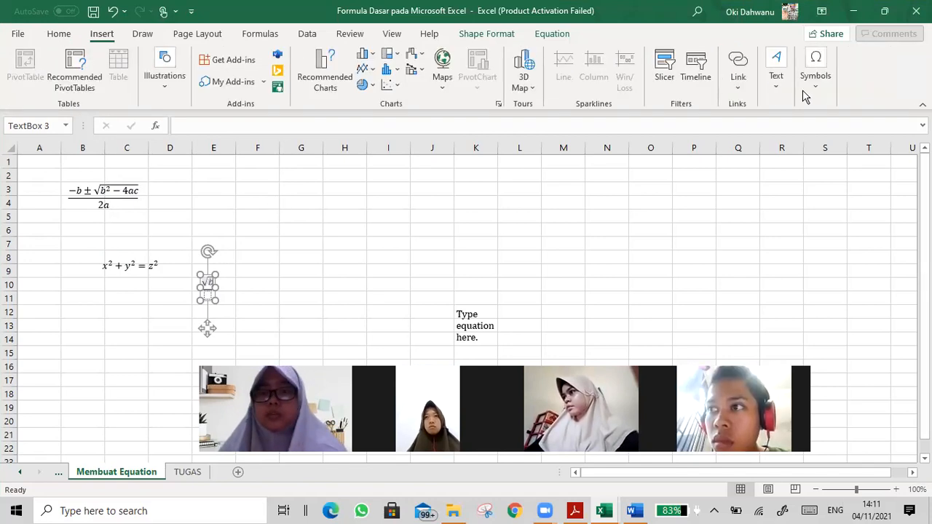
{"action": "left_click", "coordinate": [816, 102]}
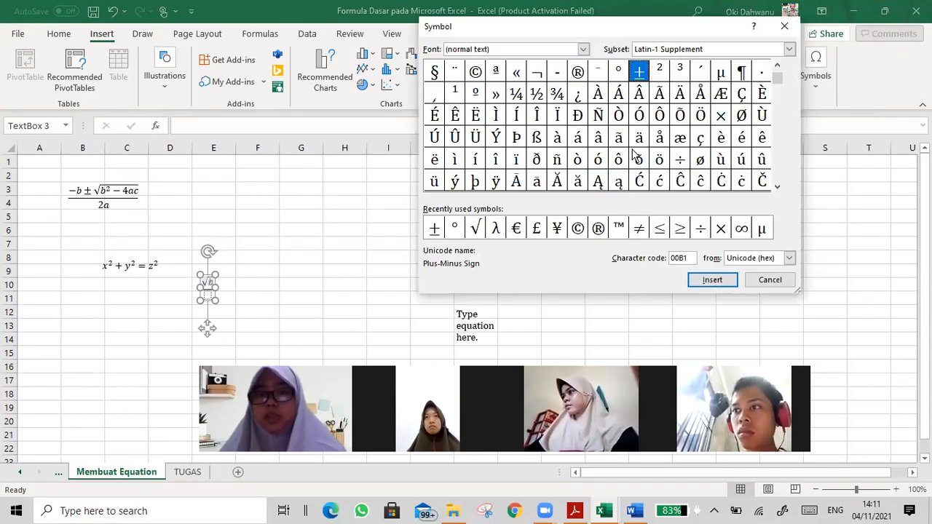
{"action": "left_click", "coordinate": [660, 71]}
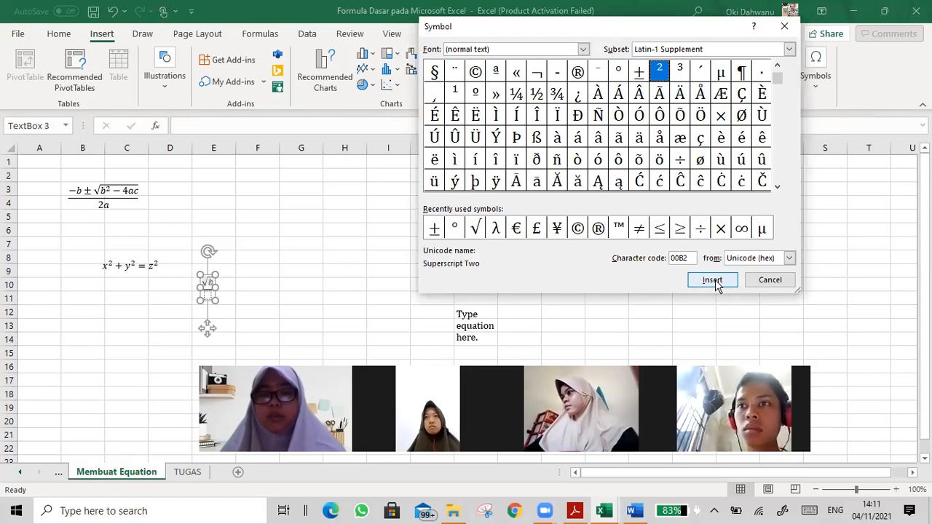
{"action": "left_click", "coordinate": [712, 280]}
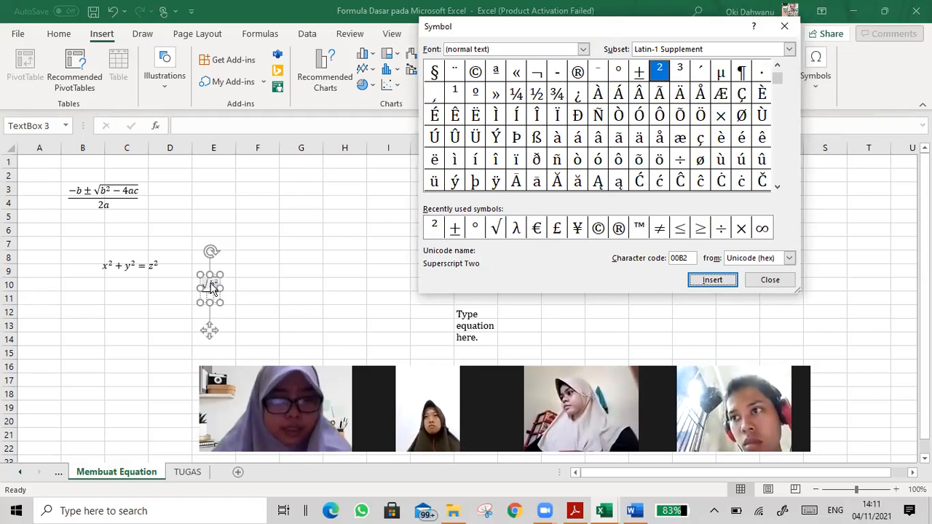
{"action": "left_click", "coordinate": [790, 285]}
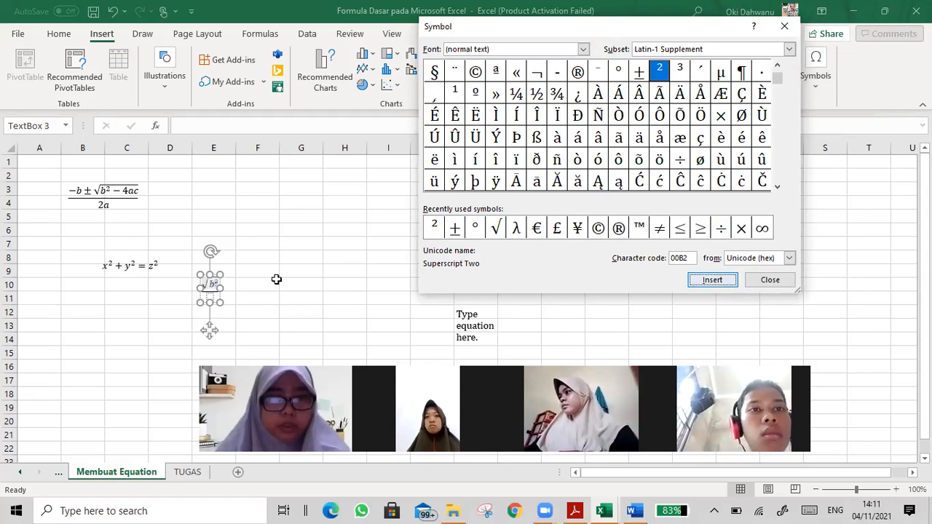
Step: Extend the expression under the square root with -4ac
{"action": "key", "text": "Down"}
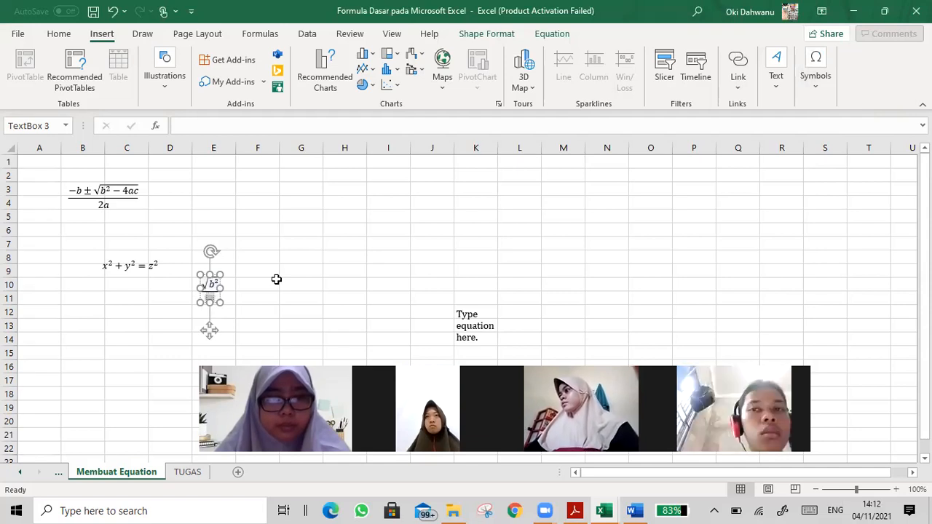
{"action": "key", "text": "Left"}
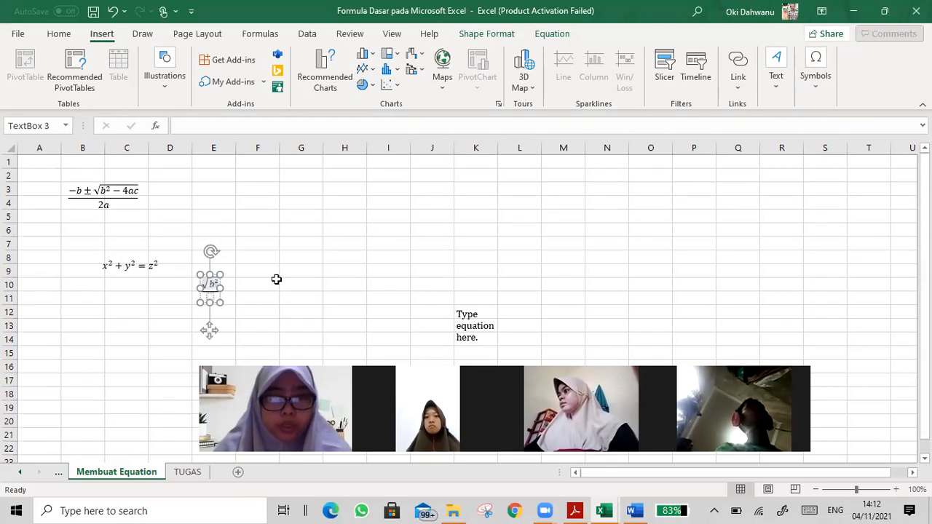
{"action": "type", "text": "-"}
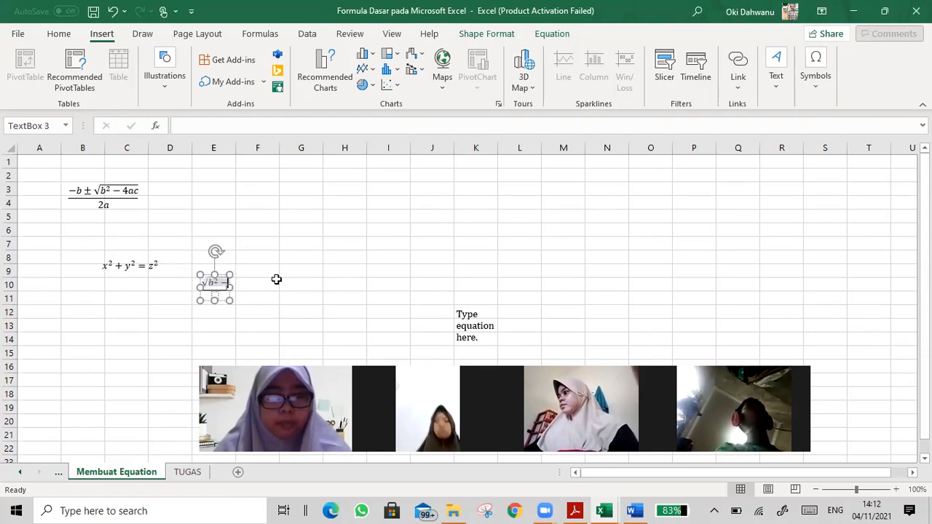
{"action": "type", "text": "4ac"}
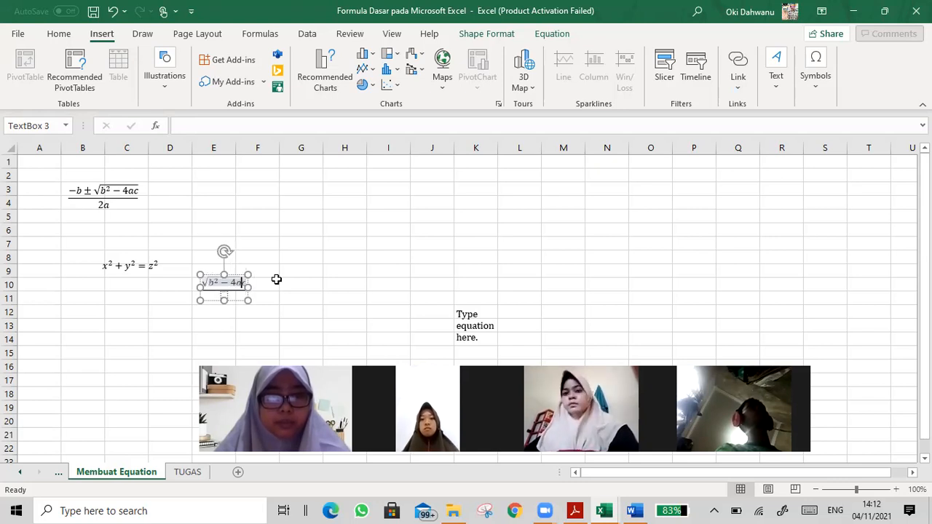
Step: Enter -b in front of the square root and 2a in the fraction's denominator
{"action": "key", "text": "Left"}
{"action": "key", "text": "Left"}
{"action": "key", "text": "Left"}
{"action": "key", "text": "Left"}
{"action": "key", "text": "Left"}
{"action": "key", "text": "Left"}
{"action": "key", "text": "Left"}
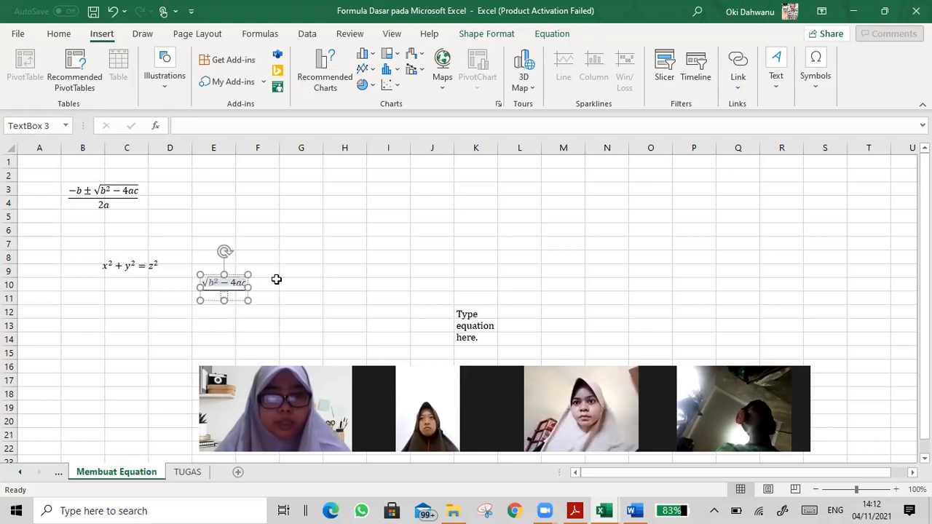
{"action": "key", "text": "Left"}
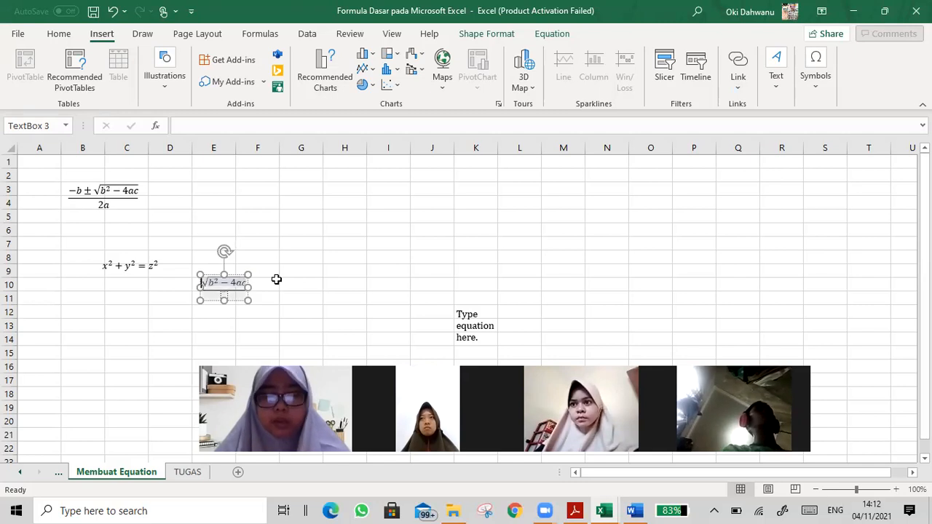
{"action": "type", "text": "-"}
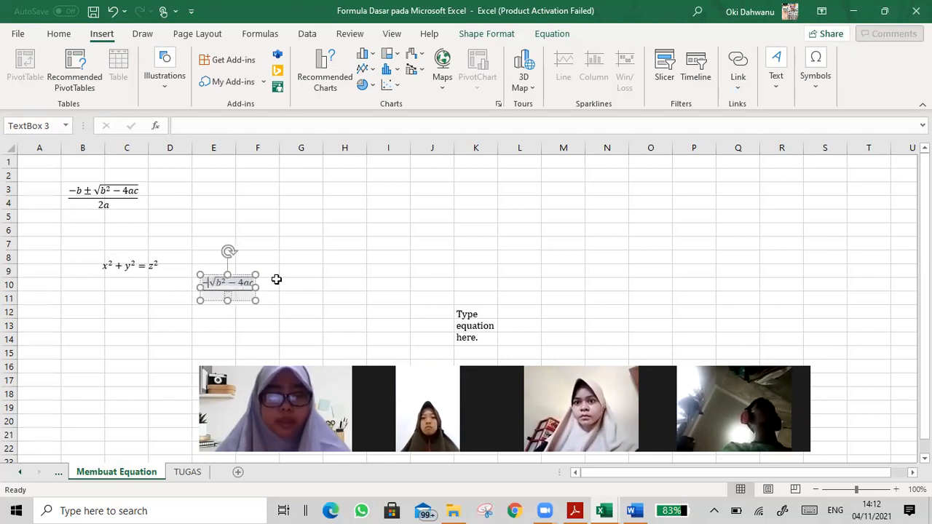
{"action": "type", "text": "b"}
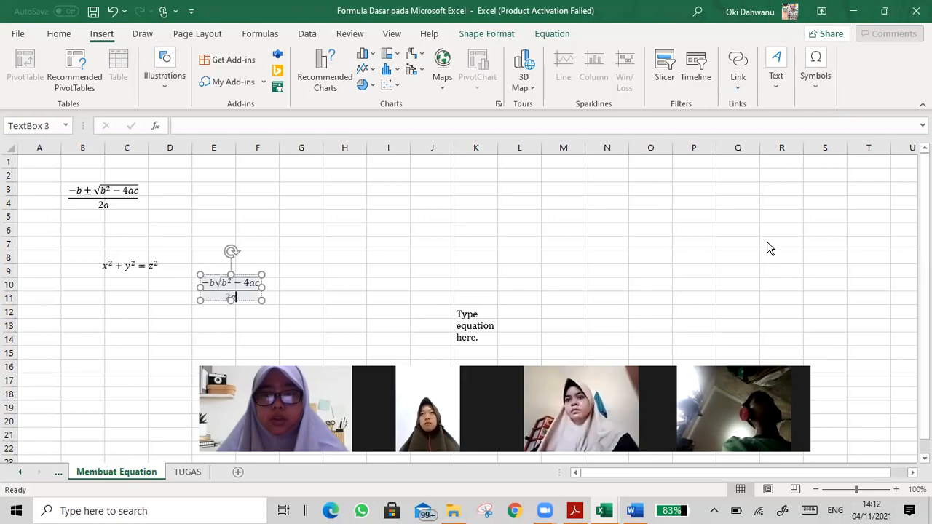
{"action": "left_click", "coordinate": [435, 229]}
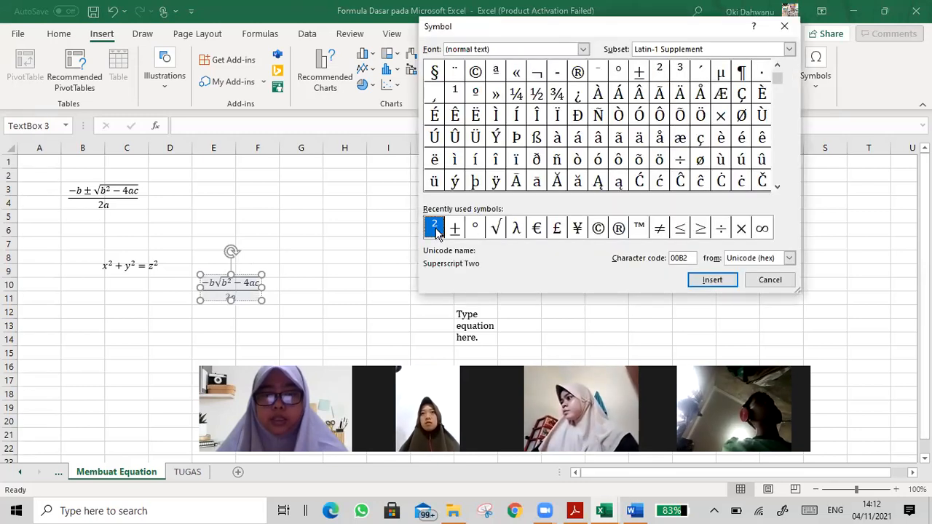
{"action": "left_click", "coordinate": [659, 70]}
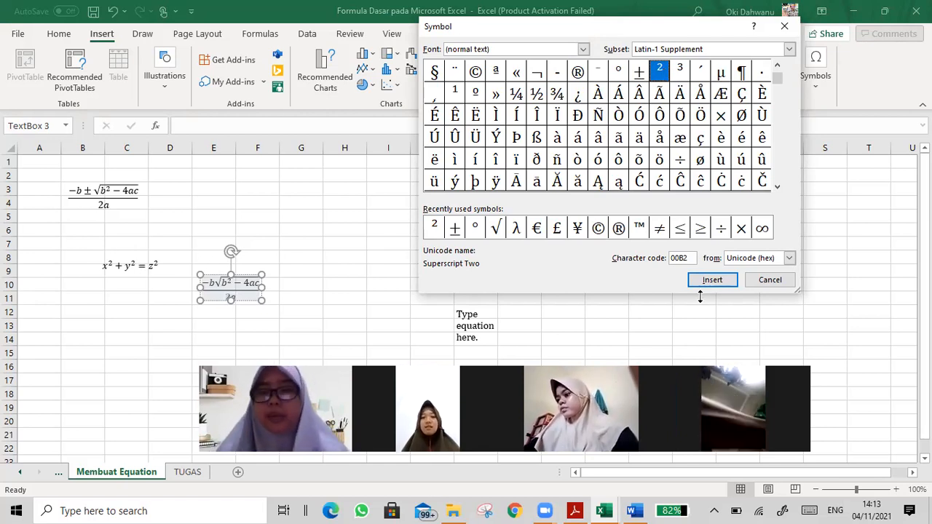
{"action": "left_click", "coordinate": [772, 280]}
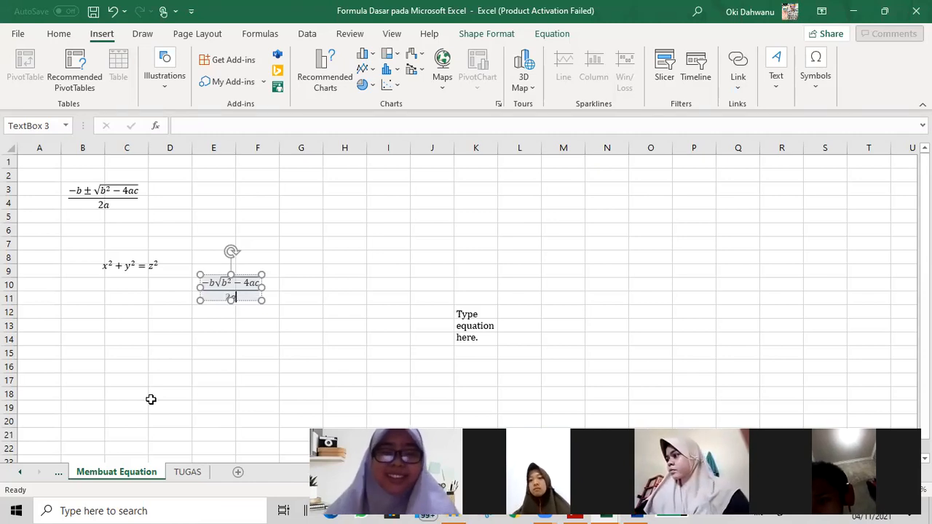
Step: Switch to the TUGAS sheet and view the Tugas 1 and Tugas 2 tables
{"action": "left_click", "coordinate": [58, 474]}
{"action": "left_click", "coordinate": [245, 471]}
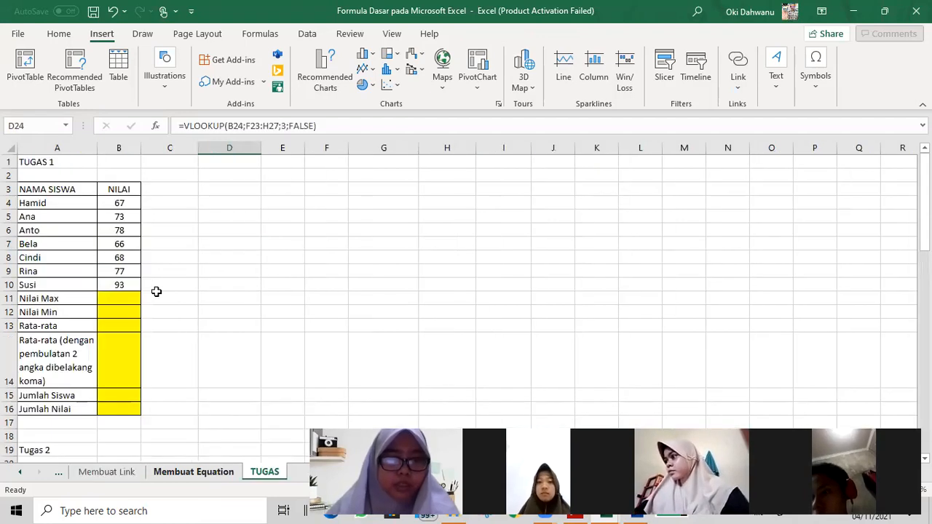
{"action": "scroll", "coordinate": [156, 291], "scroll_direction": "down", "scroll_amount": 2}
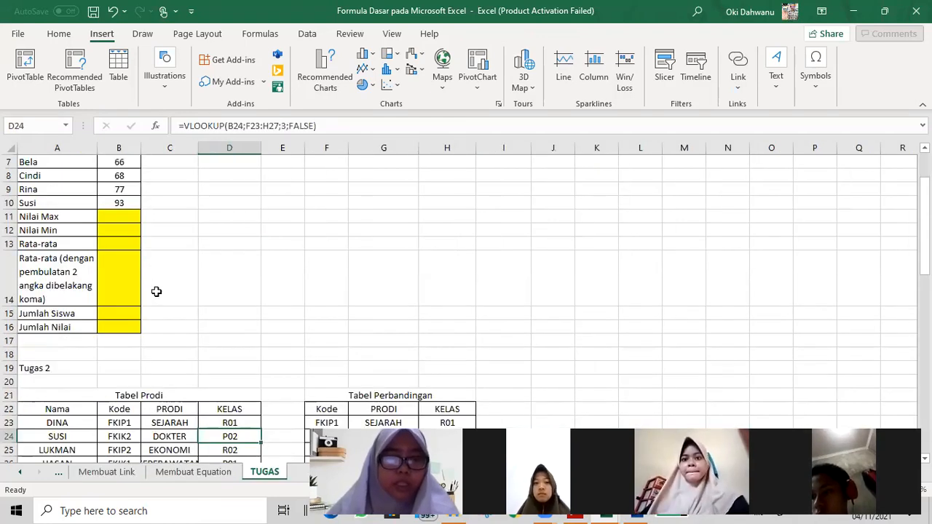
Step: View the Tugas 3 and Tugas 4 tables on the TUGAS sheet and return to the Membuat Equation sheet
{"action": "scroll", "coordinate": [156, 292], "scroll_direction": "down", "scroll_amount": 7}
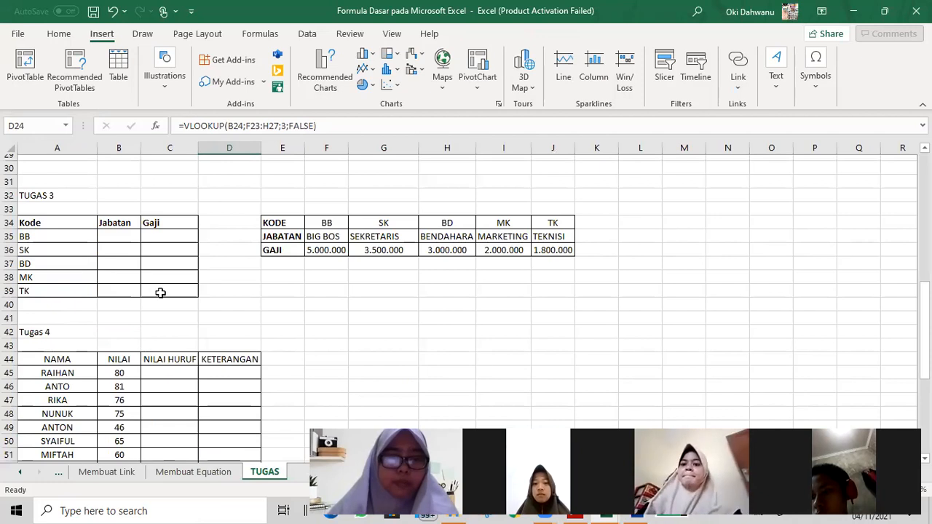
{"action": "scroll", "coordinate": [180, 476], "scroll_direction": "up", "scroll_amount": 2}
{"action": "left_click", "coordinate": [188, 476]}
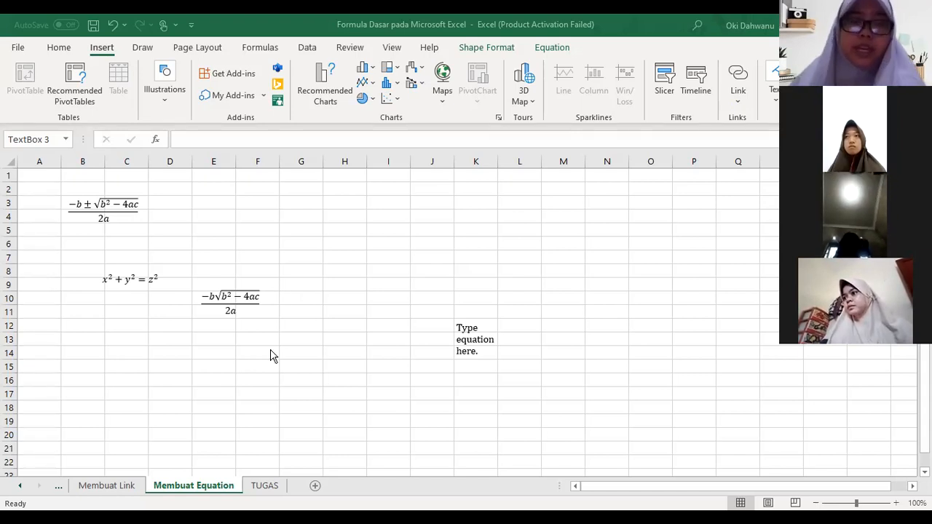
Step: Review the contents of the Membuat Link, Membuat Equation and INSERT GAMBAR sheets
{"action": "left_click", "coordinate": [109, 495]}
{"action": "left_click", "coordinate": [105, 493]}
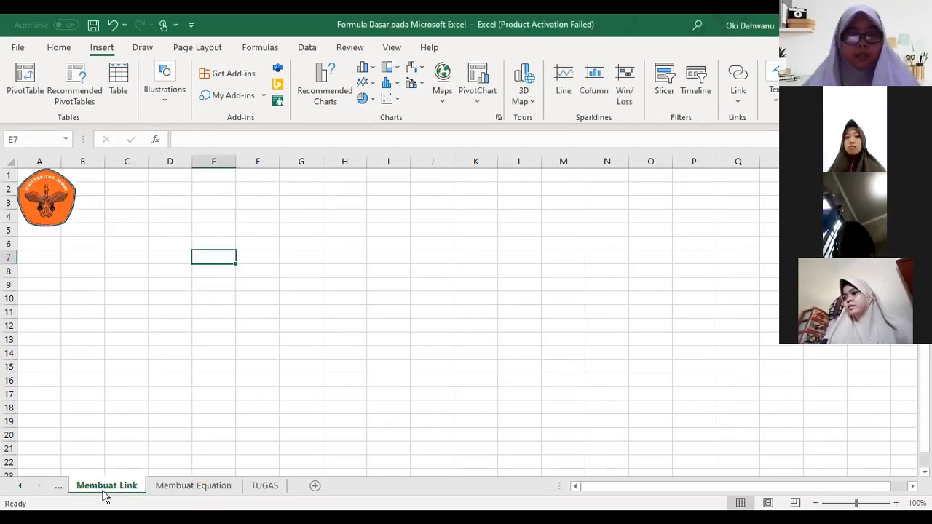
{"action": "left_click", "coordinate": [164, 494]}
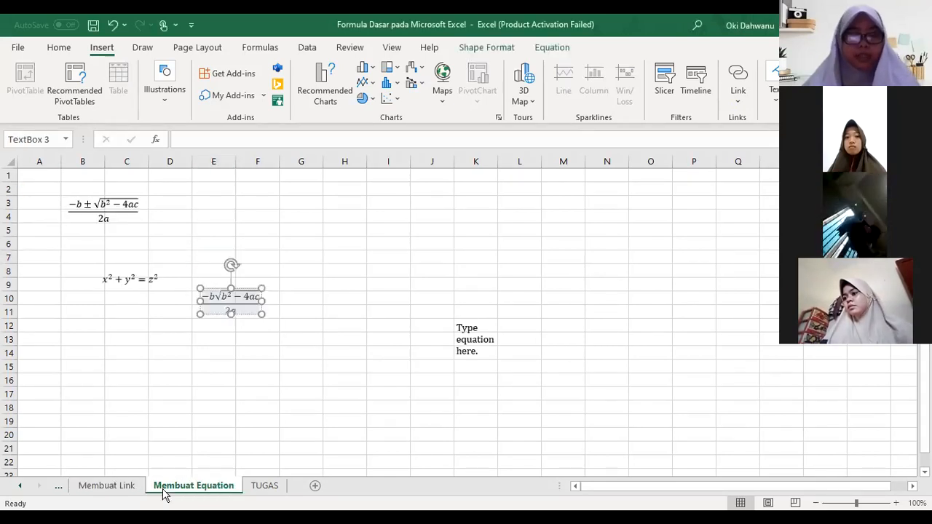
{"action": "left_click", "coordinate": [66, 493]}
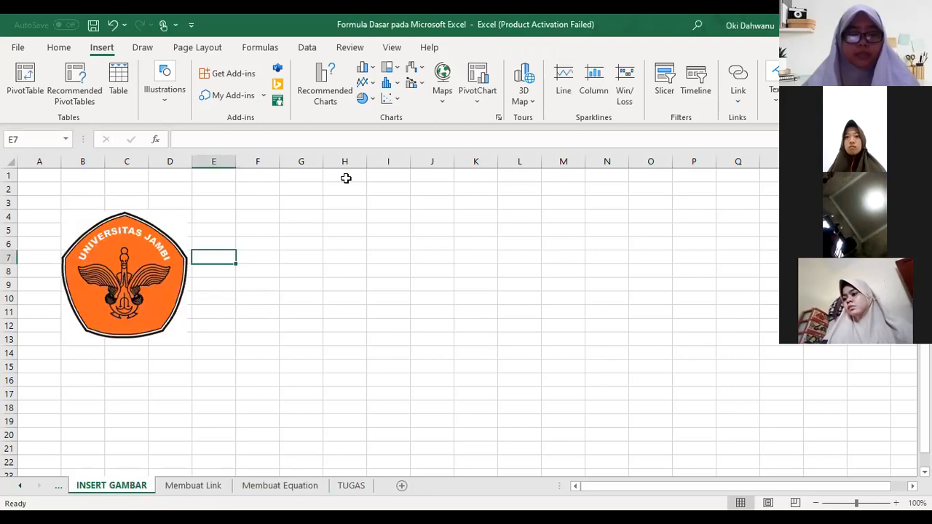
{"action": "key", "text": "ctrl+Page_Up"}
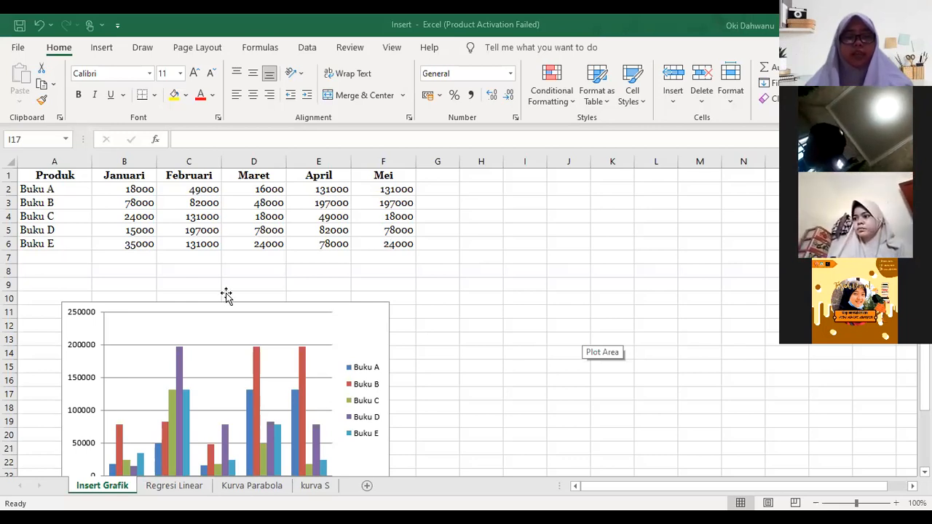
Step: Select the product table A1:F6 on the Insert Grafik sheet of the Insert workbook and view the column chart below it
{"action": "left_click_drag", "start_coordinate": [55, 175], "coordinate": [383, 244]}
{"action": "scroll", "coordinate": [113, 333], "scroll_direction": "down", "scroll_amount": 2}
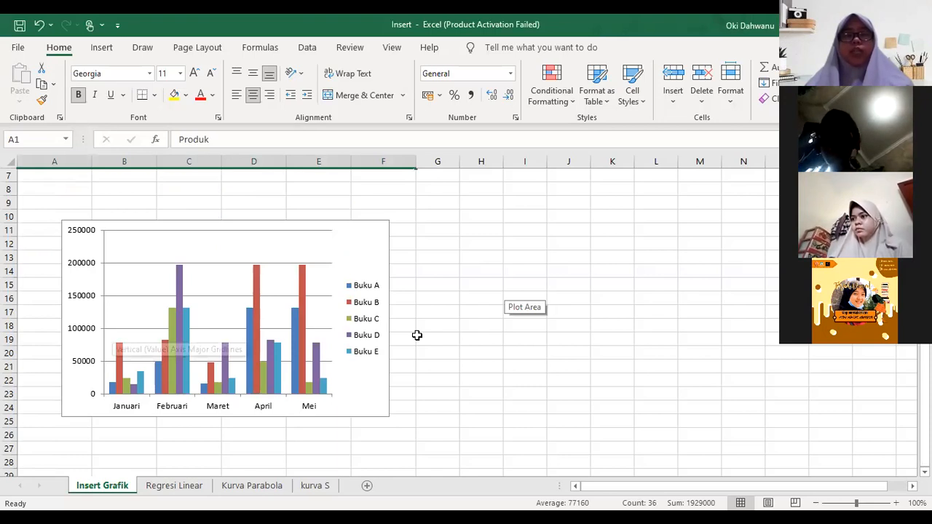
{"action": "scroll", "coordinate": [416, 334], "scroll_direction": "up", "scroll_amount": 2}
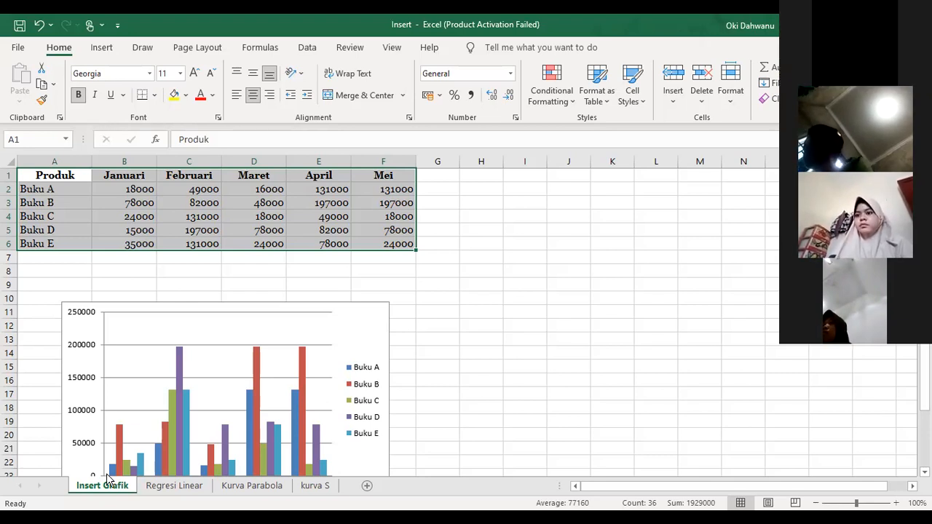
{"action": "key", "text": "alt+Tab"}
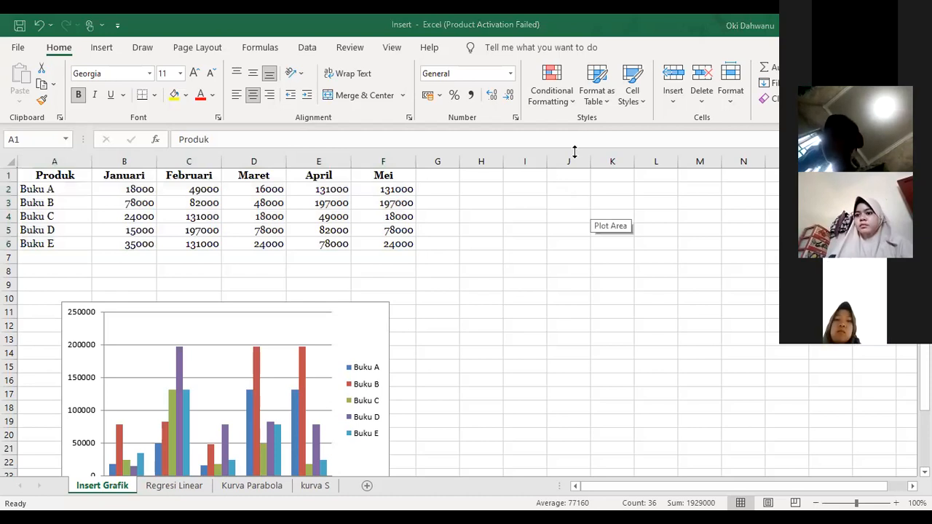
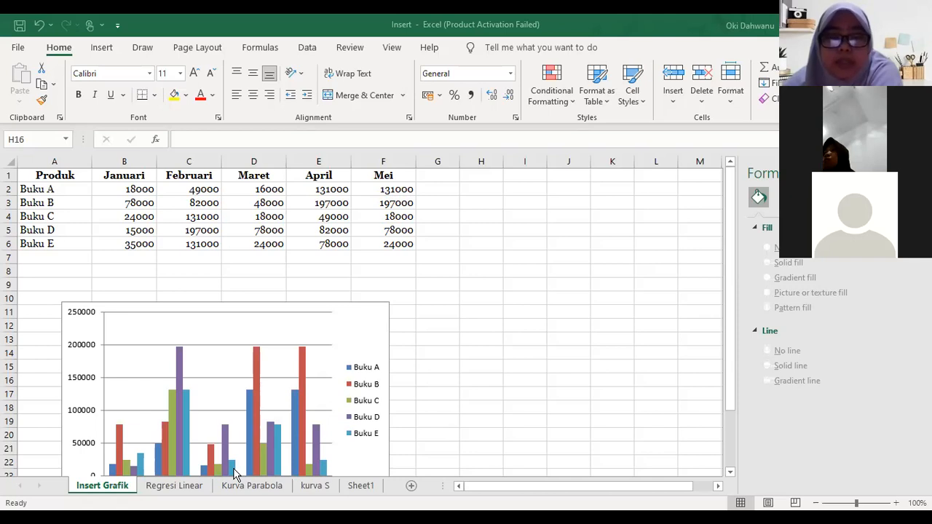
{"action": "left_click", "coordinate": [234, 471]}
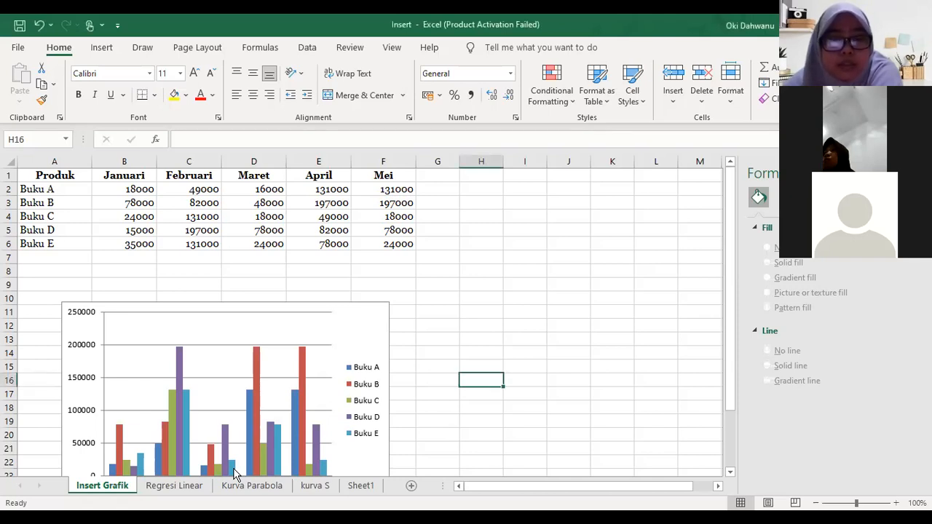
{"action": "key", "text": "alt+Tab"}
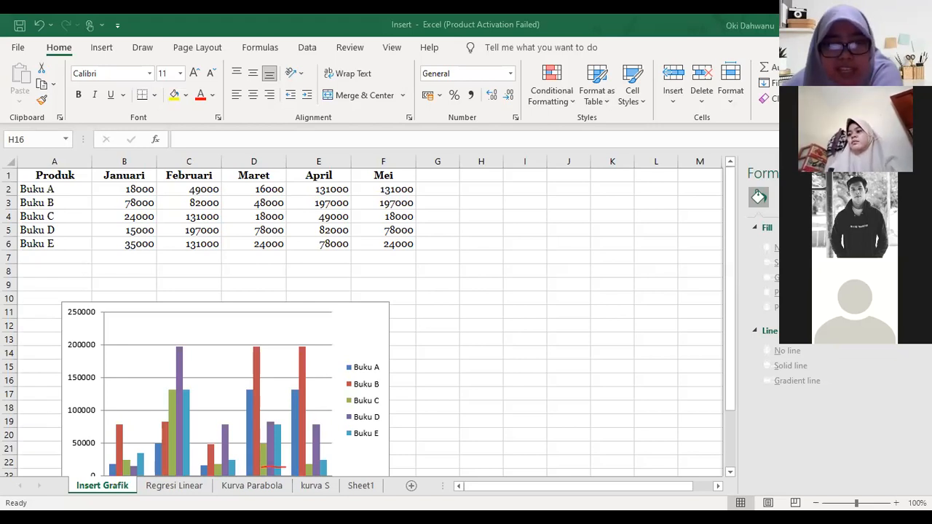
{"action": "left_click", "coordinate": [555, 275]}
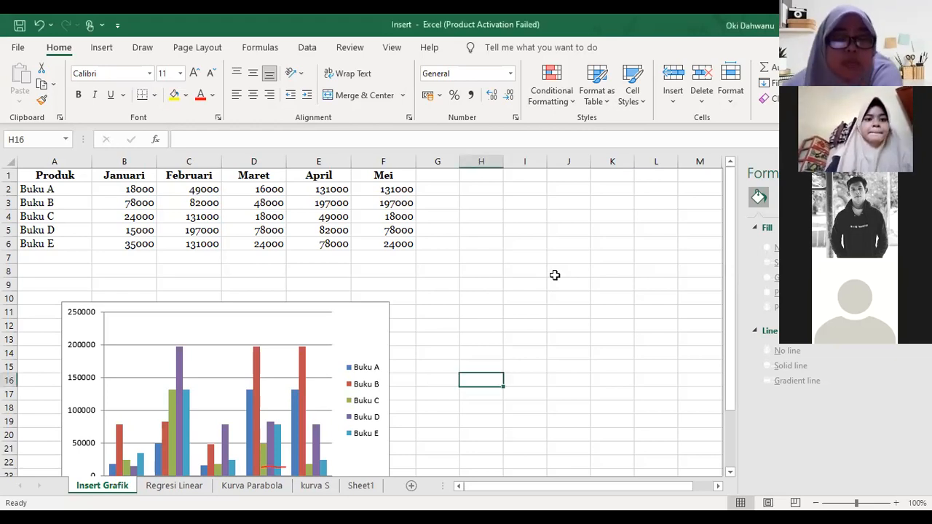
{"action": "scroll", "coordinate": [554, 275], "scroll_direction": "down", "scroll_amount": 3}
{"action": "scroll", "coordinate": [555, 275], "scroll_direction": "up", "scroll_amount": 3}
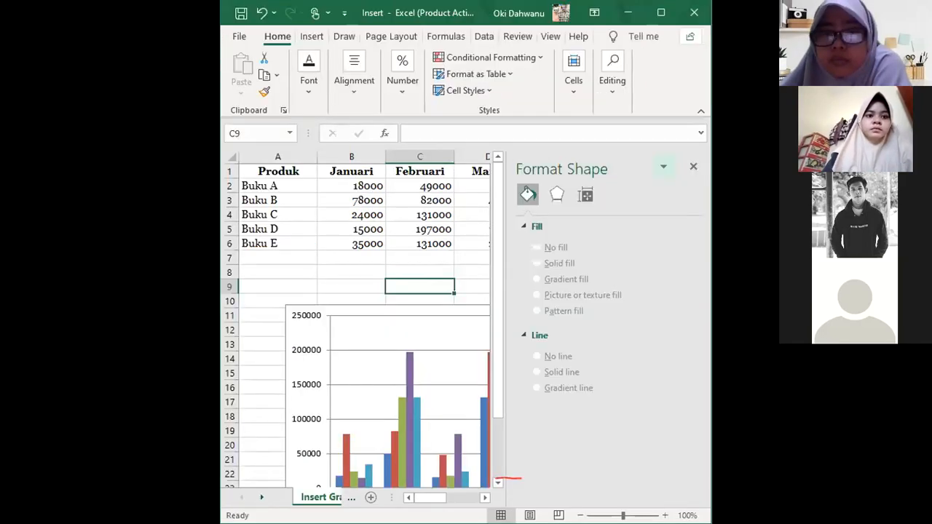
Step: Close the Format Shape pane so the full product table and chart have room
{"action": "left_click", "coordinate": [693, 167]}
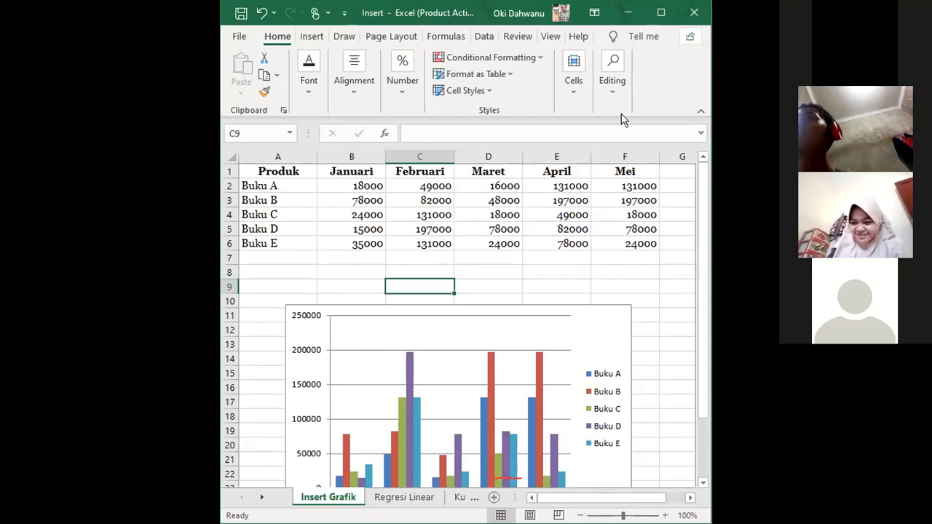
{"action": "left_click", "coordinate": [700, 114]}
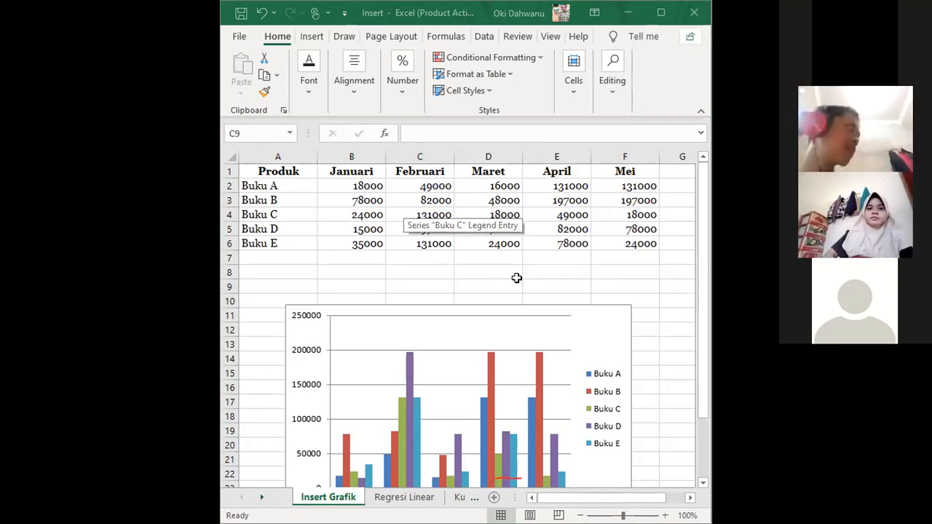
{"action": "left_click", "coordinate": [520, 229]}
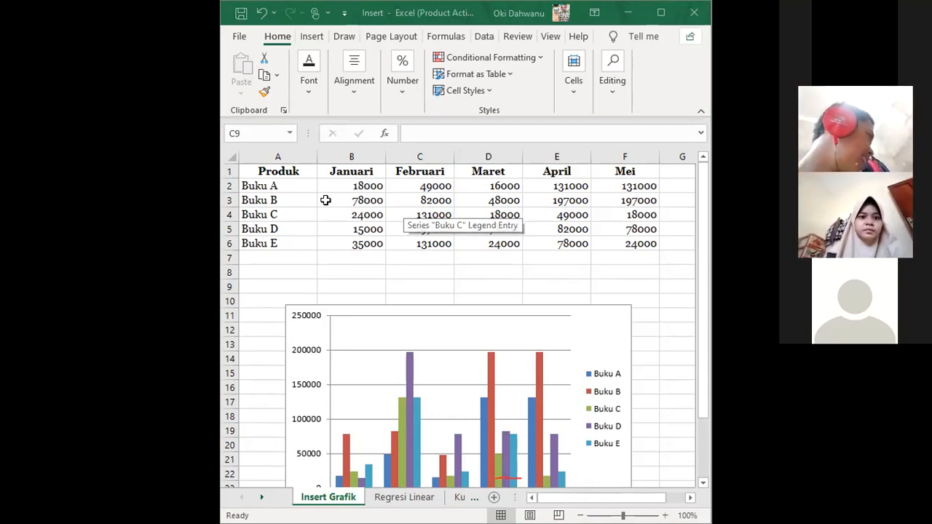
Step: Apply green gradient-fill data bars to the monthly values in B2:F6 with conditional formatting
{"action": "left_click", "coordinate": [309, 182]}
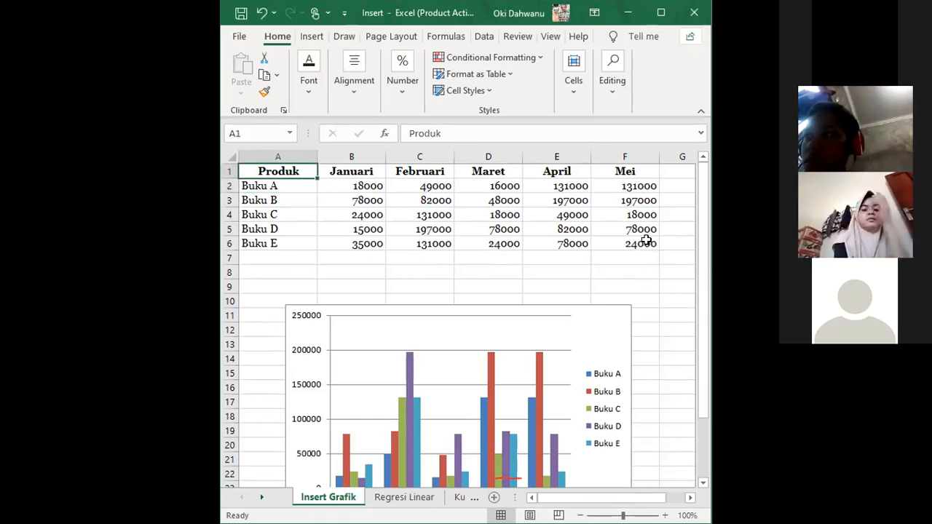
{"action": "key", "text": "Return"}
{"action": "key", "text": "Right"}
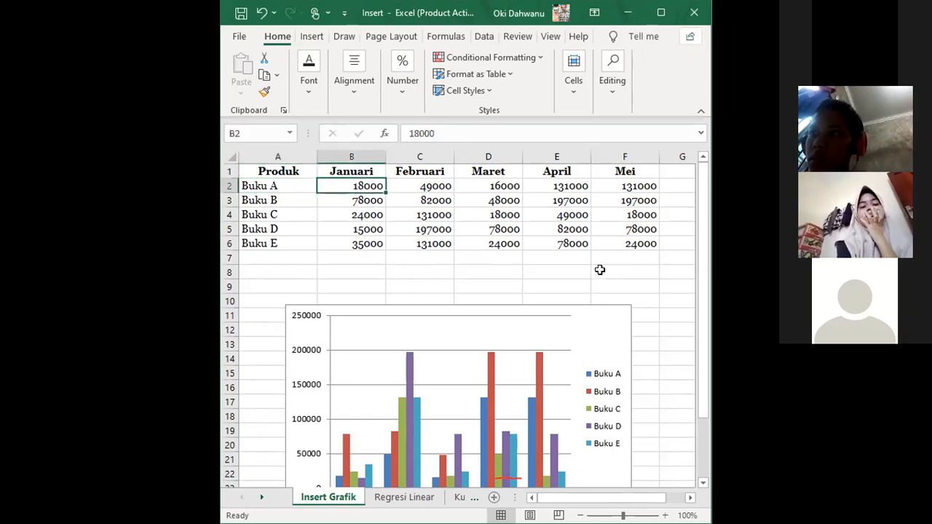
{"action": "left_click", "coordinate": [644, 243], "text": "shift"}
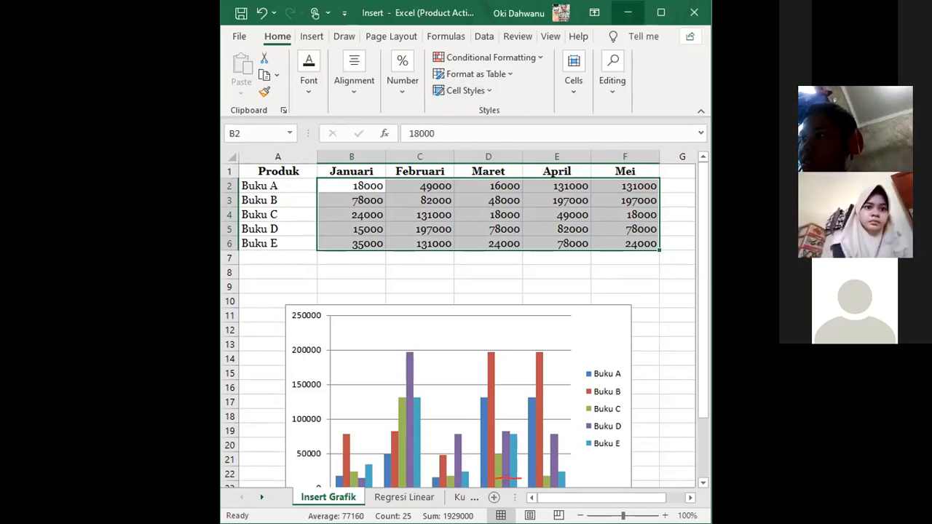
{"action": "left_click", "coordinate": [661, 12]}
{"action": "left_click", "coordinate": [554, 104]}
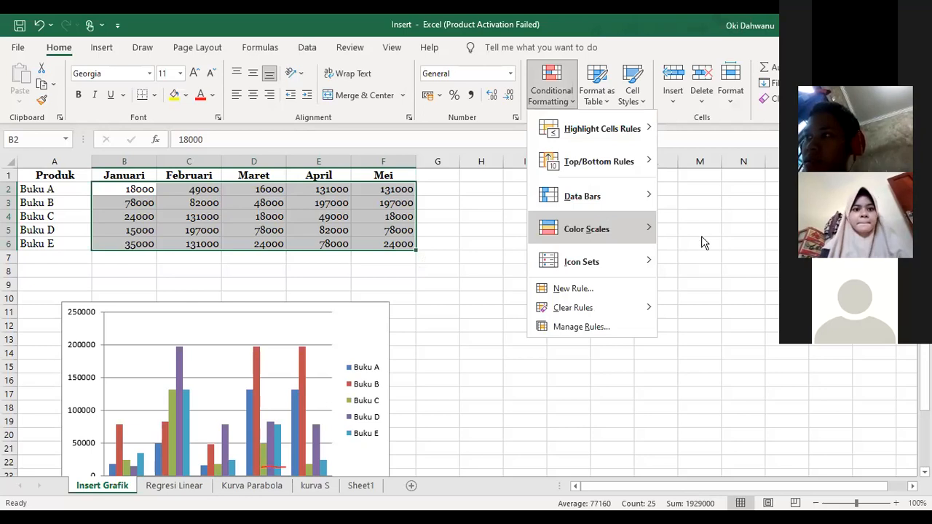
{"action": "mouse_move", "coordinate": [592, 196]}
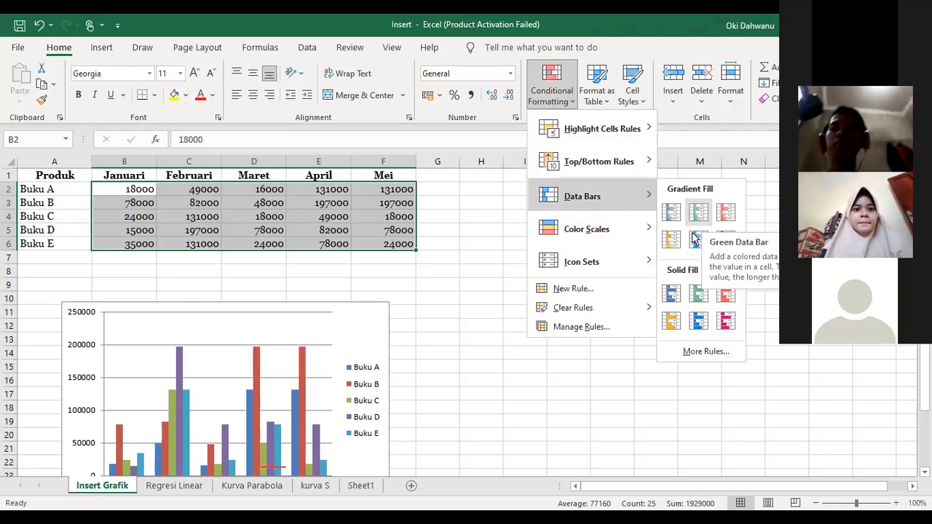
{"action": "mouse_move", "coordinate": [652, 229]}
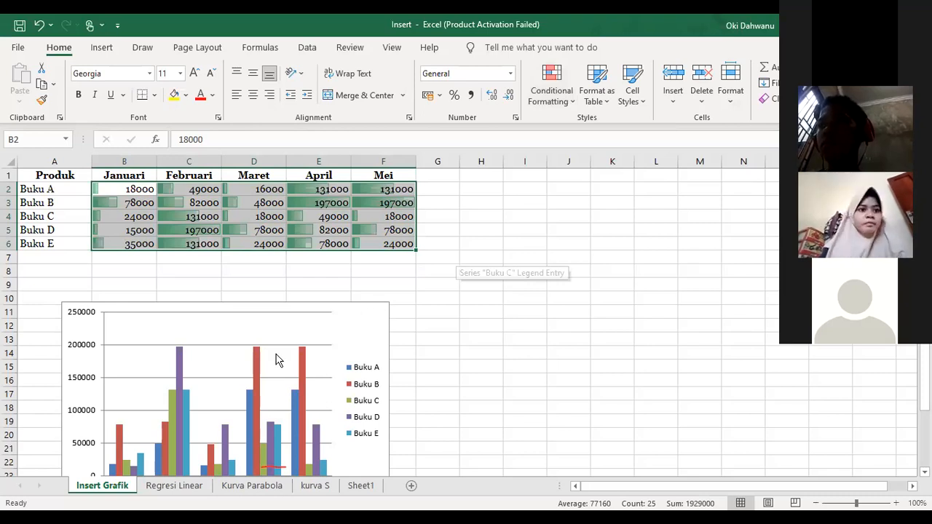
{"action": "left_click", "coordinate": [247, 362]}
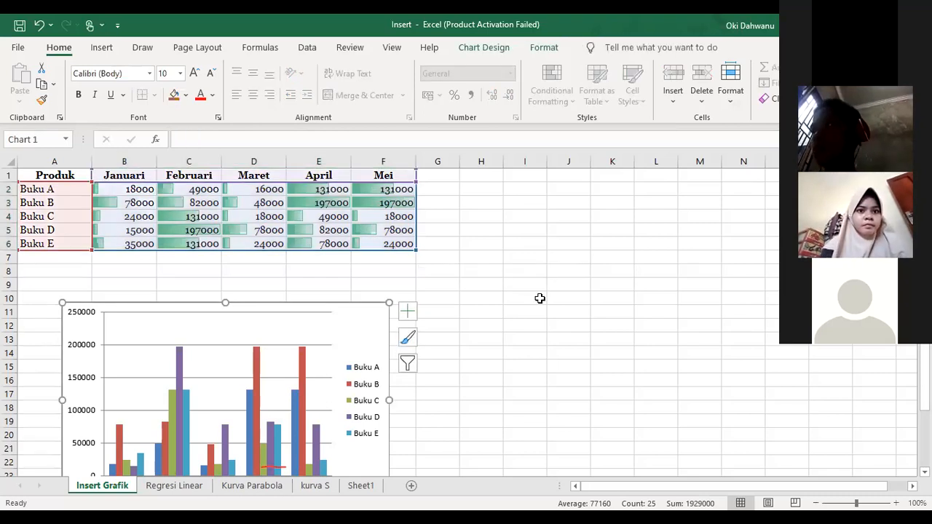
{"action": "scroll", "coordinate": [540, 298], "scroll_direction": "down", "scroll_amount": 1}
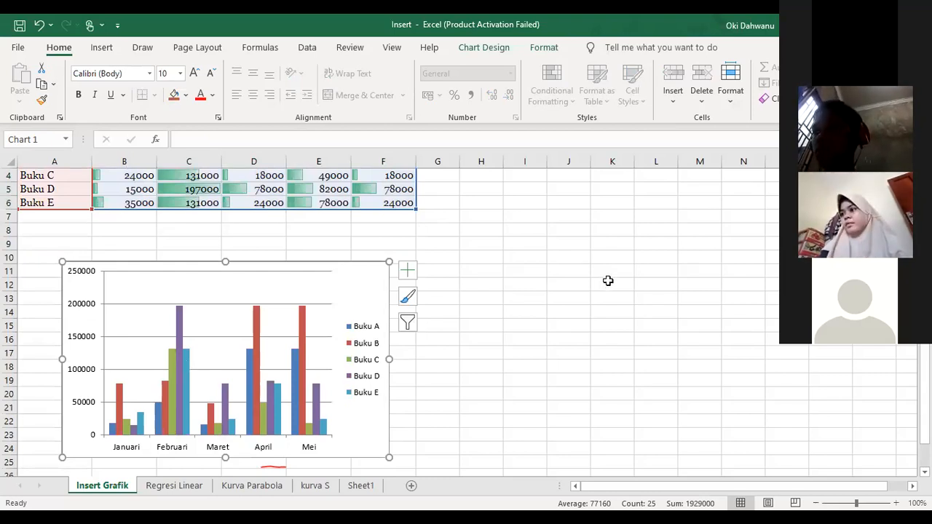
{"action": "scroll", "coordinate": [569, 377], "scroll_direction": "up", "scroll_amount": 1}
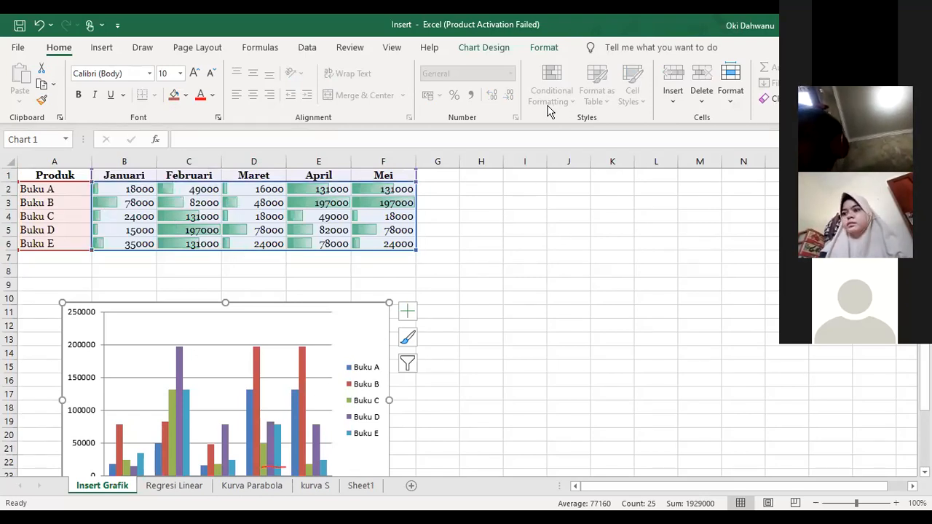
Step: Clear the conditional formatting rules from the monthly values in B2:F6
{"action": "left_click", "coordinate": [491, 226]}
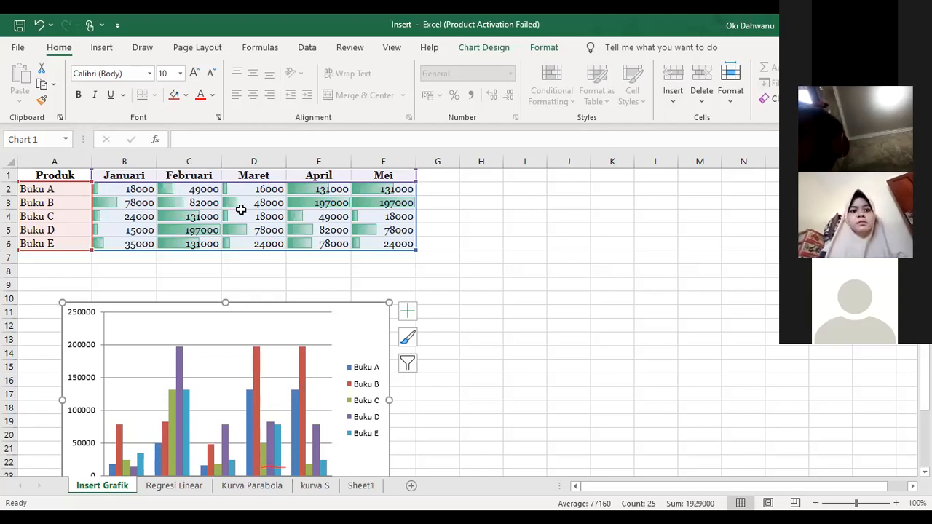
{"action": "left_click_drag", "start_coordinate": [117, 188], "coordinate": [390, 245]}
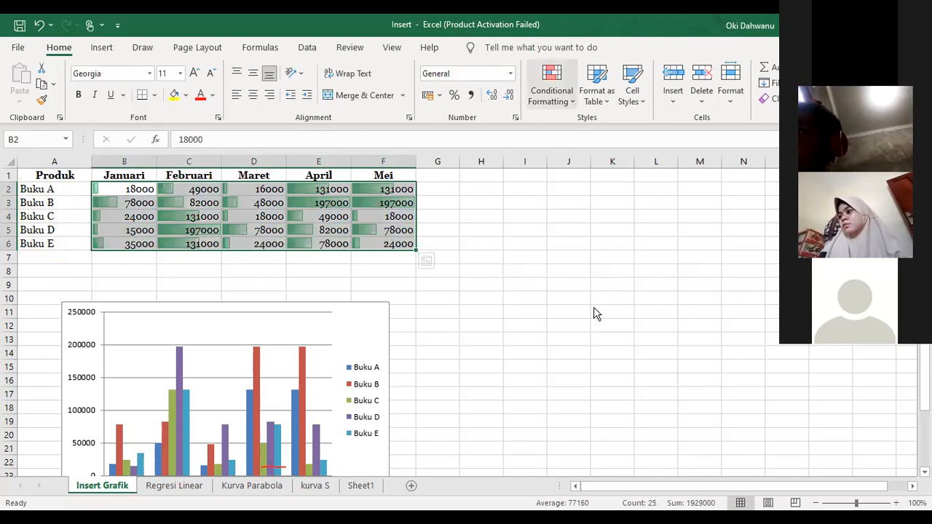
{"action": "left_click", "coordinate": [700, 310]}
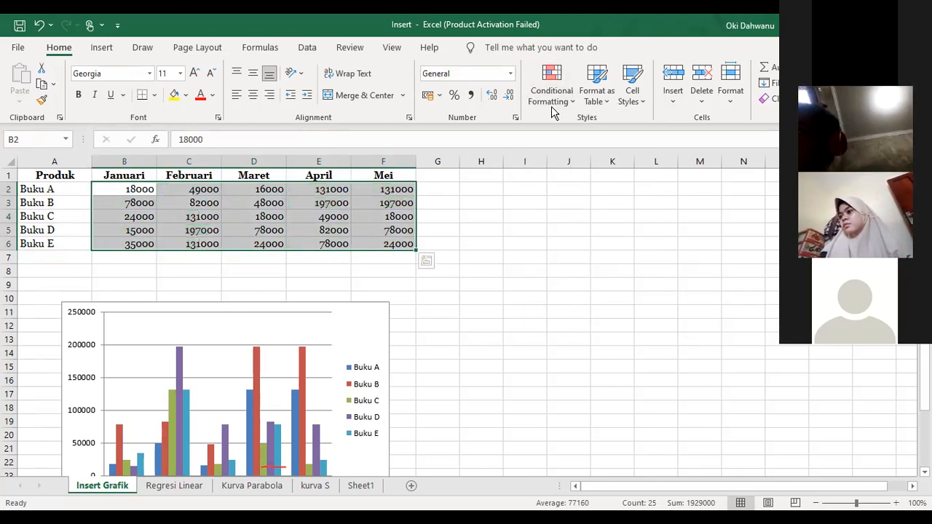
{"action": "left_click", "coordinate": [581, 105]}
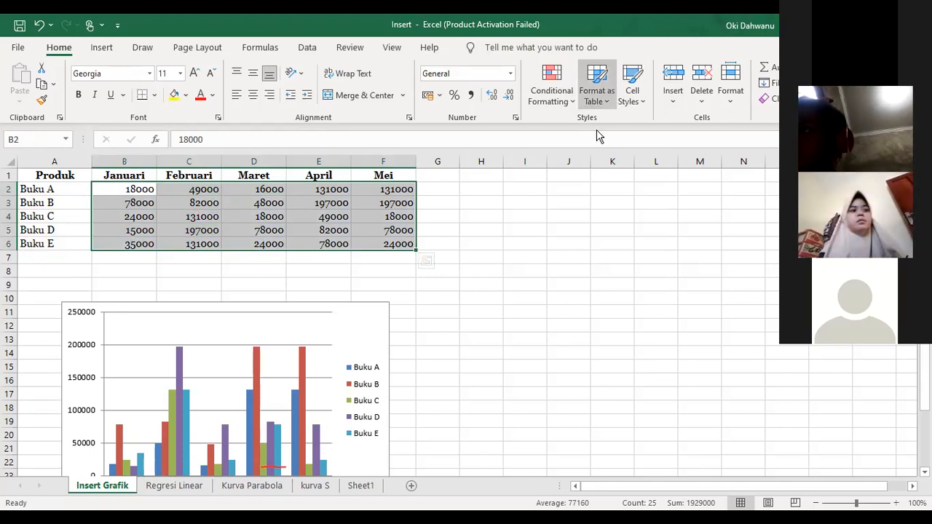
{"action": "left_click", "coordinate": [552, 95]}
{"action": "mouse_move", "coordinate": [598, 133]}
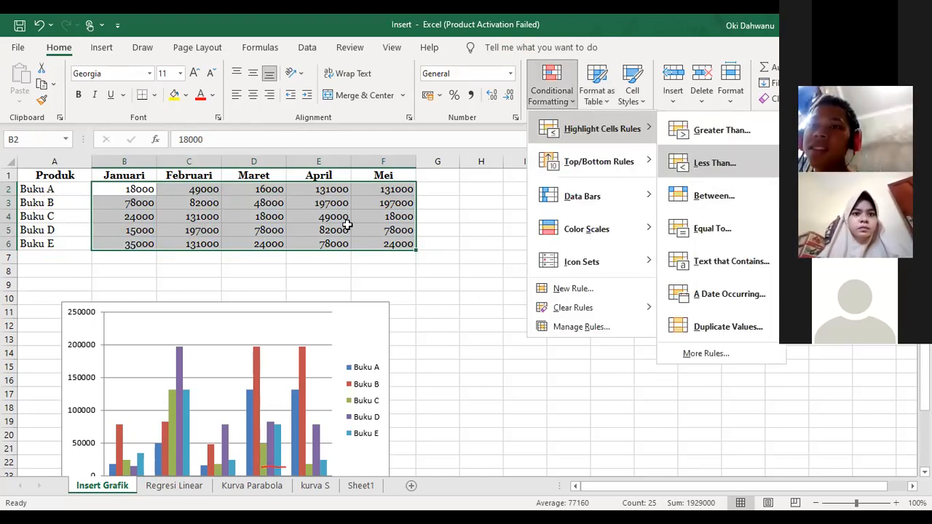
{"action": "left_click_drag", "start_coordinate": [55, 176], "coordinate": [397, 248]}
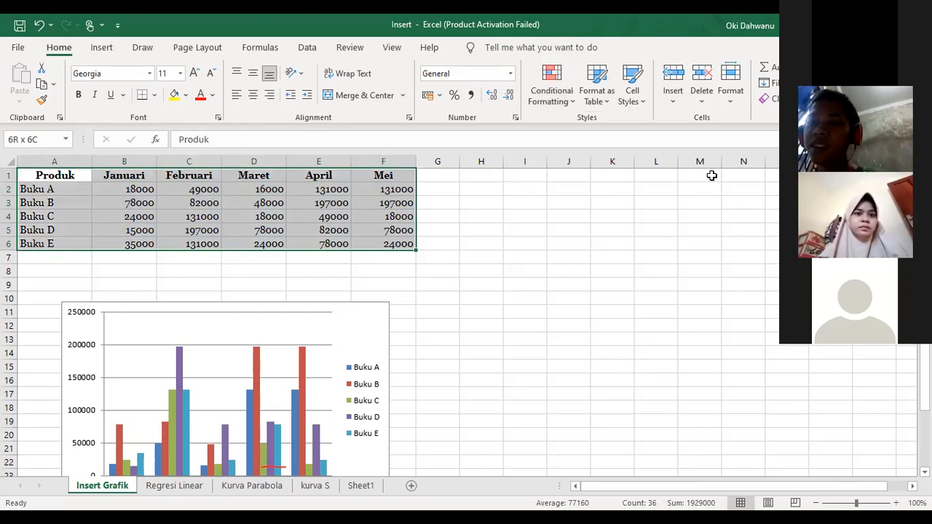
{"action": "key", "text": "ctrl+c"}
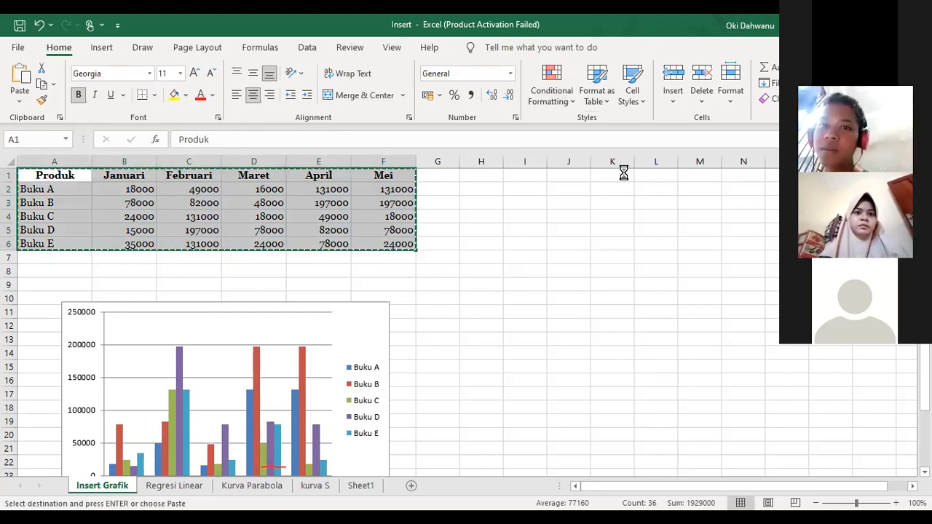
{"action": "left_click", "coordinate": [623, 175]}
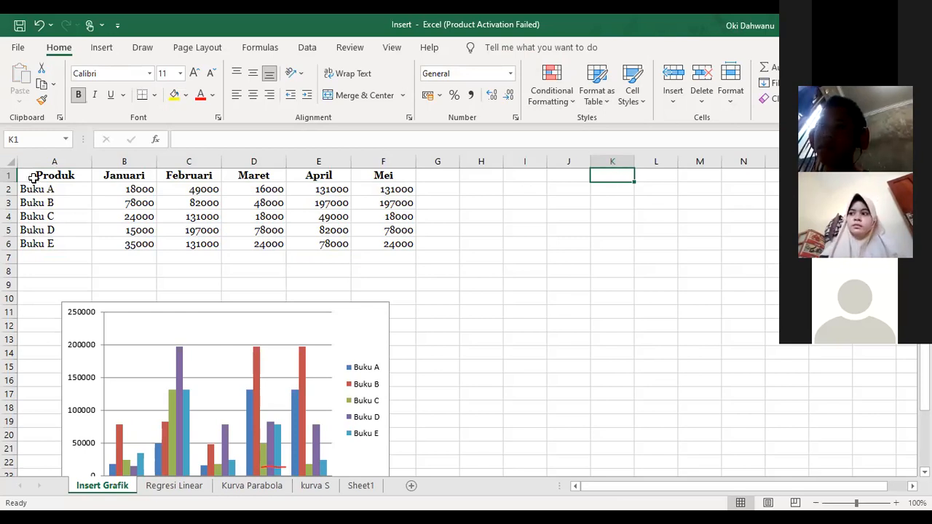
Step: Copy the whole product table A1:F6 and paste it starting at cell K1
{"action": "left_click", "coordinate": [60, 176]}
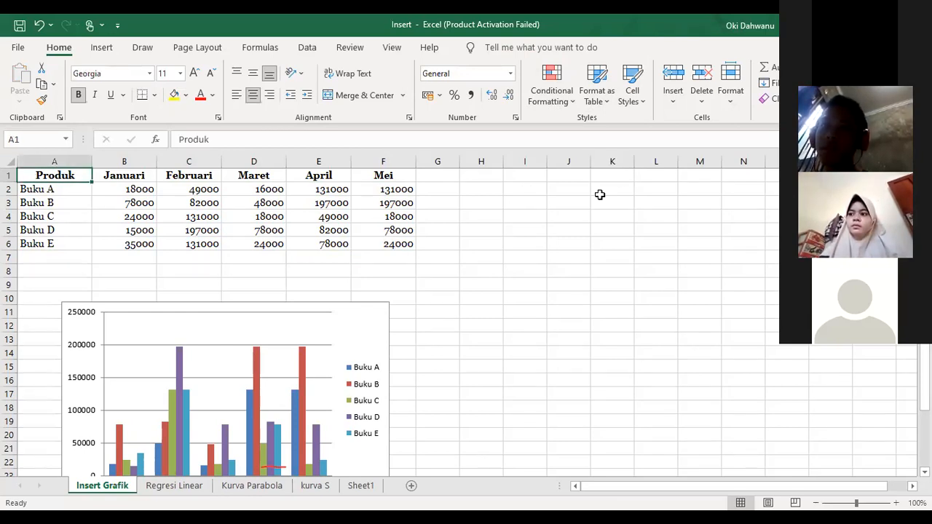
{"action": "key", "text": "ctrl+a"}
{"action": "key", "text": "ctrl+c"}
{"action": "left_click", "coordinate": [615, 176]}
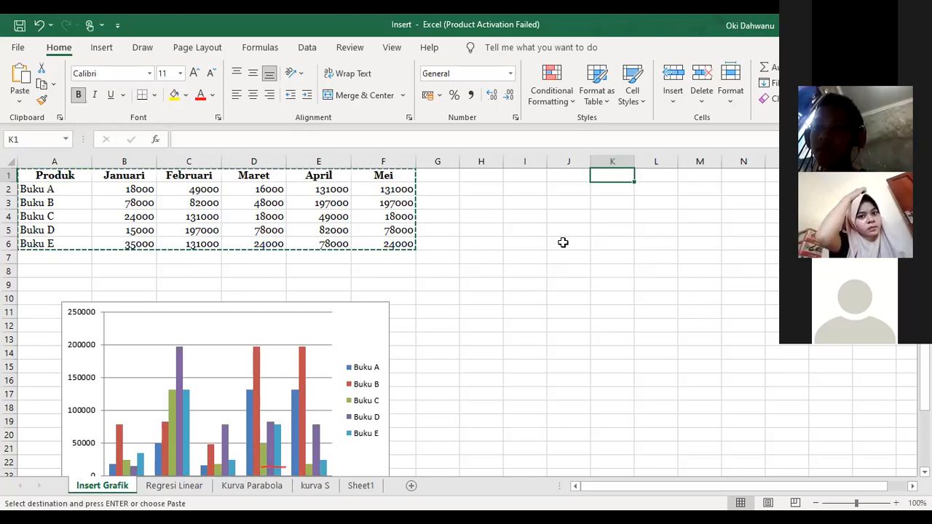
{"action": "key", "text": "ctrl+v"}
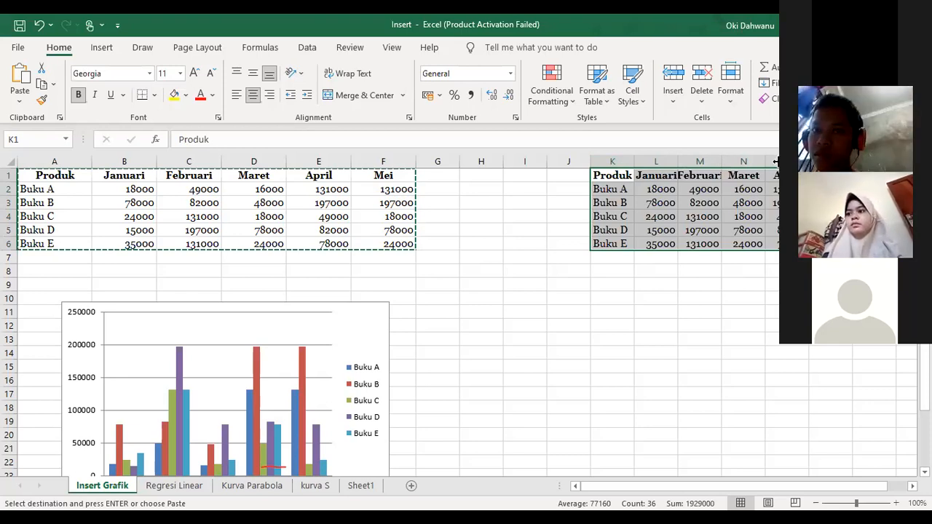
Step: Paste a second copy of the product table starting at cell K8
{"action": "left_click", "coordinate": [610, 268]}
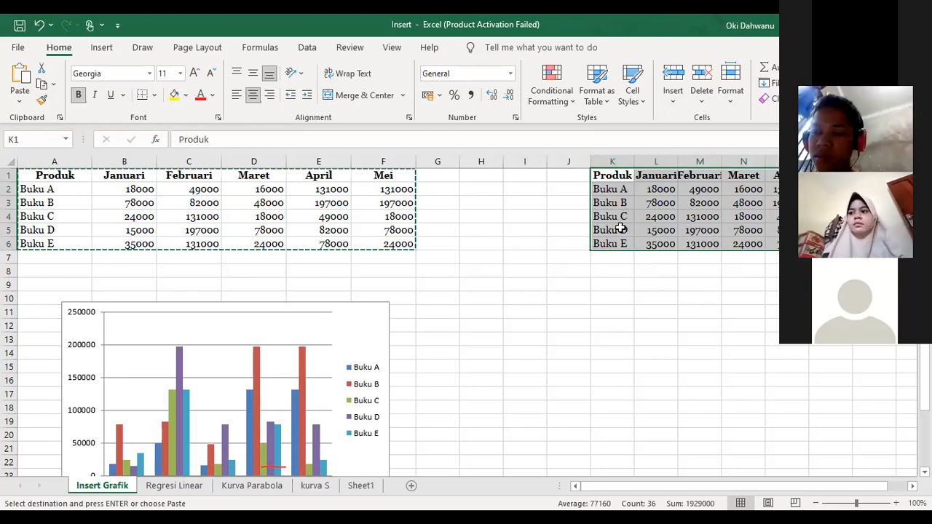
{"action": "key", "text": "ctrl+v"}
{"action": "left_click", "coordinate": [519, 299]}
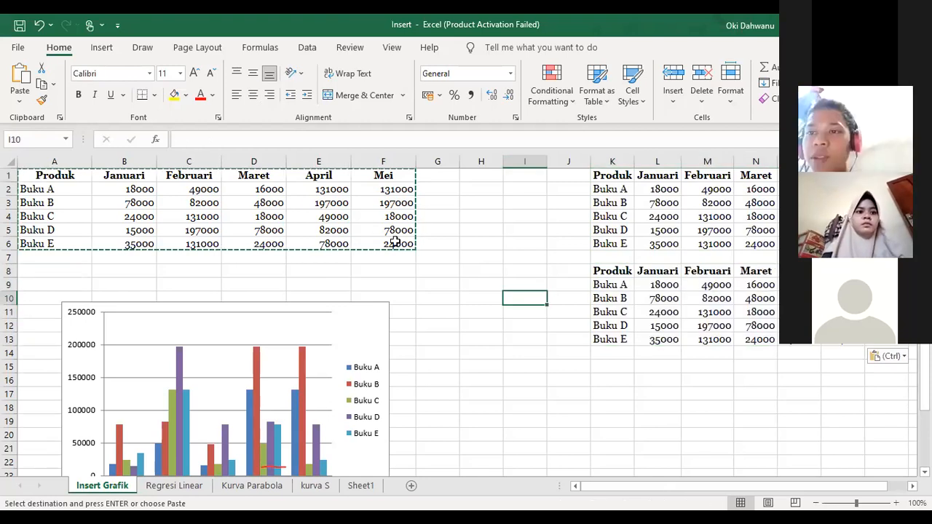
Step: Apply green gradient-fill data bars to the original table's monthly values in B2:F6
{"action": "left_click_drag", "start_coordinate": [54, 176], "coordinate": [394, 241]}
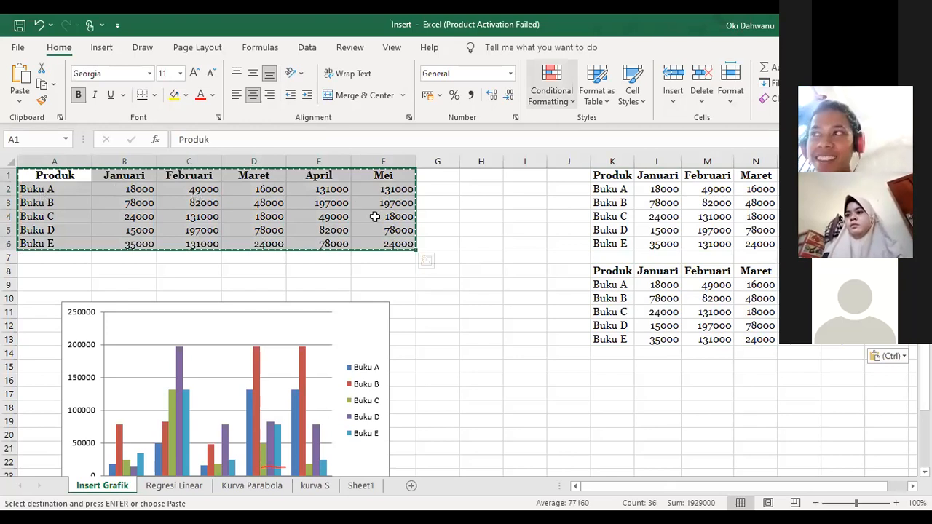
{"action": "key", "text": "Escape"}
{"action": "left_click_drag", "start_coordinate": [319, 203], "coordinate": [399, 243]}
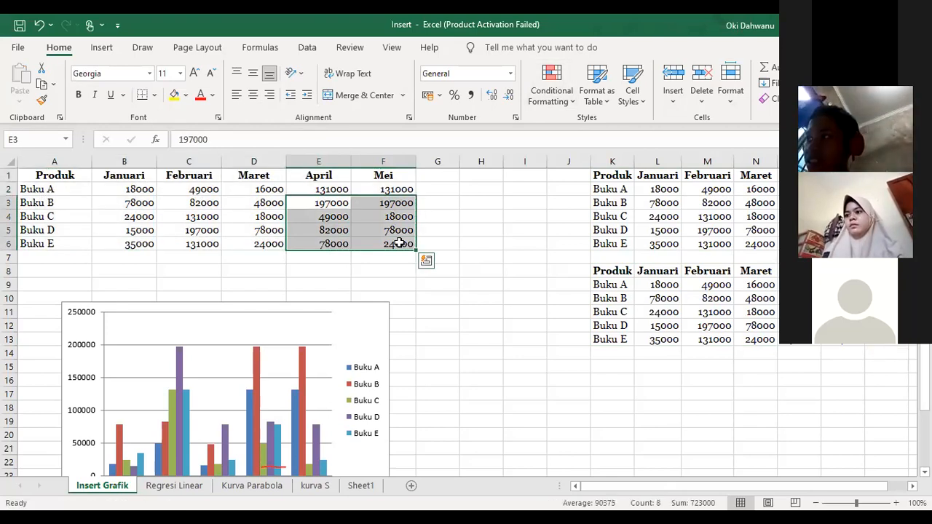
{"action": "left_click_drag", "start_coordinate": [141, 187], "coordinate": [400, 243]}
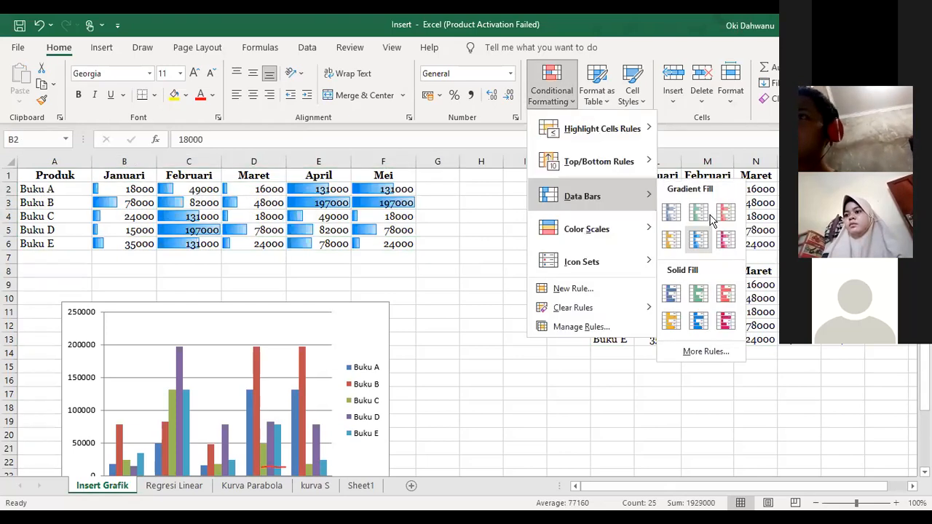
{"action": "left_click", "coordinate": [699, 213]}
Step: Apply a Less Than highlight rule of 106000 with Light Red Fill with Dark Red Text to the first copy's values in L2:P6
{"action": "left_click_drag", "start_coordinate": [657, 189], "coordinate": [843, 244]}
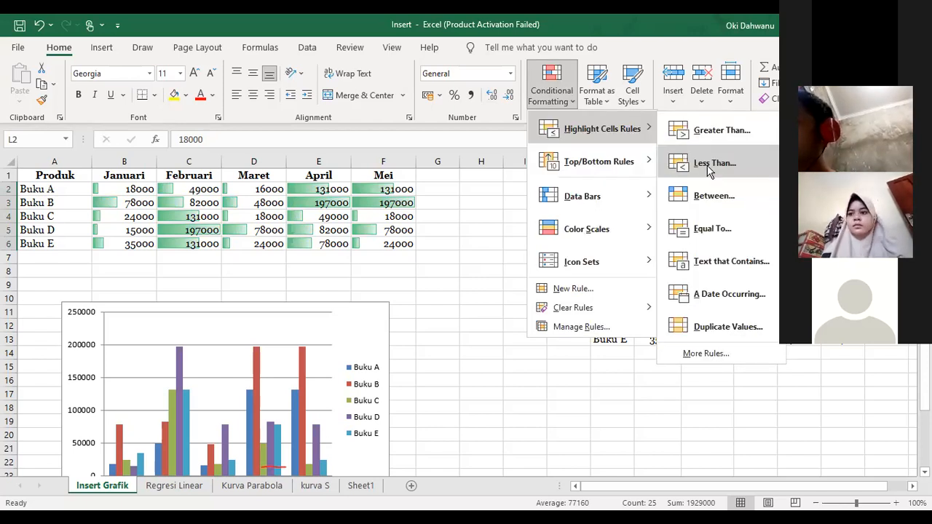
{"action": "left_click", "coordinate": [701, 175]}
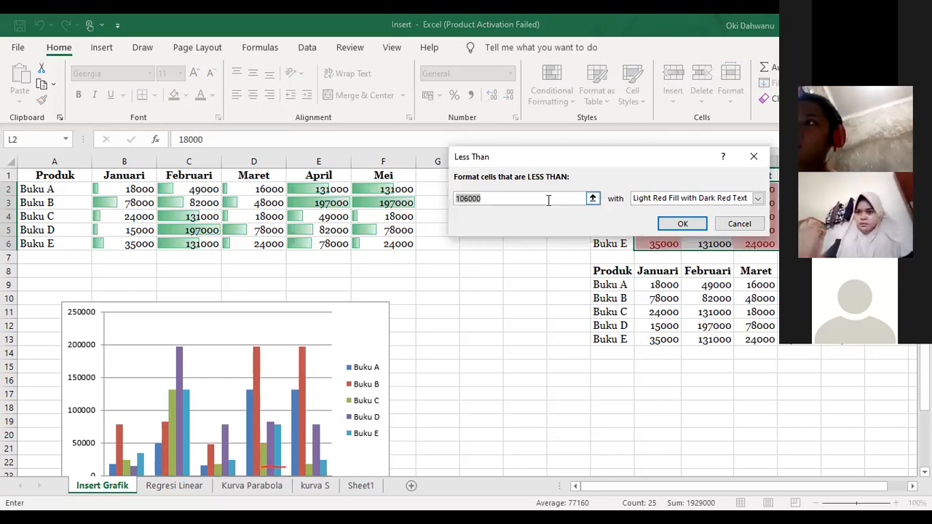
{"action": "left_click", "coordinate": [563, 200]}
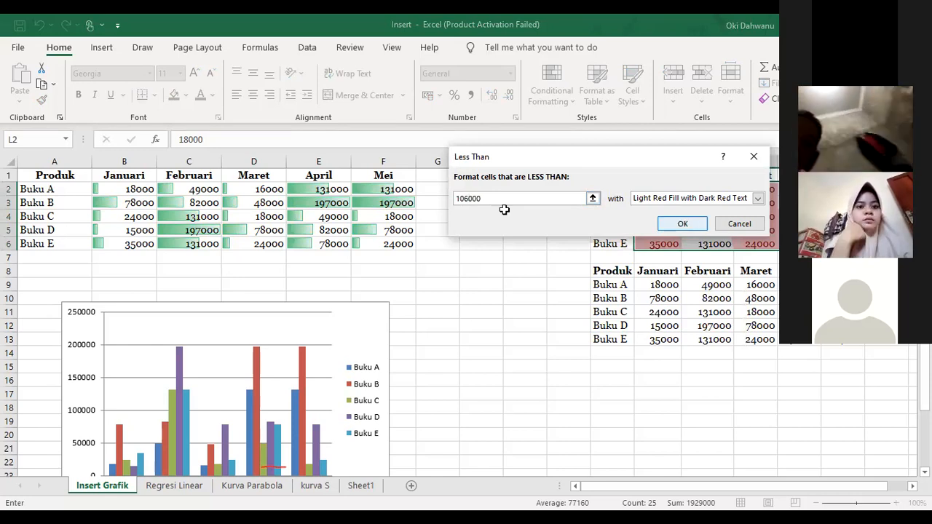
{"action": "key", "text": "Return"}
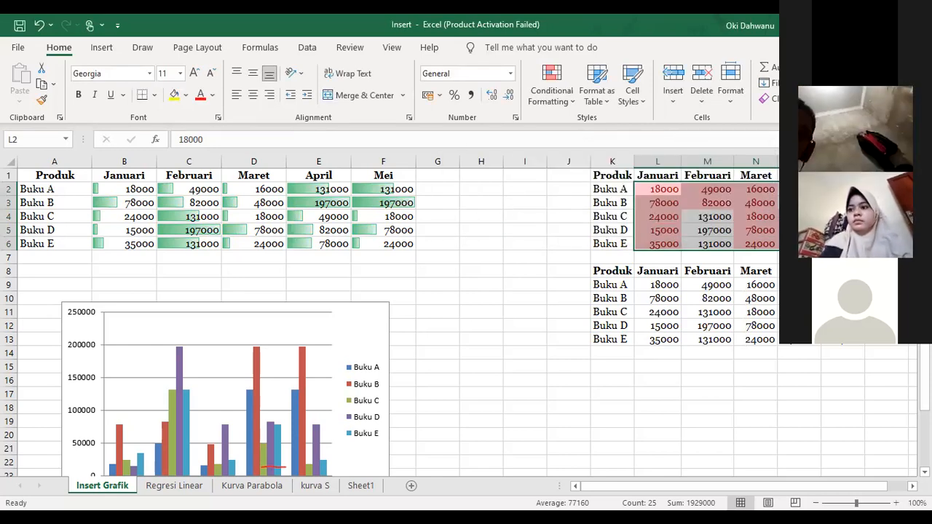
Step: Enter the note "untuk melihat nilai dibawah target yang diinginkan" in cell Q2 beside the first copied table
{"action": "left_click", "coordinate": [886, 189]}
{"action": "type", "text": "untuk melihat nilai dibawah"}
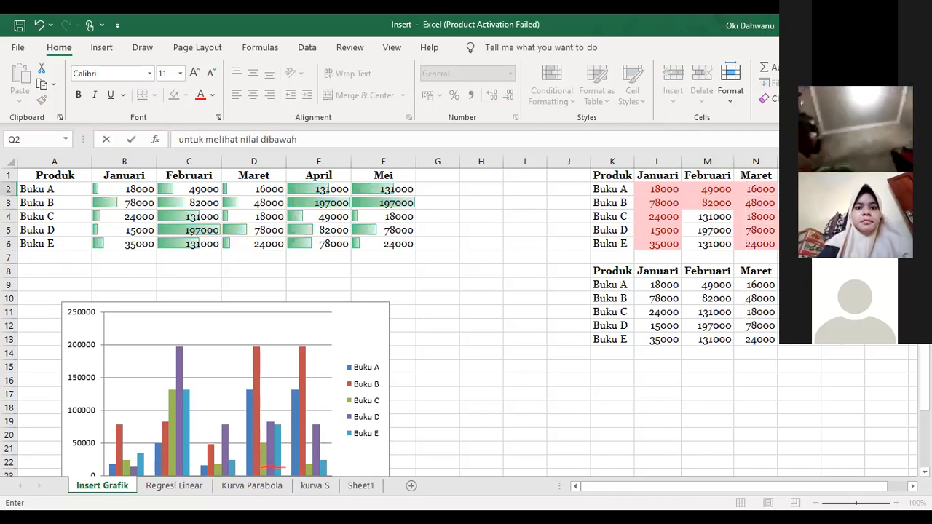
{"action": "type", "text": " target"}
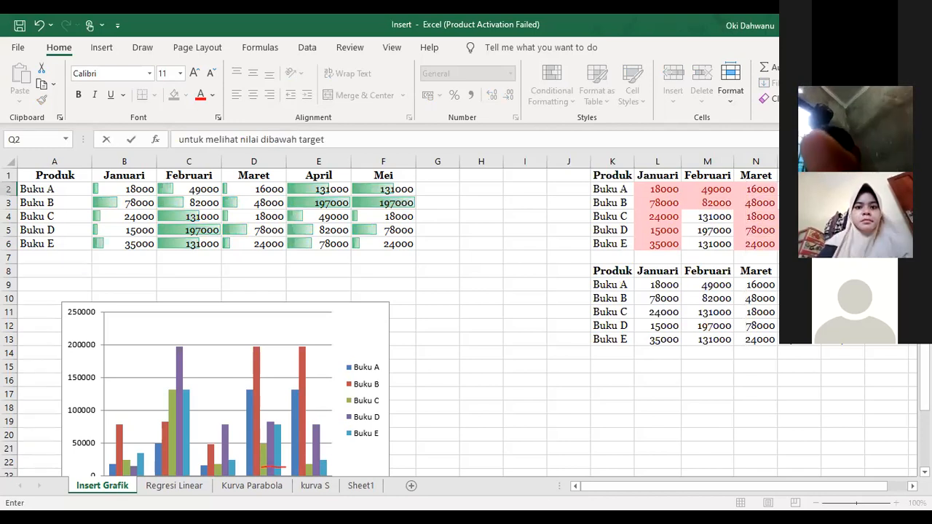
{"action": "type", "text": " yang diinginkan"}
{"action": "key", "text": "Return"}
Step: Enter the heading "conditional less than" in cell Q1, above the note
{"action": "key", "text": "Up"}
{"action": "key", "text": "Up"}
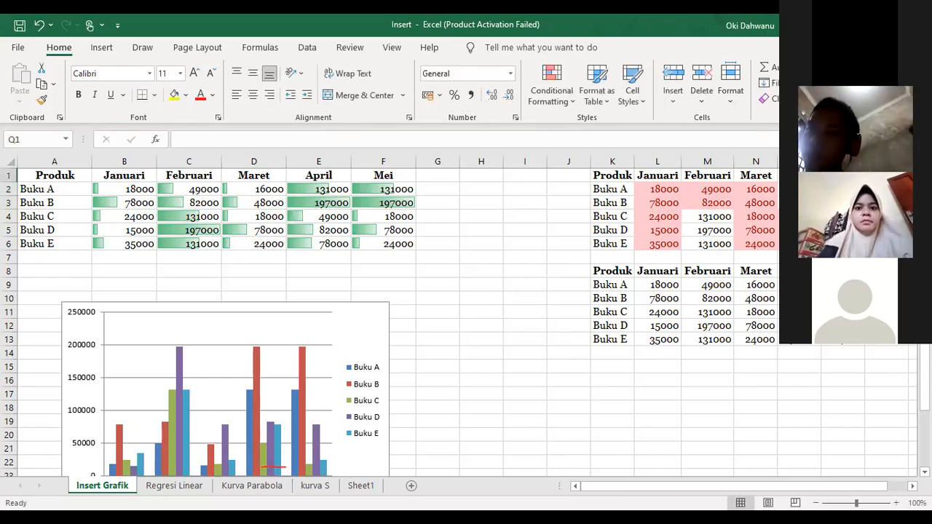
{"action": "type", "text": "conditional less than"}
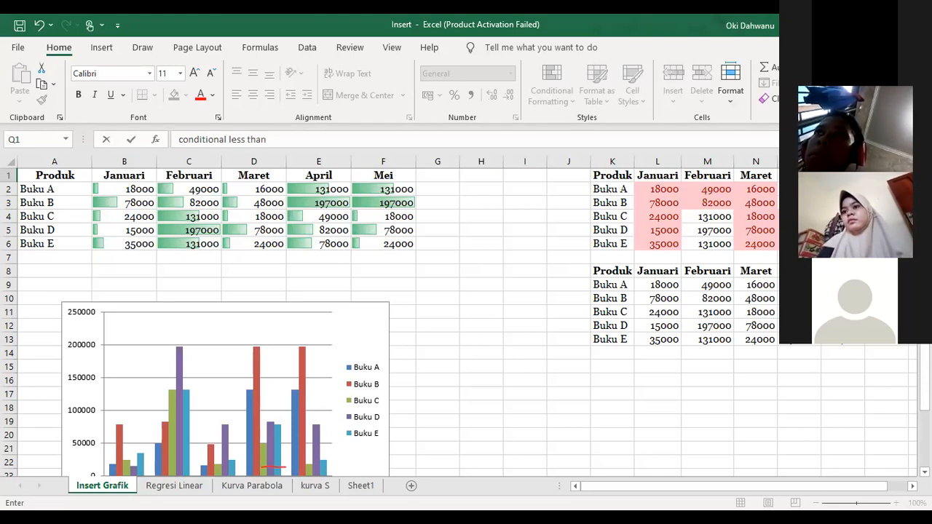
{"action": "key", "text": "Return"}
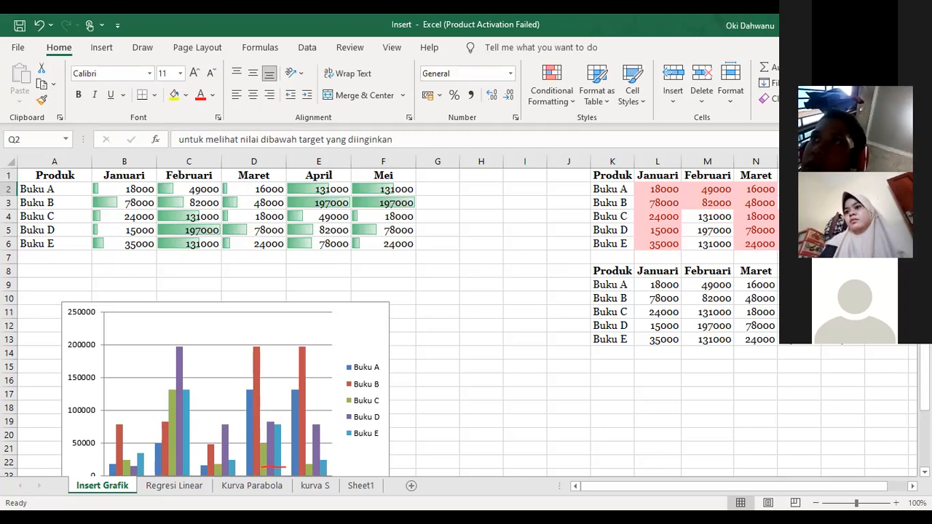
Step: Apply a Top 10 Items rule with Light Red Fill with Dark Red Text to the second copy's values in L9:P13
{"action": "left_click_drag", "start_coordinate": [657, 284], "coordinate": [851, 339]}
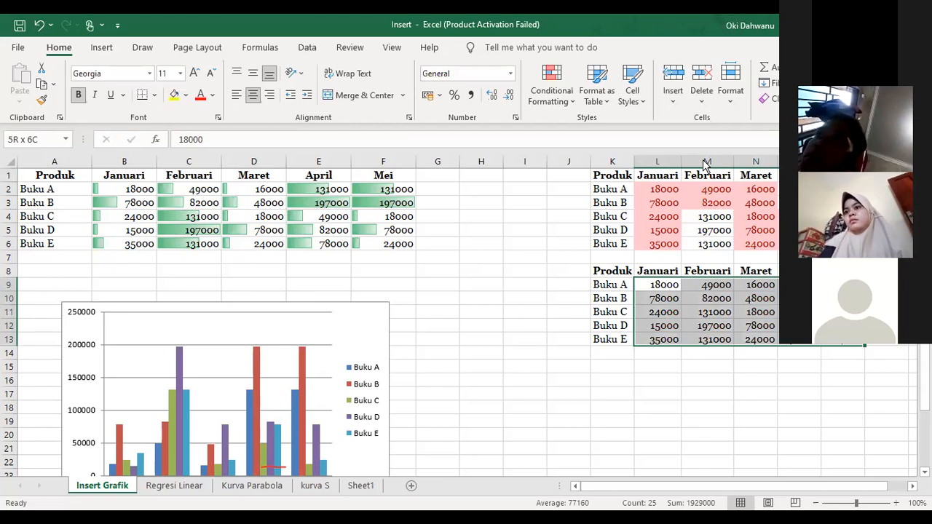
{"action": "left_click", "coordinate": [552, 85]}
{"action": "mouse_move", "coordinate": [599, 162]}
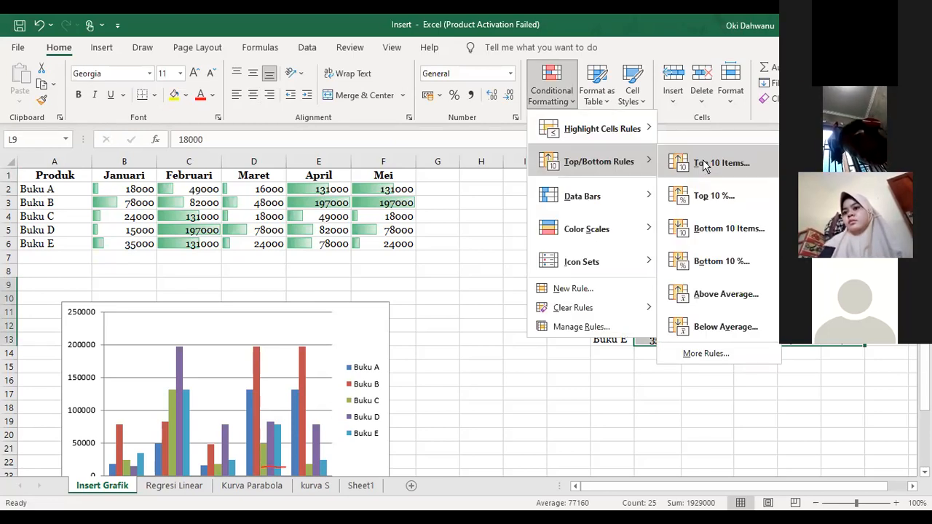
{"action": "left_click", "coordinate": [705, 166]}
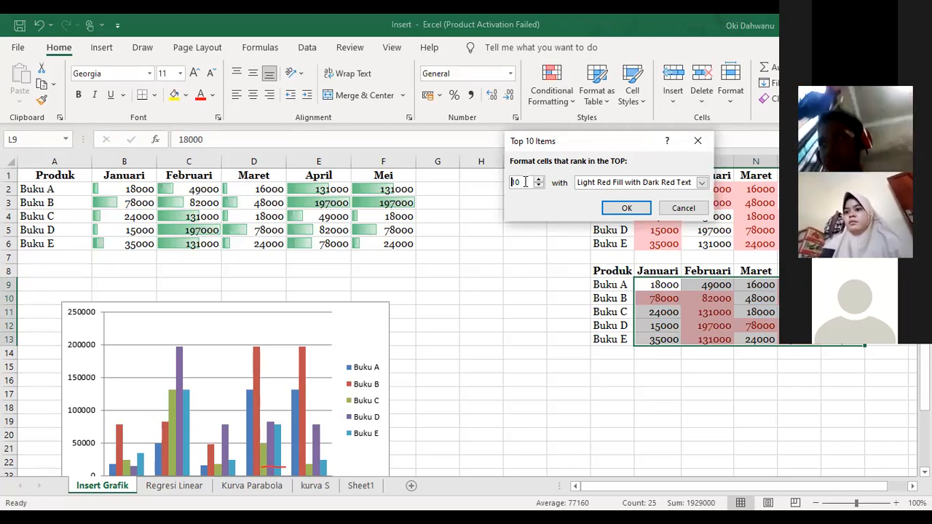
{"action": "left_click", "coordinate": [634, 210]}
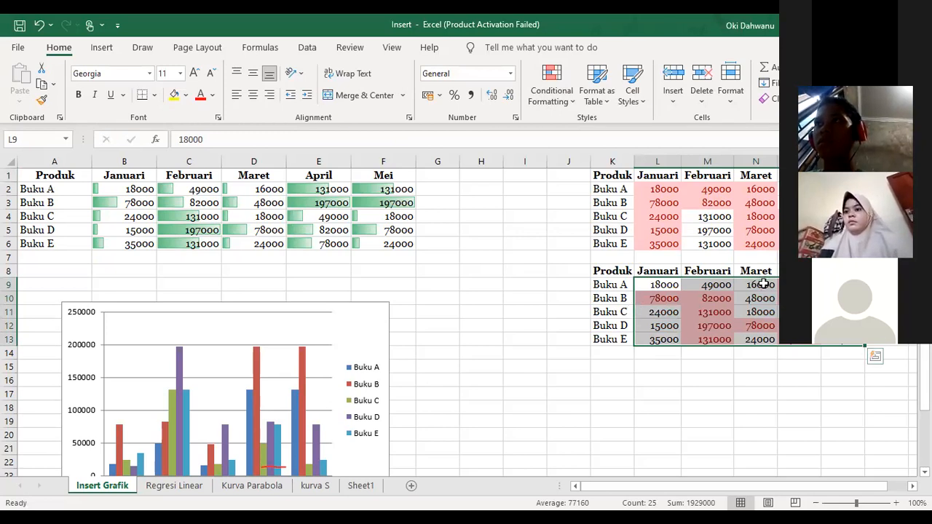
Step: Examine the chart, the data bars in the original table and the highlighted values in the first copied table
{"action": "left_click", "coordinate": [25, 213]}
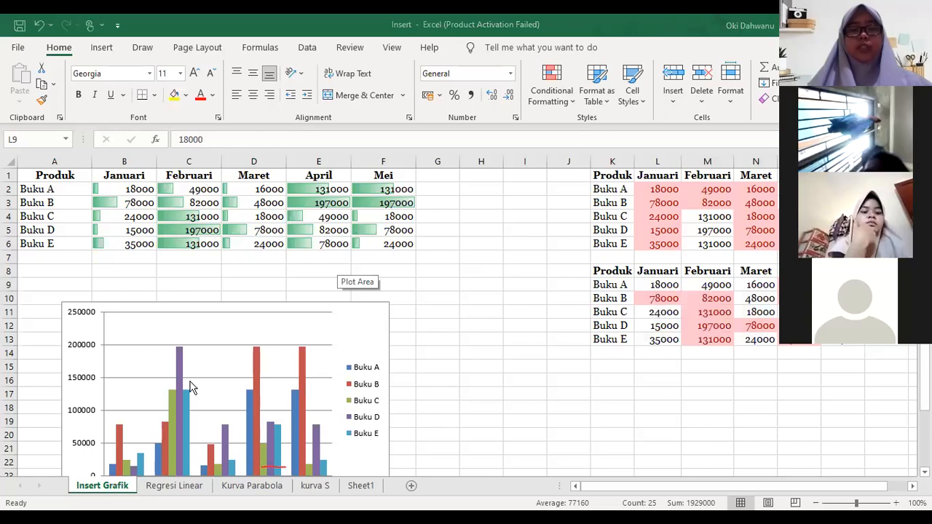
{"action": "scroll", "coordinate": [186, 342], "scroll_direction": "down", "scroll_amount": 2}
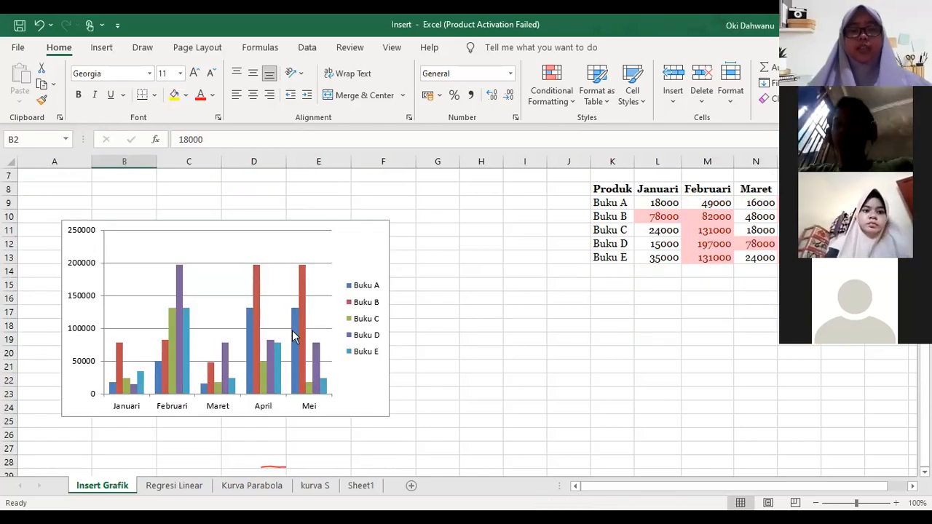
{"action": "scroll", "coordinate": [146, 204], "scroll_direction": "up", "scroll_amount": 1}
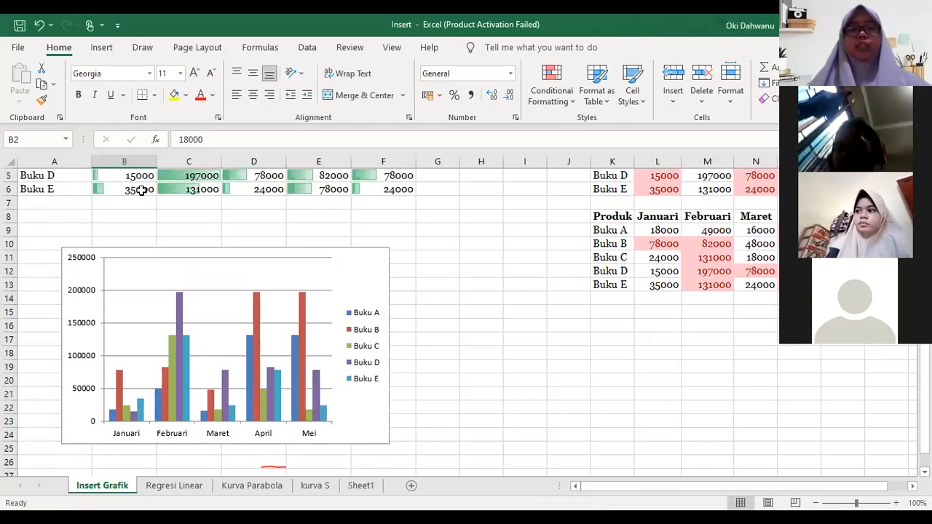
{"action": "scroll", "coordinate": [137, 187], "scroll_direction": "up", "scroll_amount": 1}
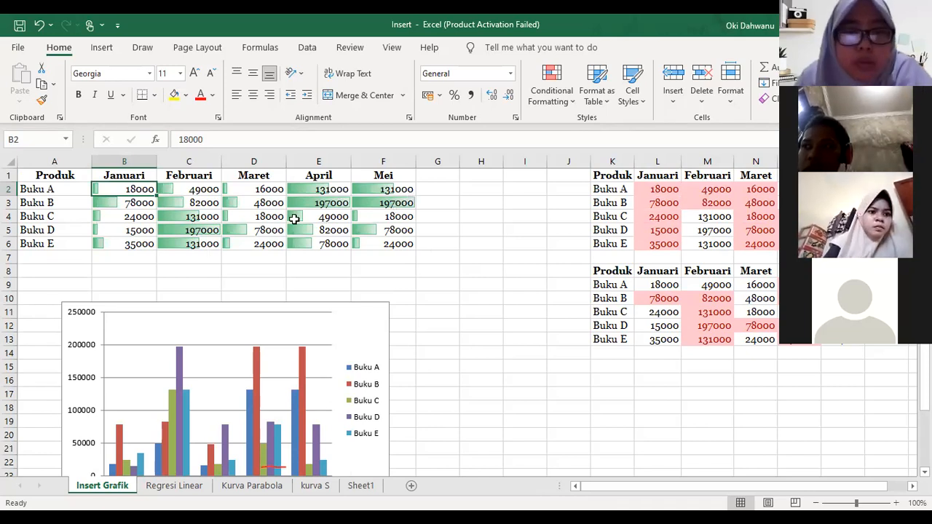
{"action": "left_click", "coordinate": [397, 203]}
{"action": "left_click", "coordinate": [194, 227]}
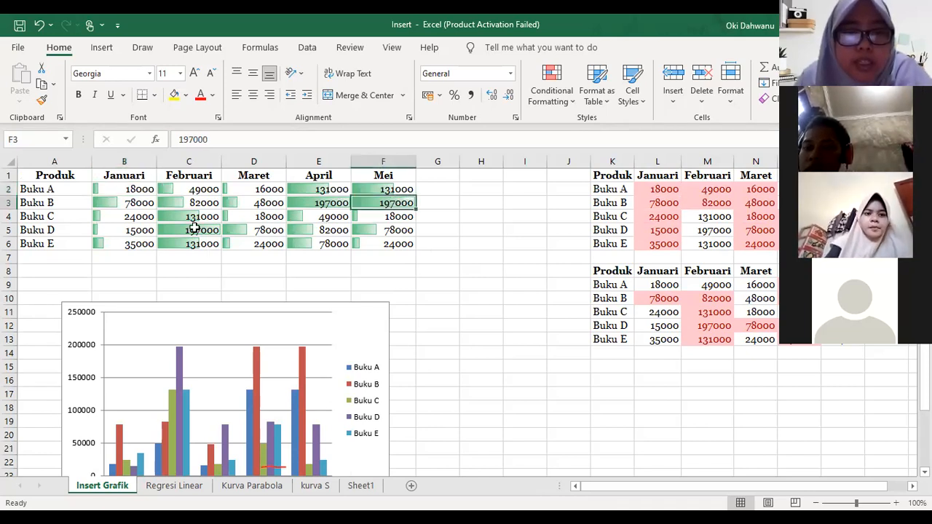
{"action": "left_click", "coordinate": [405, 201]}
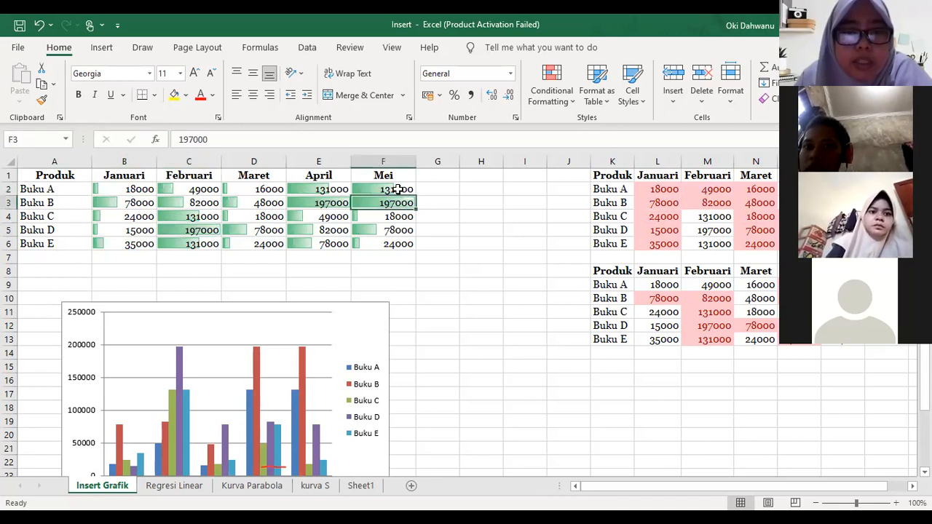
{"action": "left_click", "coordinate": [341, 192]}
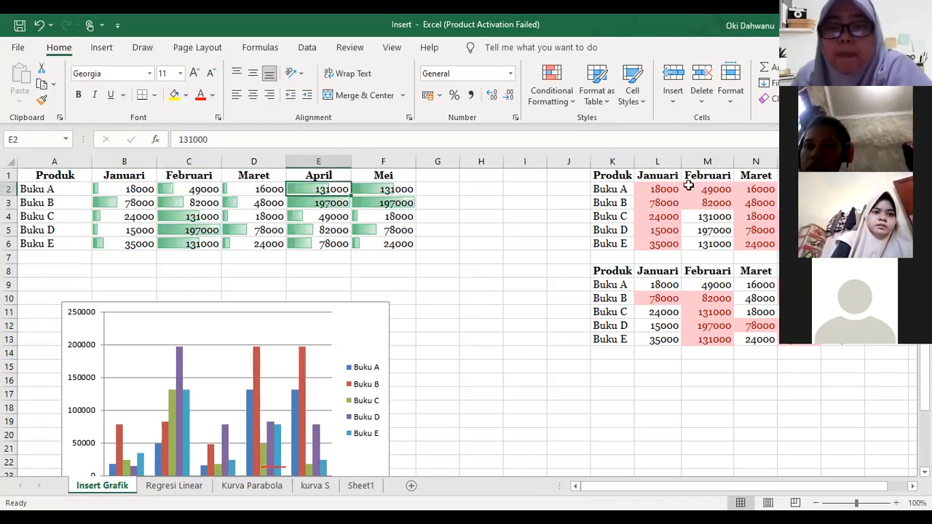
{"action": "left_click", "coordinate": [799, 203]}
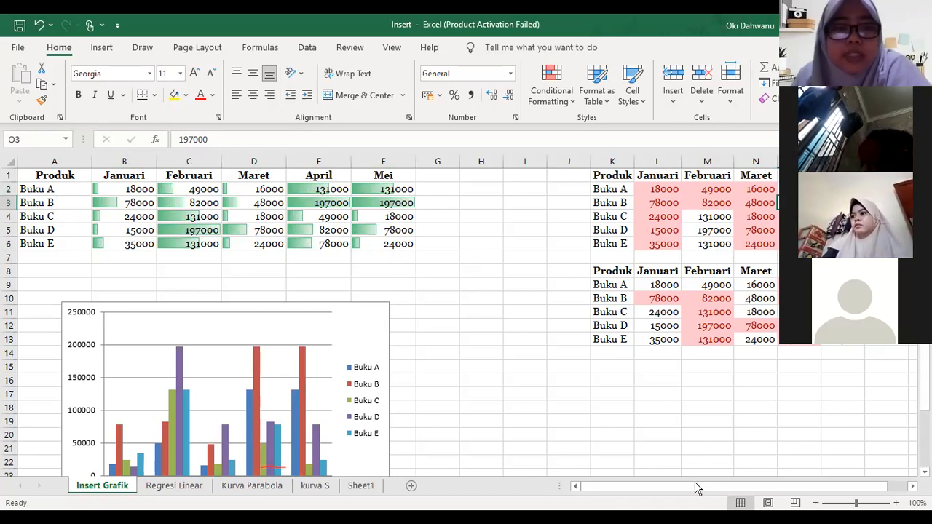
{"action": "left_click", "coordinate": [524, 244]}
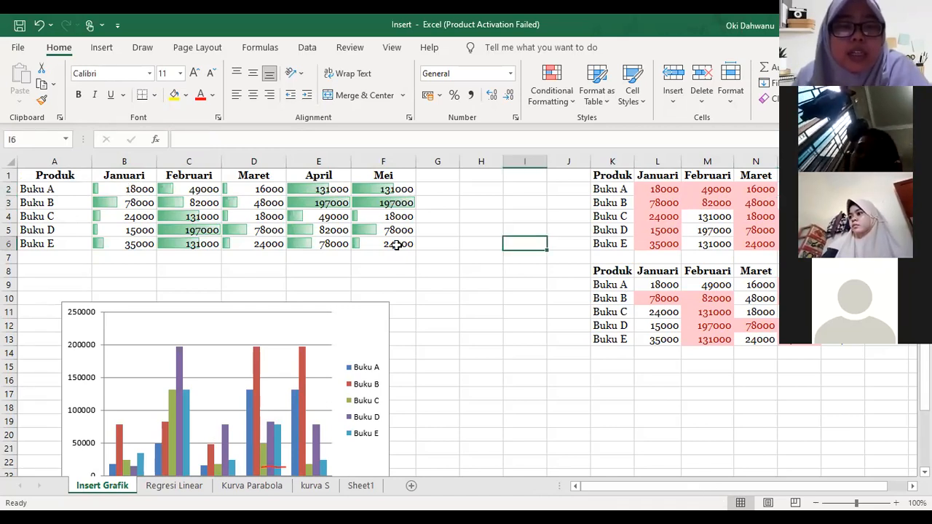
Step: Try blue gradient-fill data bars on the original table's monthly values in B2:F6
{"action": "left_click_drag", "start_coordinate": [123, 189], "coordinate": [397, 246]}
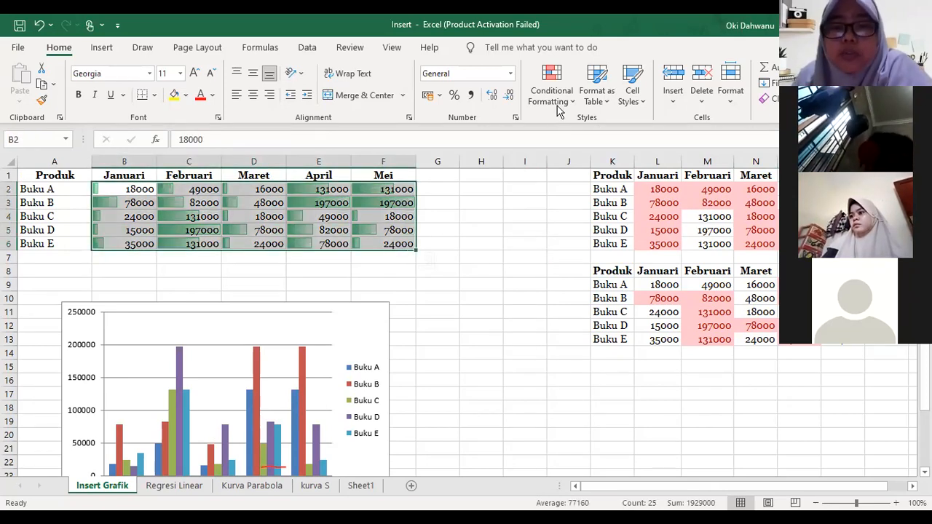
{"action": "left_click", "coordinate": [552, 86]}
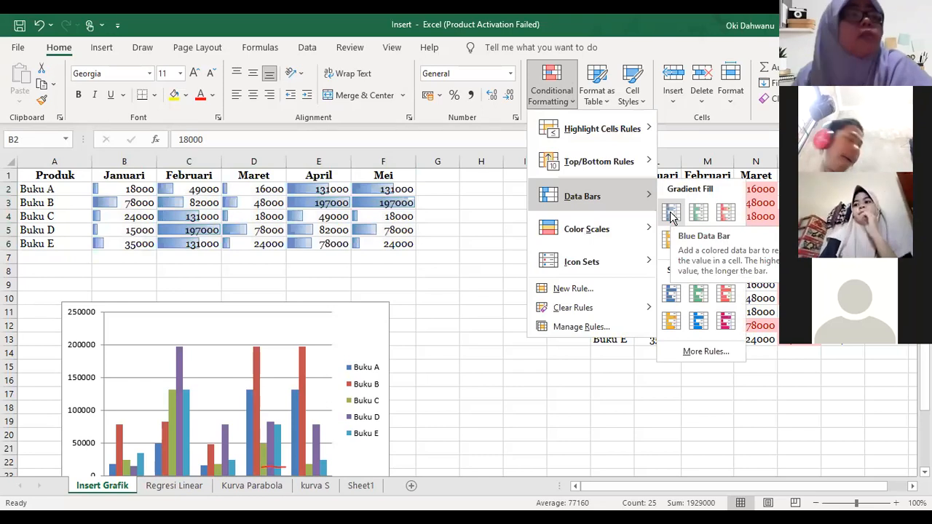
{"action": "left_click", "coordinate": [671, 215]}
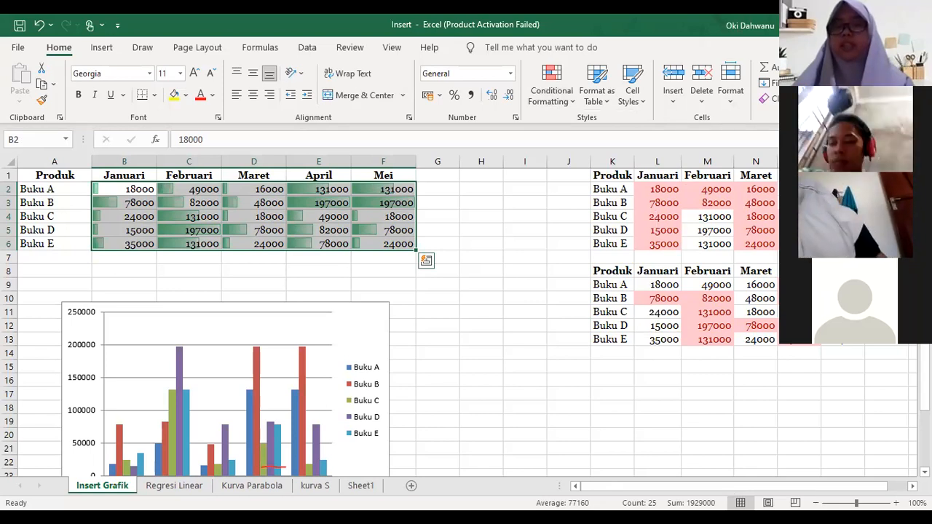
Step: Apply a Less Than 100000 rule with Light Red Fill with Dark Red Text to the first copied table's values in L2:P6
{"action": "left_click", "coordinate": [886, 176]}
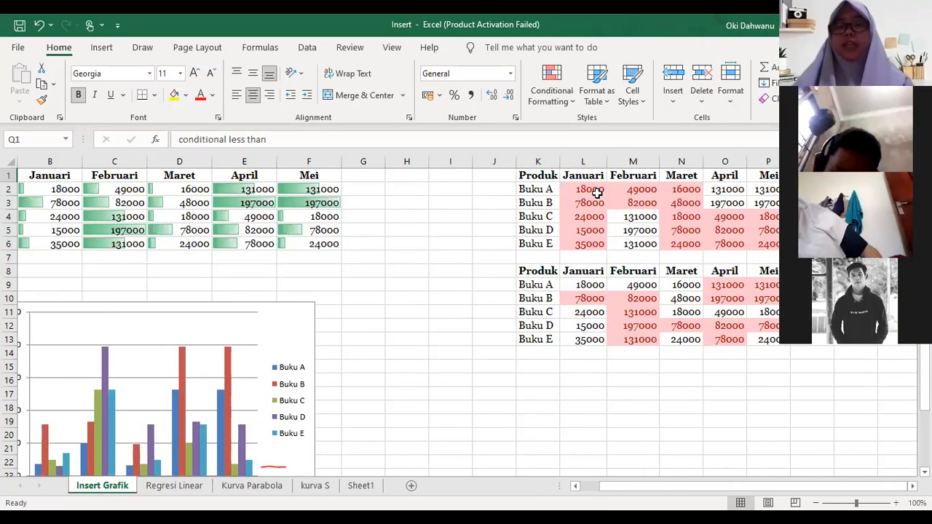
{"action": "left_click_drag", "start_coordinate": [597, 192], "coordinate": [760, 241]}
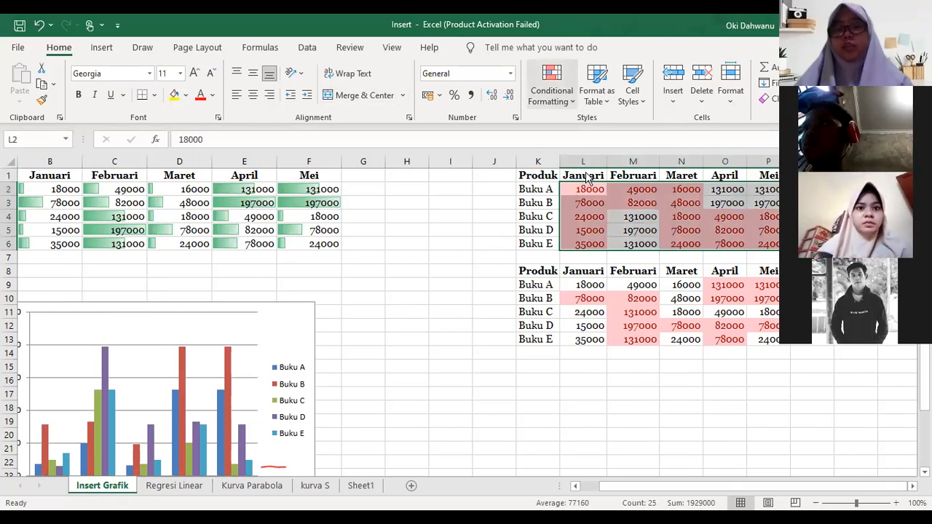
{"action": "left_click", "coordinate": [552, 87]}
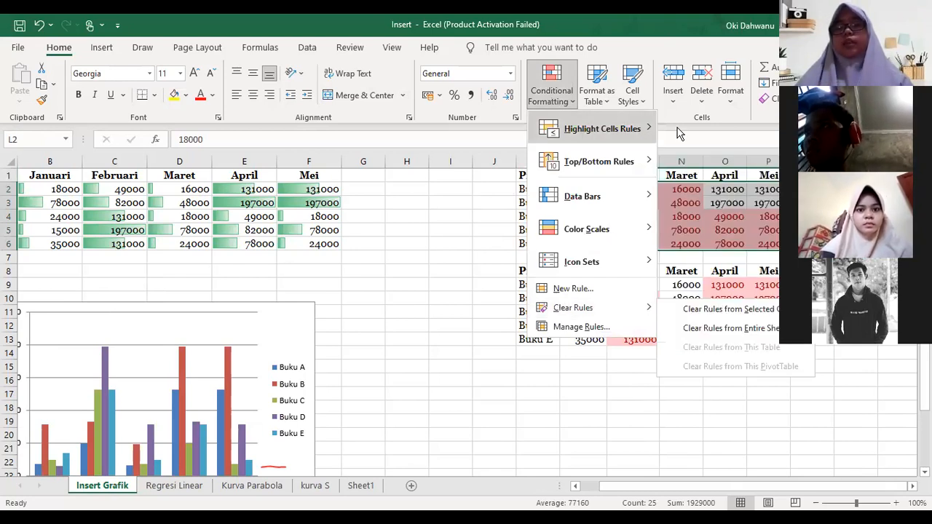
{"action": "mouse_move", "coordinate": [583, 136]}
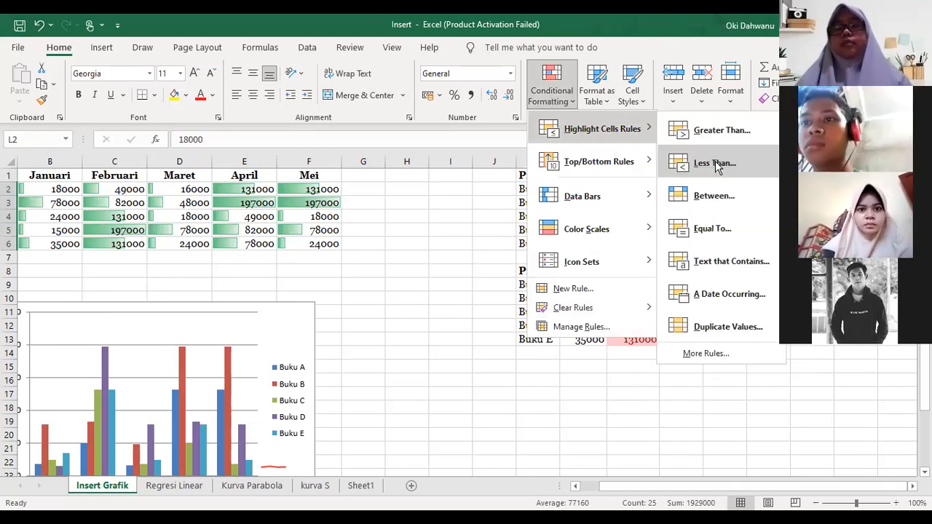
{"action": "left_click", "coordinate": [716, 166]}
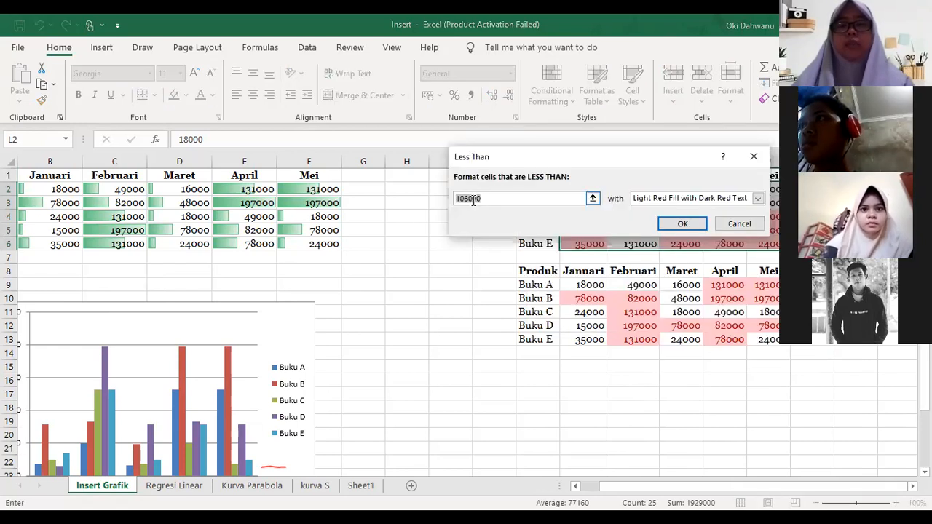
{"action": "left_click", "coordinate": [468, 198]}
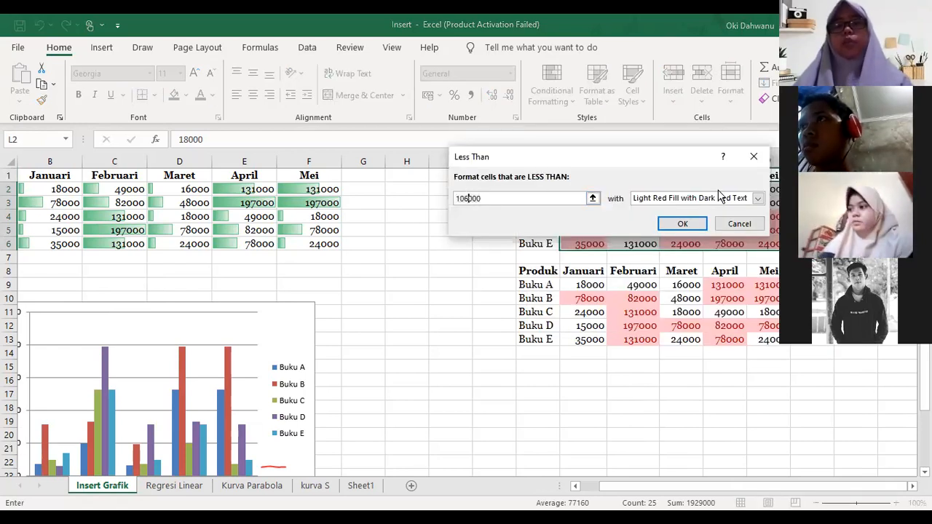
{"action": "key", "text": "BackSpace"}
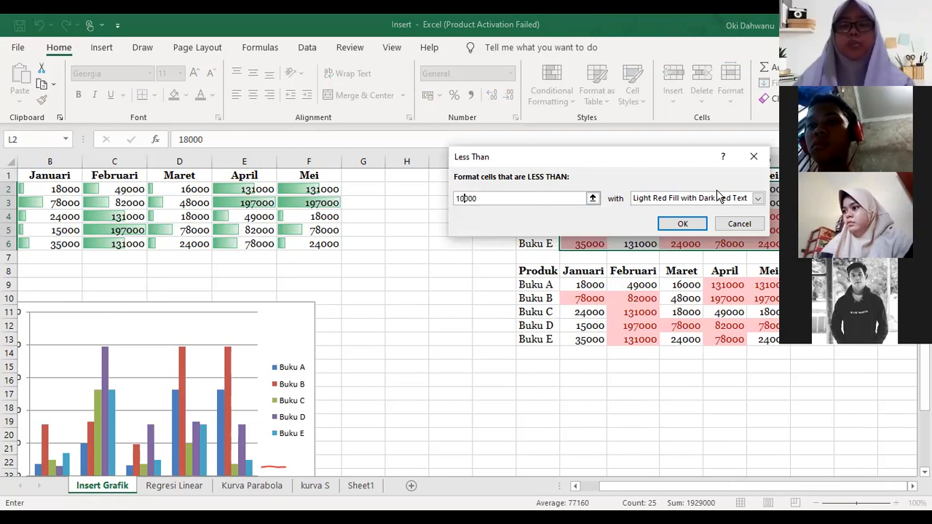
{"action": "type", "text": "0"}
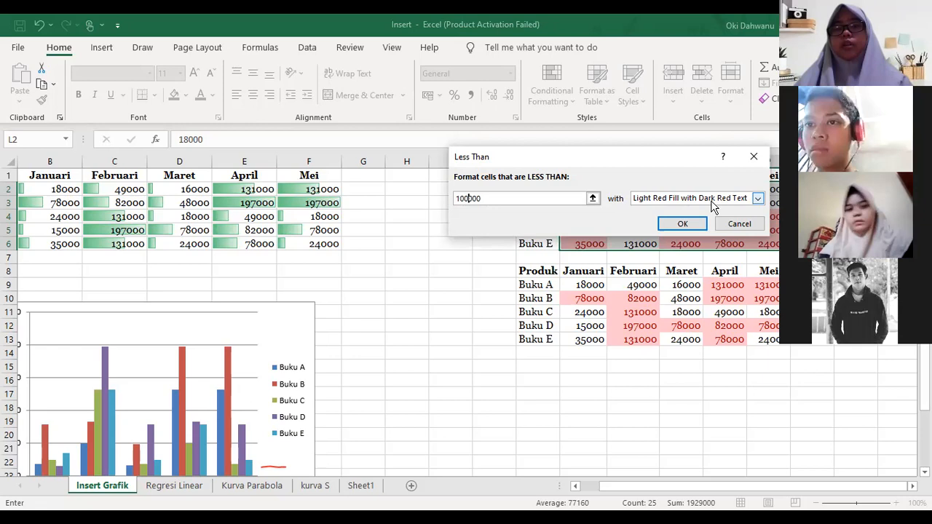
{"action": "left_click", "coordinate": [757, 201]}
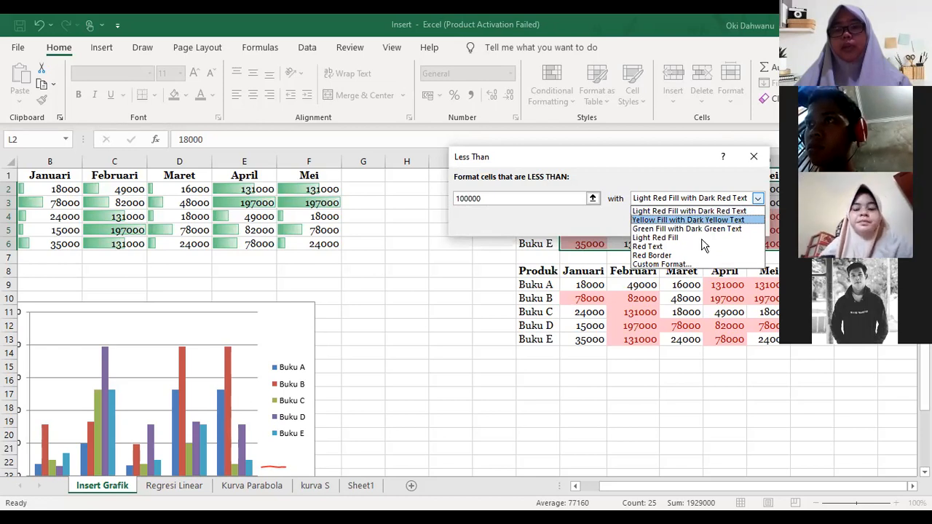
{"action": "left_click", "coordinate": [758, 211]}
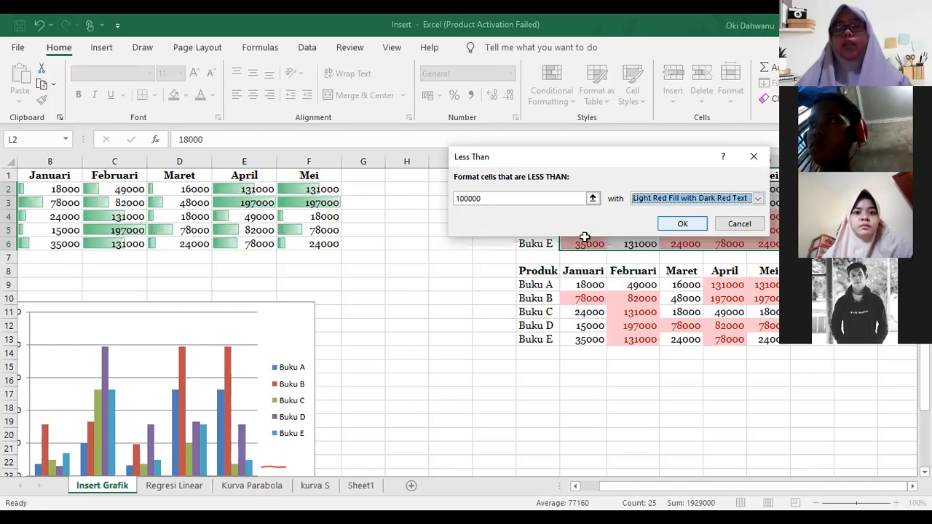
{"action": "left_click", "coordinate": [688, 224]}
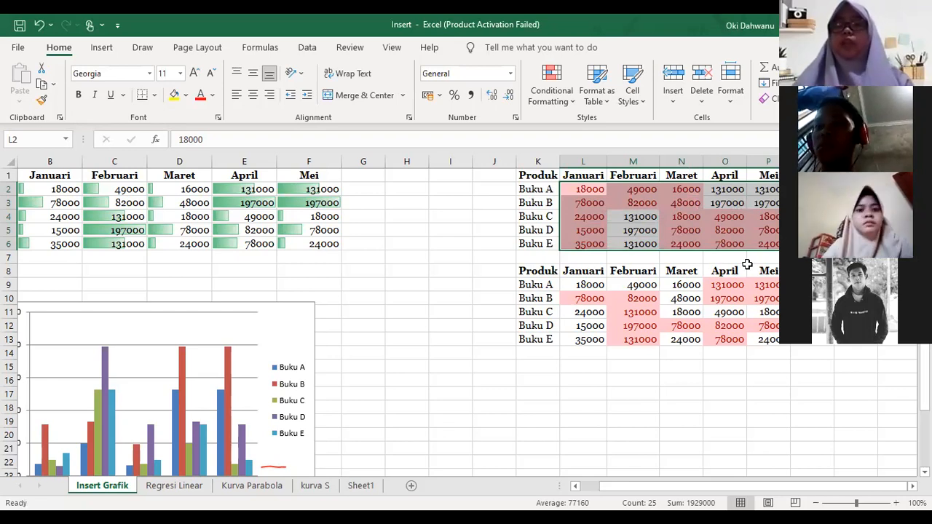
Step: Enter the label "top ten" in cell Q9, beside the second copied table
{"action": "scroll", "coordinate": [617, 268], "scroll_direction": "down", "scroll_amount": 1}
{"action": "left_click", "coordinate": [617, 269]}
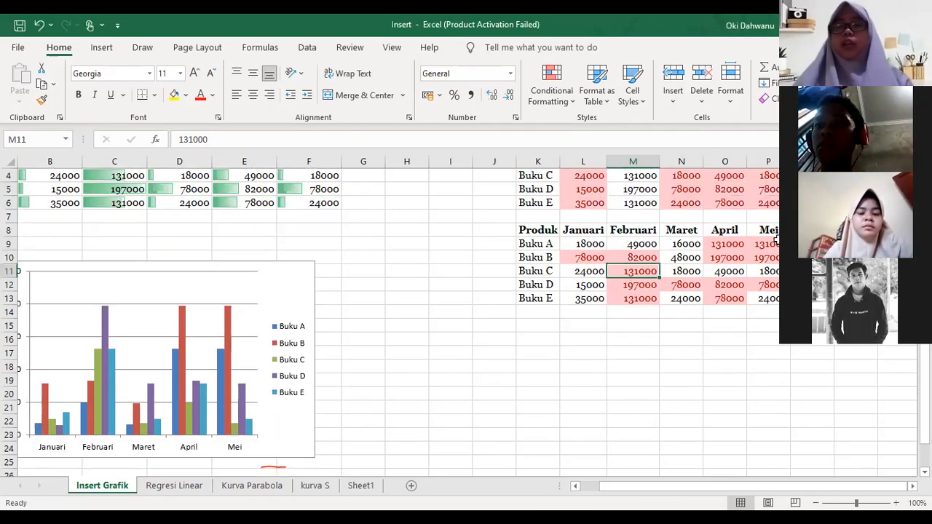
{"action": "left_click", "coordinate": [812, 244]}
{"action": "type", "text": "t"}
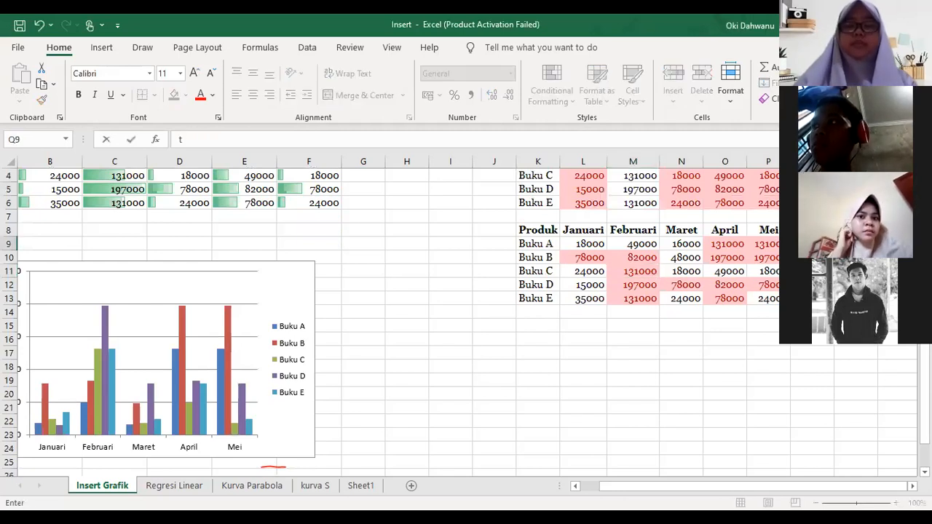
{"action": "type", "text": "op ten"}
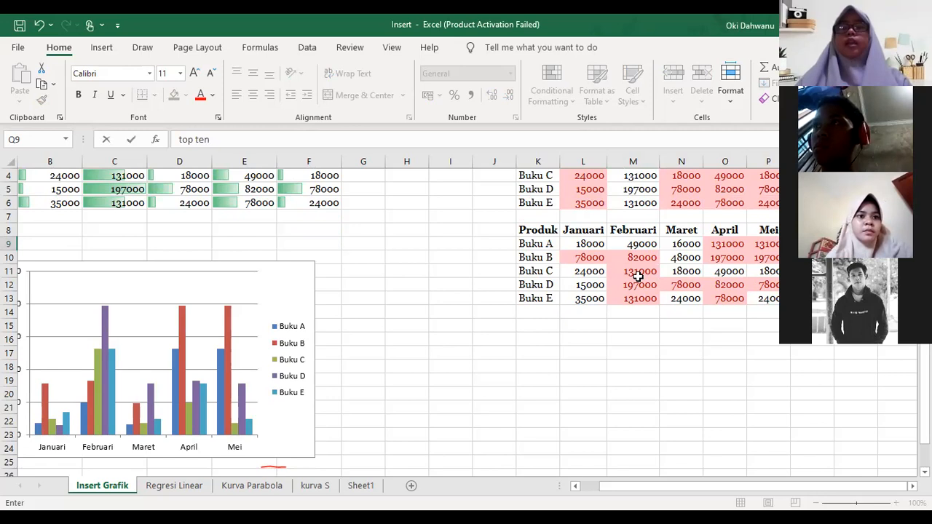
{"action": "key", "text": "Return"}
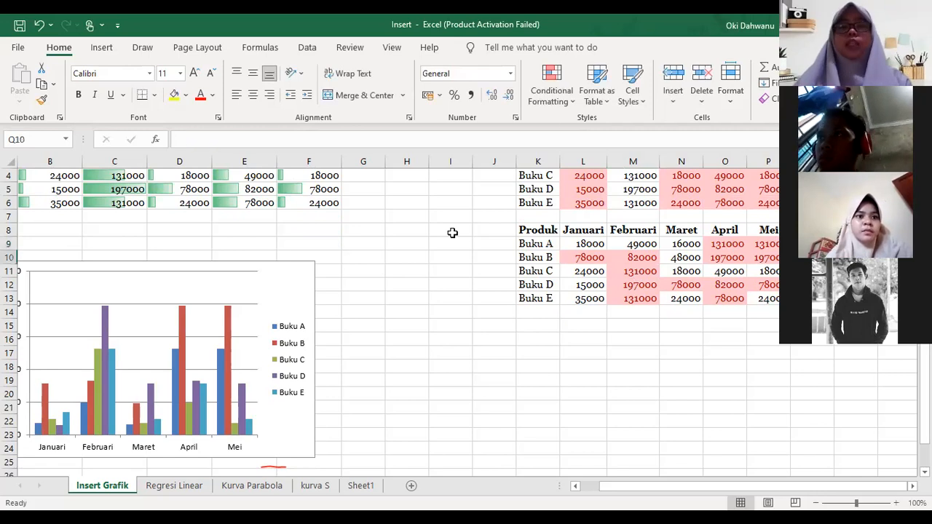
{"action": "left_click", "coordinate": [552, 101]}
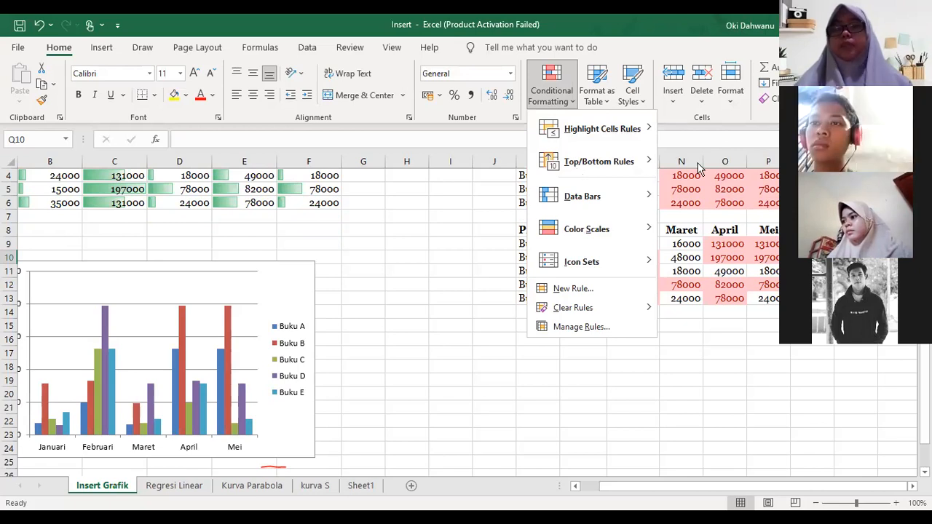
{"action": "mouse_move", "coordinate": [598, 161]}
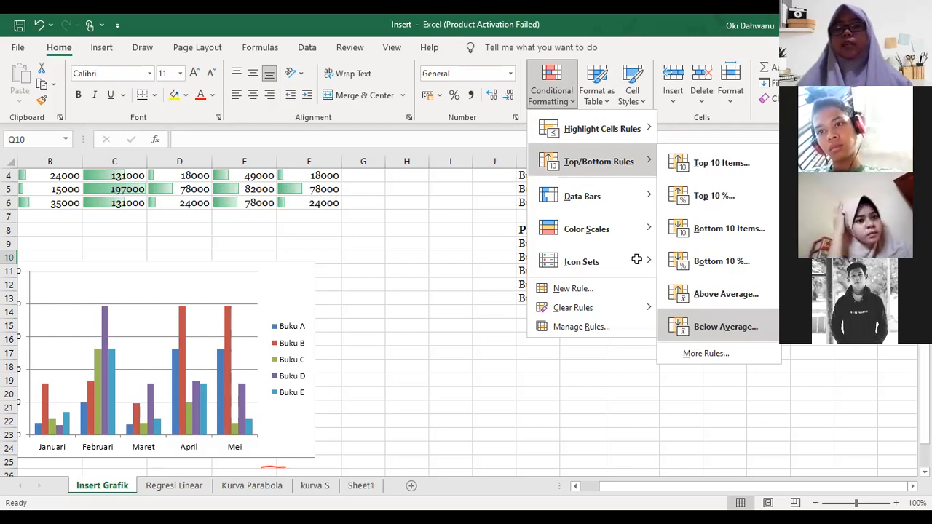
{"action": "key", "text": "Escape"}
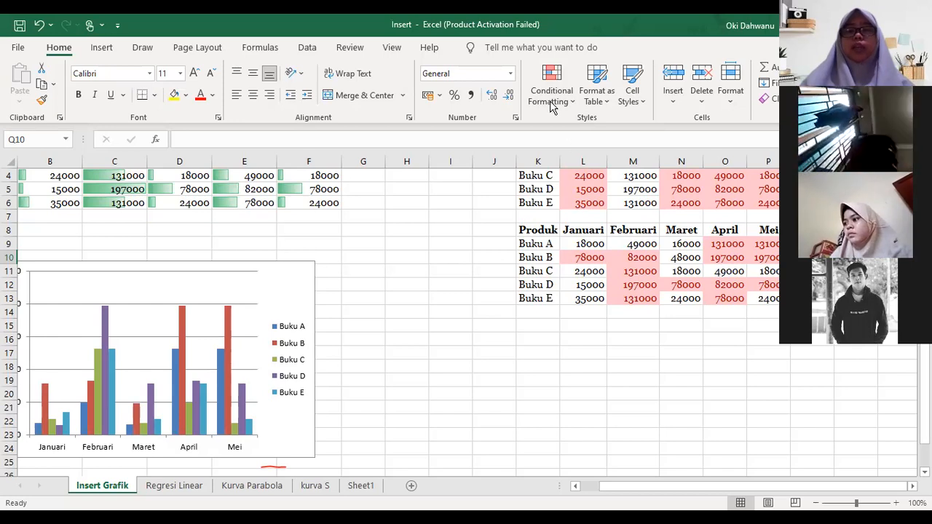
{"action": "scroll", "coordinate": [554, 113], "scroll_direction": "up", "scroll_amount": 1}
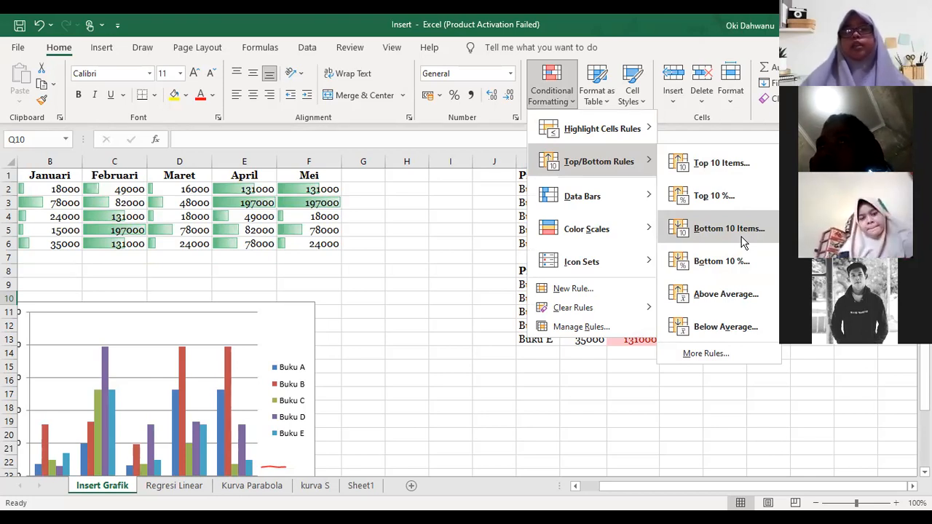
{"action": "left_click", "coordinate": [663, 128]}
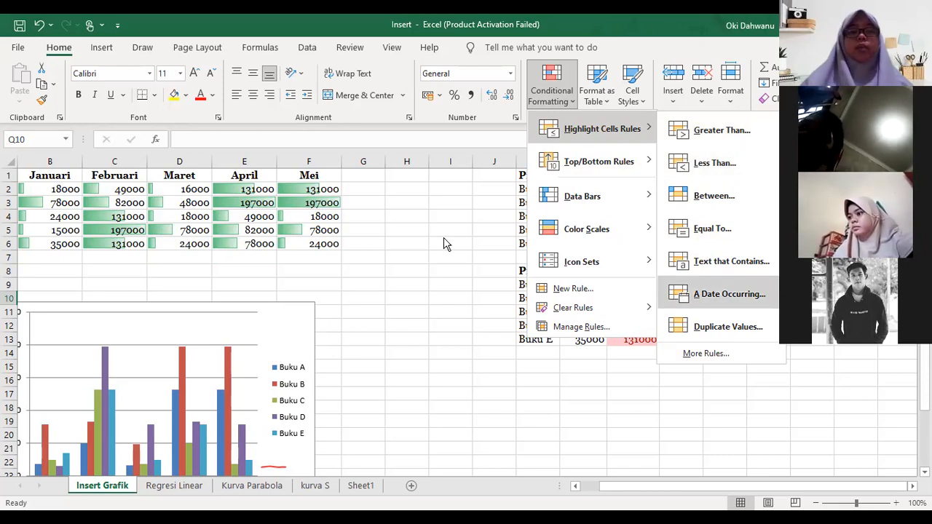
{"action": "left_click", "coordinate": [208, 469]}
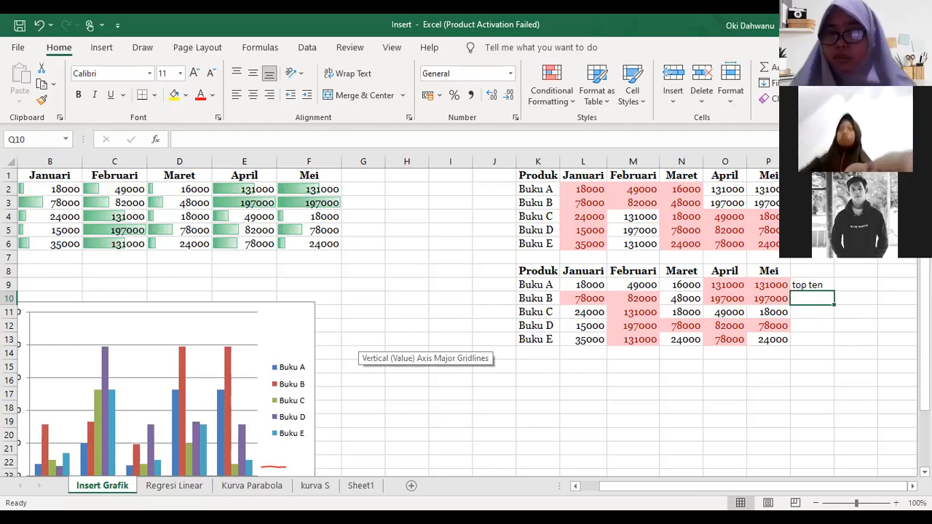
{"action": "key", "text": "alt+Tab"}
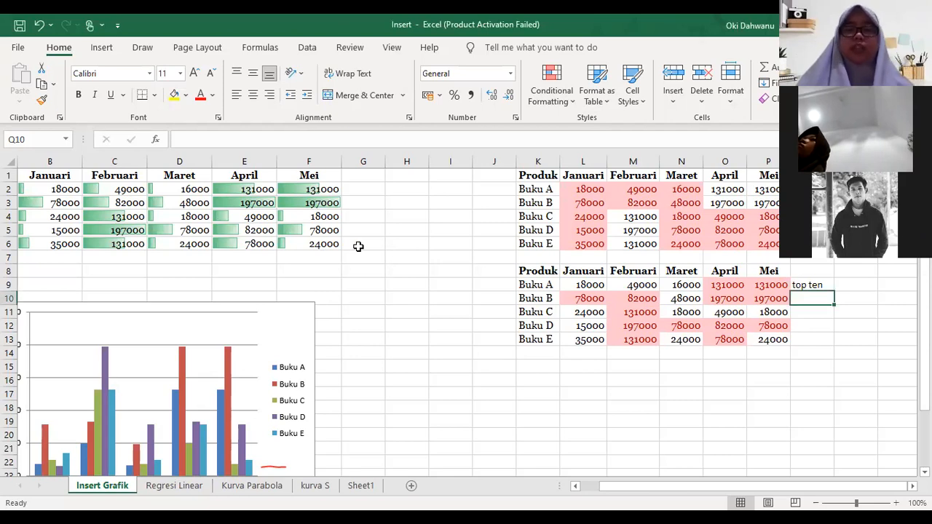
Step: Add all borders to the x and y data table in A3:B13 on the Regresi Linear sheet
{"action": "left_click", "coordinate": [172, 485]}
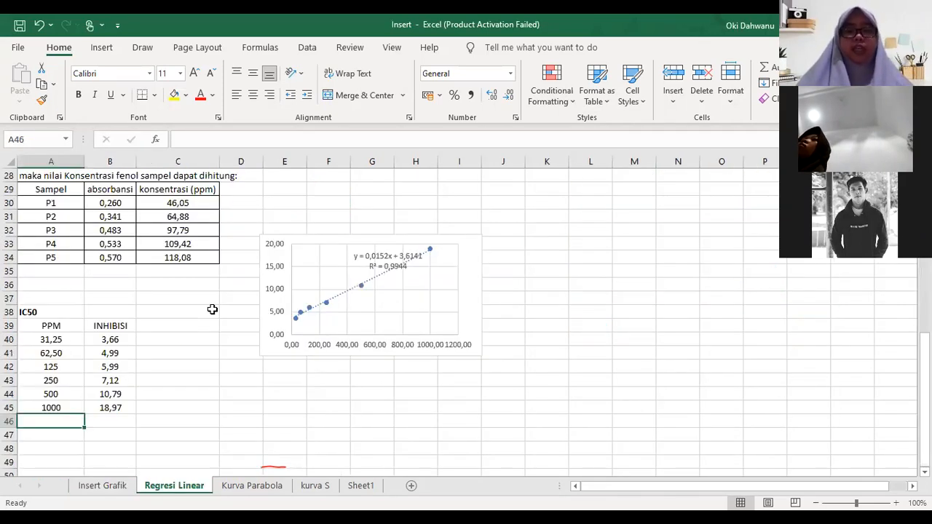
{"action": "scroll", "coordinate": [211, 309], "scroll_direction": "up", "scroll_amount": 2}
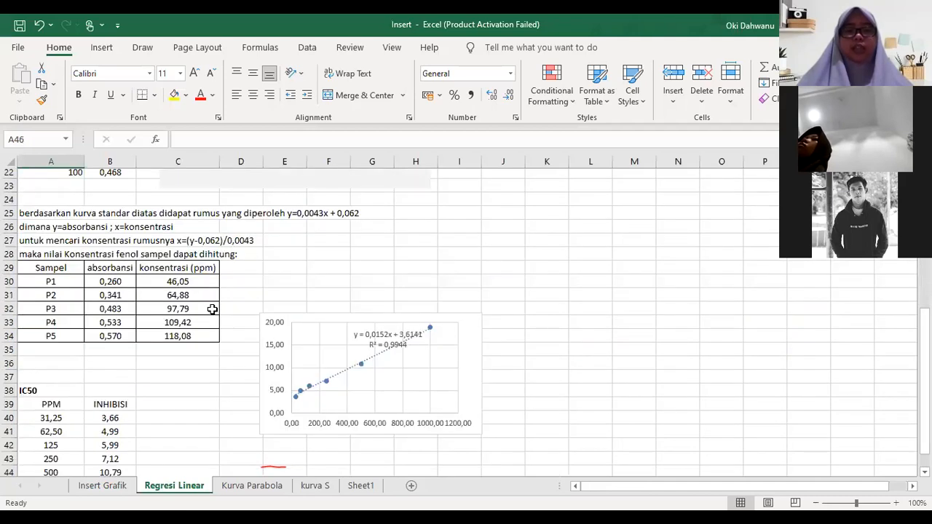
{"action": "scroll", "coordinate": [212, 310], "scroll_direction": "up", "scroll_amount": 3}
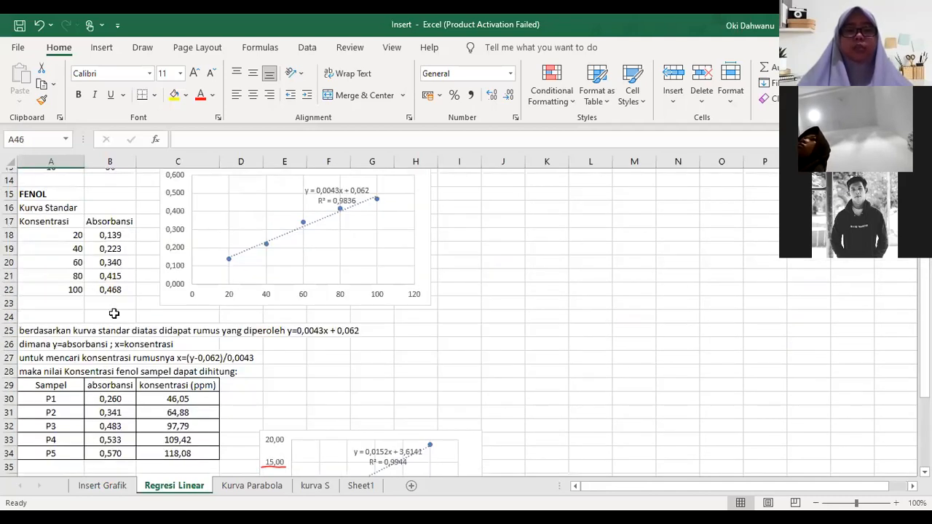
{"action": "scroll", "coordinate": [115, 313], "scroll_direction": "up", "scroll_amount": 4}
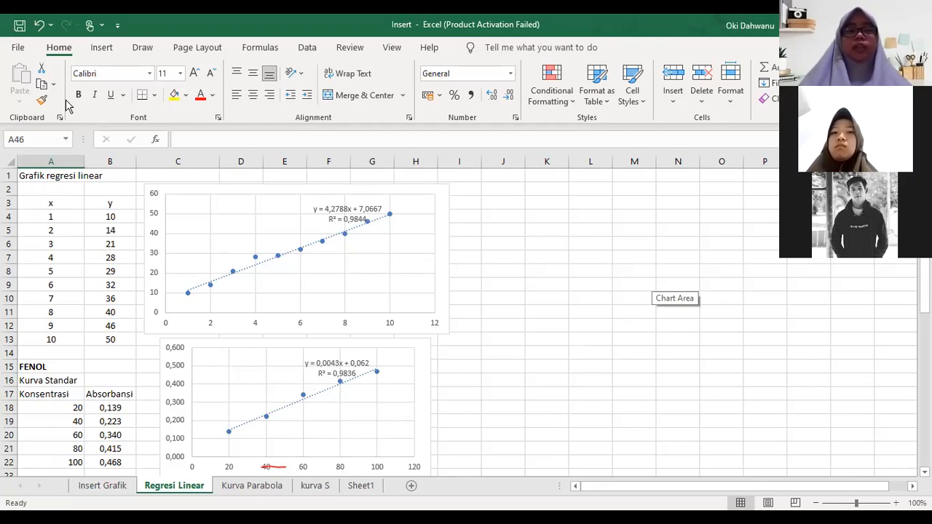
{"action": "left_click", "coordinate": [155, 100]}
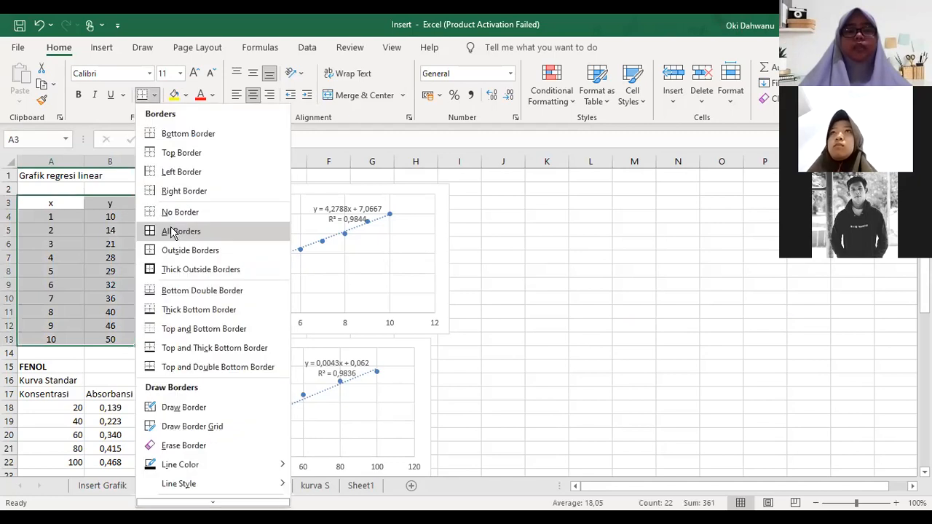
{"action": "left_click", "coordinate": [172, 231]}
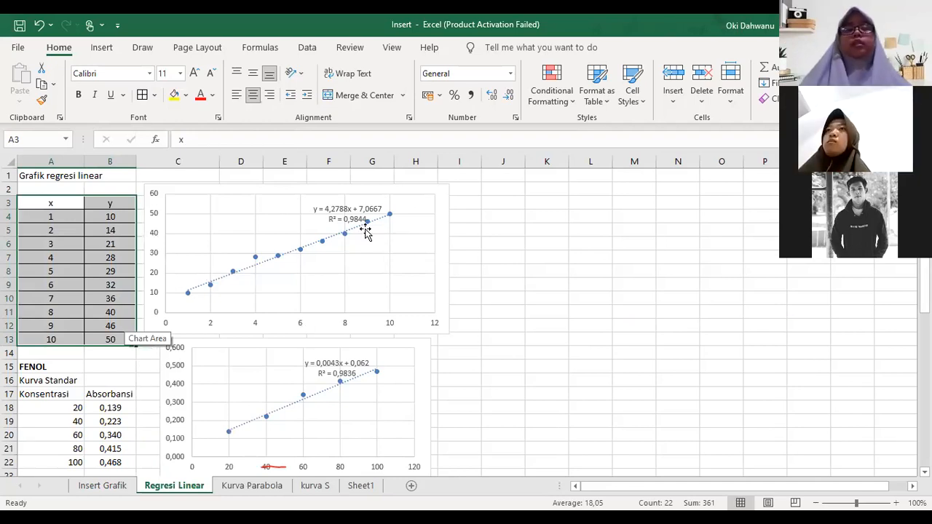
Step: Examine the linear regression, phenol standard curve, sample concentration and IC50 tables with their charts on the Regresi Linear sheet
{"action": "left_click", "coordinate": [480, 111]}
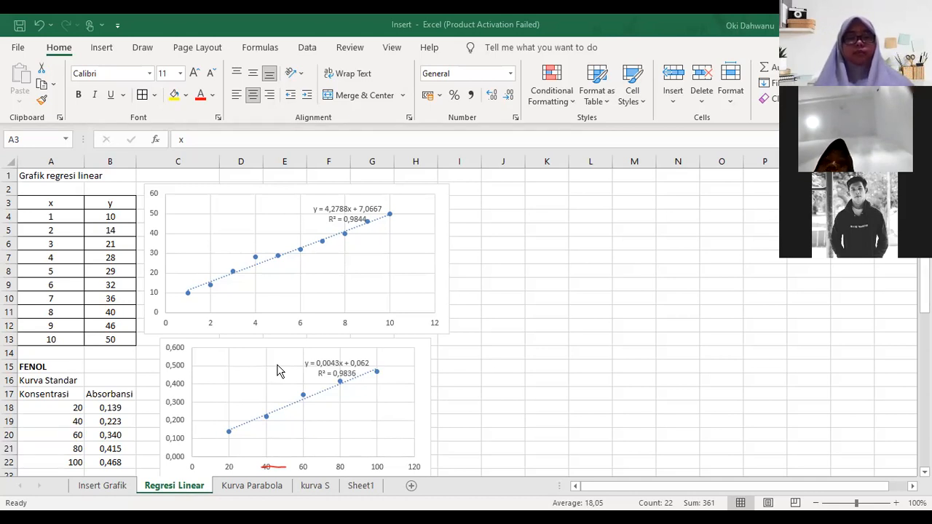
{"action": "scroll", "coordinate": [515, 263], "scroll_direction": "down", "scroll_amount": 5}
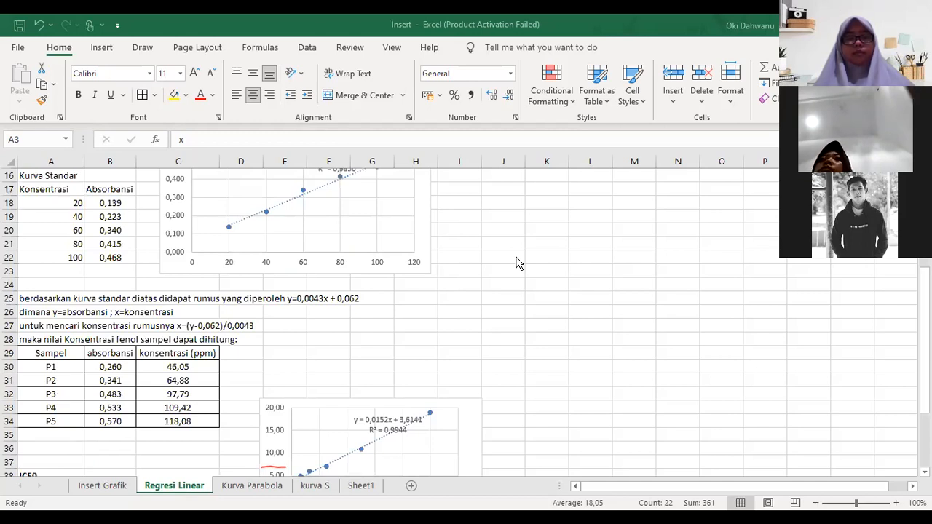
{"action": "scroll", "coordinate": [516, 263], "scroll_direction": "down", "scroll_amount": 1}
{"action": "scroll", "coordinate": [515, 263], "scroll_direction": "down", "scroll_amount": 3}
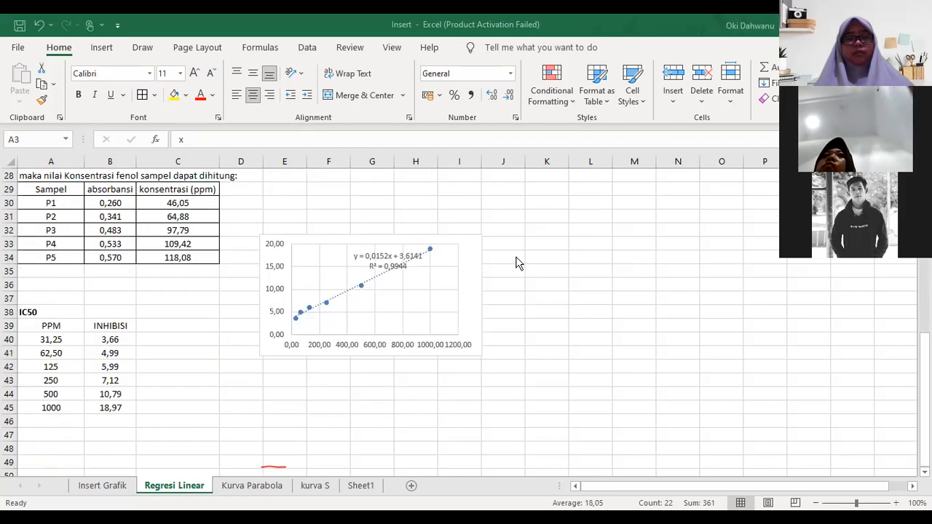
{"action": "scroll", "coordinate": [515, 262], "scroll_direction": "up", "scroll_amount": 5}
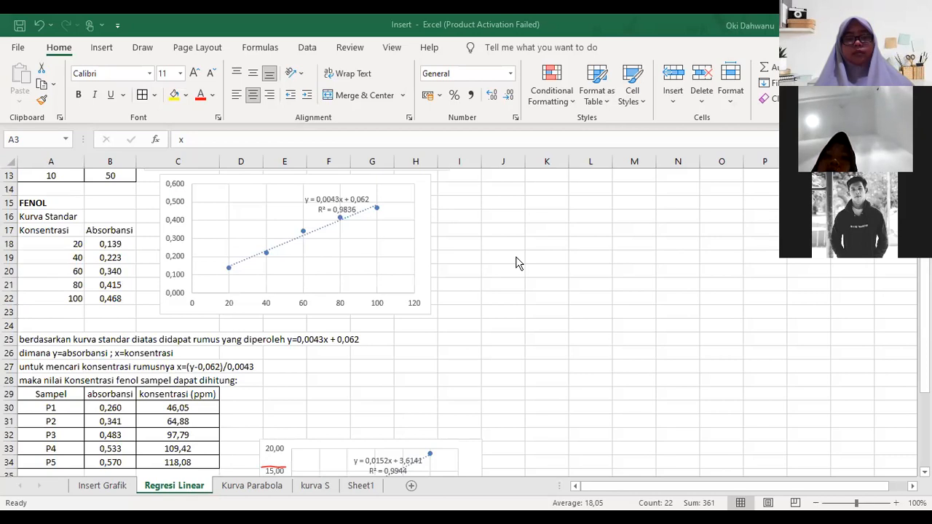
{"action": "scroll", "coordinate": [516, 263], "scroll_direction": "up", "scroll_amount": 2}
{"action": "scroll", "coordinate": [515, 263], "scroll_direction": "down", "scroll_amount": 2}
{"action": "scroll", "coordinate": [515, 263], "scroll_direction": "down", "scroll_amount": 1}
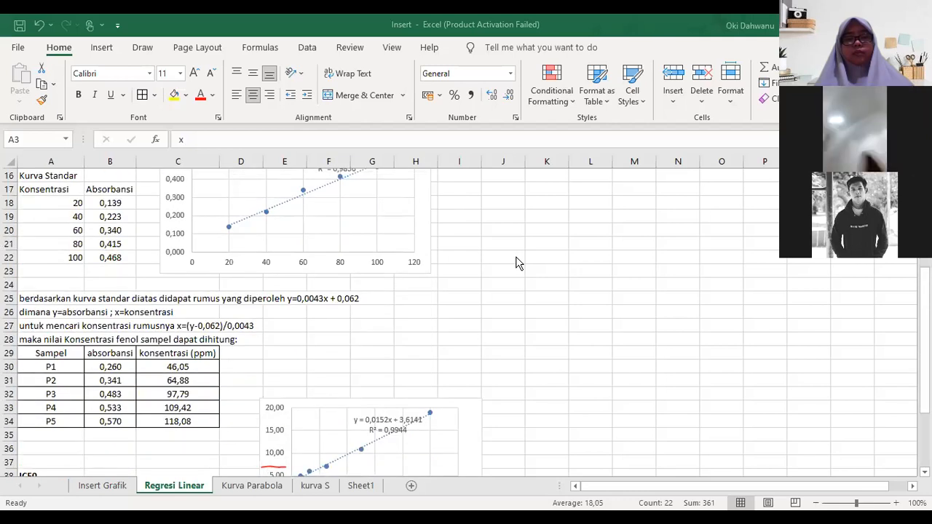
{"action": "scroll", "coordinate": [515, 263], "scroll_direction": "up", "scroll_amount": 5}
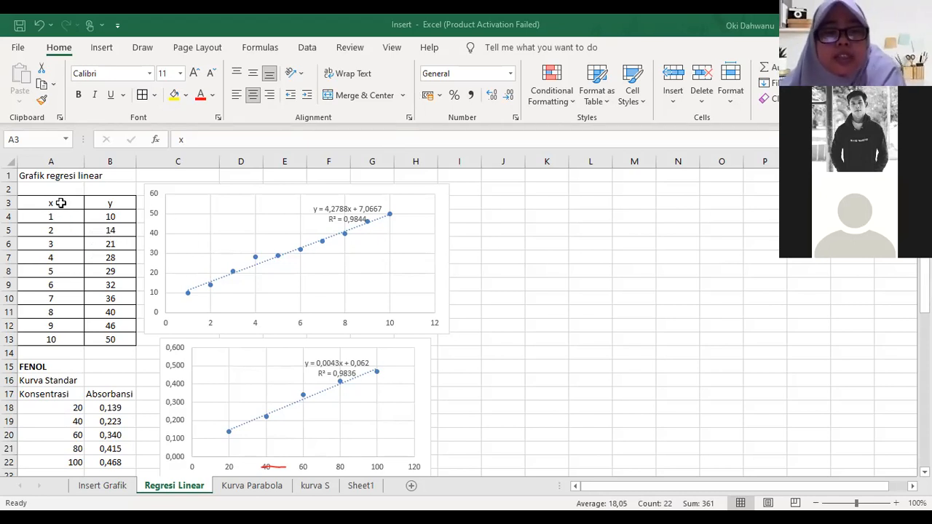
Step: Insert a plain scatter chart of the x and y values in A4:B13
{"action": "key", "text": "ctrl+a"}
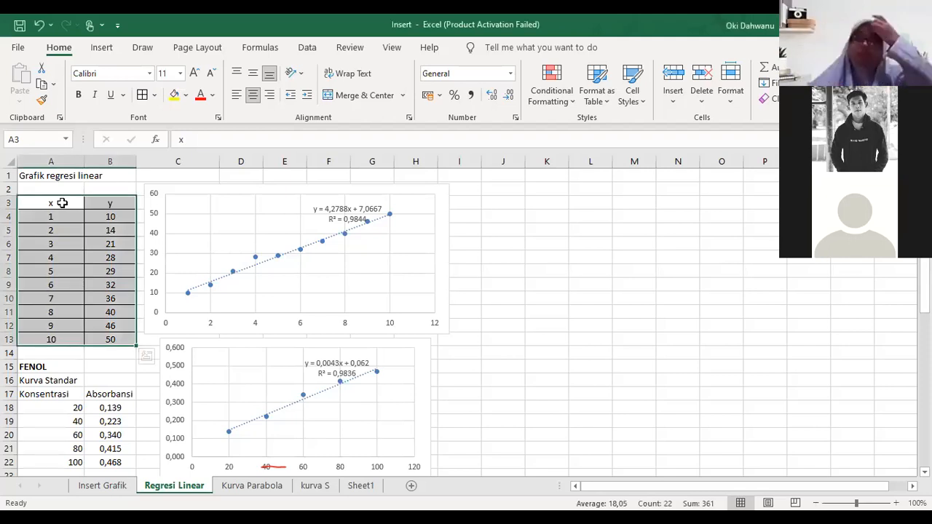
{"action": "left_click", "coordinate": [48, 217]}
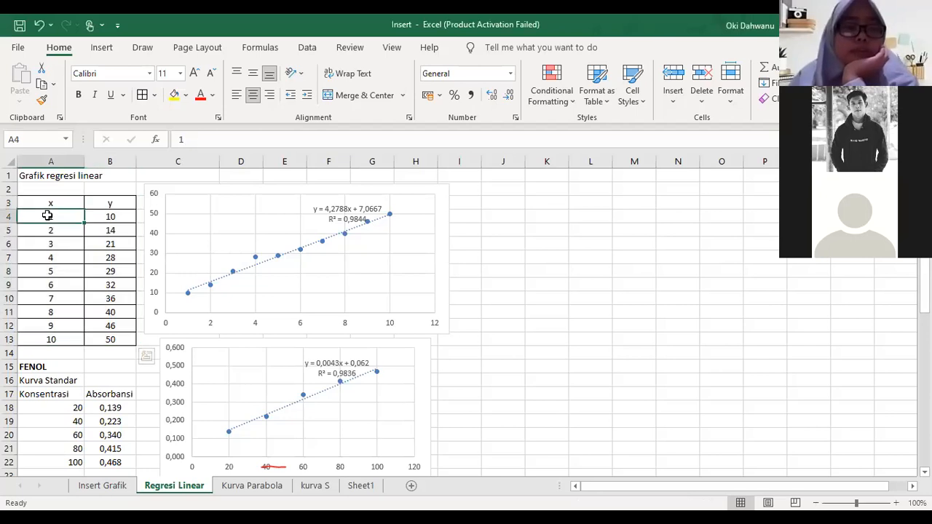
{"action": "left_click", "coordinate": [121, 344], "text": "shift"}
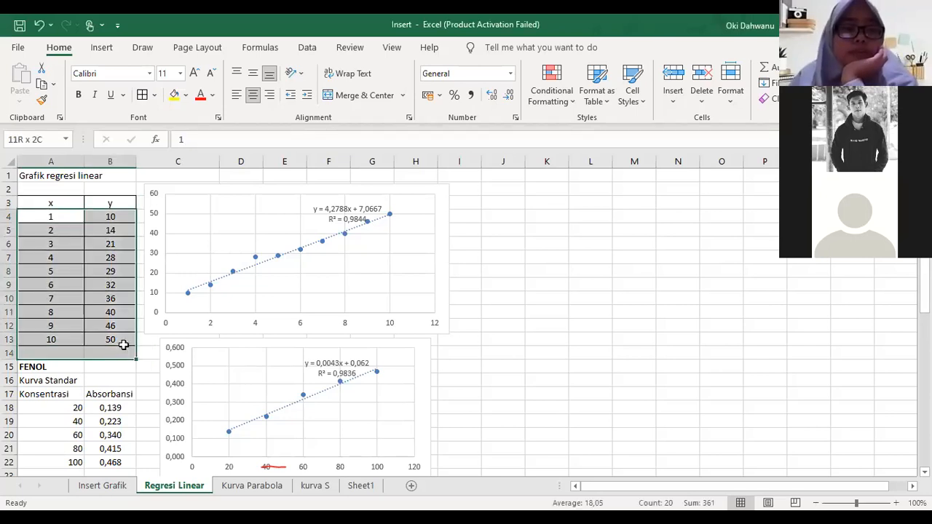
{"action": "left_click", "coordinate": [102, 47]}
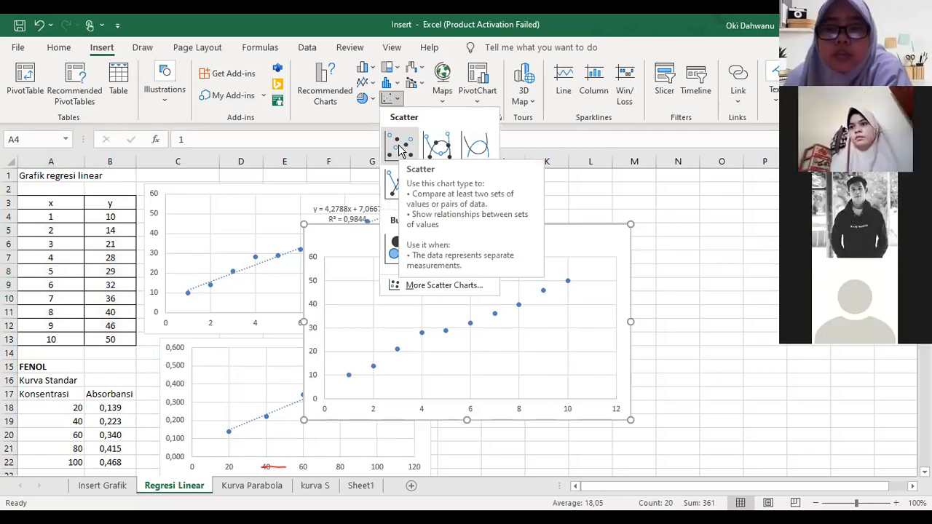
{"action": "left_click", "coordinate": [398, 150]}
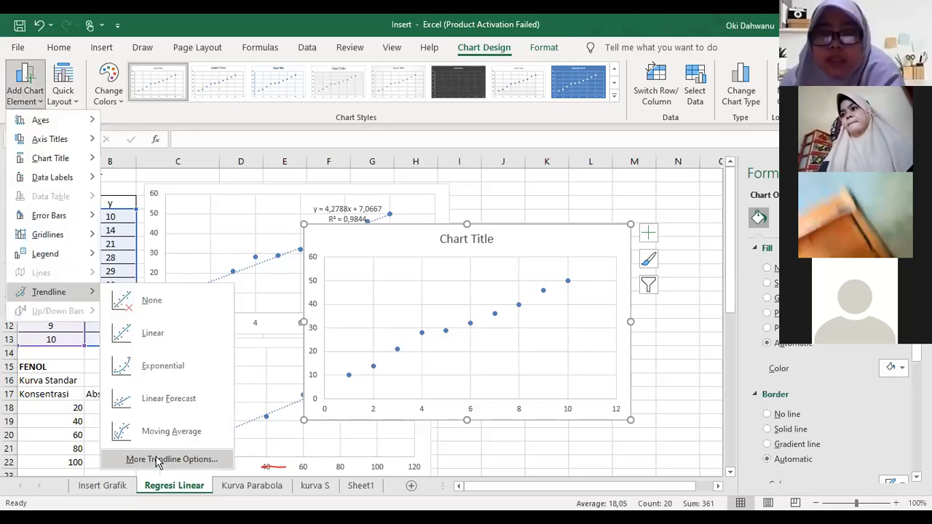
Step: Add a linear trendline to the new x-y scatter chart, displaying its equation and R-squared value on the chart
{"action": "left_click", "coordinate": [171, 459]}
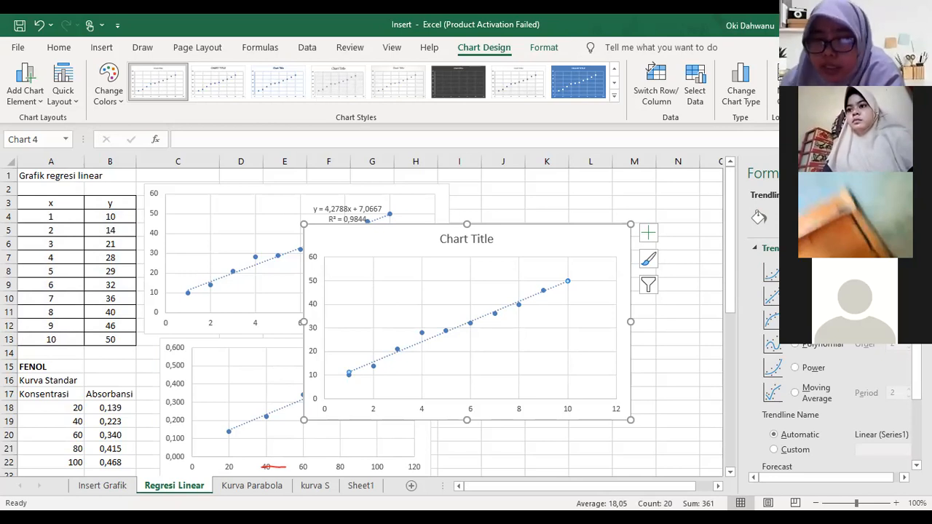
{"action": "scroll", "coordinate": [832, 393], "scroll_direction": "down", "scroll_amount": 3}
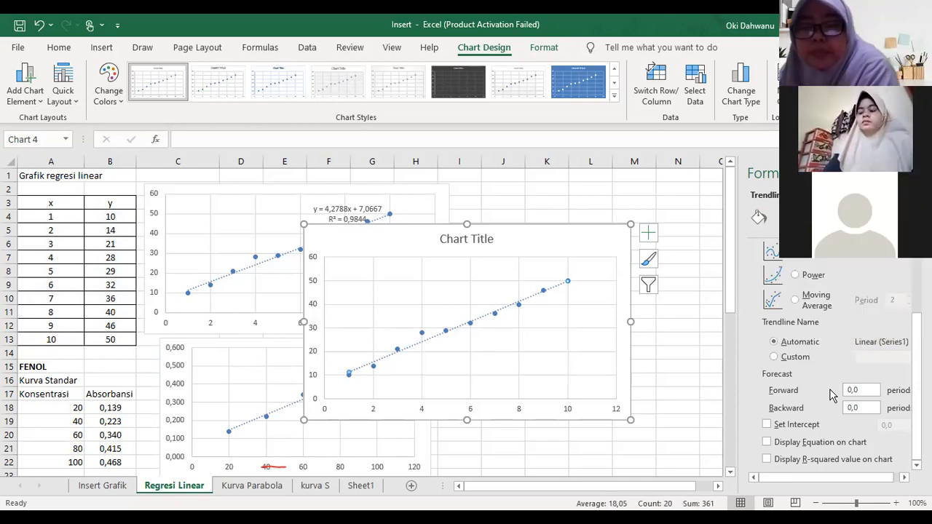
{"action": "left_click", "coordinate": [767, 443]}
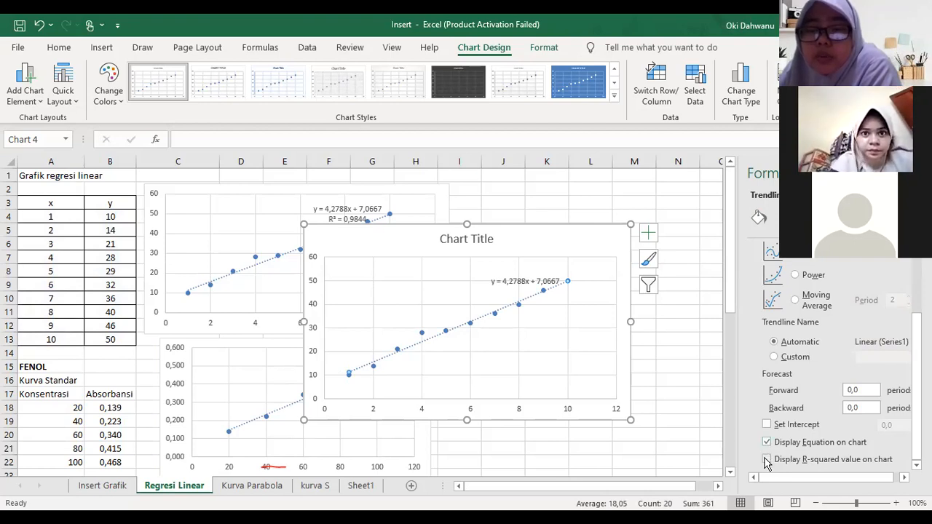
{"action": "left_click", "coordinate": [766, 459]}
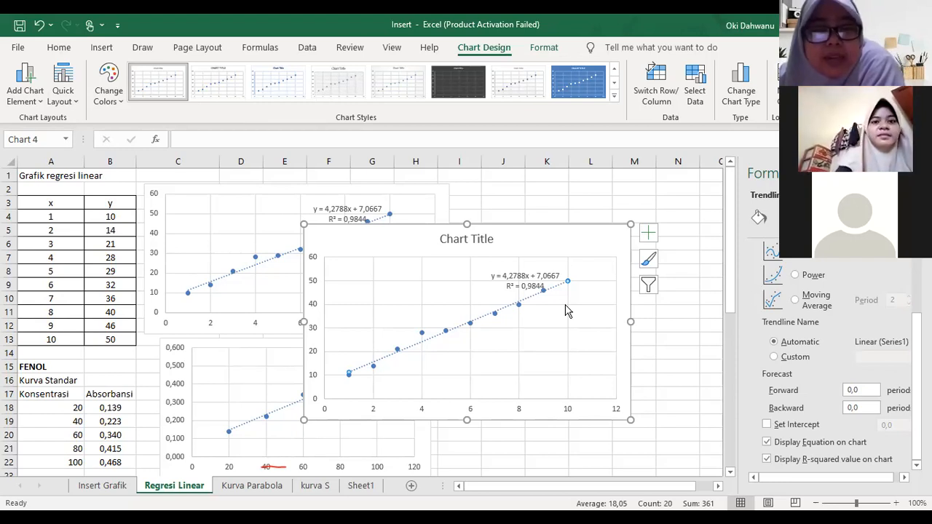
{"action": "left_click", "coordinate": [597, 251]}
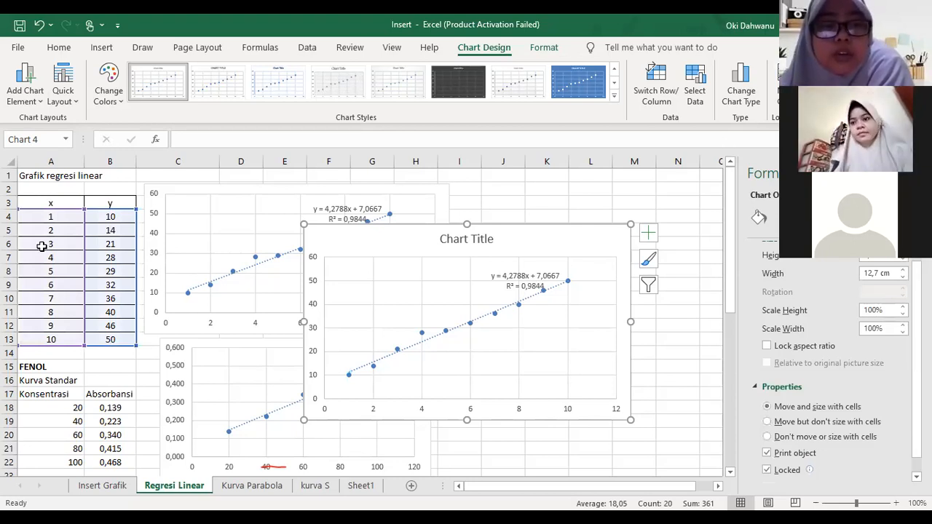
Step: Add all borders to the Konsentrasi and Absorbansi standard curve table in A17:B22
{"action": "scroll", "coordinate": [44, 230], "scroll_direction": "down", "scroll_amount": 4}
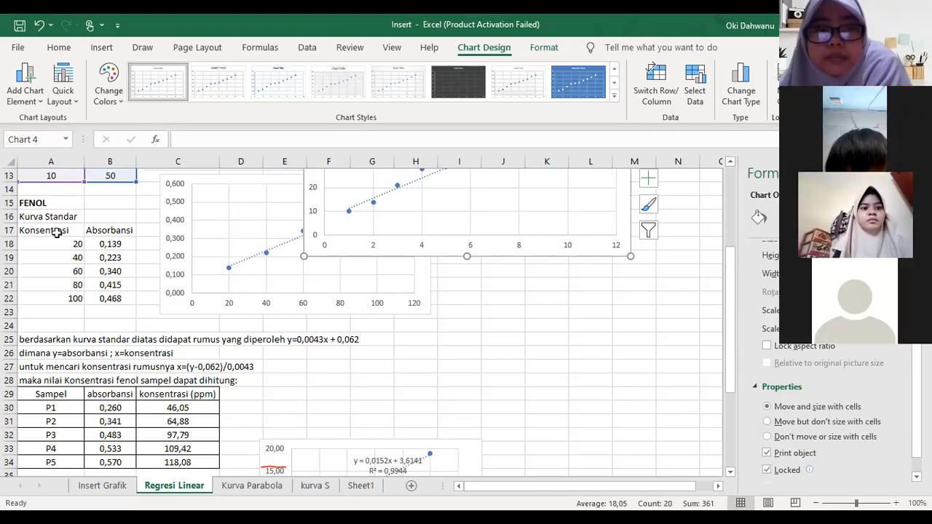
{"action": "left_click_drag", "start_coordinate": [51, 230], "coordinate": [113, 301]}
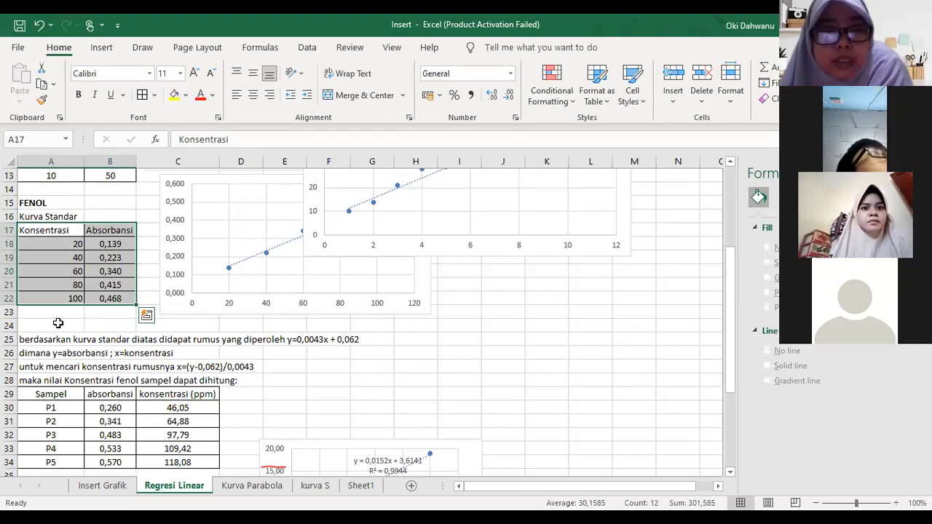
{"action": "left_click", "coordinate": [60, 313]}
{"action": "left_click", "coordinate": [73, 231]}
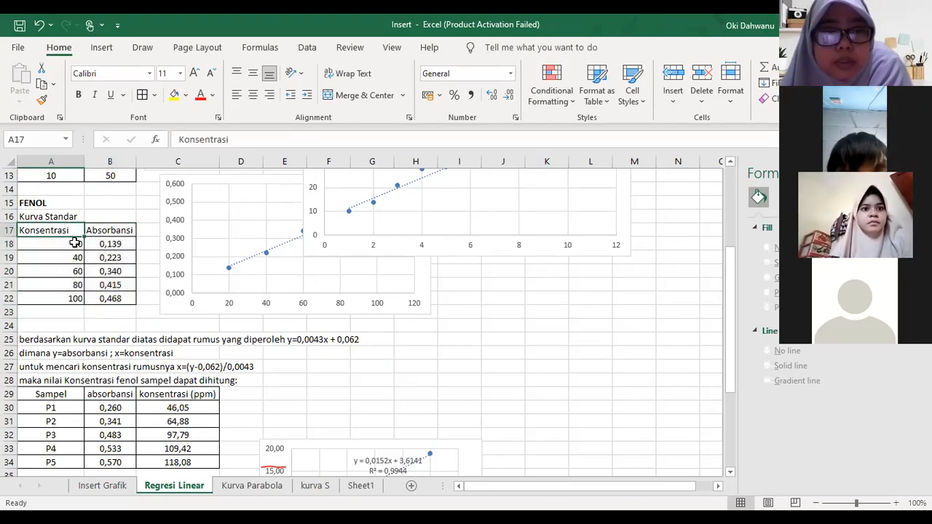
{"action": "left_click", "coordinate": [105, 230]}
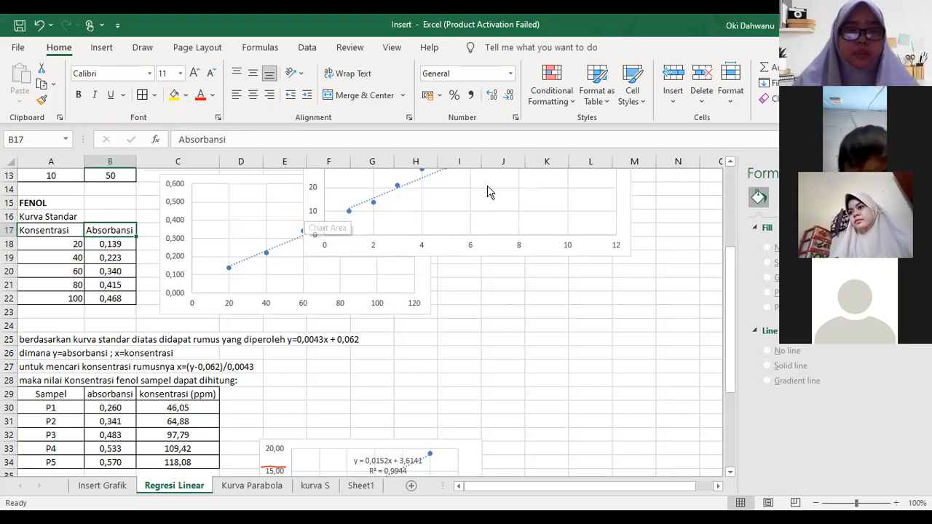
Step: Insert a scatter chart of the phenol data in A18:B22 with a linear trendline showing its equation and R-squared value
{"action": "left_click_drag", "start_coordinate": [65, 243], "coordinate": [115, 309]}
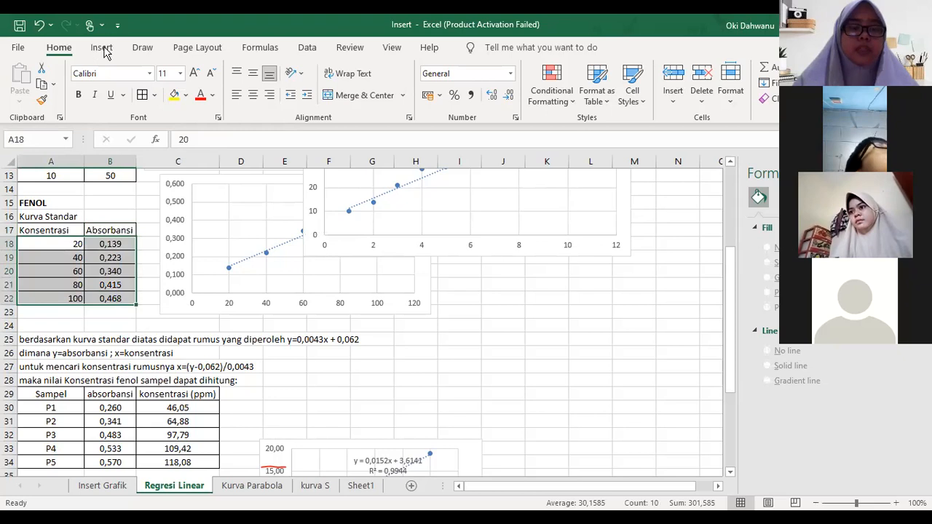
{"action": "scroll", "coordinate": [385, 104], "scroll_direction": "down", "scroll_amount": 1}
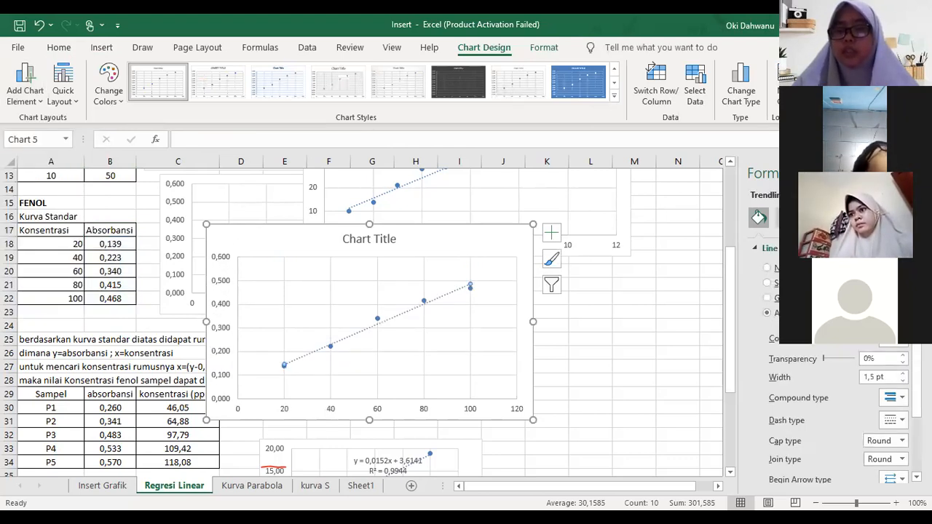
{"action": "left_click", "coordinate": [813, 217]}
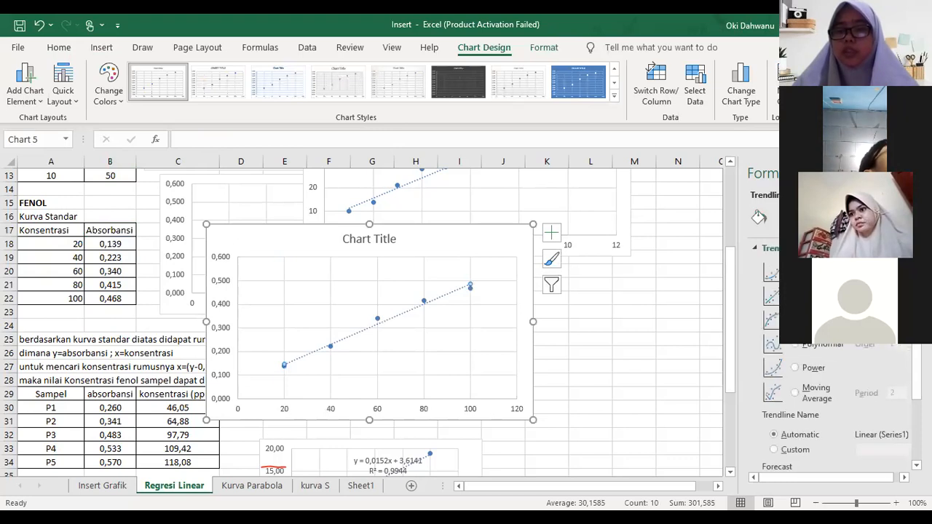
{"action": "scroll", "coordinate": [837, 364], "scroll_direction": "down", "scroll_amount": 1}
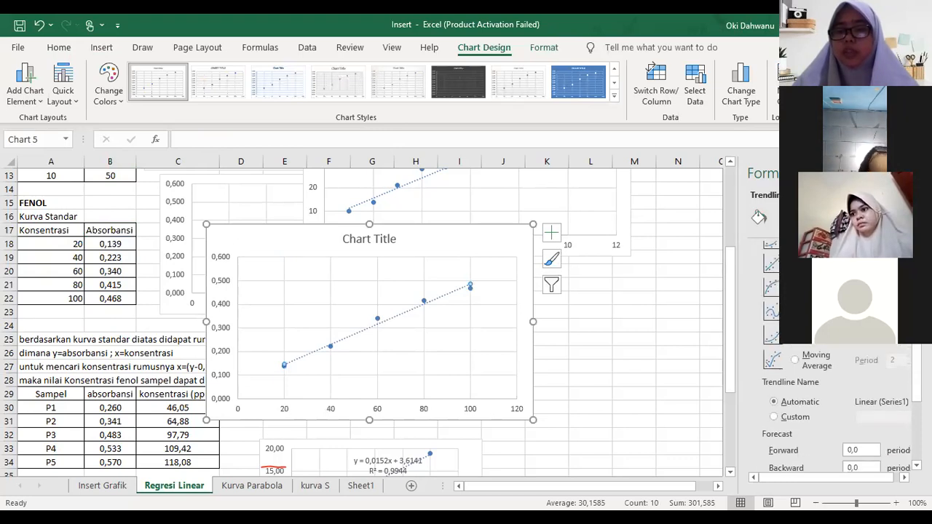
{"action": "scroll", "coordinate": [777, 449], "scroll_direction": "down", "scroll_amount": 2}
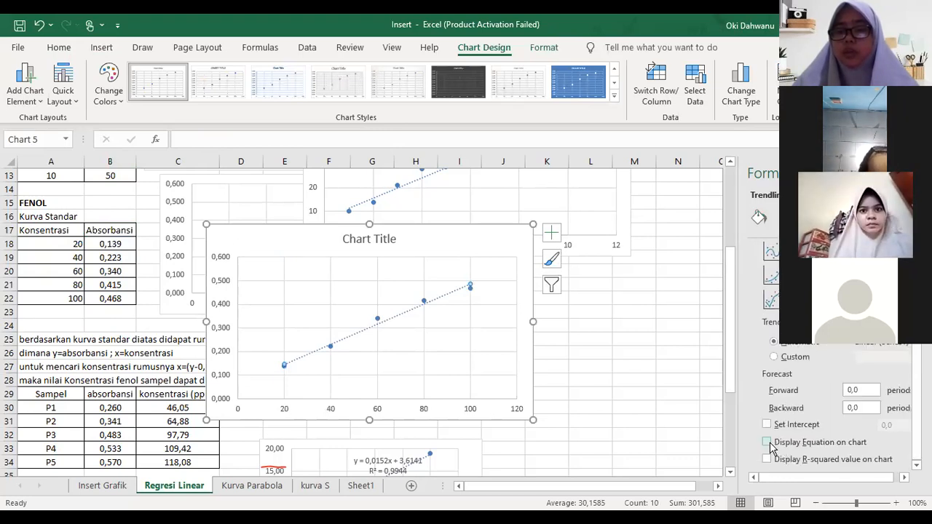
{"action": "left_click", "coordinate": [767, 441]}
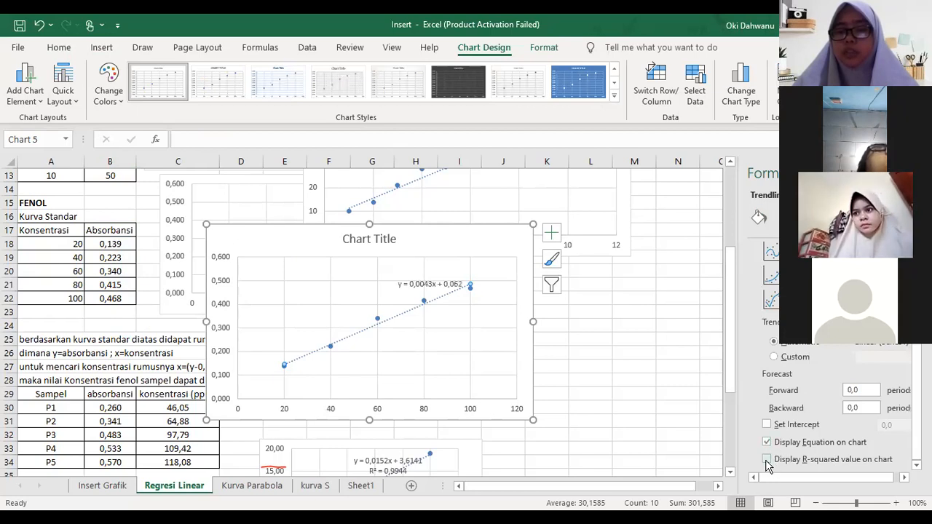
{"action": "left_click", "coordinate": [766, 459]}
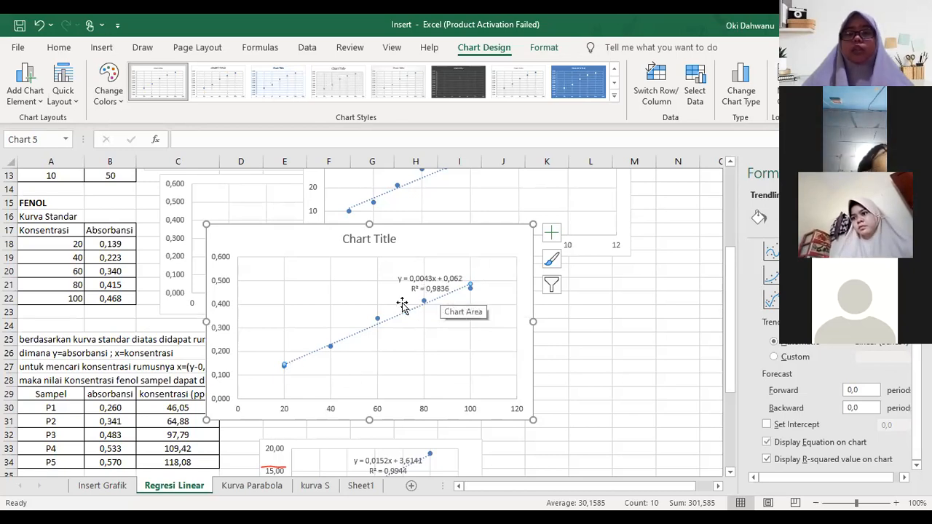
Step: Move the new phenol chart up and to the right, clear of the explanatory text in rows 25 to 28
{"action": "scroll", "coordinate": [426, 289], "scroll_direction": "up", "scroll_amount": 1}
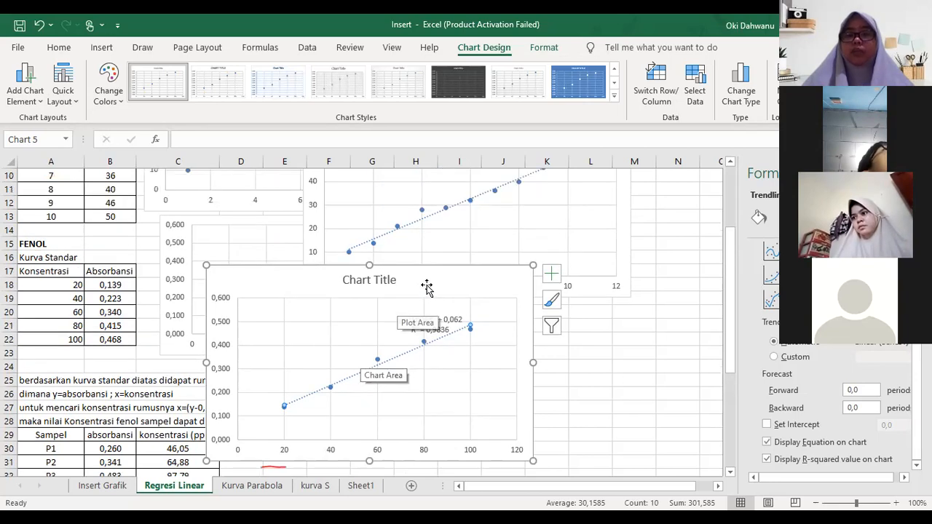
{"action": "left_click_drag", "start_coordinate": [457, 285], "coordinate": [482, 193]}
{"action": "left_click_drag", "start_coordinate": [473, 229], "coordinate": [485, 208]}
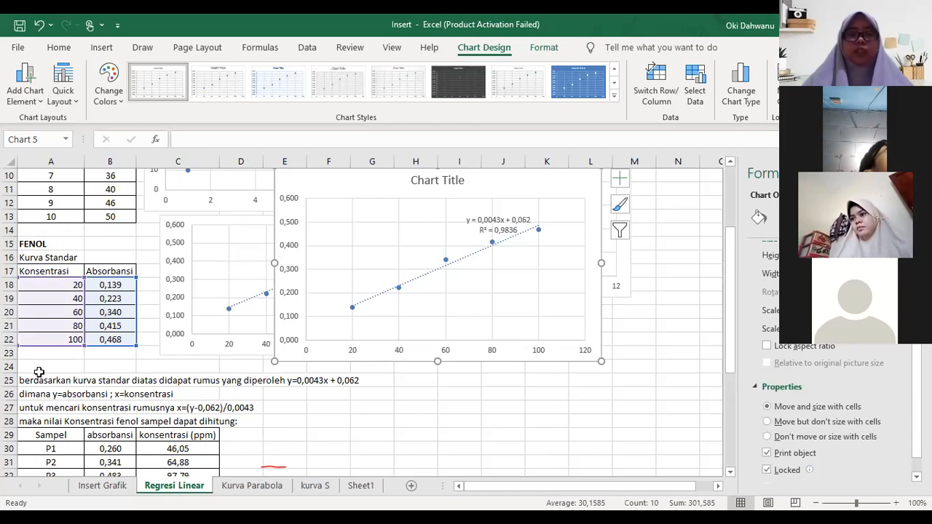
Step: Examine the standard curve equation notes, the sample table and the concentration formula for sample P1 in C30
{"action": "scroll", "coordinate": [39, 372], "scroll_direction": "down", "scroll_amount": 1}
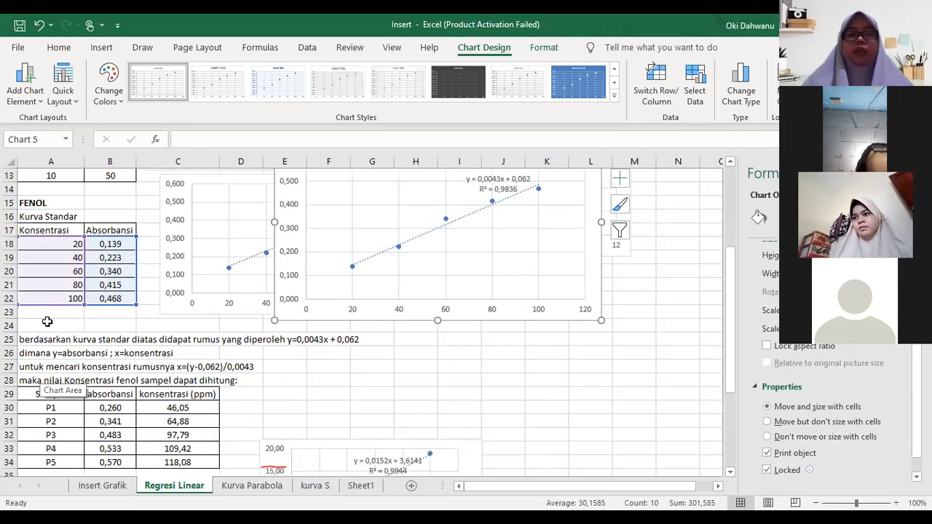
{"action": "scroll", "coordinate": [50, 333], "scroll_direction": "up", "scroll_amount": 1}
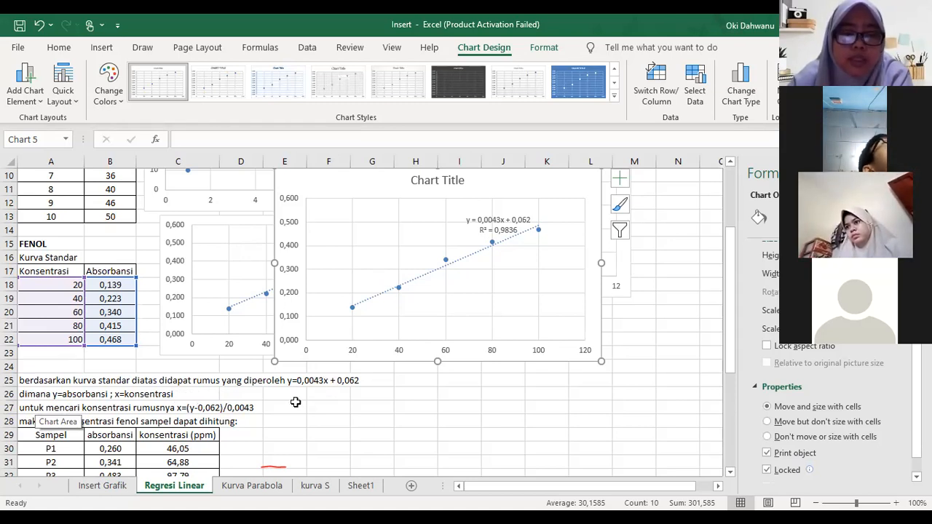
{"action": "scroll", "coordinate": [296, 402], "scroll_direction": "down", "scroll_amount": 2}
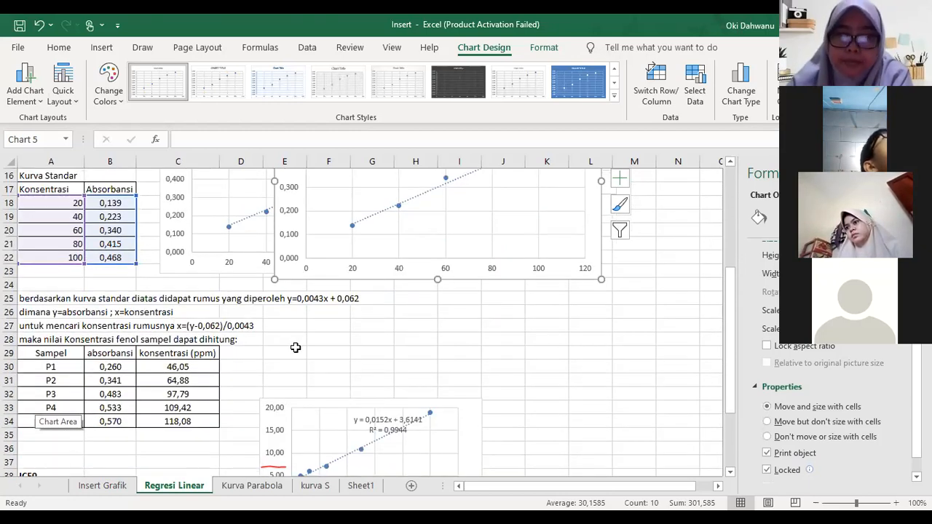
{"action": "left_click", "coordinate": [70, 461]}
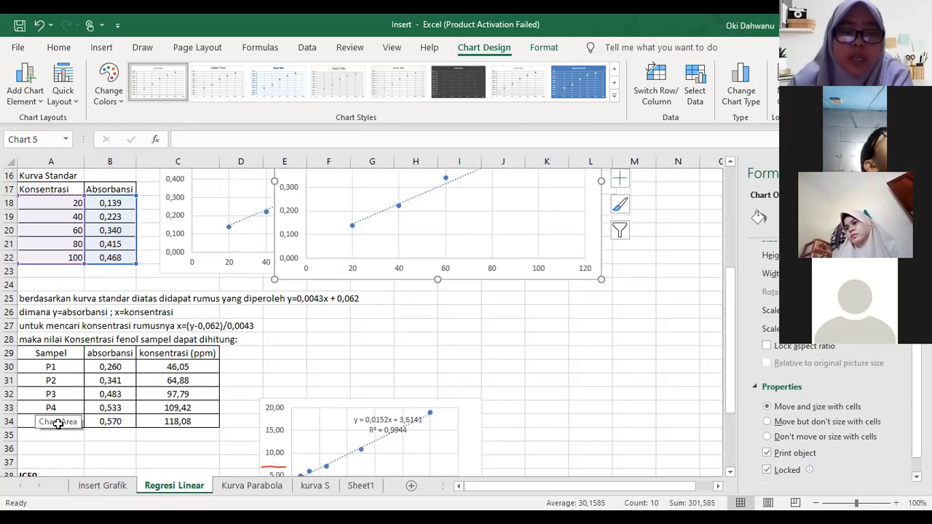
{"action": "left_click", "coordinate": [56, 423]}
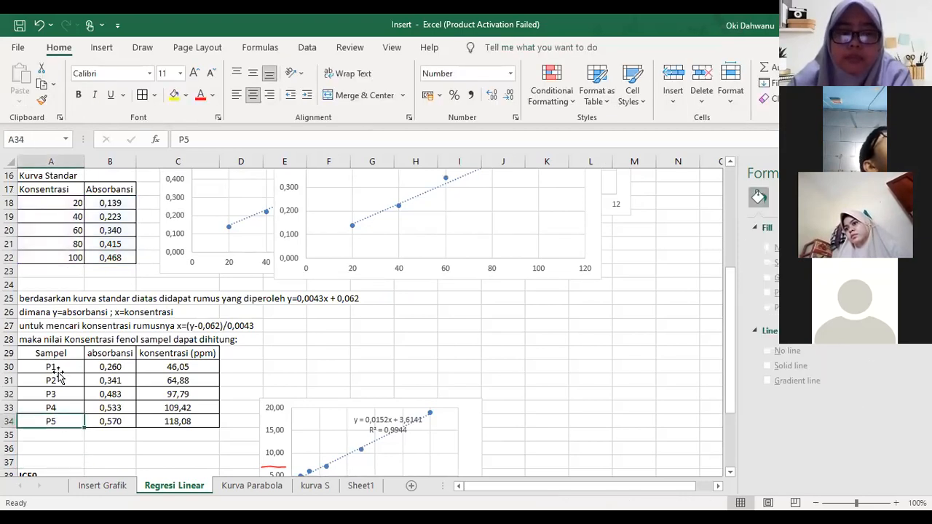
{"action": "left_click", "coordinate": [54, 370]}
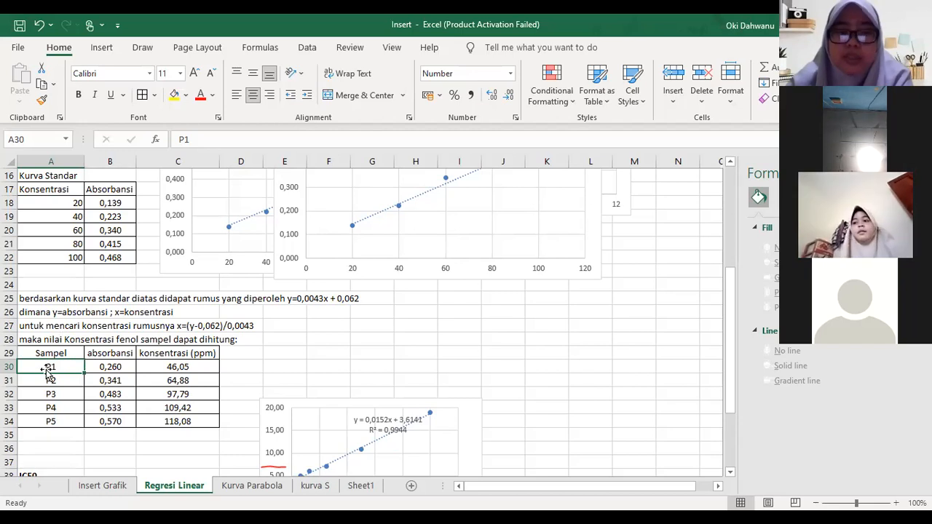
{"action": "left_click", "coordinate": [163, 366]}
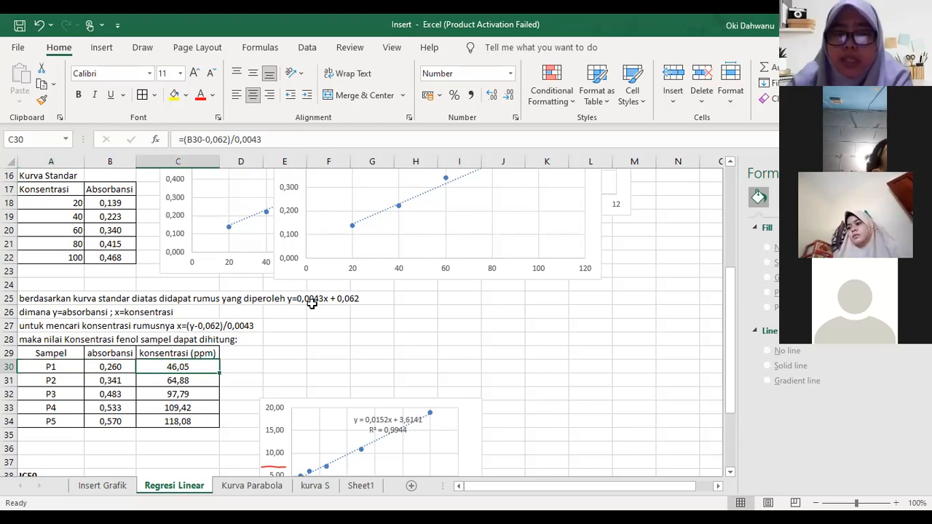
{"action": "left_click", "coordinate": [190, 139]}
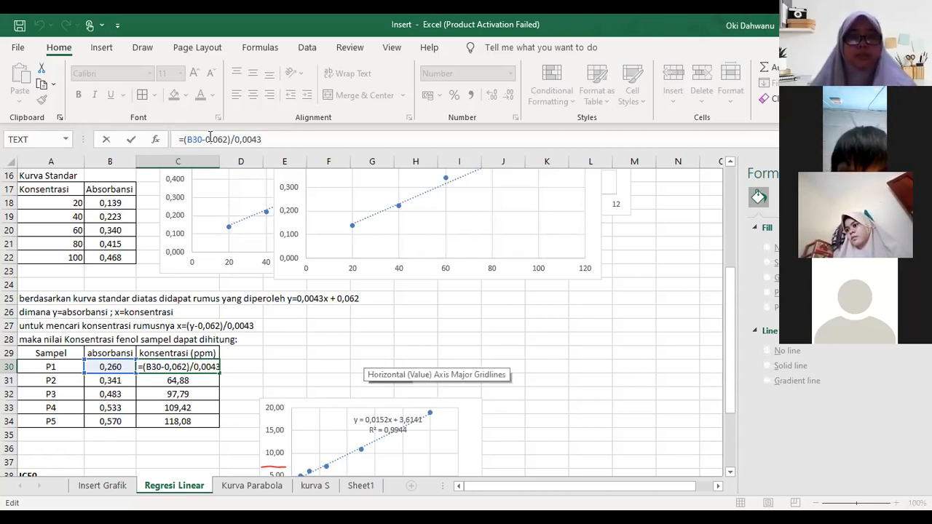
Step: Fill the Sampel and absorbansi columns in A29:B34 yellow and the concentration values in C30:C34 olive green
{"action": "left_click", "coordinate": [175, 95]}
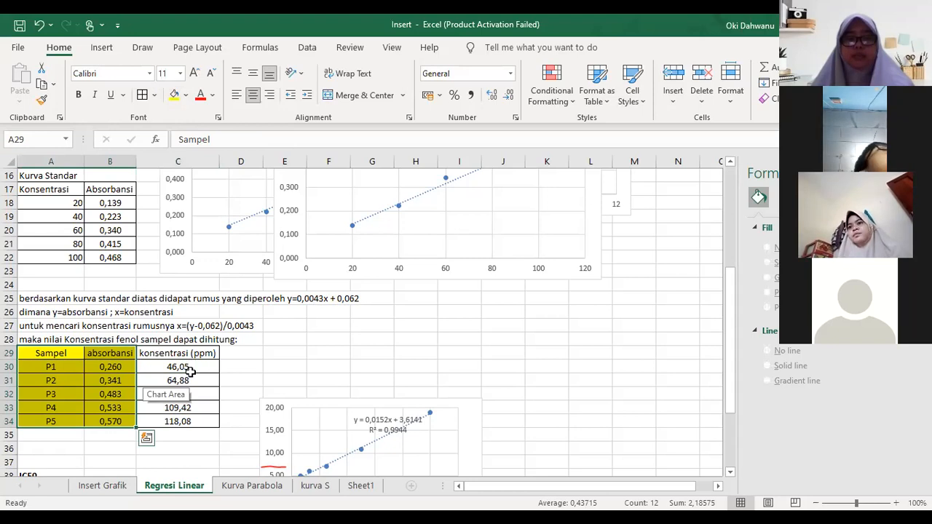
{"action": "left_click_drag", "start_coordinate": [178, 366], "coordinate": [181, 427]}
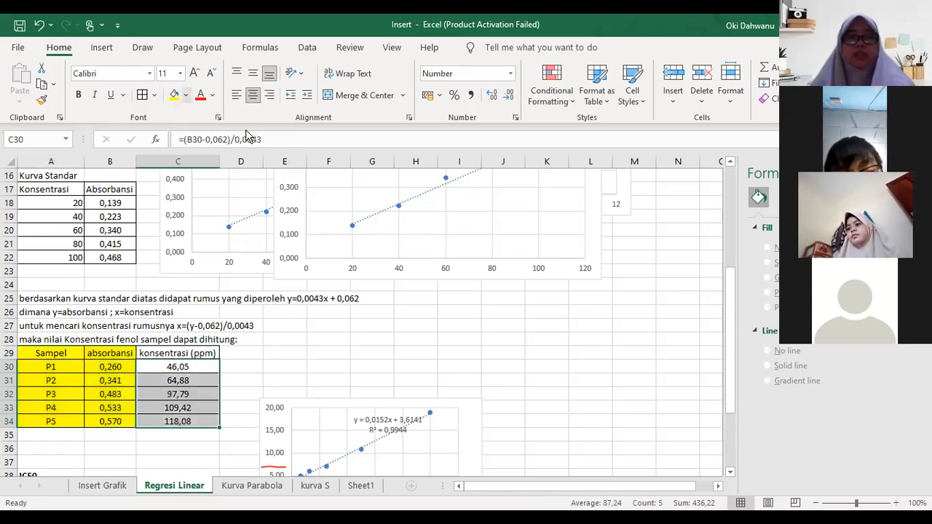
{"action": "left_click", "coordinate": [185, 95]}
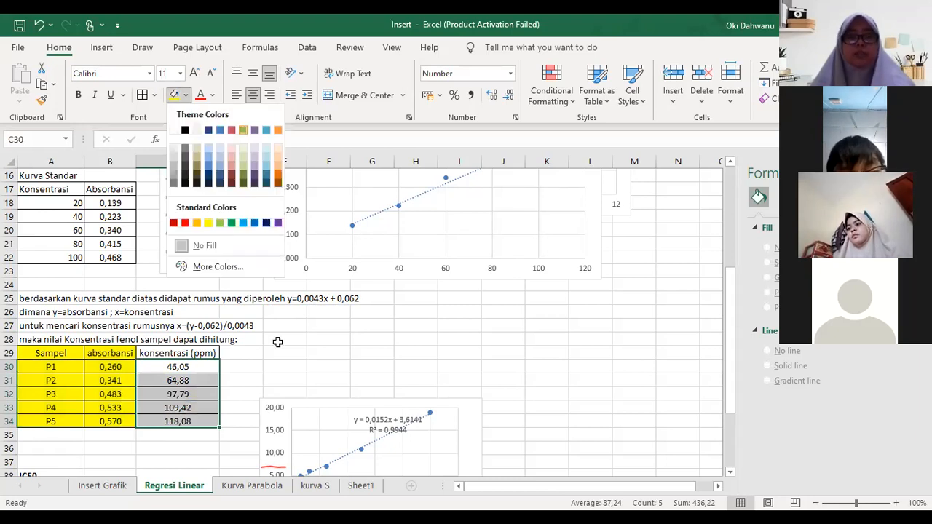
{"action": "left_click", "coordinate": [299, 298]}
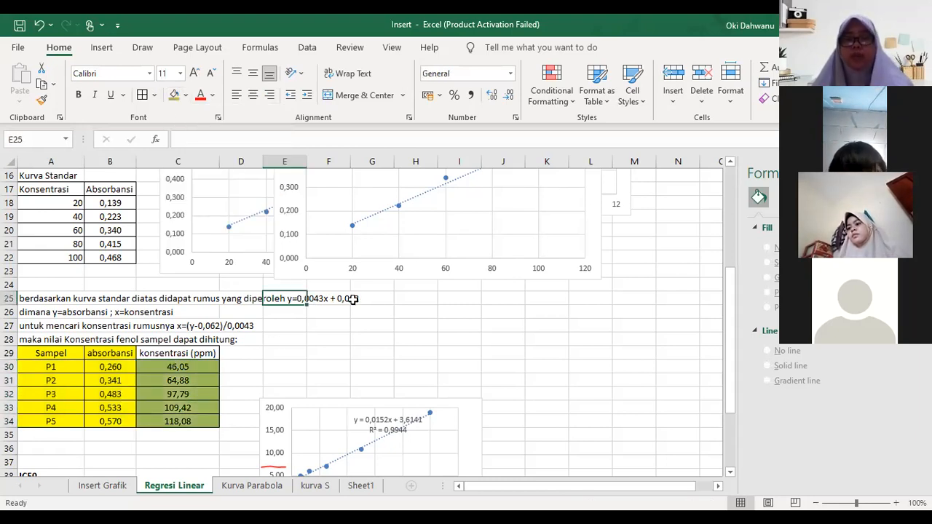
{"action": "left_click", "coordinate": [385, 294]}
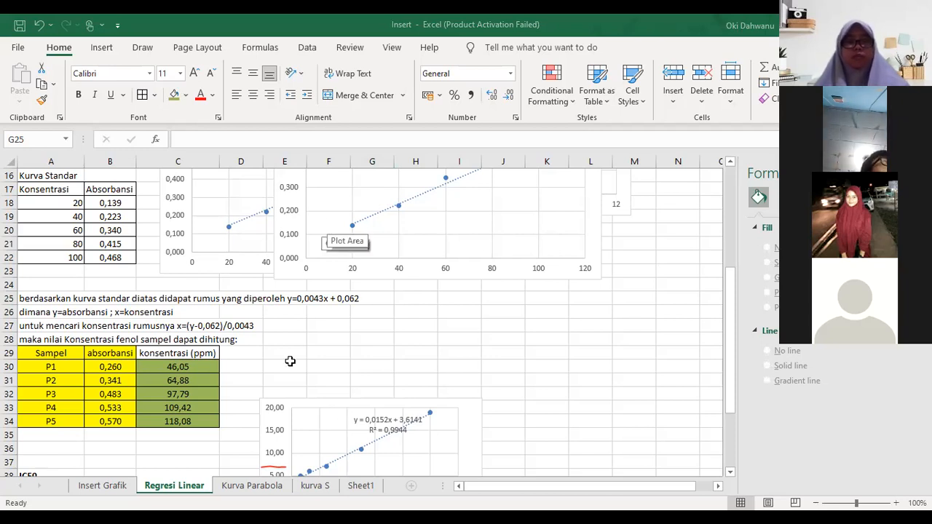
{"action": "left_click", "coordinate": [260, 354]}
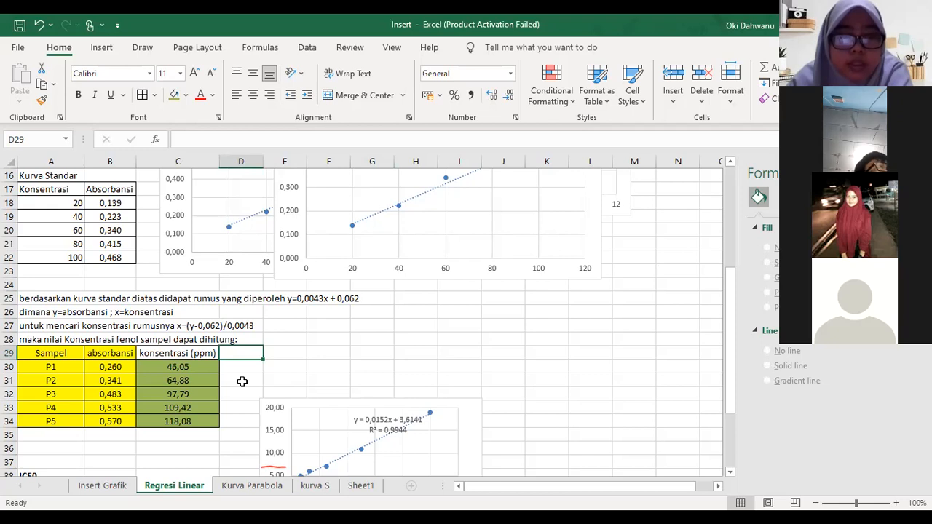
{"action": "scroll", "coordinate": [243, 382], "scroll_direction": "down", "scroll_amount": 1}
{"action": "scroll", "coordinate": [242, 381], "scroll_direction": "down", "scroll_amount": 3}
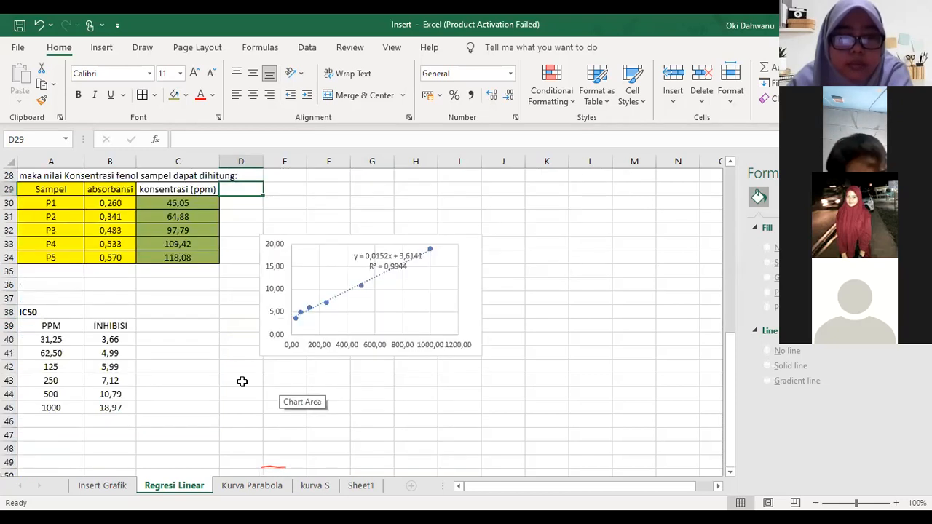
{"action": "scroll", "coordinate": [242, 381], "scroll_direction": "up", "scroll_amount": 1}
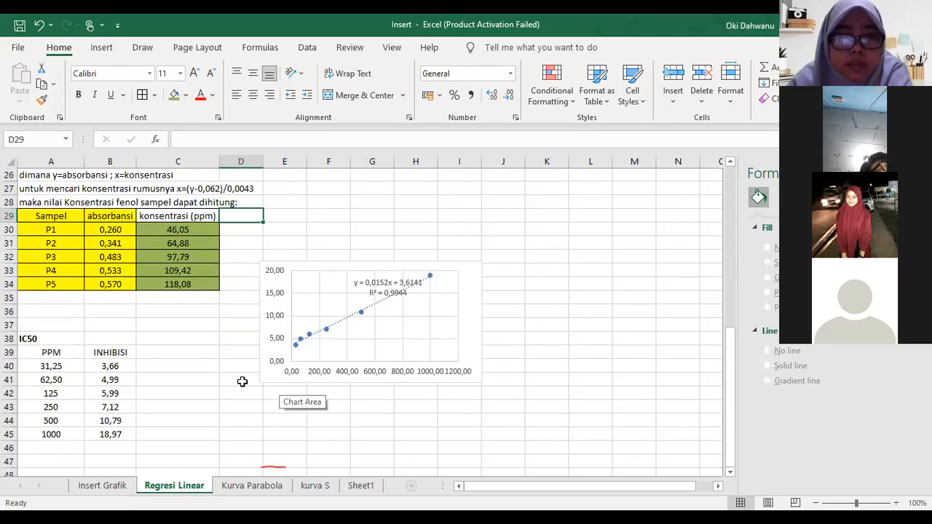
{"action": "scroll", "coordinate": [242, 381], "scroll_direction": "up", "scroll_amount": 4}
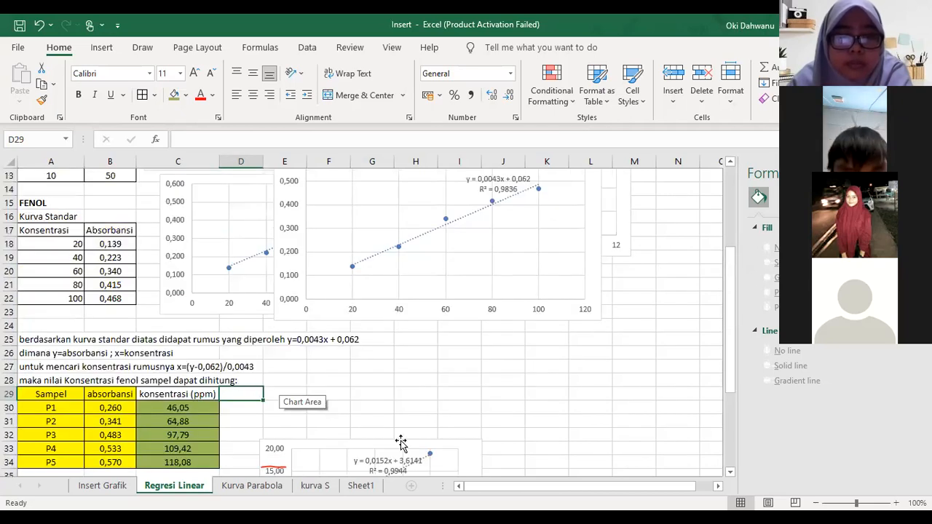
{"action": "scroll", "coordinate": [324, 364], "scroll_direction": "down", "scroll_amount": 1}
{"action": "left_click", "coordinate": [325, 363]}
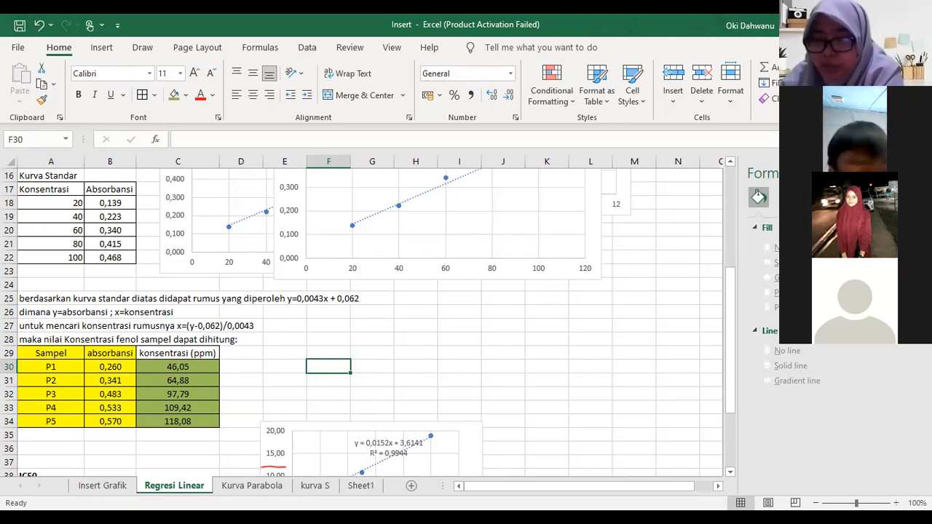
{"action": "left_click", "coordinate": [867, 345]}
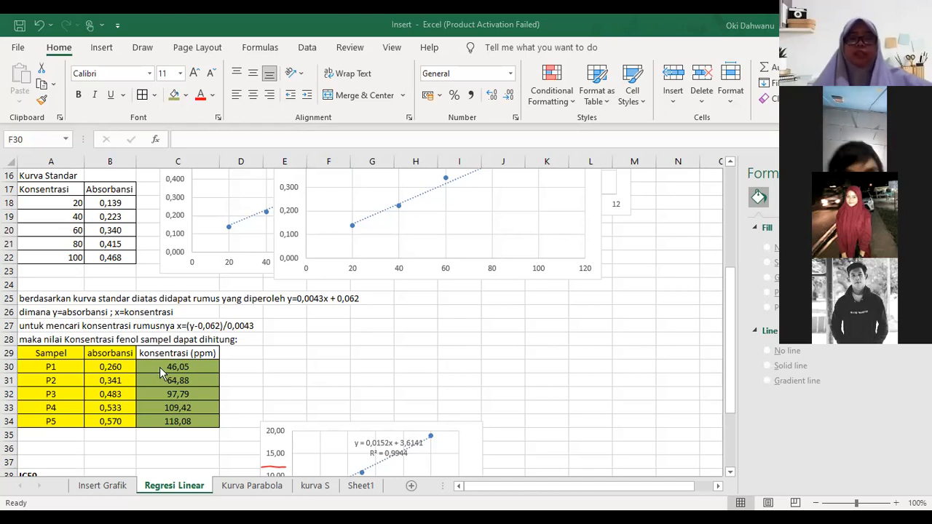
Step: Examine the concentration formula for sample P1 in C30 against the regression data and trendline charts above
{"action": "left_click", "coordinate": [296, 144]}
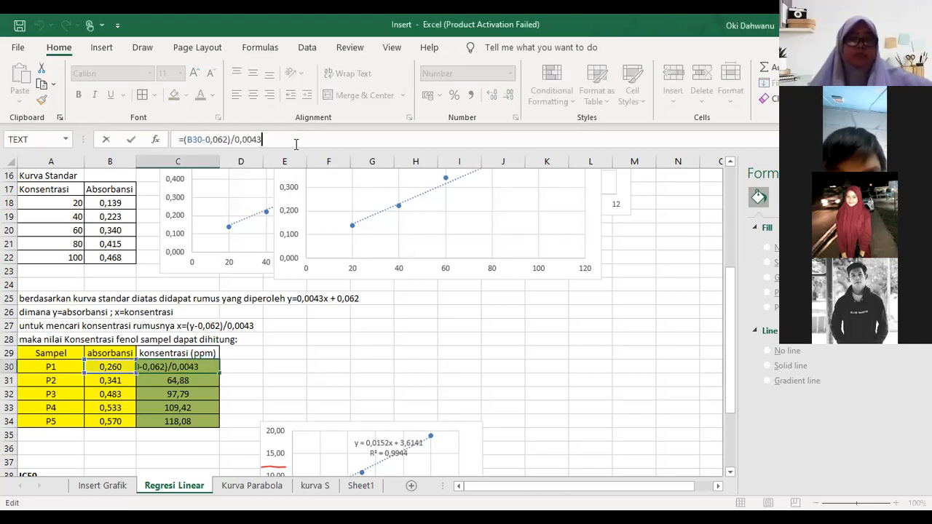
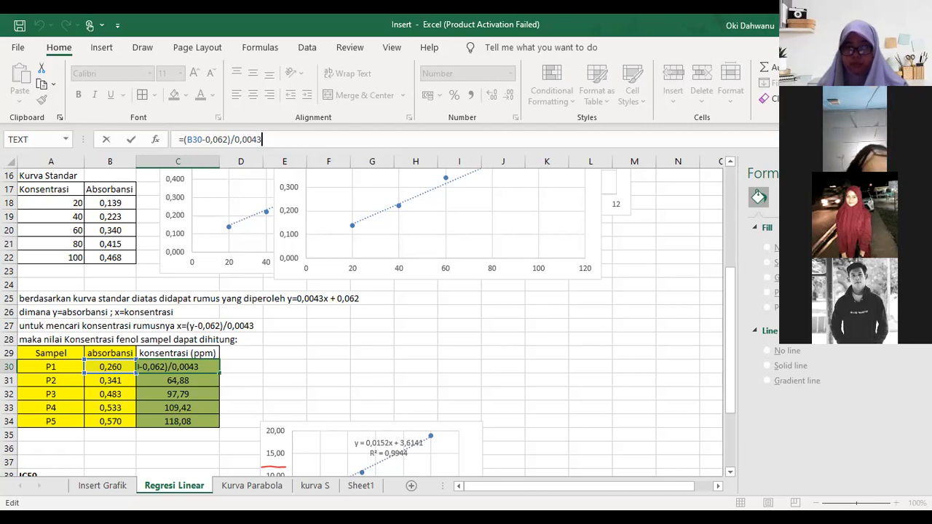
{"action": "key", "text": "Return"}
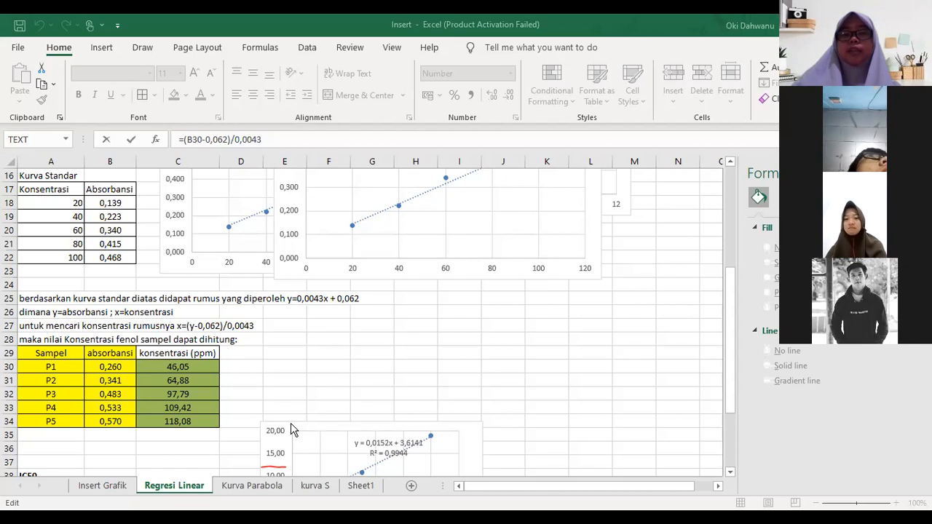
{"action": "scroll", "coordinate": [291, 429], "scroll_direction": "up", "scroll_amount": 4}
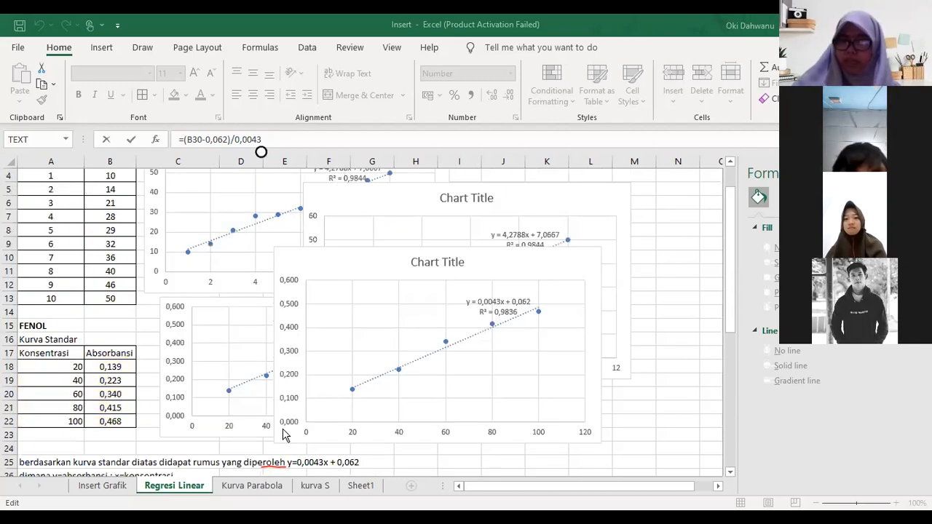
{"action": "scroll", "coordinate": [321, 388], "scroll_direction": "down", "scroll_amount": 2}
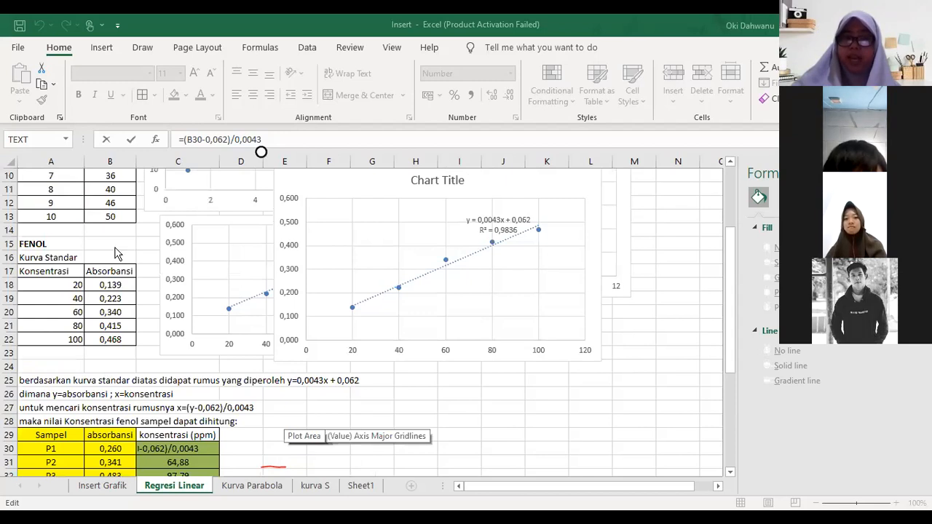
{"action": "scroll", "coordinate": [115, 254], "scroll_direction": "up", "scroll_amount": 2}
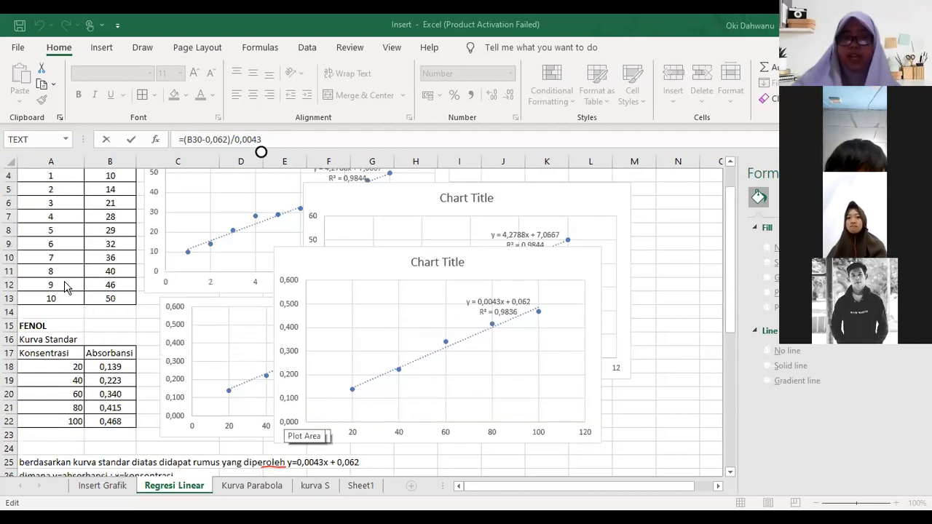
{"action": "scroll", "coordinate": [125, 267], "scroll_direction": "up", "scroll_amount": 1}
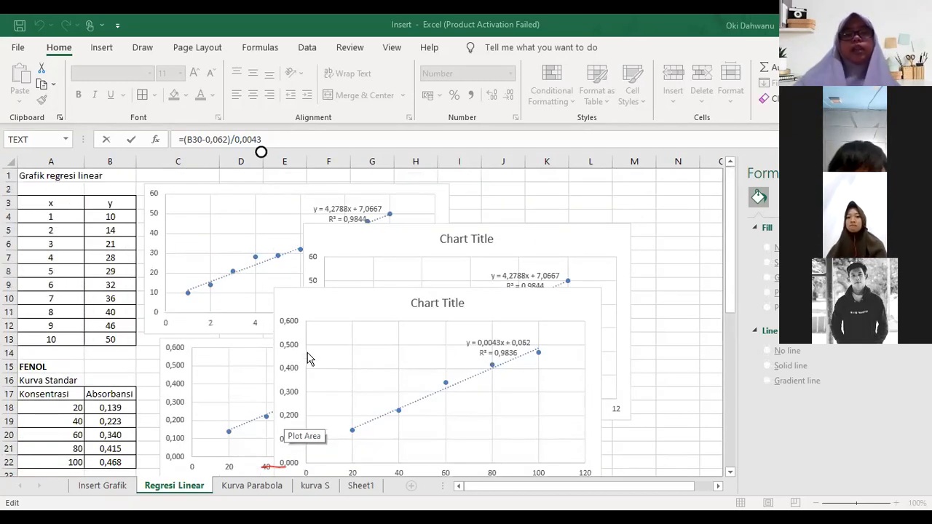
{"action": "scroll", "coordinate": [308, 358], "scroll_direction": "down", "scroll_amount": 4}
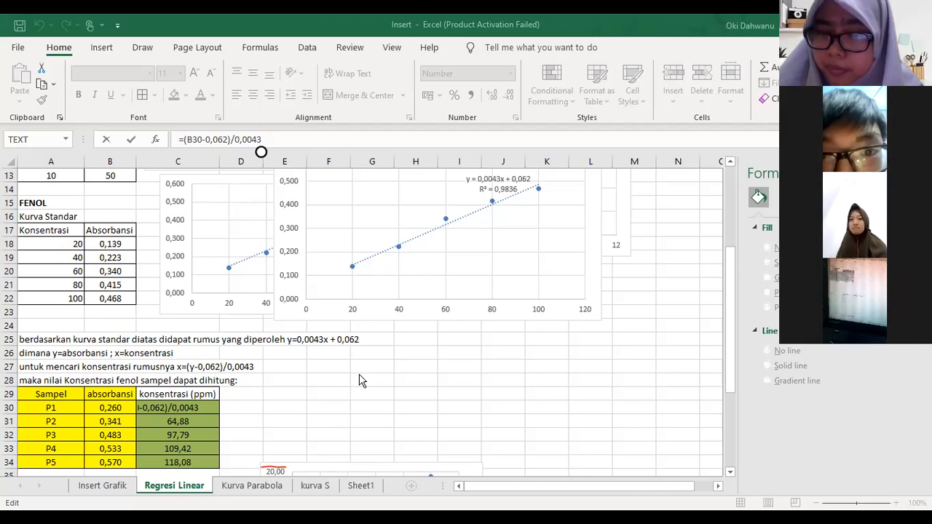
Step: Review the phenol standard data in A18:B22, the concentration formulas in C30:C34 and the standard curve equation in row 25
{"action": "left_click", "coordinate": [57, 243]}
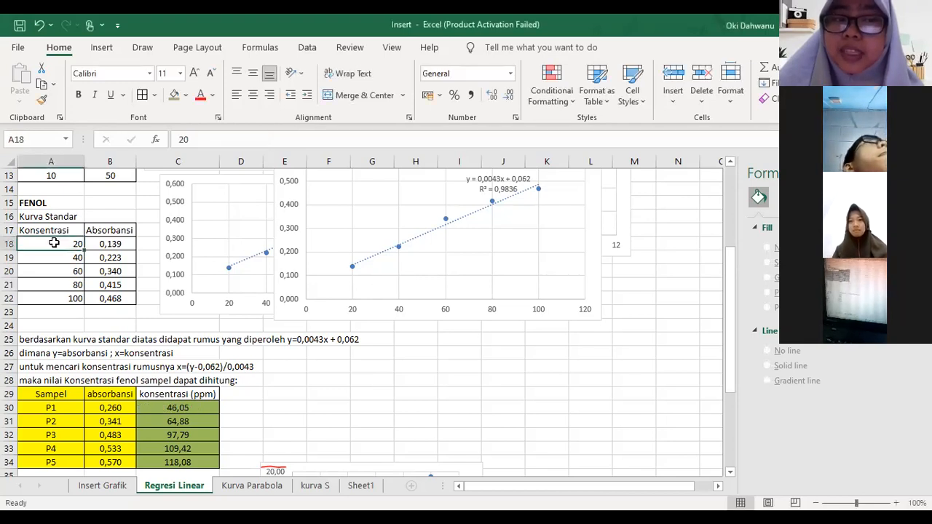
{"action": "key", "text": "shift+Down"}
{"action": "key", "text": "shift+Right"}
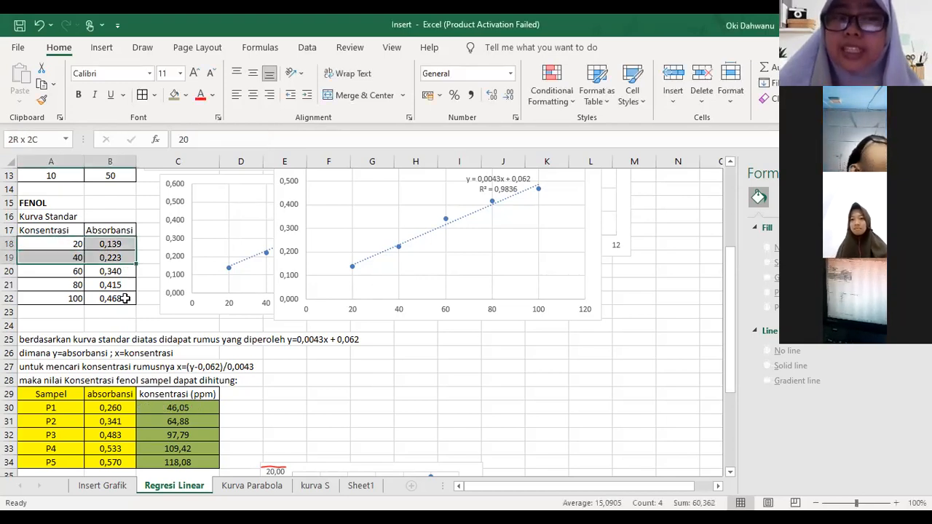
{"action": "left_click", "coordinate": [125, 299], "text": "shift"}
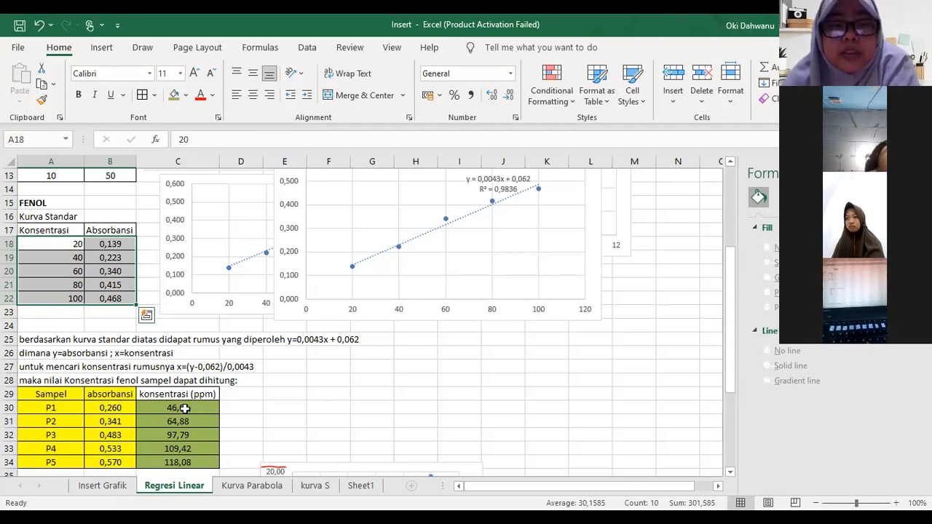
{"action": "left_click", "coordinate": [187, 463]}
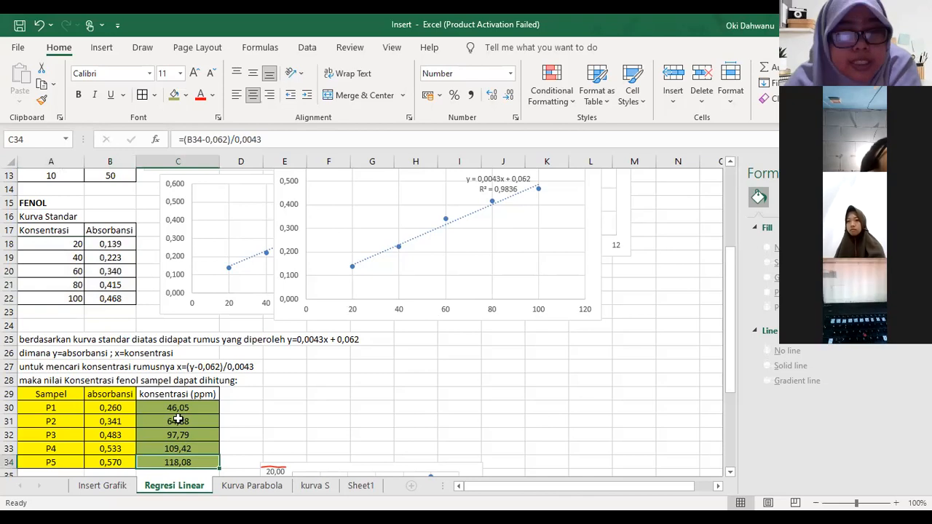
{"action": "key", "text": "Up"}
{"action": "key", "text": "Up"}
{"action": "key", "text": "Up"}
{"action": "key", "text": "Up"}
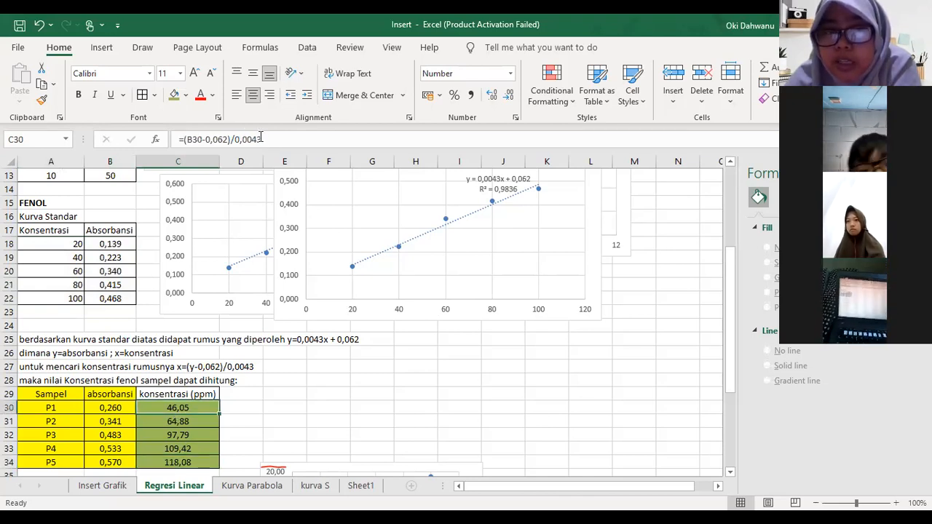
{"action": "left_click", "coordinate": [258, 142]}
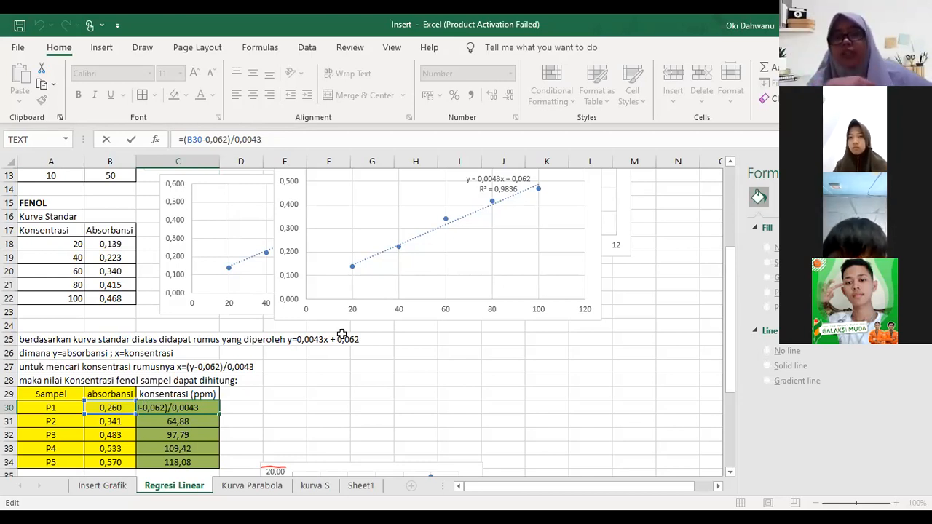
{"action": "left_click", "coordinate": [297, 338]}
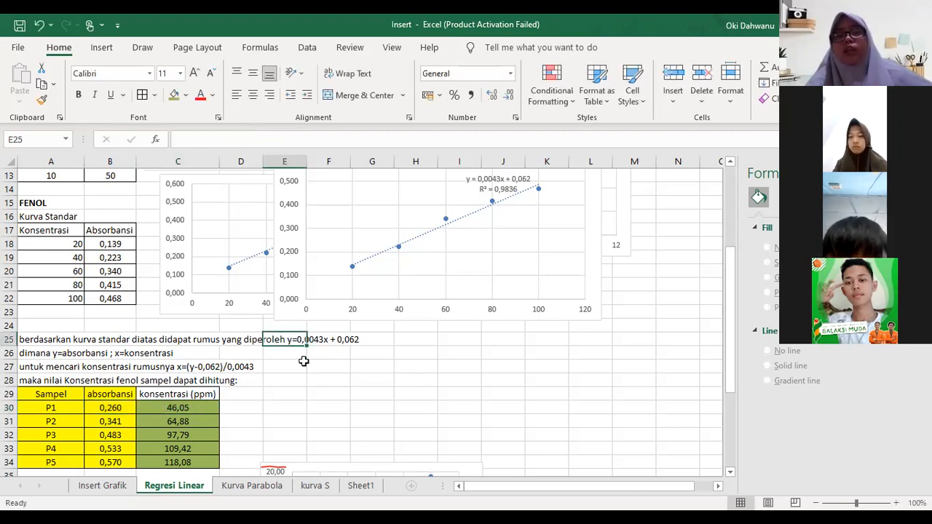
Step: Fill the sample absorbance values in B30:B34 blue
{"action": "left_click", "coordinate": [109, 407]}
{"action": "left_click", "coordinate": [114, 462], "text": "shift"}
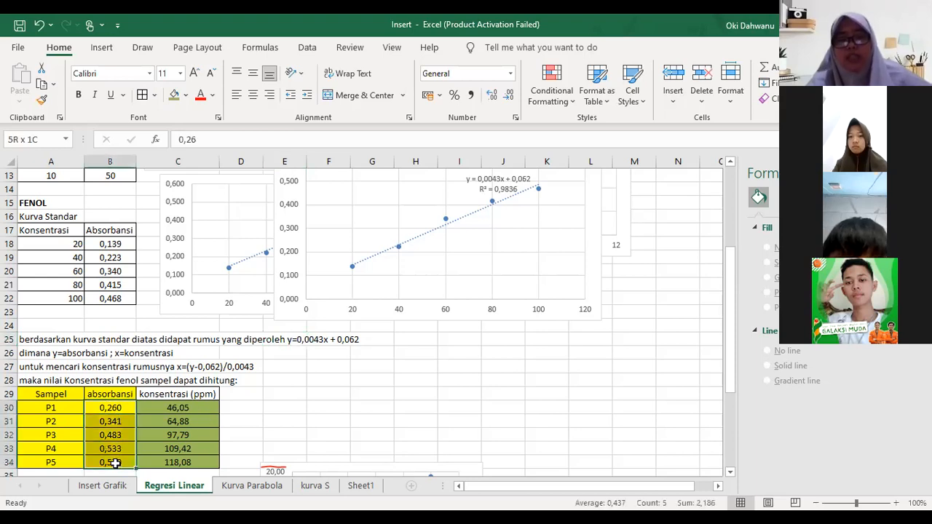
{"action": "key", "text": "ctrl+v"}
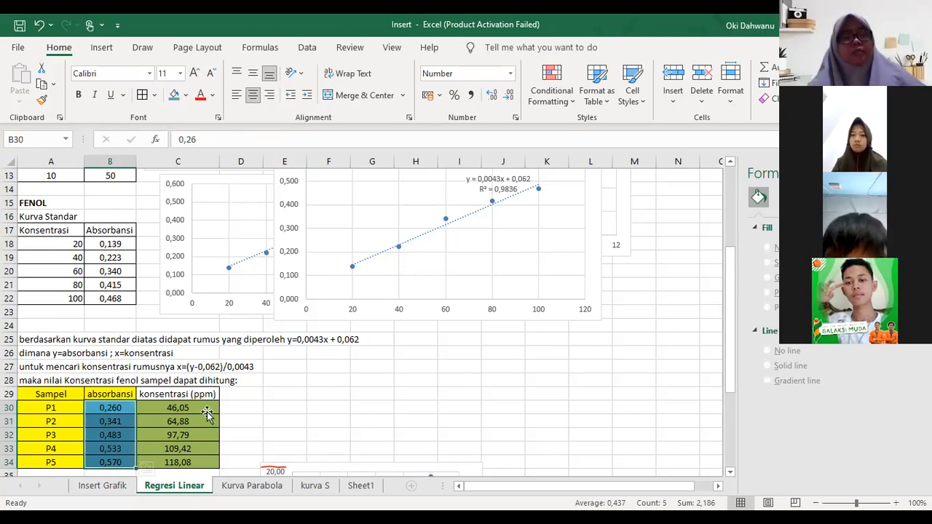
Step: Following the formula in C30, recalculate sample P1's phenol concentration in D30 with =(B30-0,062)/0,0043
{"action": "key", "text": "Right"}
{"action": "left_click", "coordinate": [280, 138]}
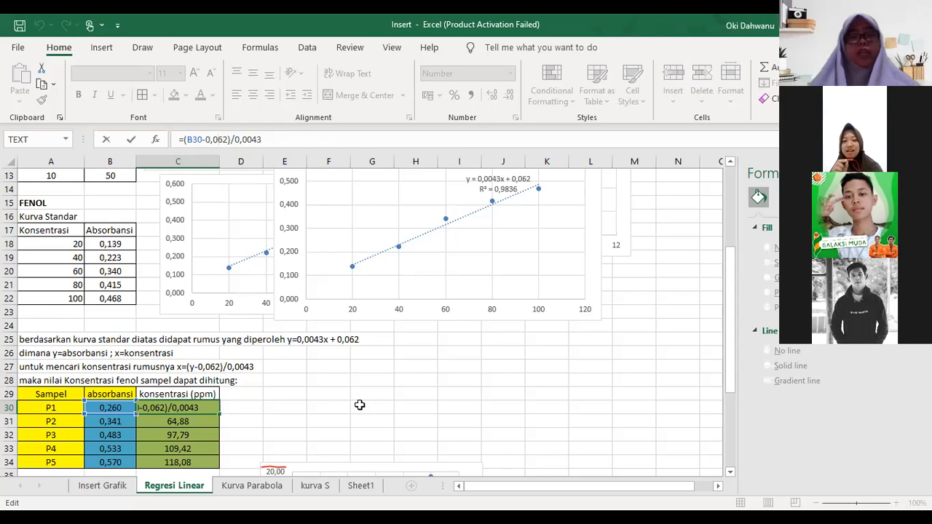
{"action": "key", "text": "Tab"}
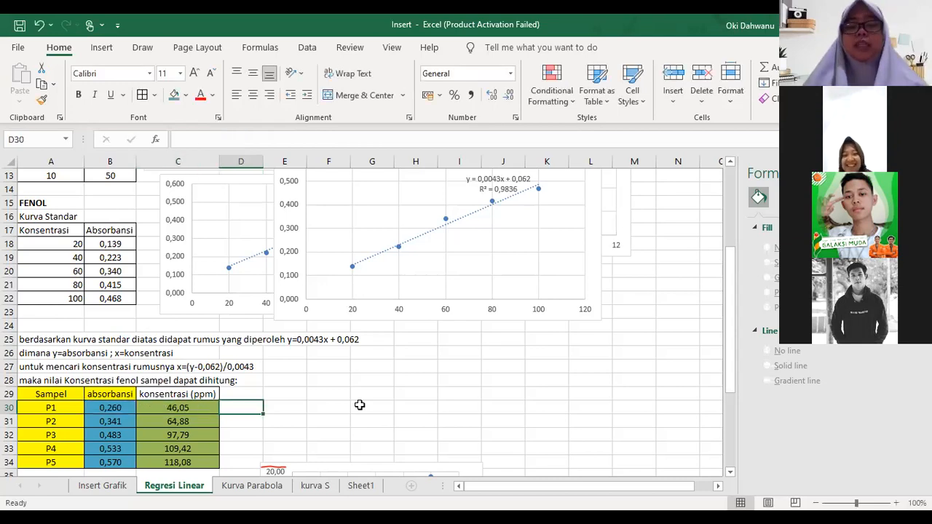
{"action": "type", "text": "="}
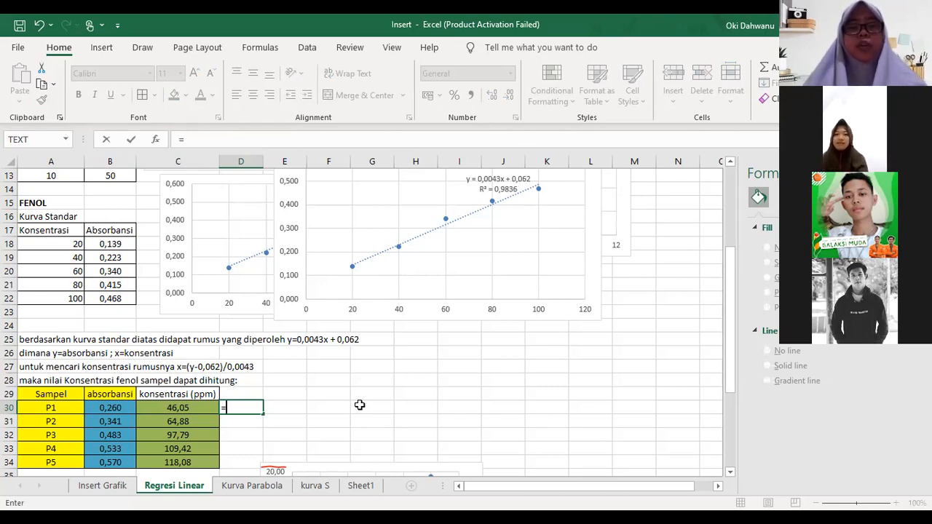
{"action": "type", "text": "("}
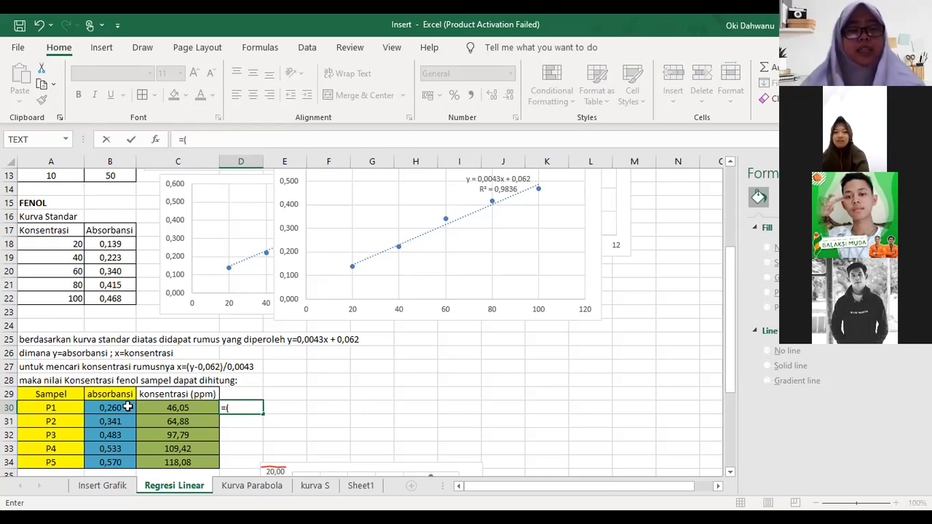
{"action": "left_click", "coordinate": [128, 407]}
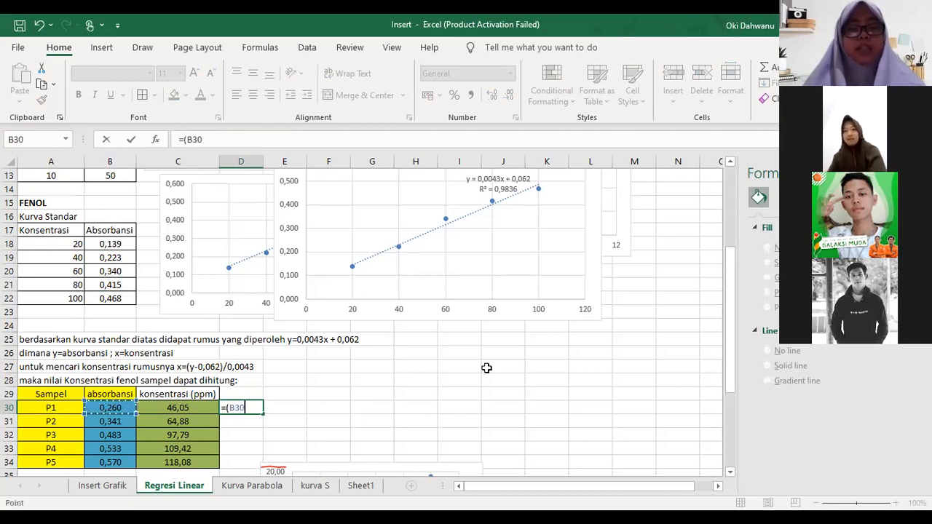
{"action": "type", "text": "-"}
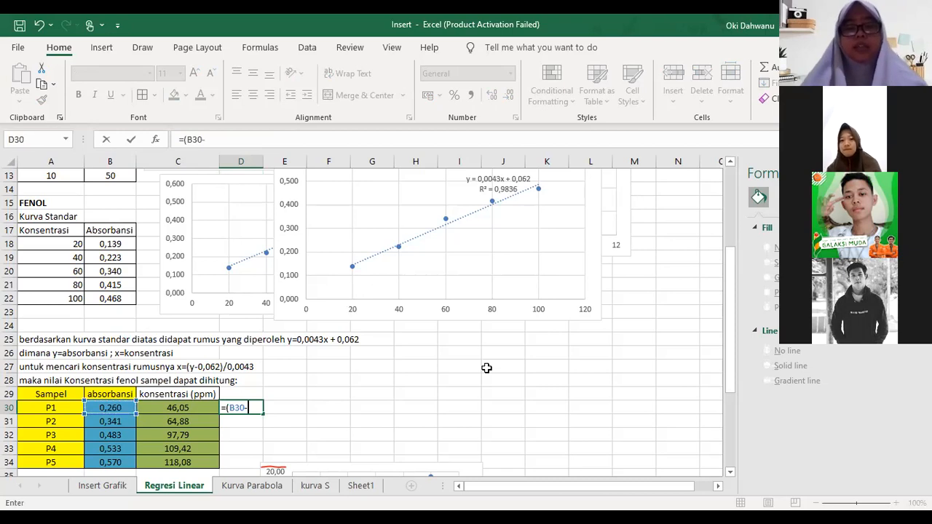
{"action": "type", "text": "0,"}
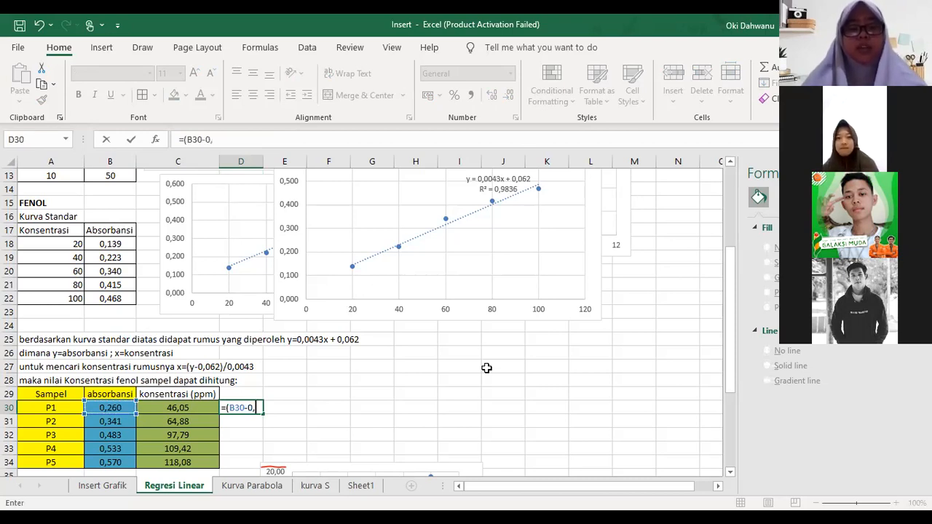
{"action": "type", "text": "062"}
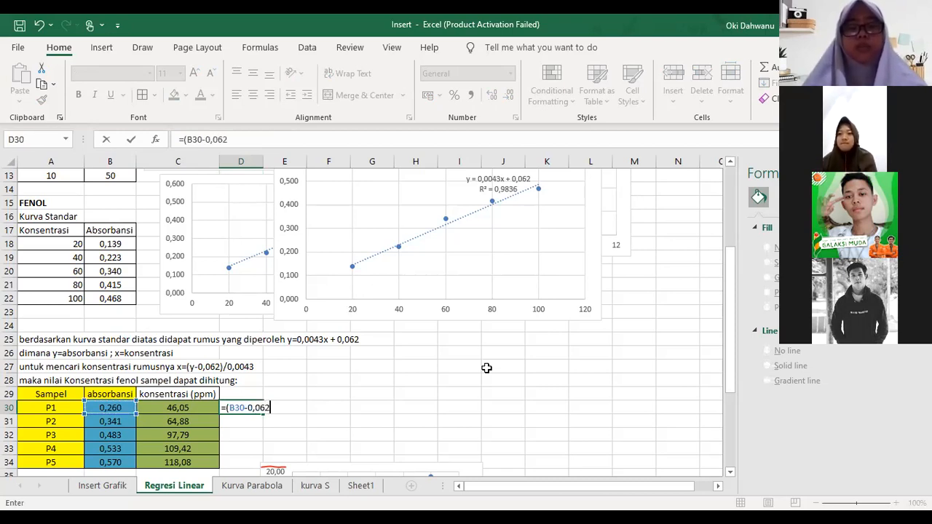
{"action": "type", "text": ")/"}
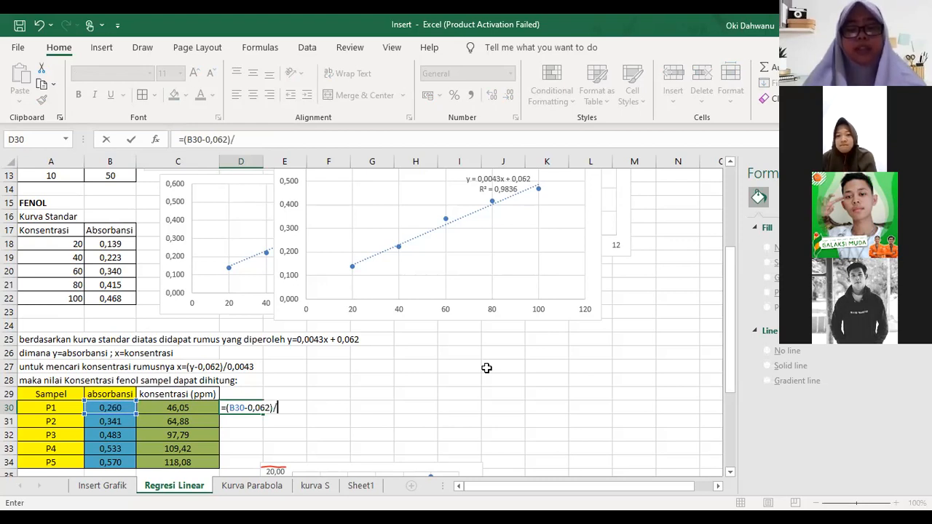
{"action": "type", "text": "0,0"}
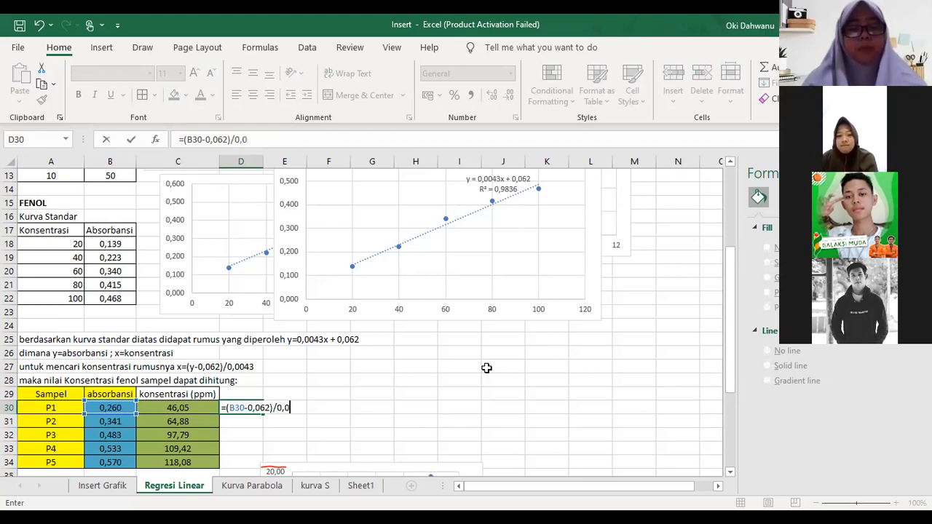
{"action": "type", "text": "04"}
{"action": "type", "text": "3"}
{"action": "key", "text": "Return"}
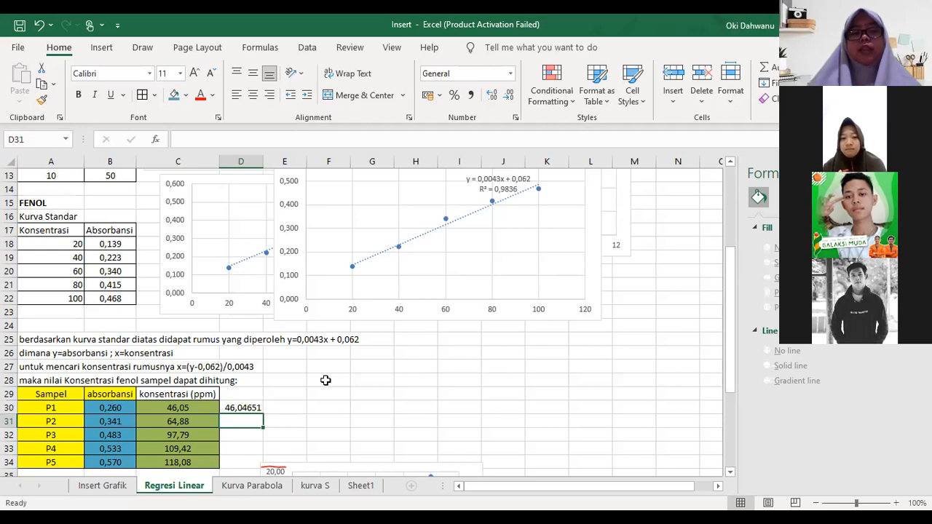
Step: Compare sample P1's absorbance in B30 with the concentration formula in D30
{"action": "key", "text": "Up"}
{"action": "key", "text": "Left"}
{"action": "key", "text": "Left"}
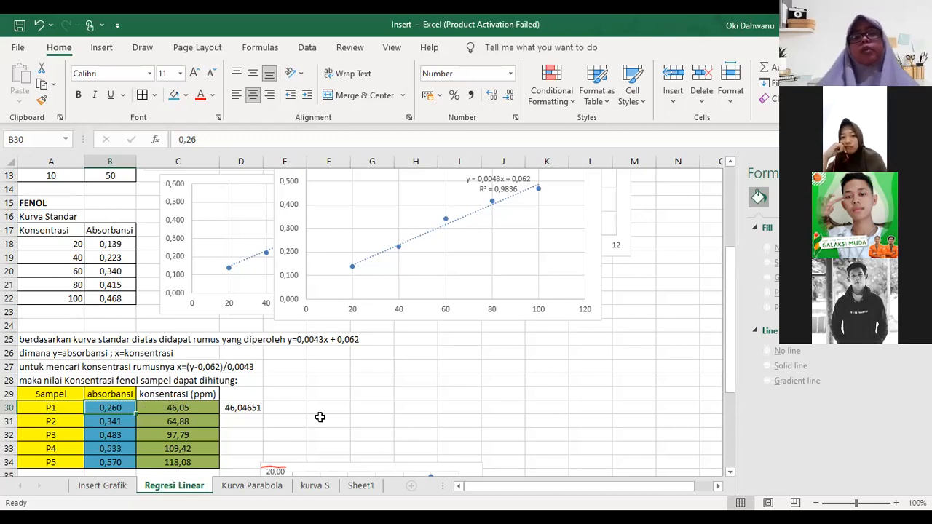
{"action": "key", "text": "Right"}
{"action": "key", "text": "Right"}
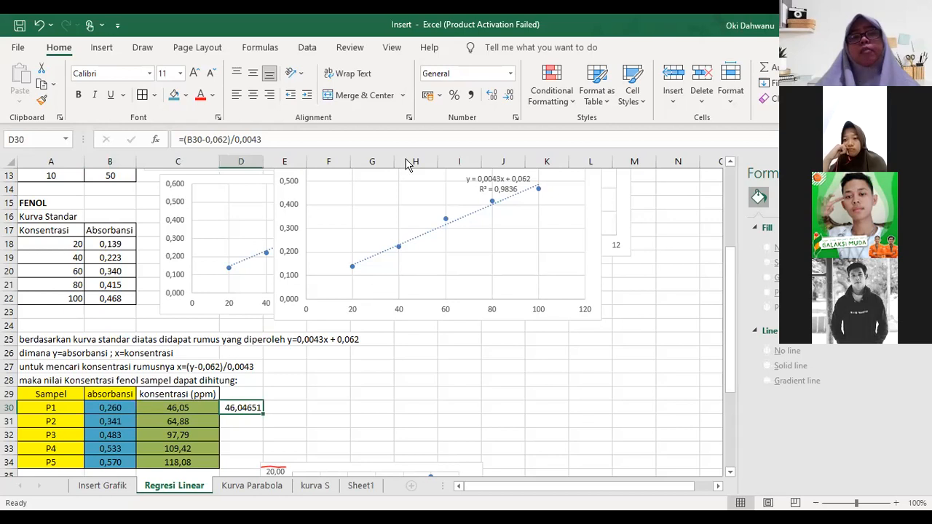
Step: Increase the number of decimal places displayed for the concentration in D30
{"action": "left_click", "coordinate": [494, 97]}
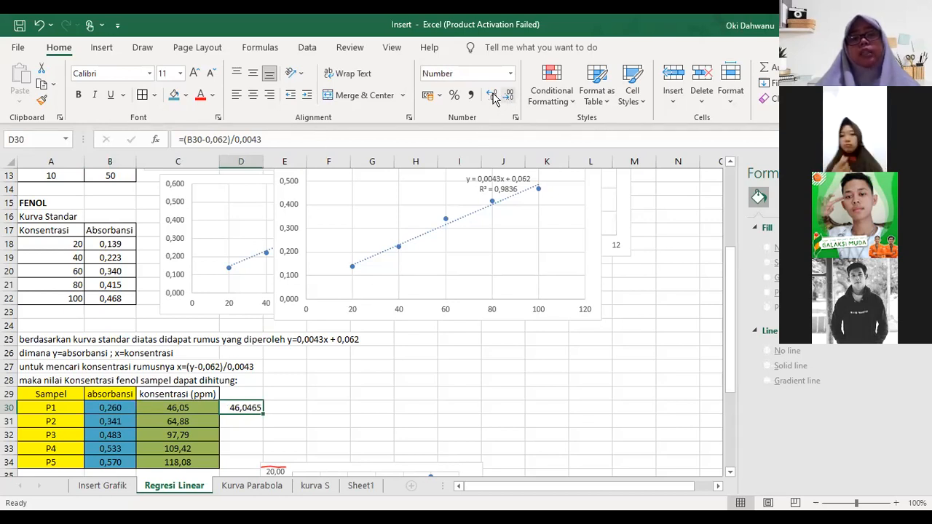
{"action": "left_click", "coordinate": [494, 96]}
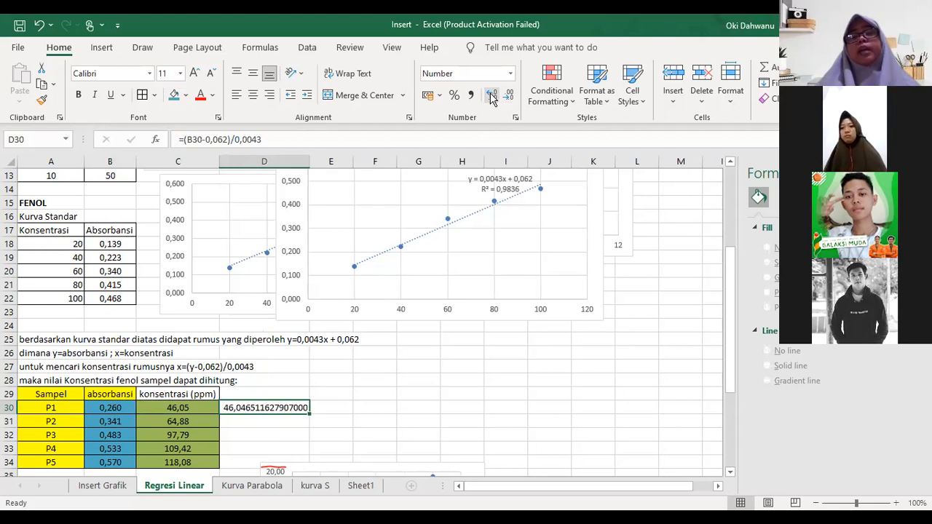
{"action": "left_click", "coordinate": [492, 98]}
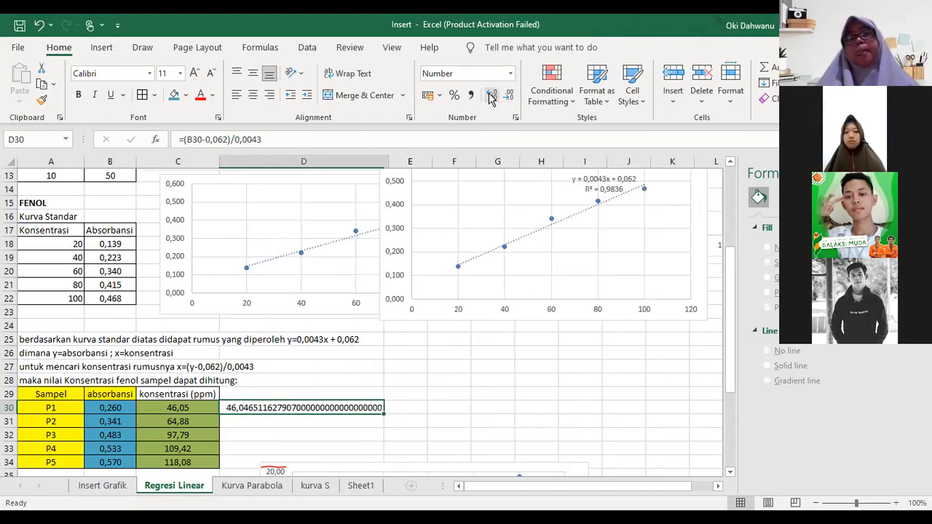
{"action": "left_click", "coordinate": [493, 97]}
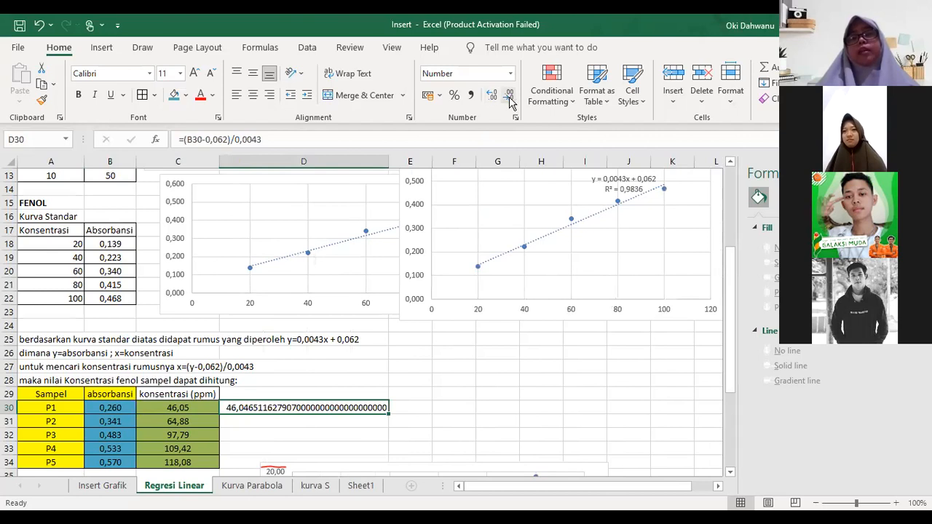
Step: Reduce the concentration in D30 to two decimal places and narrow column D
{"action": "left_click", "coordinate": [510, 101]}
{"action": "left_click", "coordinate": [510, 101]}
{"action": "left_click", "coordinate": [510, 101]}
{"action": "left_click", "coordinate": [510, 101]}
{"action": "left_click", "coordinate": [509, 102]}
{"action": "left_click", "coordinate": [510, 101]}
{"action": "left_click", "coordinate": [510, 102]}
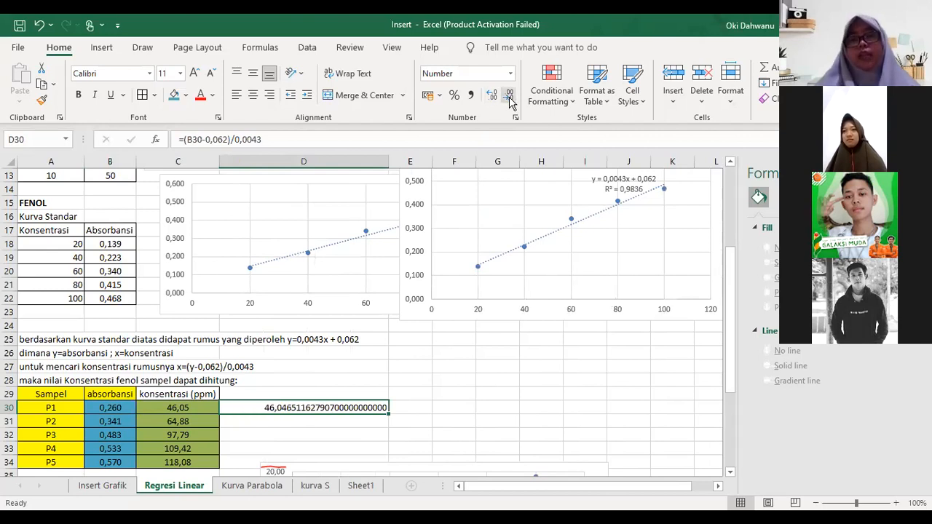
{"action": "left_click", "coordinate": [509, 102]}
{"action": "left_click", "coordinate": [510, 102]}
{"action": "left_click", "coordinate": [510, 101]}
{"action": "left_click", "coordinate": [509, 101]}
{"action": "left_click", "coordinate": [510, 101]}
{"action": "left_click", "coordinate": [510, 101]}
{"action": "left_click", "coordinate": [509, 101]}
{"action": "left_click", "coordinate": [510, 101]}
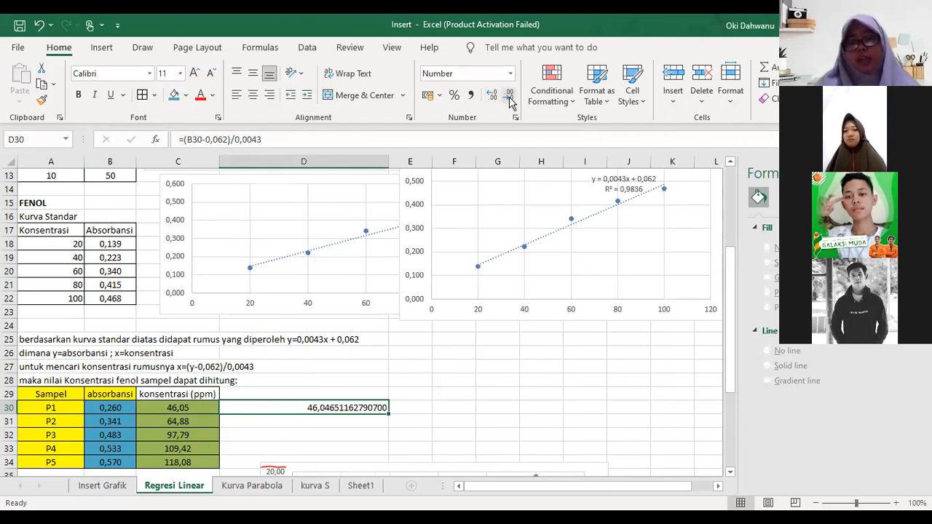
{"action": "left_click", "coordinate": [510, 102]}
{"action": "left_click", "coordinate": [509, 101]}
{"action": "left_click", "coordinate": [509, 101]}
{"action": "left_click", "coordinate": [510, 101]}
{"action": "left_click", "coordinate": [509, 101]}
{"action": "left_click", "coordinate": [510, 101]}
{"action": "left_click", "coordinate": [509, 101]}
{"action": "left_click", "coordinate": [510, 102]}
{"action": "left_click", "coordinate": [509, 102]}
{"action": "left_click", "coordinate": [509, 101]}
{"action": "left_click", "coordinate": [510, 101]}
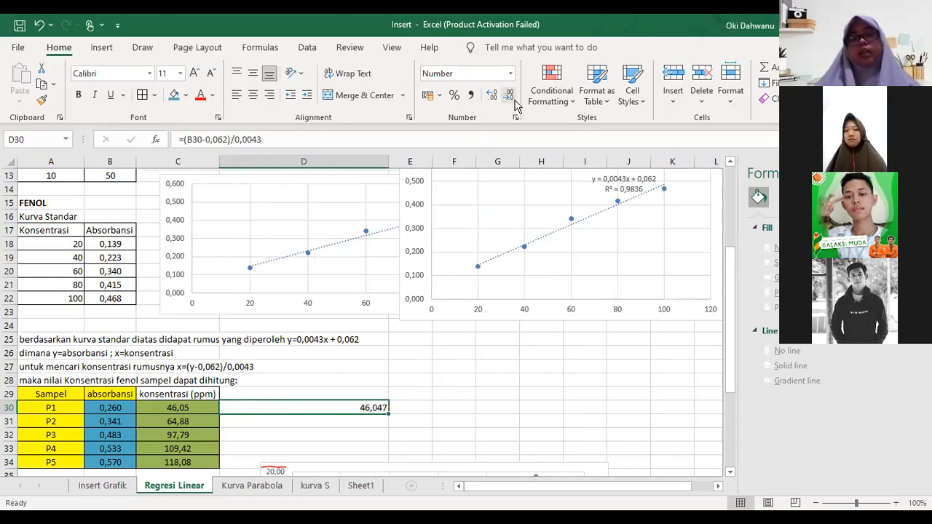
{"action": "left_click", "coordinate": [513, 104]}
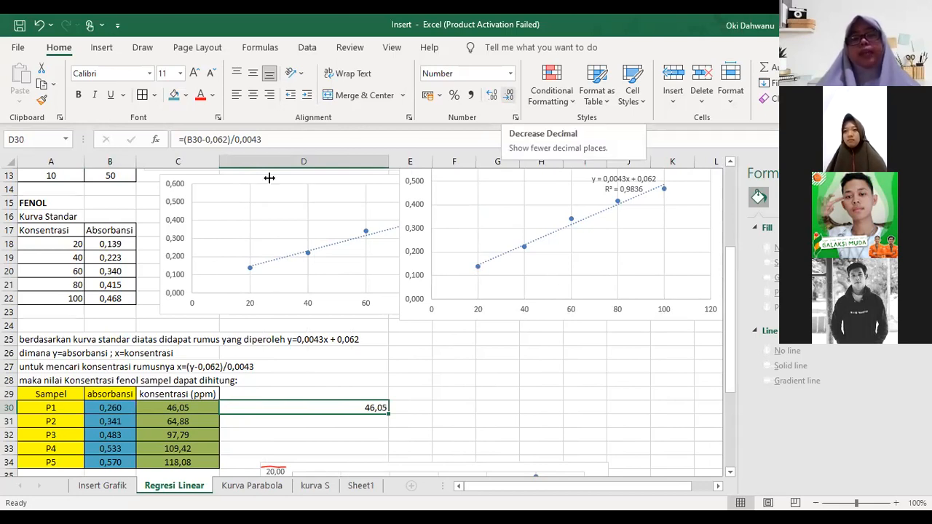
{"action": "mouse_move", "coordinate": [281, 164]}
{"action": "left_mouse_down"}
{"action": "mouse_move", "coordinate": [297, 164]}
{"action": "mouse_move", "coordinate": [286, 164]}
{"action": "left_mouse_up"}
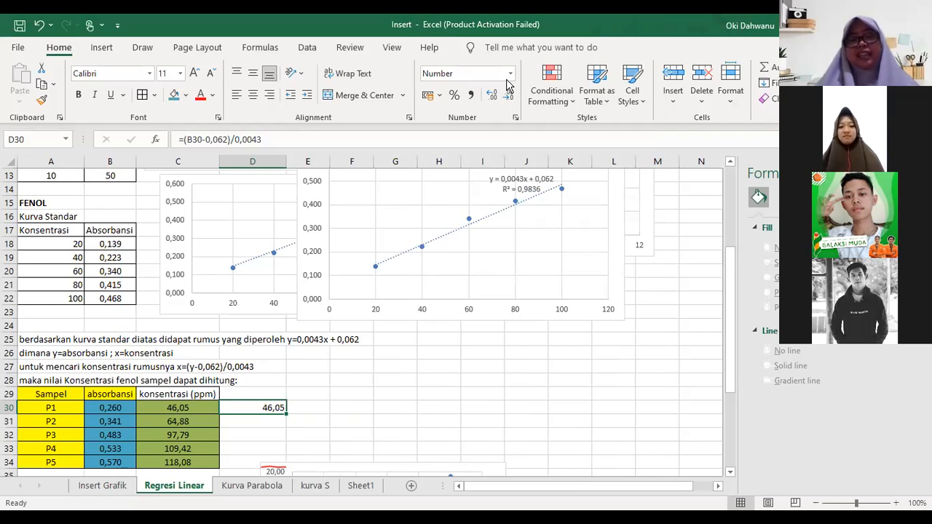
Step: Review the phenol sample table, the concentration formula in row 27, and the IC50 data and chart below
{"action": "left_click", "coordinate": [305, 404]}
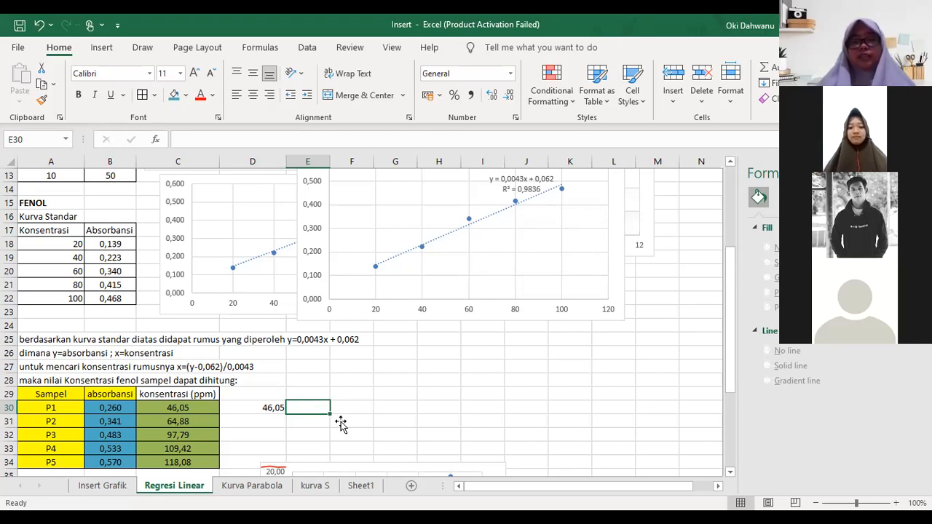
{"action": "scroll", "coordinate": [341, 424], "scroll_direction": "down", "scroll_amount": 2}
{"action": "scroll", "coordinate": [349, 412], "scroll_direction": "up", "scroll_amount": 1}
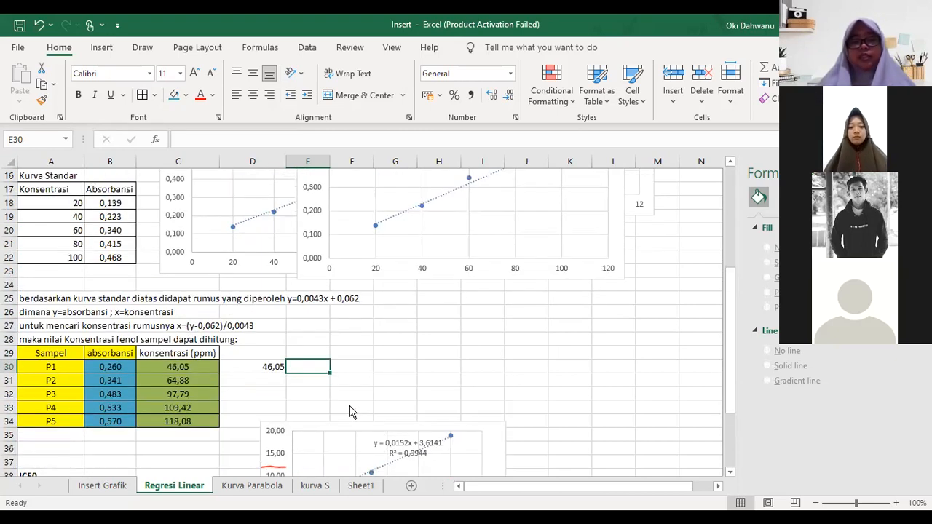
{"action": "scroll", "coordinate": [349, 412], "scroll_direction": "down", "scroll_amount": 3}
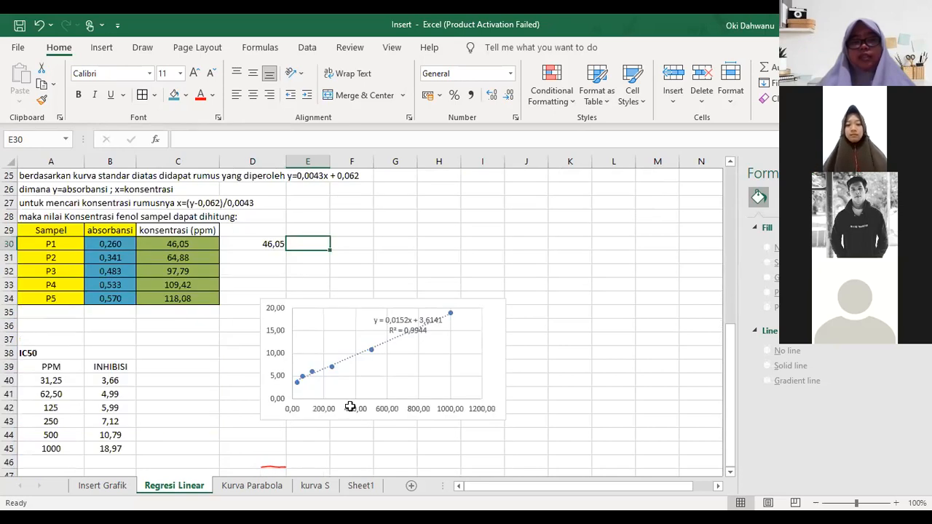
{"action": "scroll", "coordinate": [351, 406], "scroll_direction": "up", "scroll_amount": 3}
{"action": "scroll", "coordinate": [350, 407], "scroll_direction": "up", "scroll_amount": 1}
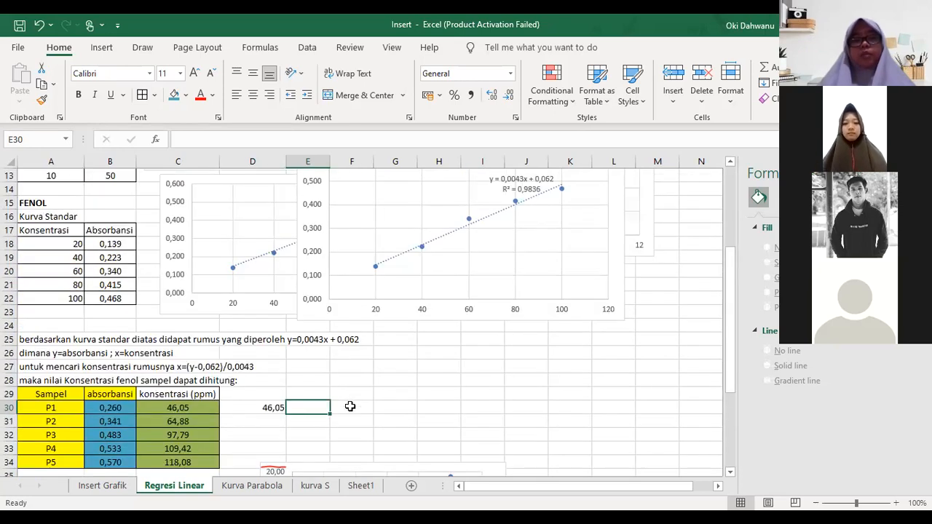
{"action": "left_click", "coordinate": [229, 366]}
{"action": "left_click", "coordinate": [183, 366]}
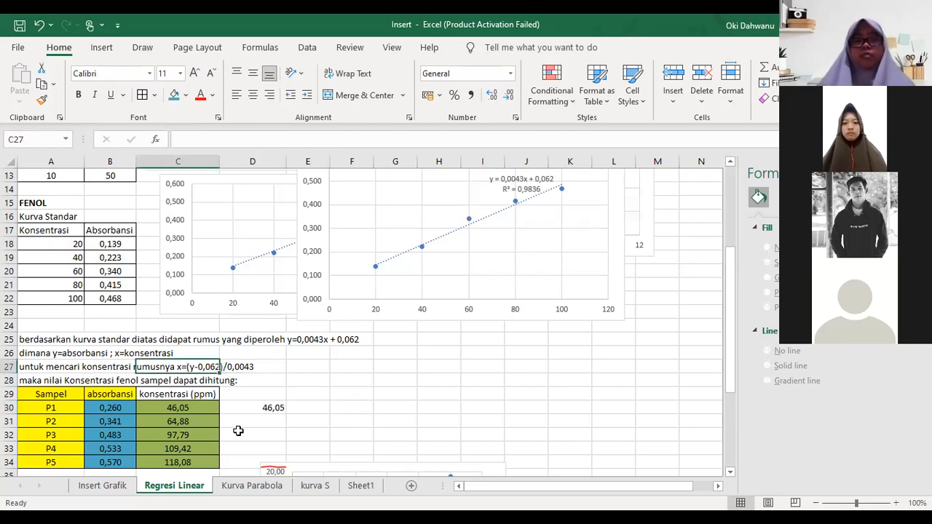
{"action": "key", "text": "Right"}
{"action": "key", "text": "Right"}
{"action": "key", "text": "Right"}
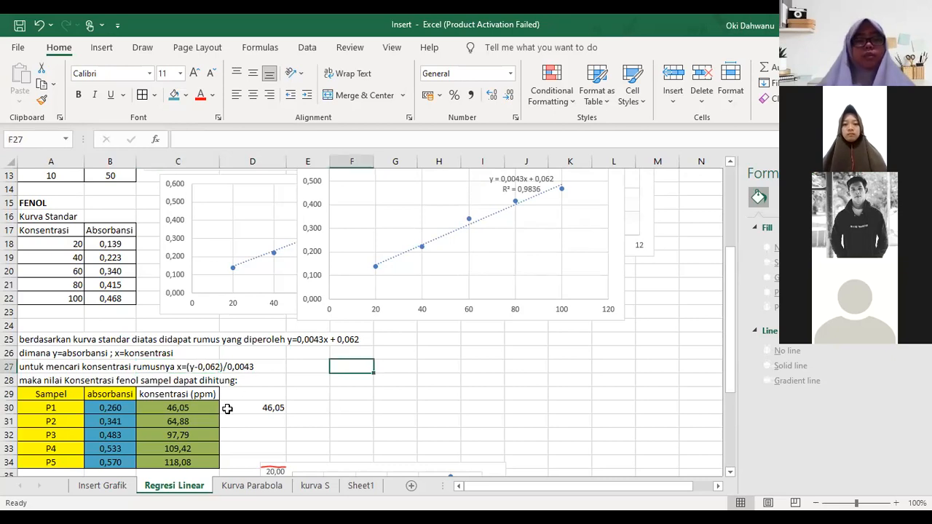
{"action": "scroll", "coordinate": [227, 408], "scroll_direction": "down", "scroll_amount": 1}
{"action": "scroll", "coordinate": [229, 400], "scroll_direction": "up", "scroll_amount": 1}
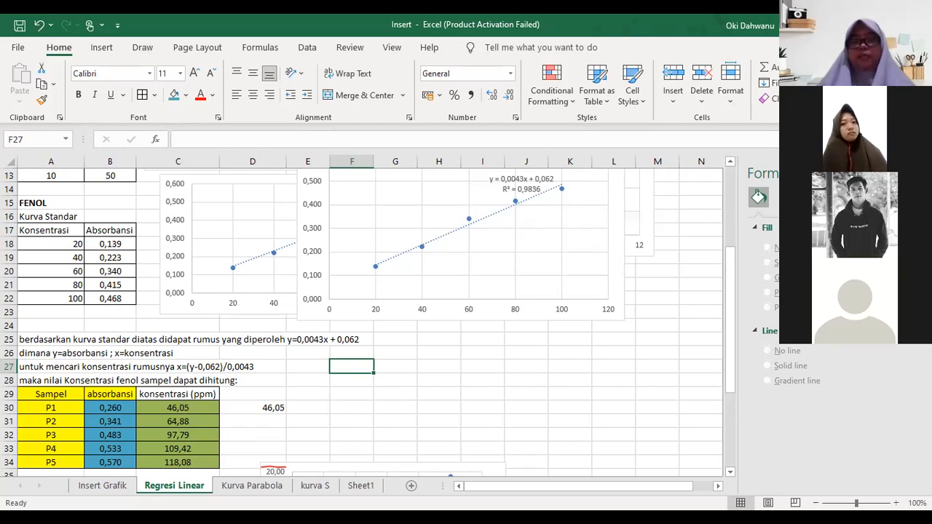
Step: Switch to the Kurva Parabola sheet and delete the front one of the two overlapping charts
{"action": "left_click", "coordinate": [254, 492]}
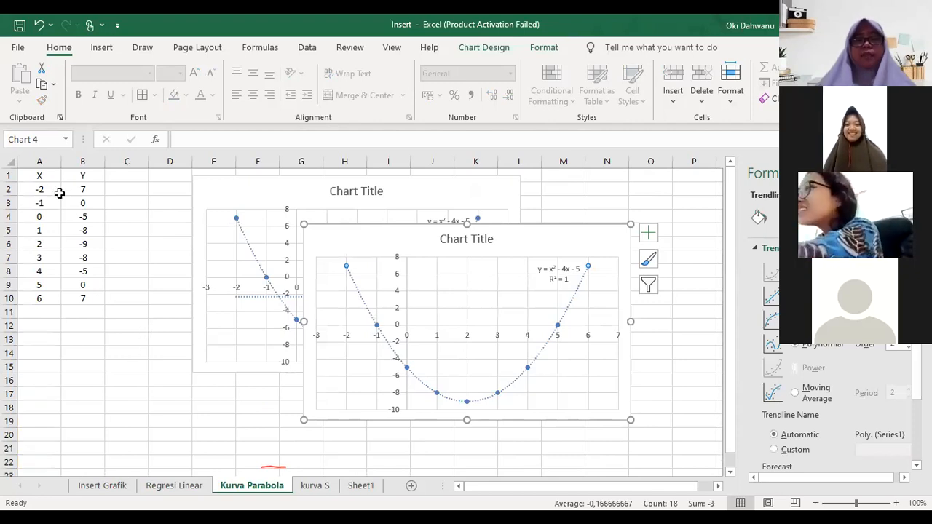
{"action": "key", "text": "Escape"}
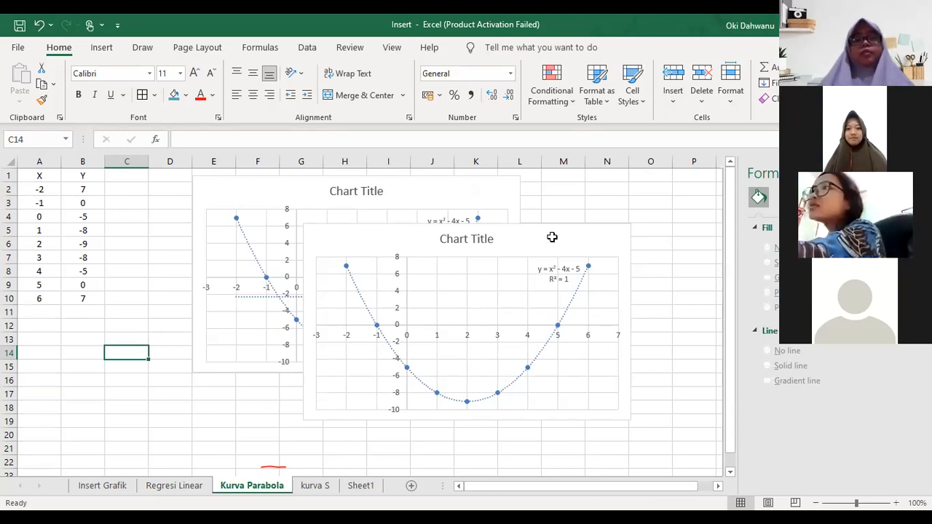
{"action": "key", "text": "Delete"}
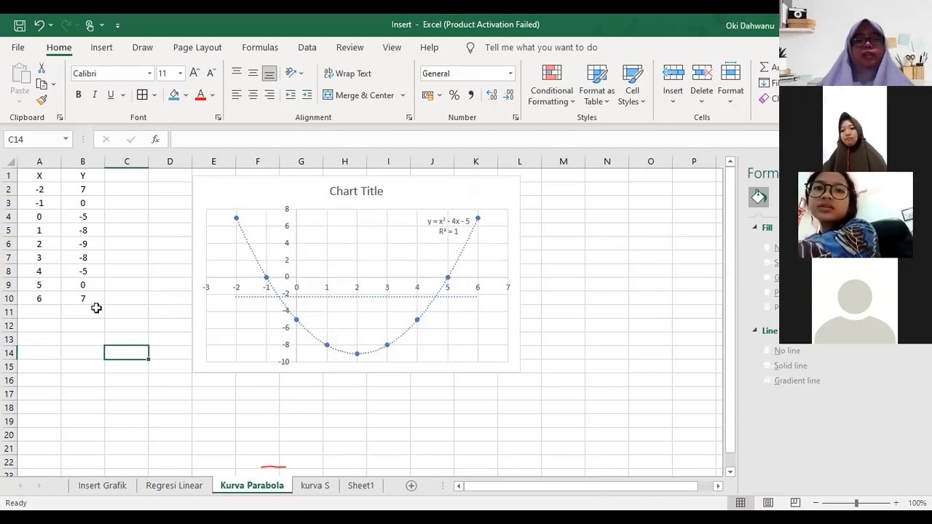
Step: Add cell borders to the X and Y table in A1:B10
{"action": "left_click_drag", "start_coordinate": [39, 176], "coordinate": [96, 295]}
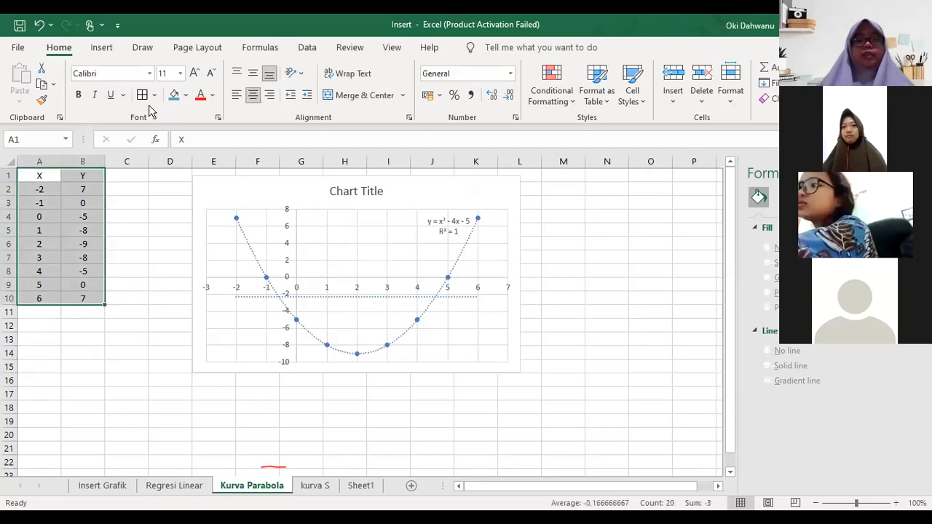
{"action": "left_click", "coordinate": [122, 256]}
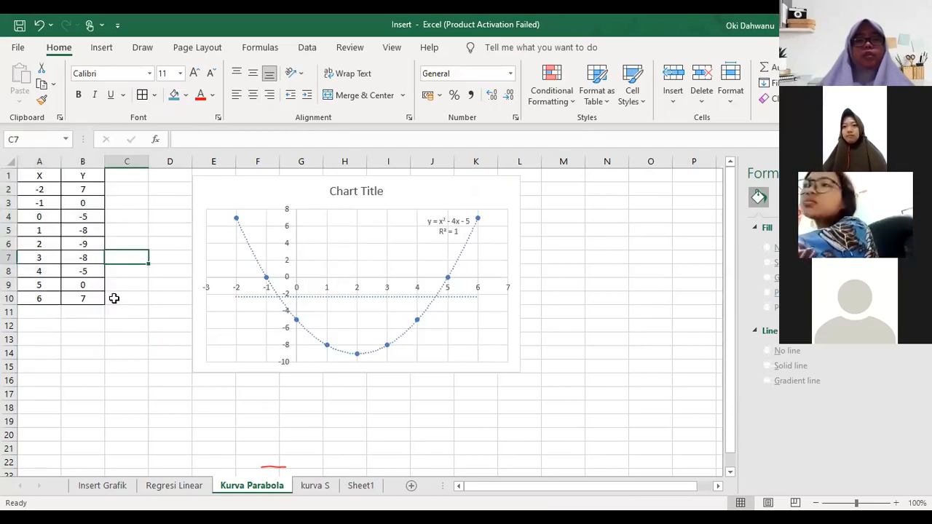
Step: Fill the X and Y values in A2:B10 blue
{"action": "left_click_drag", "start_coordinate": [40, 189], "coordinate": [92, 293]}
{"action": "left_click", "coordinate": [175, 102]}
{"action": "left_click", "coordinate": [161, 239]}
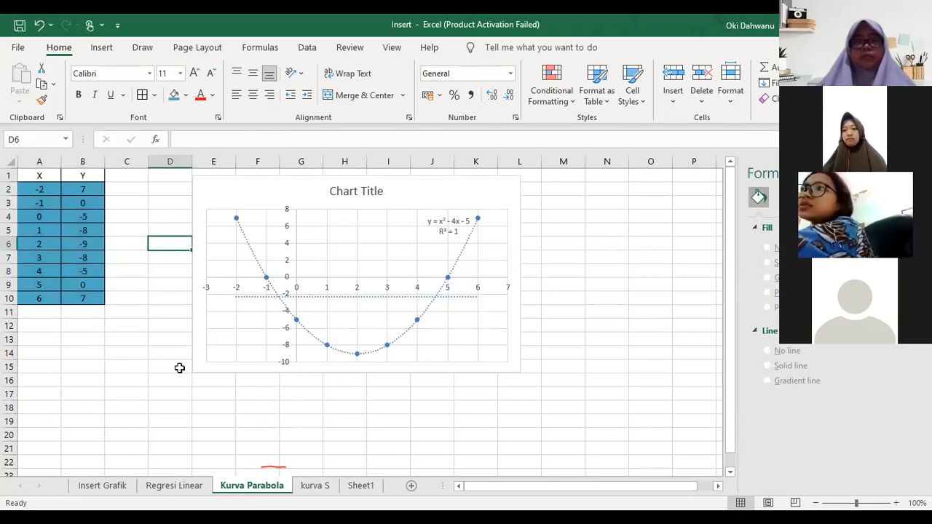
Step: Change the fill of the X and Y values in A2:B10 to light green
{"action": "left_click_drag", "start_coordinate": [42, 189], "coordinate": [95, 293]}
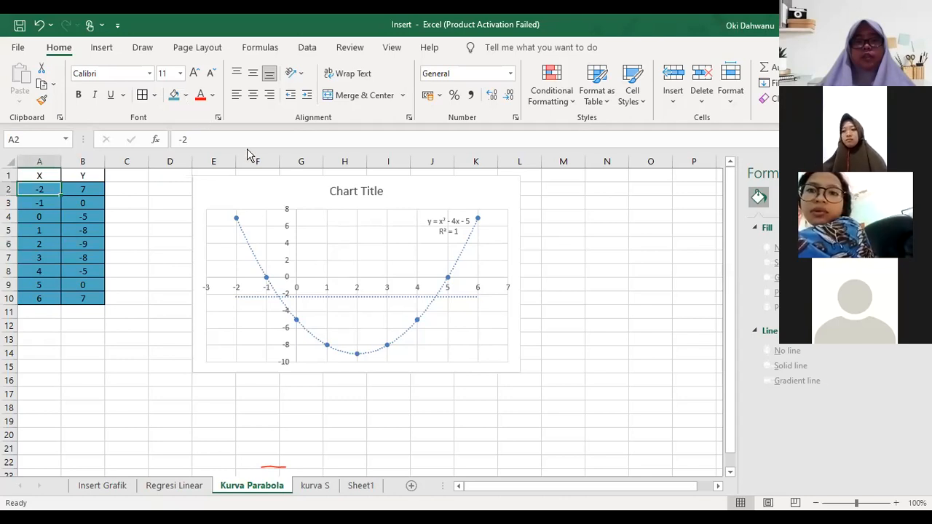
{"action": "left_click", "coordinate": [185, 95]}
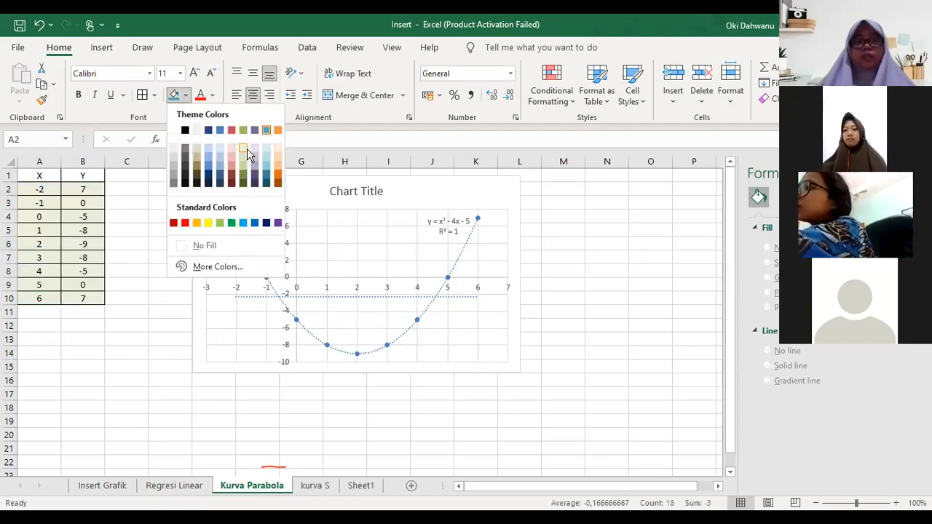
{"action": "left_click", "coordinate": [179, 331]}
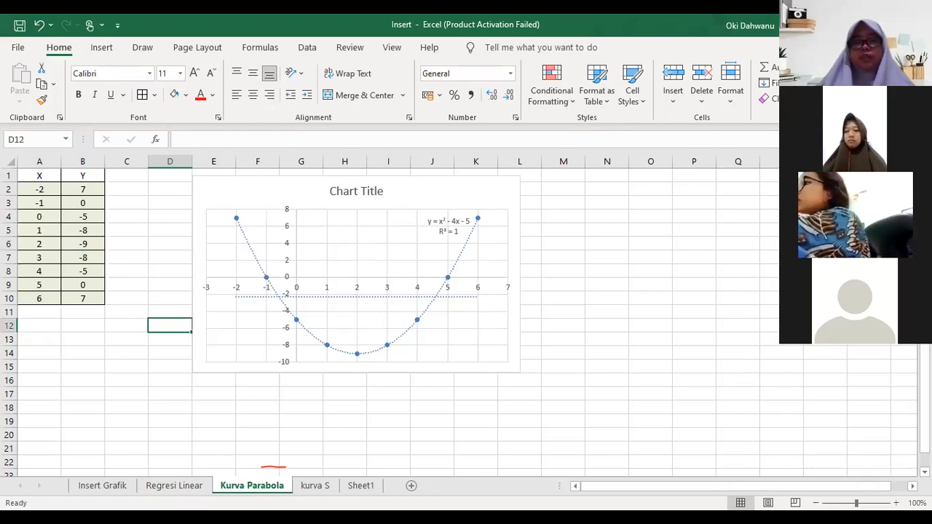
Step: Enlarge the worksheet view to 130% to examine the X and Y table beside the parabola chart
{"action": "left_click", "coordinate": [896, 503]}
{"action": "left_click", "coordinate": [896, 503]}
{"action": "left_click", "coordinate": [896, 503]}
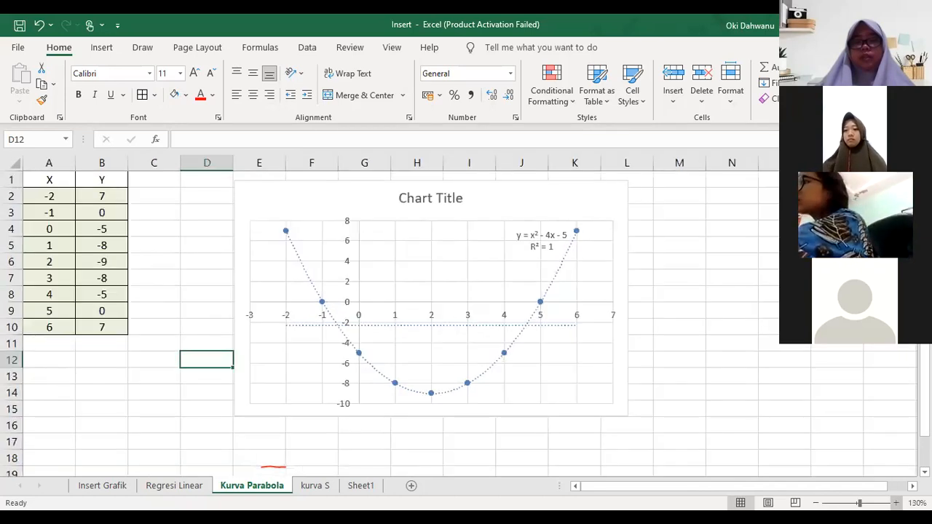
{"action": "left_click", "coordinate": [896, 503]}
{"action": "left_click", "coordinate": [896, 503]}
{"action": "left_click", "coordinate": [896, 503]}
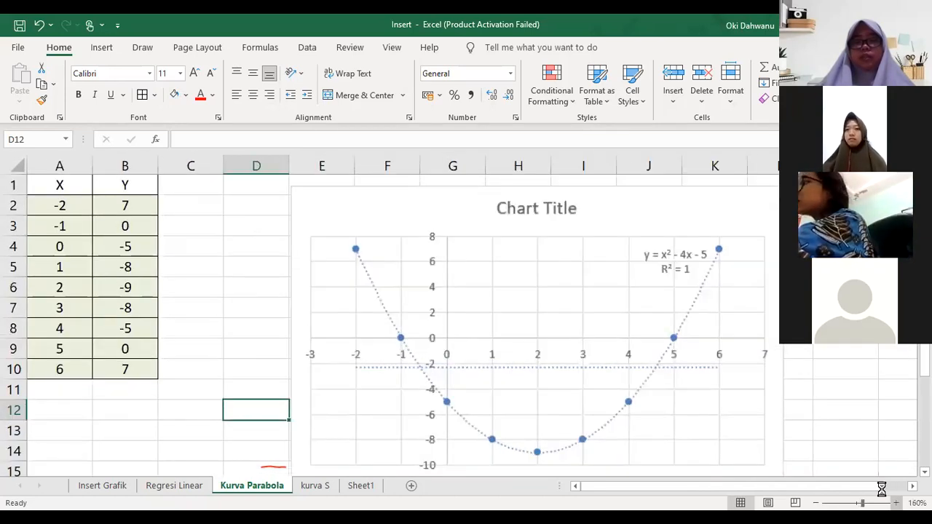
{"action": "left_click", "coordinate": [817, 503]}
{"action": "left_click", "coordinate": [817, 503]}
{"action": "left_click", "coordinate": [817, 503]}
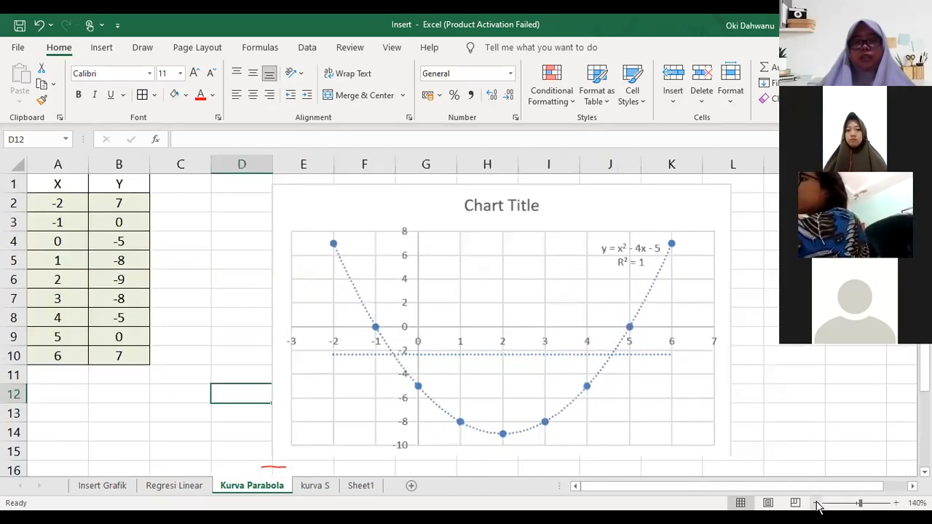
{"action": "left_click", "coordinate": [816, 503]}
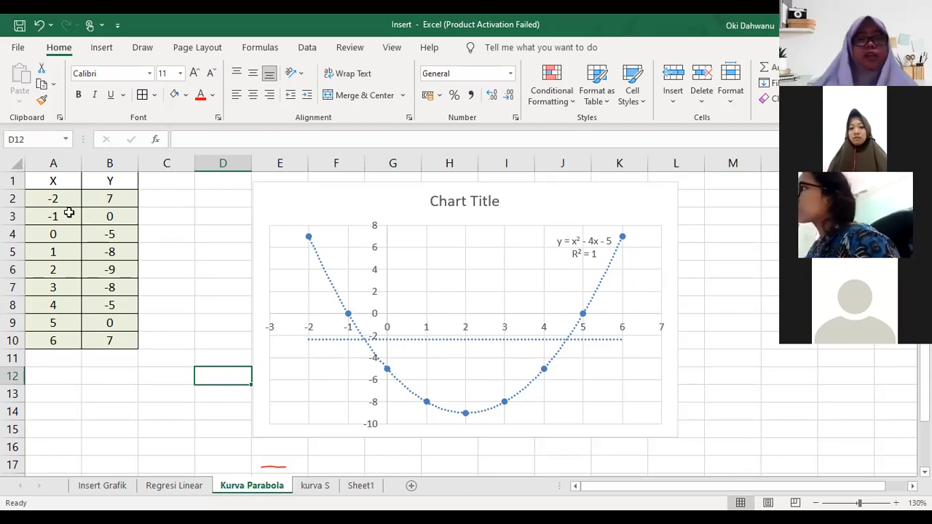
Step: Insert a scatter chart from A2:B10 and give its data points a polynomial trendline
{"action": "left_click_drag", "start_coordinate": [53, 199], "coordinate": [110, 341]}
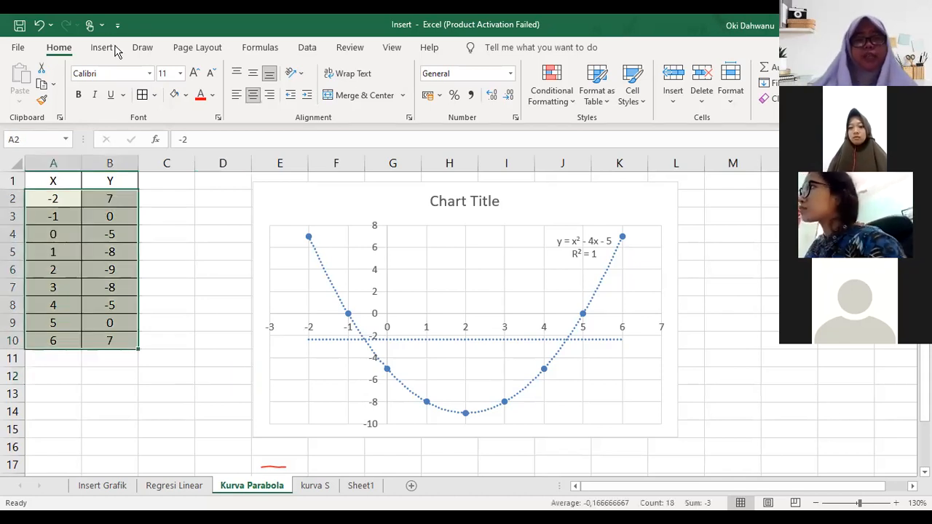
{"action": "left_click", "coordinate": [101, 48]}
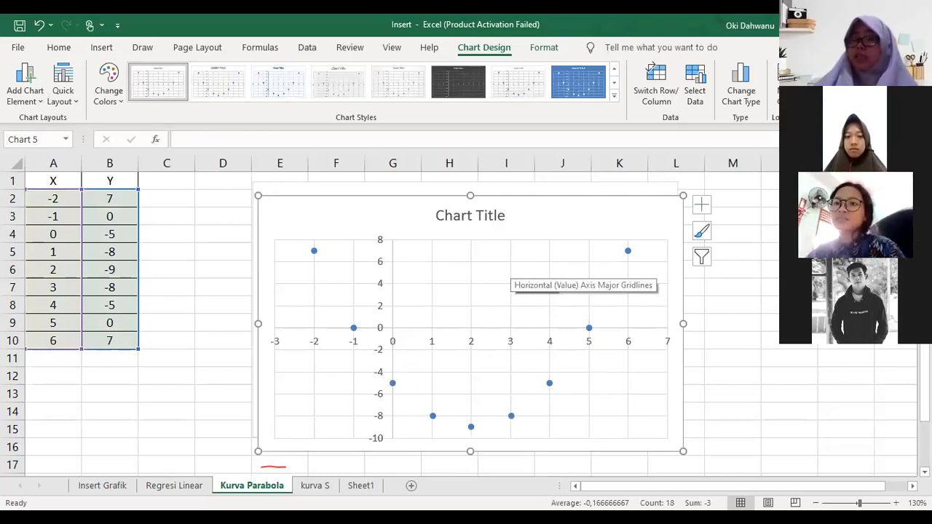
{"action": "left_click", "coordinate": [800, 353]}
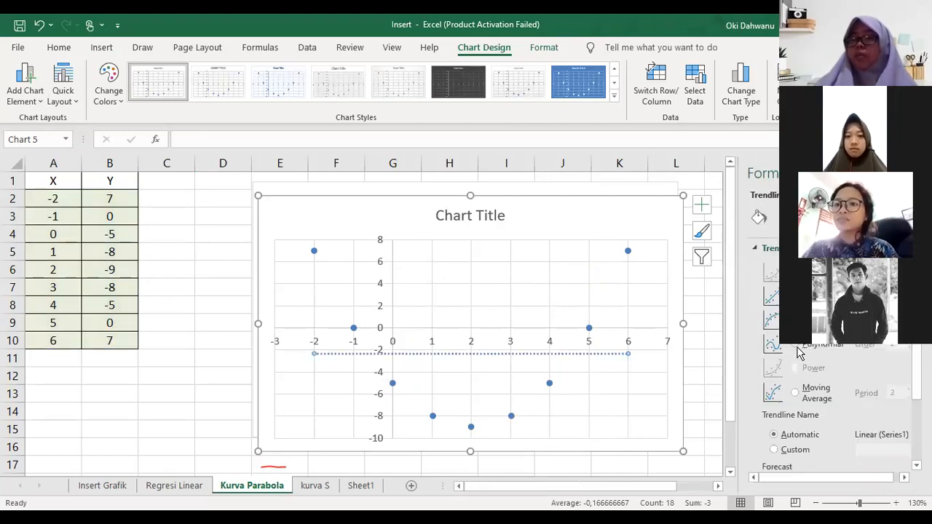
{"action": "left_click", "coordinate": [794, 344]}
{"action": "scroll", "coordinate": [766, 441], "scroll_direction": "down", "scroll_amount": 3}
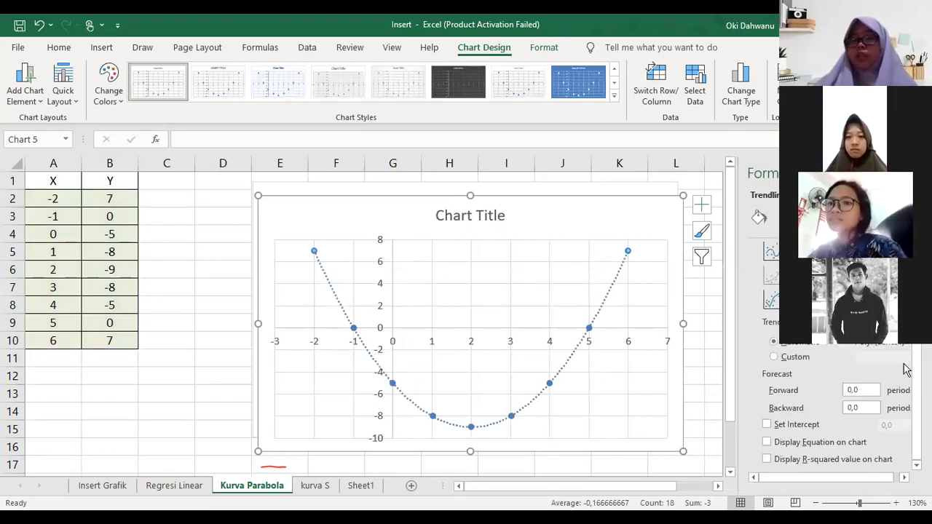
Step: Display the trendline's equation and R-squared value on the parabola chart, and move the chart up to row 1 at column E
{"action": "left_click", "coordinate": [766, 442]}
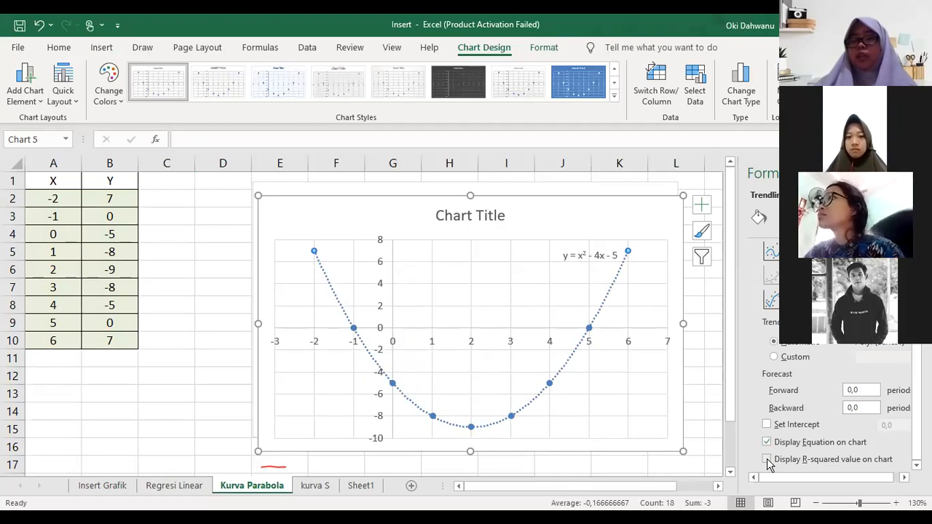
{"action": "left_click", "coordinate": [766, 459]}
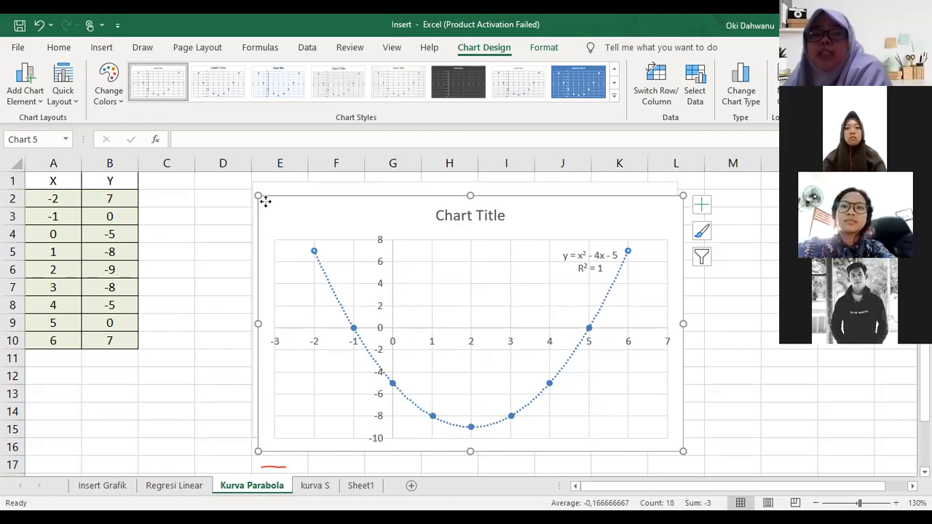
{"action": "left_click_drag", "start_coordinate": [263, 194], "coordinate": [266, 184]}
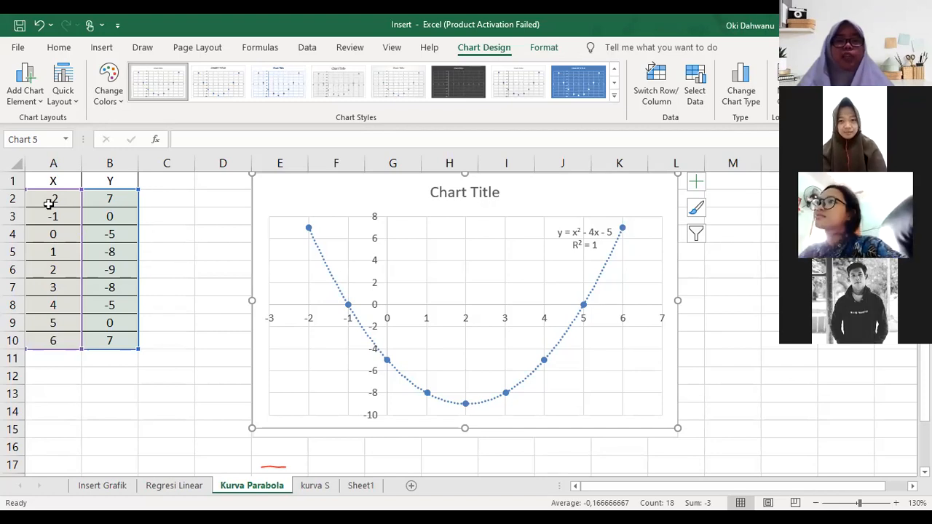
{"action": "key", "text": "Escape"}
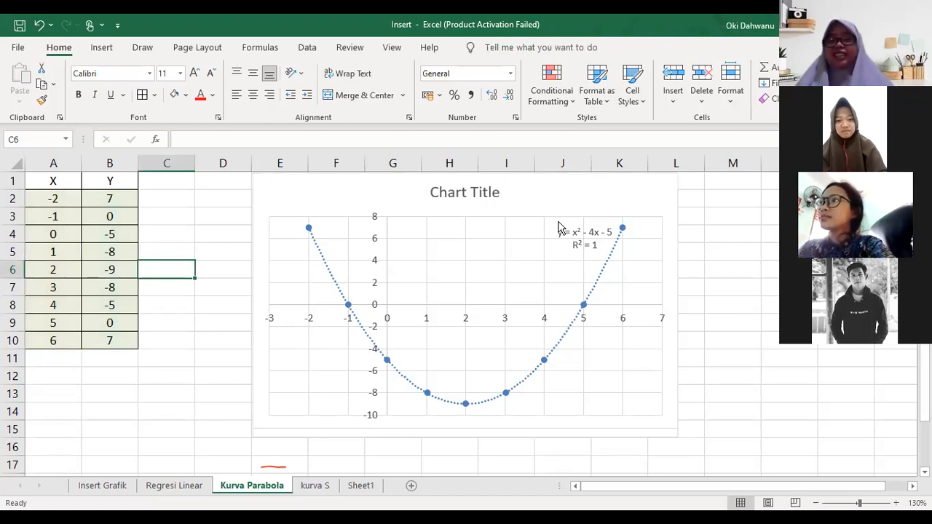
{"action": "left_click", "coordinate": [167, 235]}
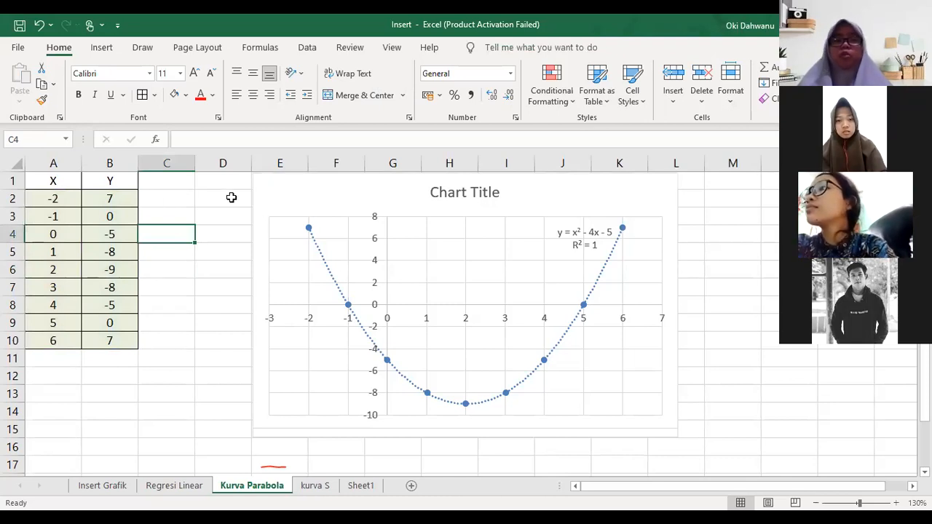
{"action": "key", "text": "Up"}
{"action": "key", "text": "Up"}
{"action": "left_click", "coordinate": [228, 222]}
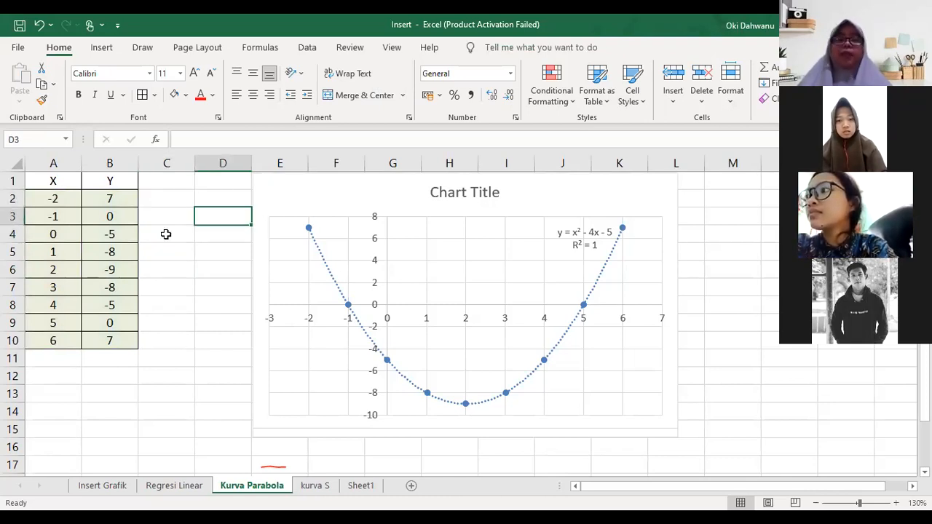
{"action": "left_click", "coordinate": [223, 199]}
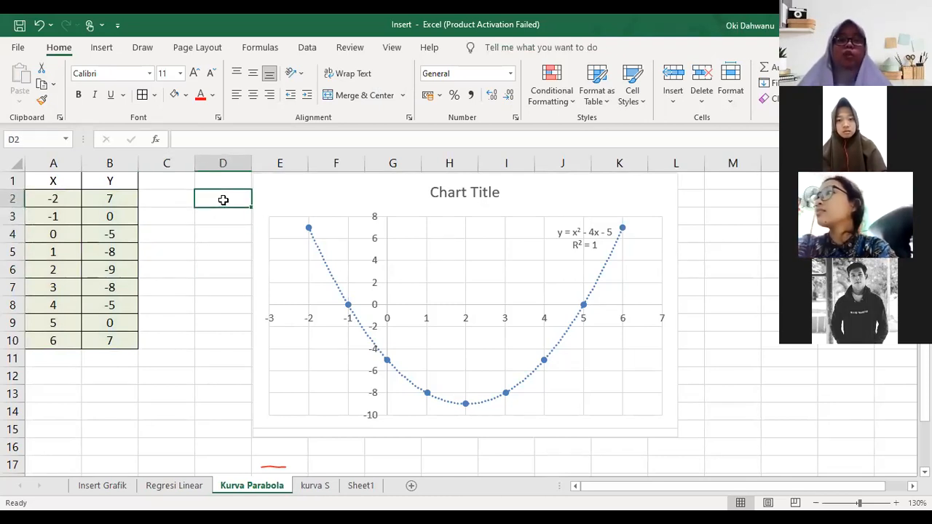
{"action": "left_click_drag", "start_coordinate": [224, 198], "coordinate": [226, 237]}
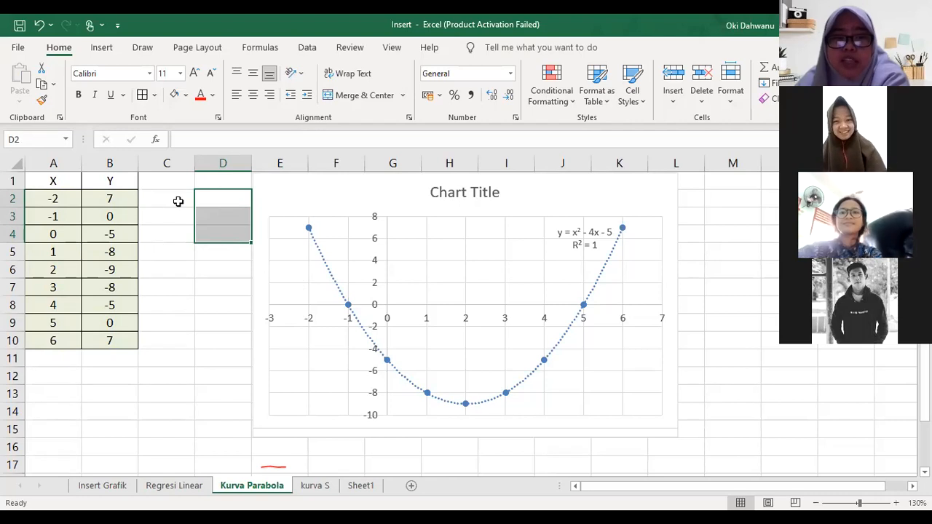
{"action": "left_click_drag", "start_coordinate": [179, 198], "coordinate": [190, 230]}
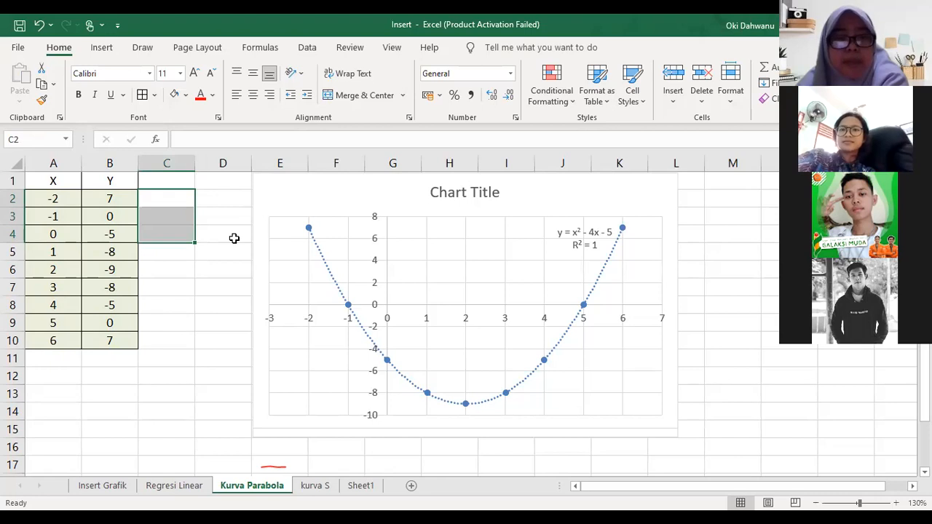
{"action": "left_click_drag", "start_coordinate": [214, 199], "coordinate": [229, 245]}
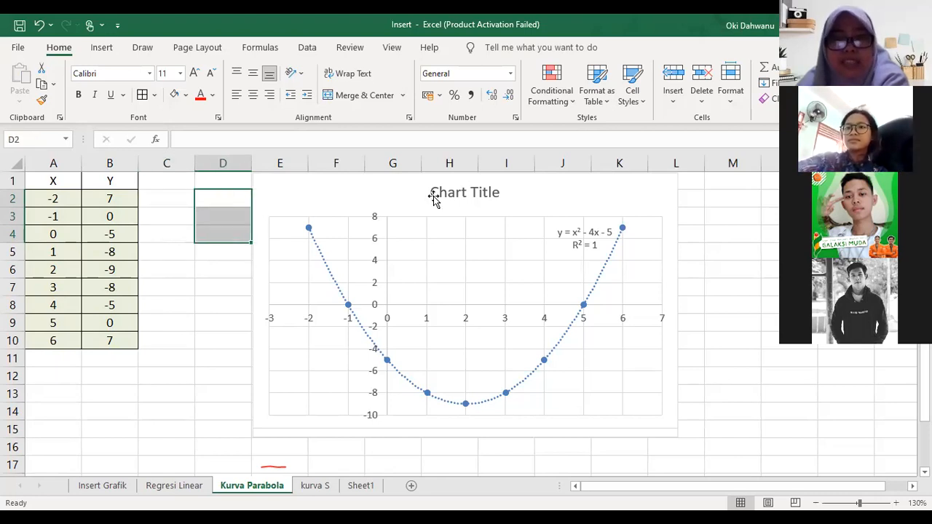
{"action": "left_click_drag", "start_coordinate": [179, 198], "coordinate": [225, 217]}
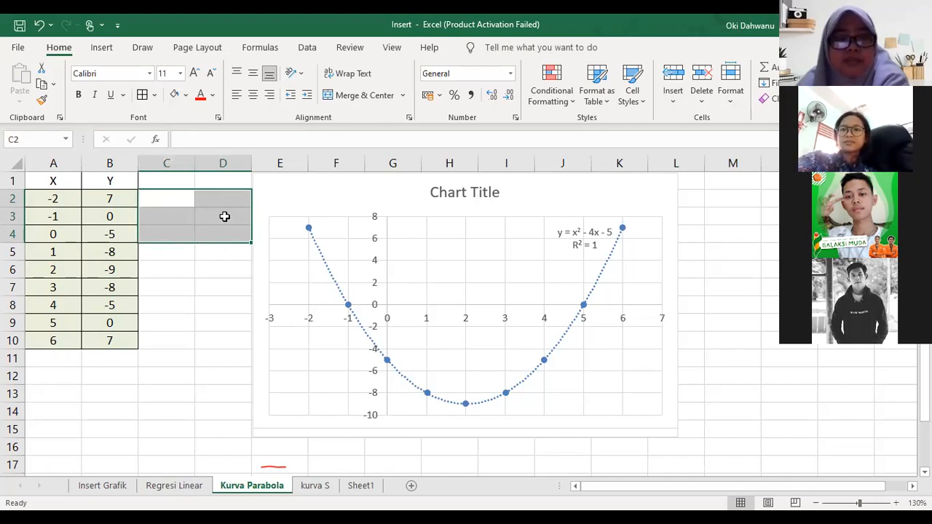
{"action": "left_click_drag", "start_coordinate": [177, 250], "coordinate": [225, 287]}
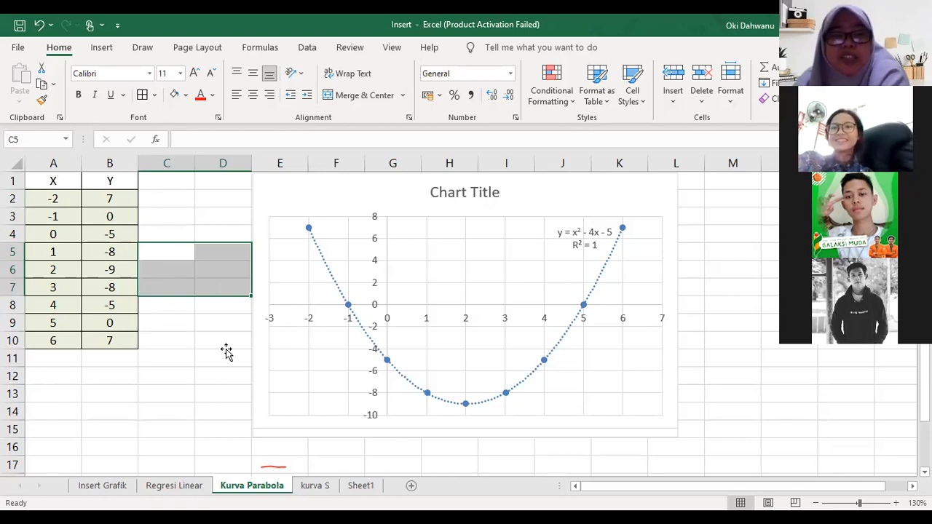
{"action": "left_click_drag", "start_coordinate": [166, 322], "coordinate": [223, 341]}
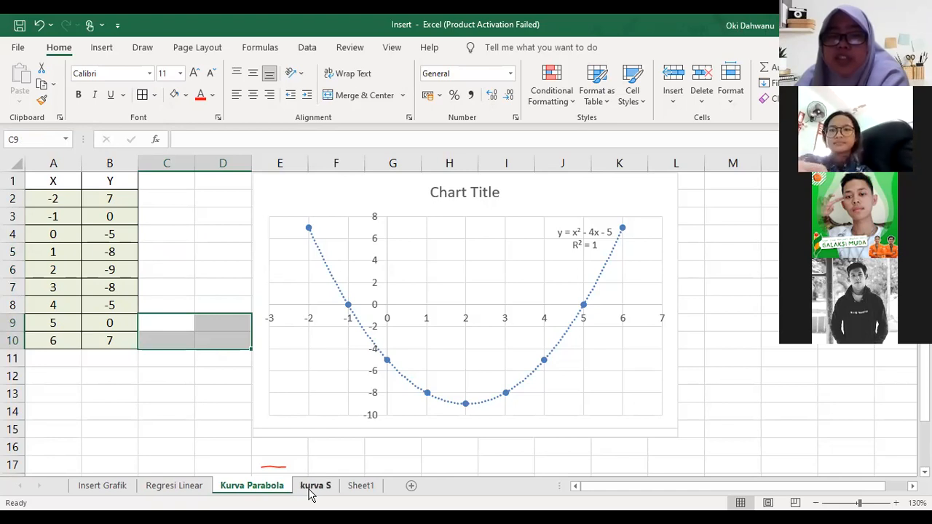
Step: Open the kurva S worksheet at the KURVA S PEKERJAAN Penelirian table
{"action": "key", "text": "ctrl+Page_Down"}
{"action": "scroll", "coordinate": [319, 426], "scroll_direction": "up", "scroll_amount": 1}
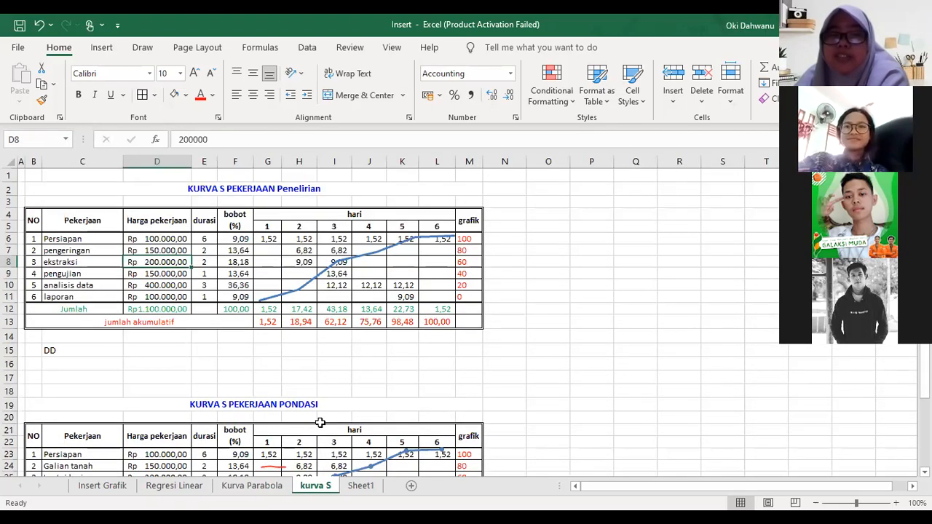